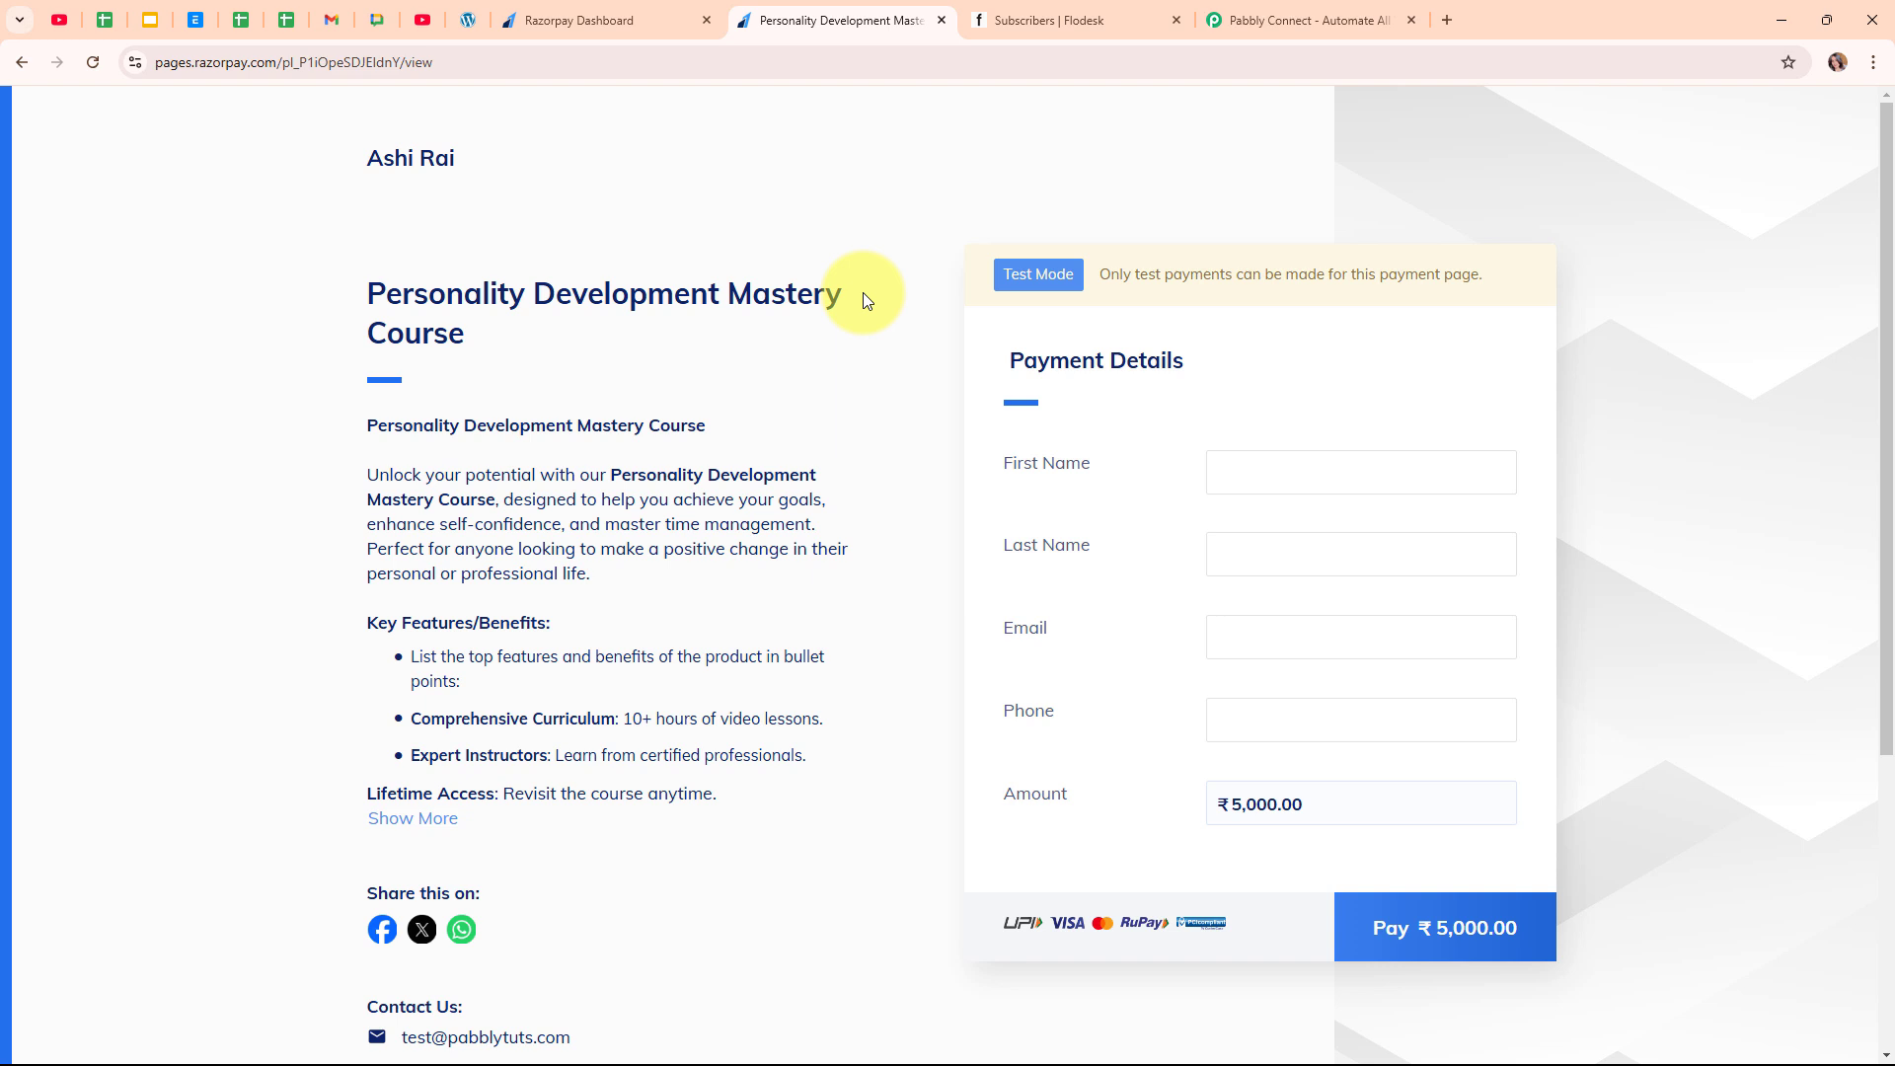
# - Switch to Flodesk and review the list of all subscribers
pyautogui.click(1060, 19)
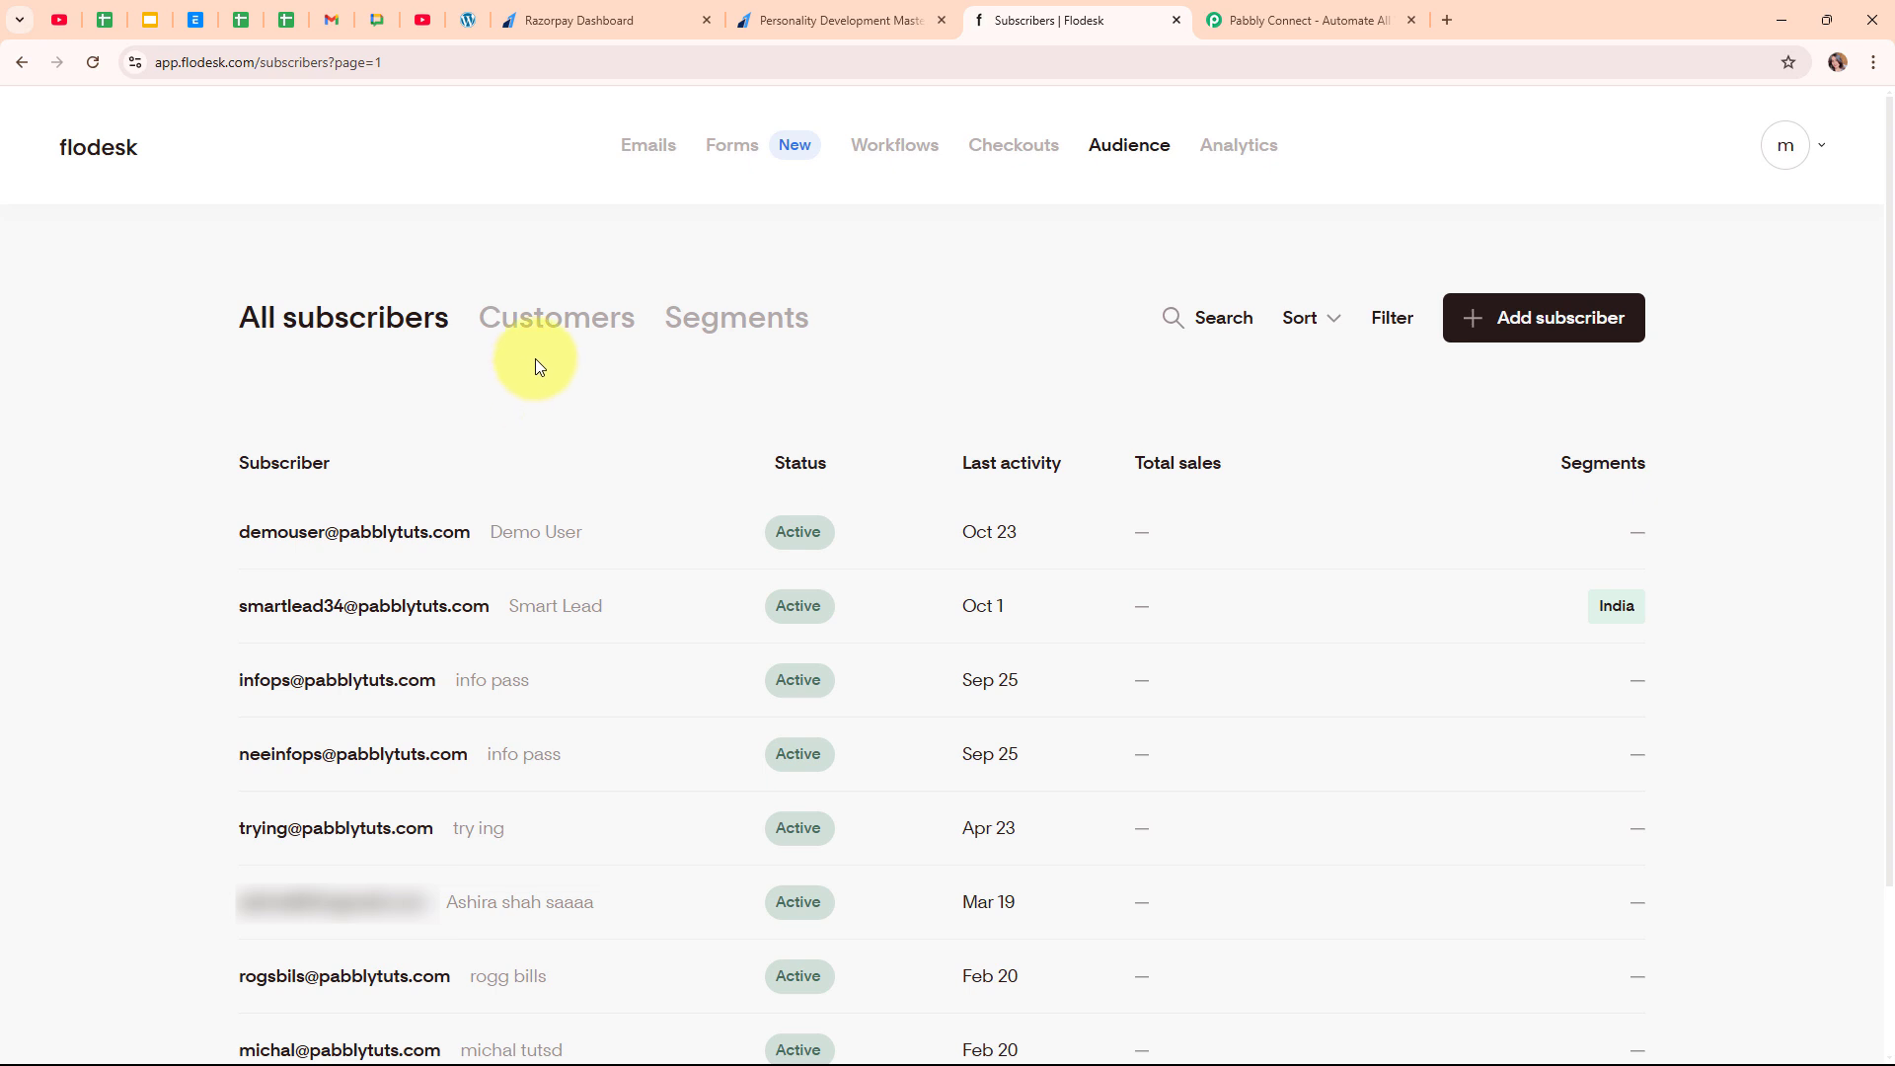
pyautogui.click(577, 7)
pyautogui.click(1008, 7)
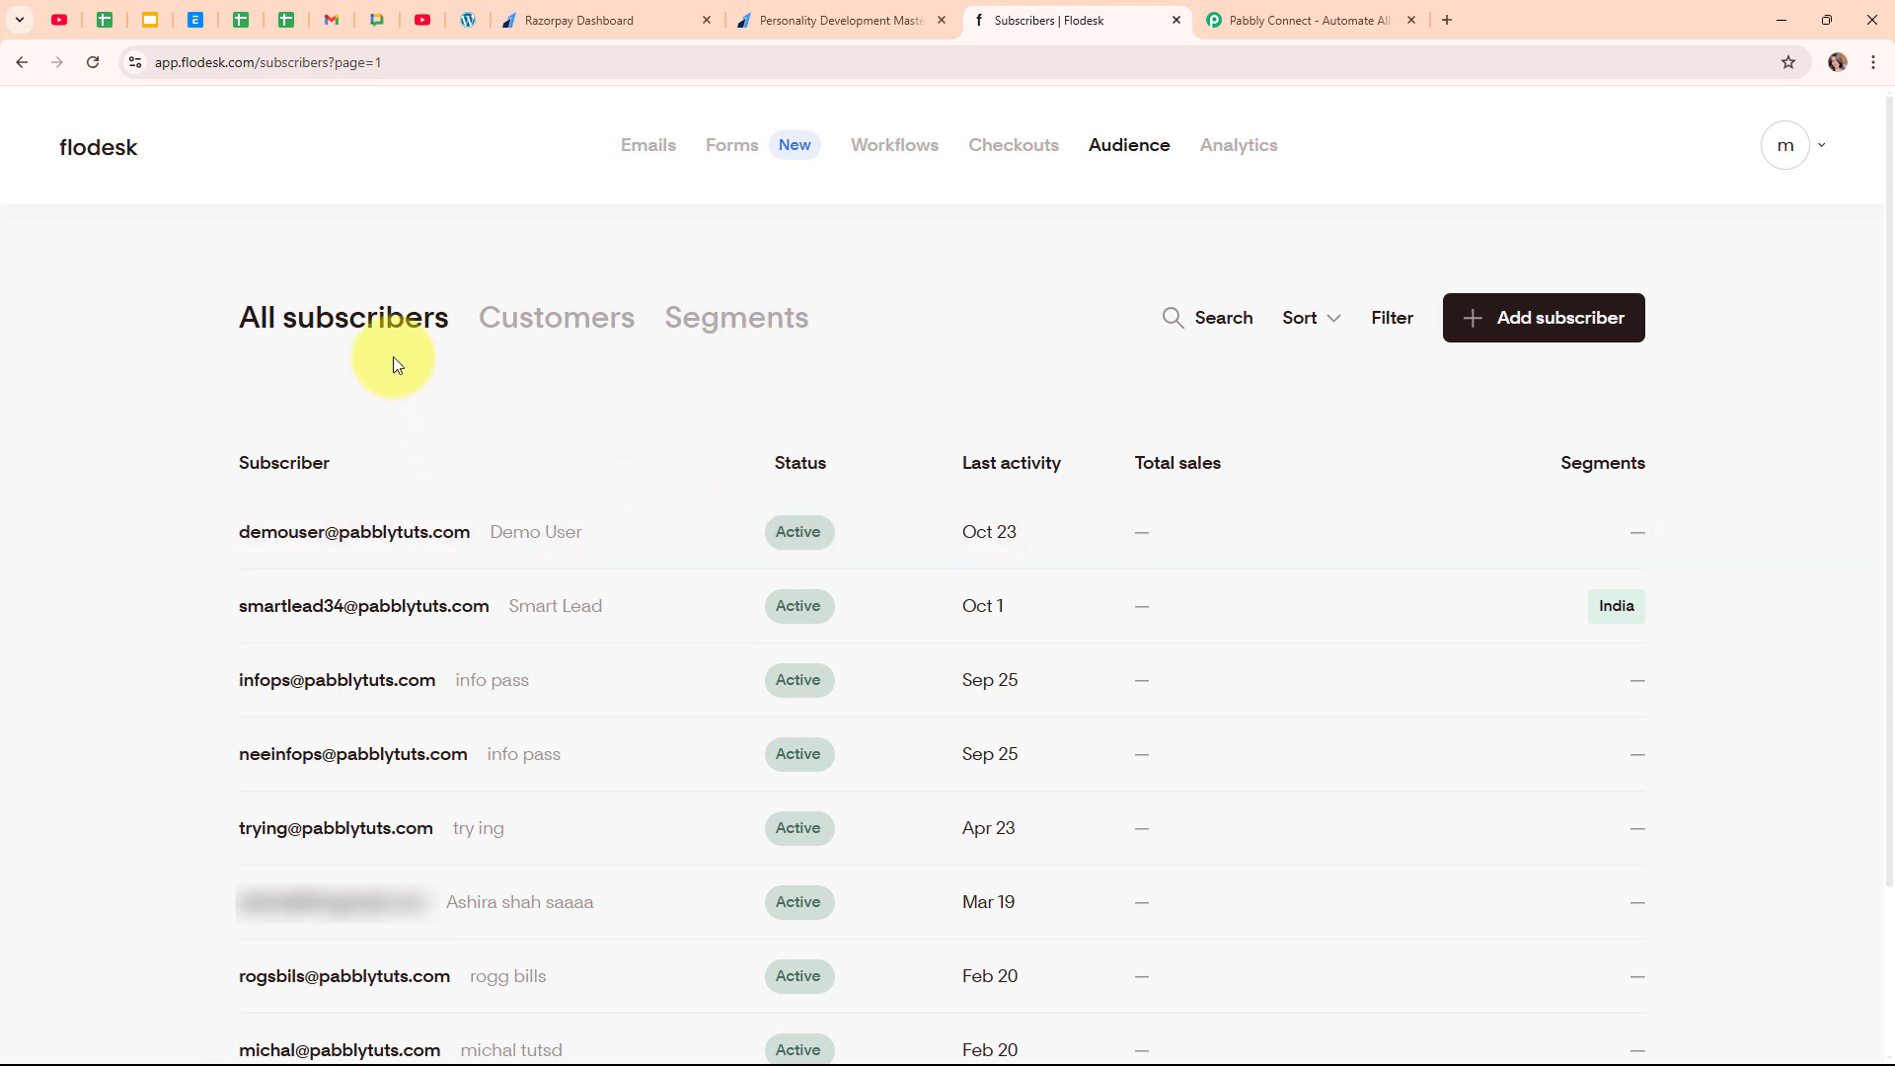
# - Switch to the Pabbly Connect website, sign in to the account and access the Pabbly Connect app
pyautogui.click(1261, 8)
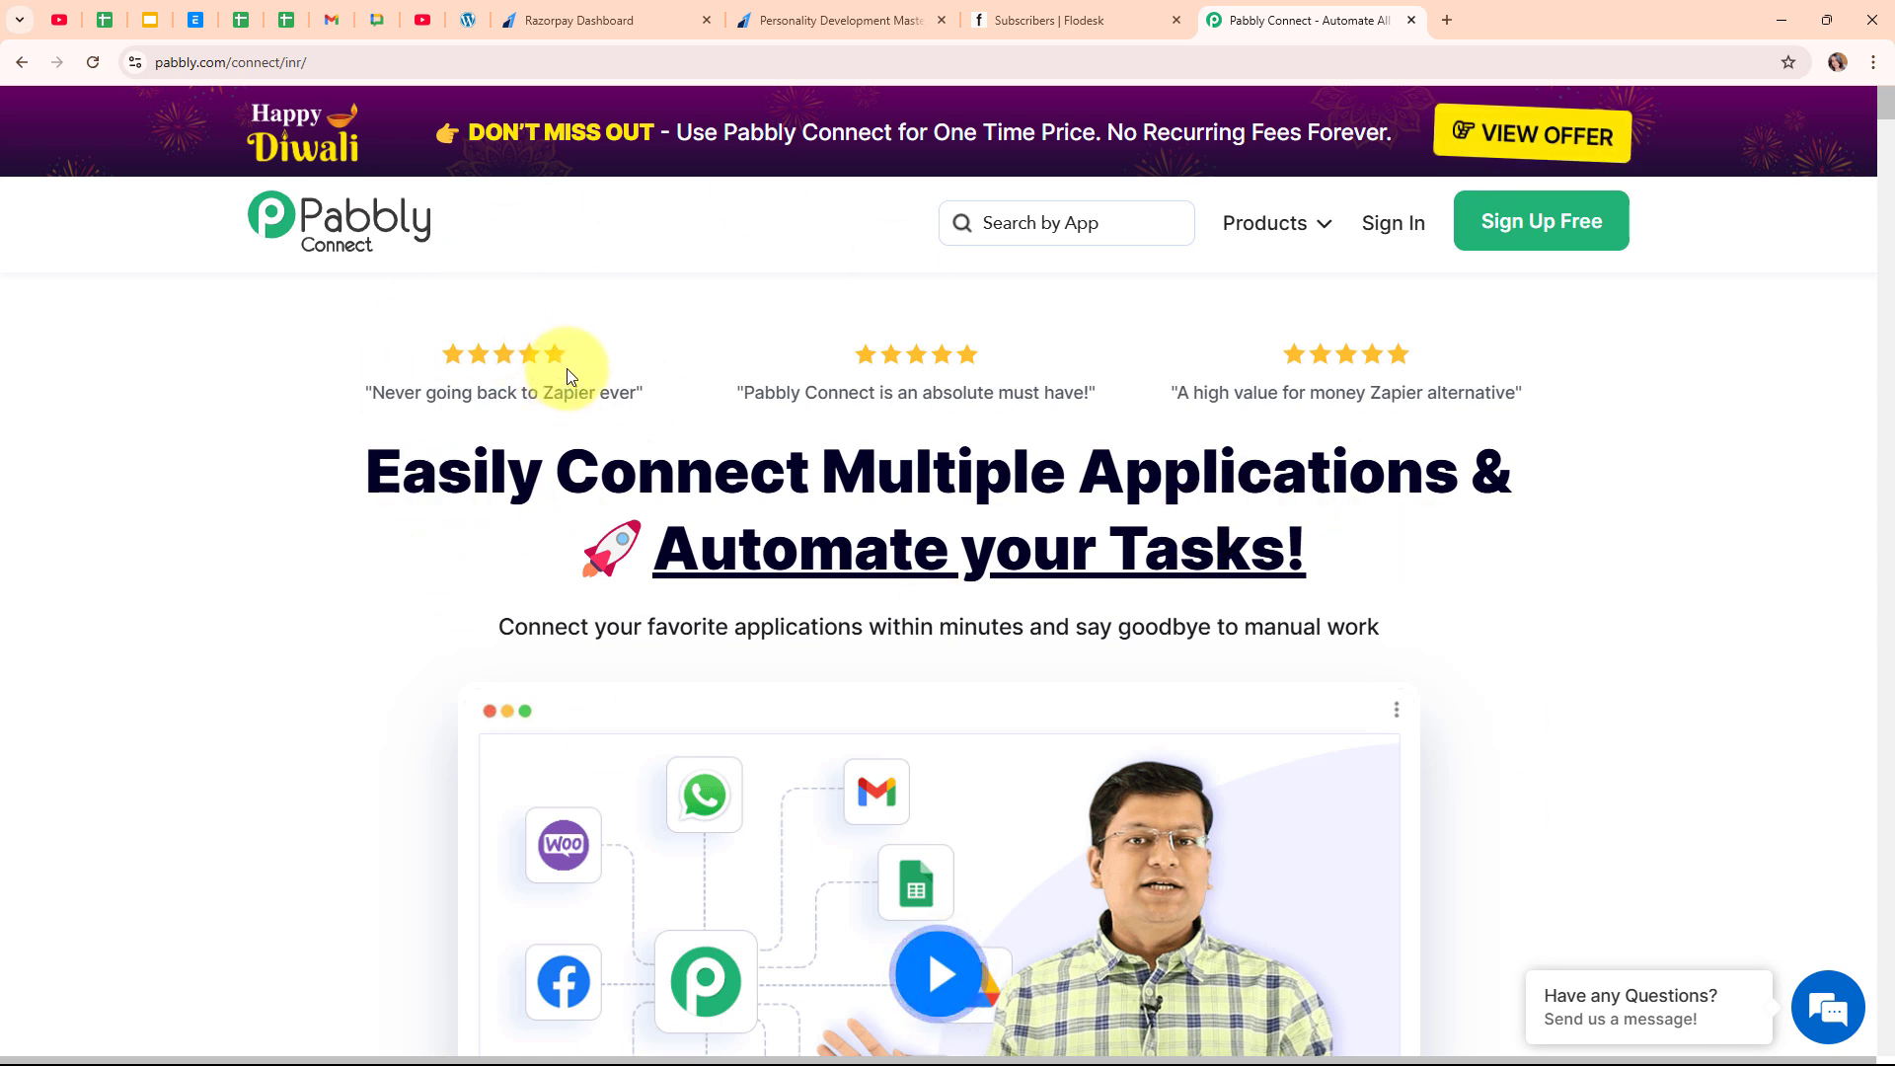
pyautogui.click(500, 68)
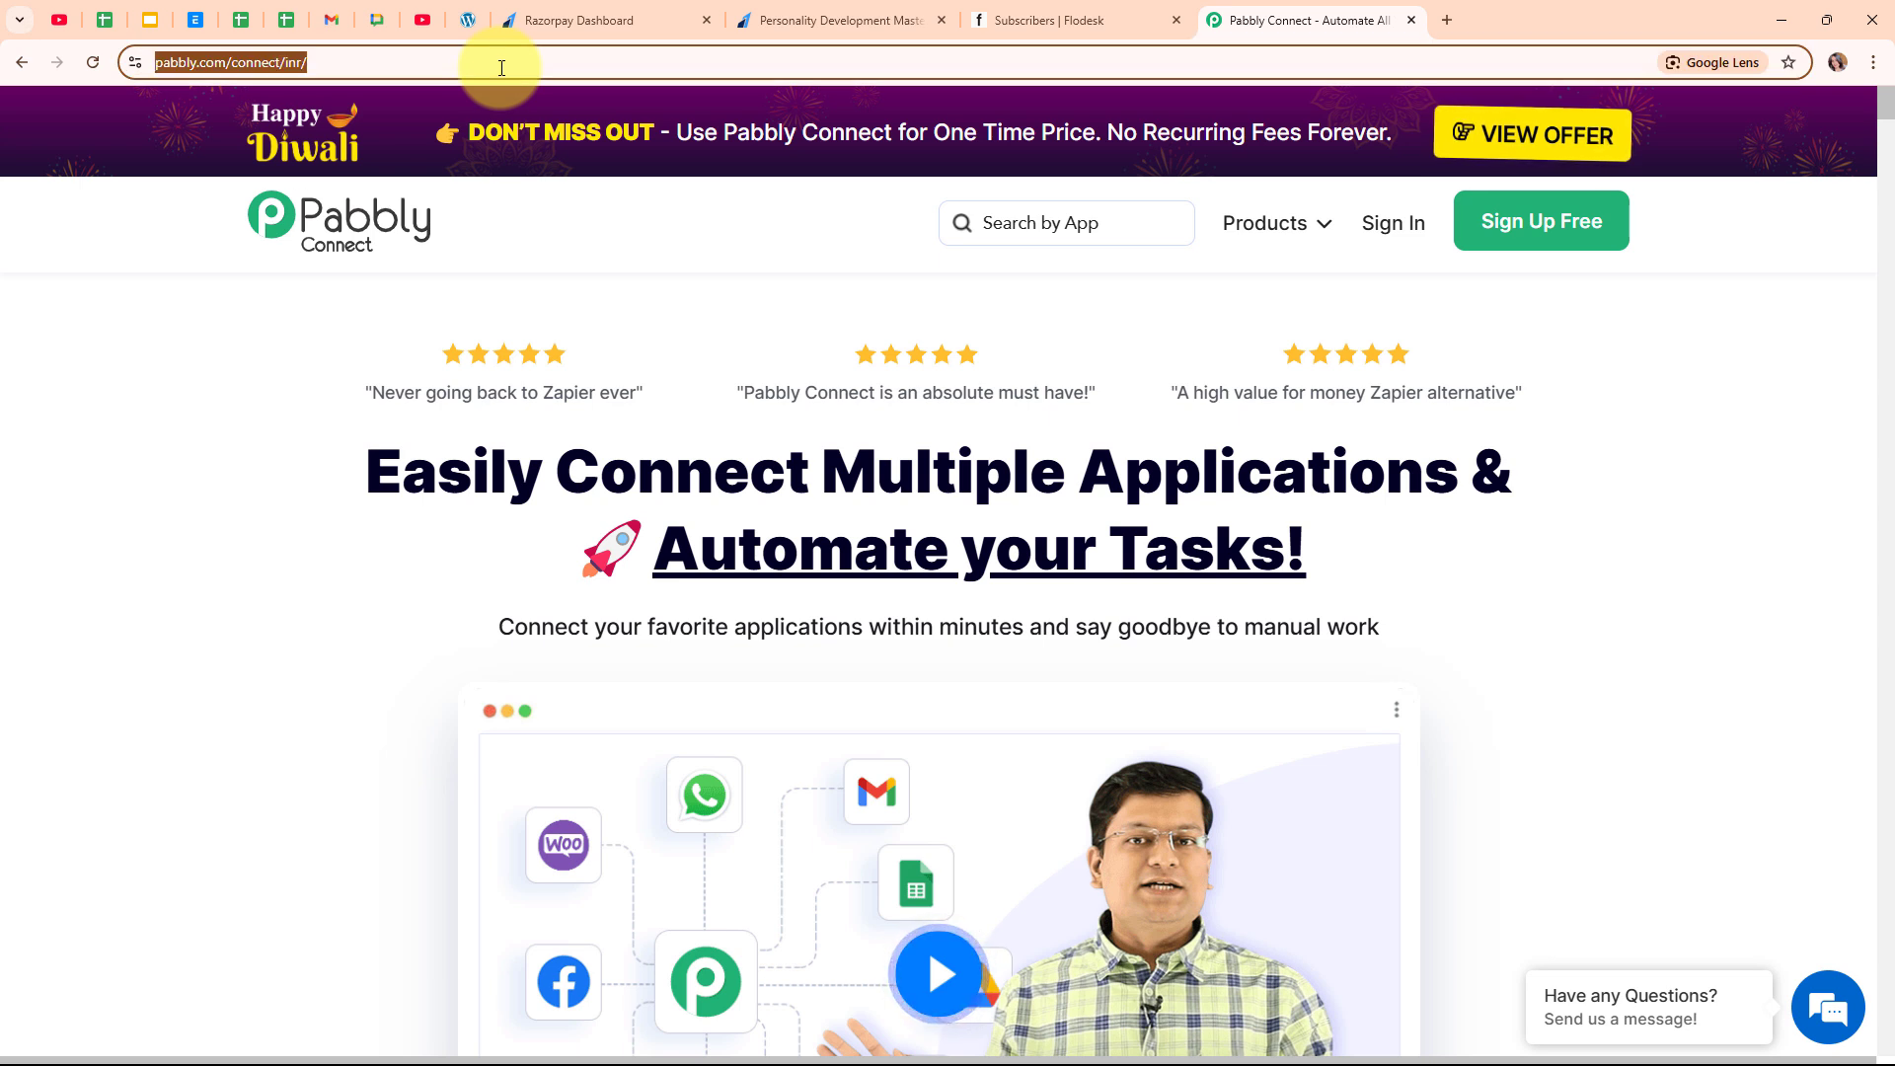
pyautogui.click(628, 235)
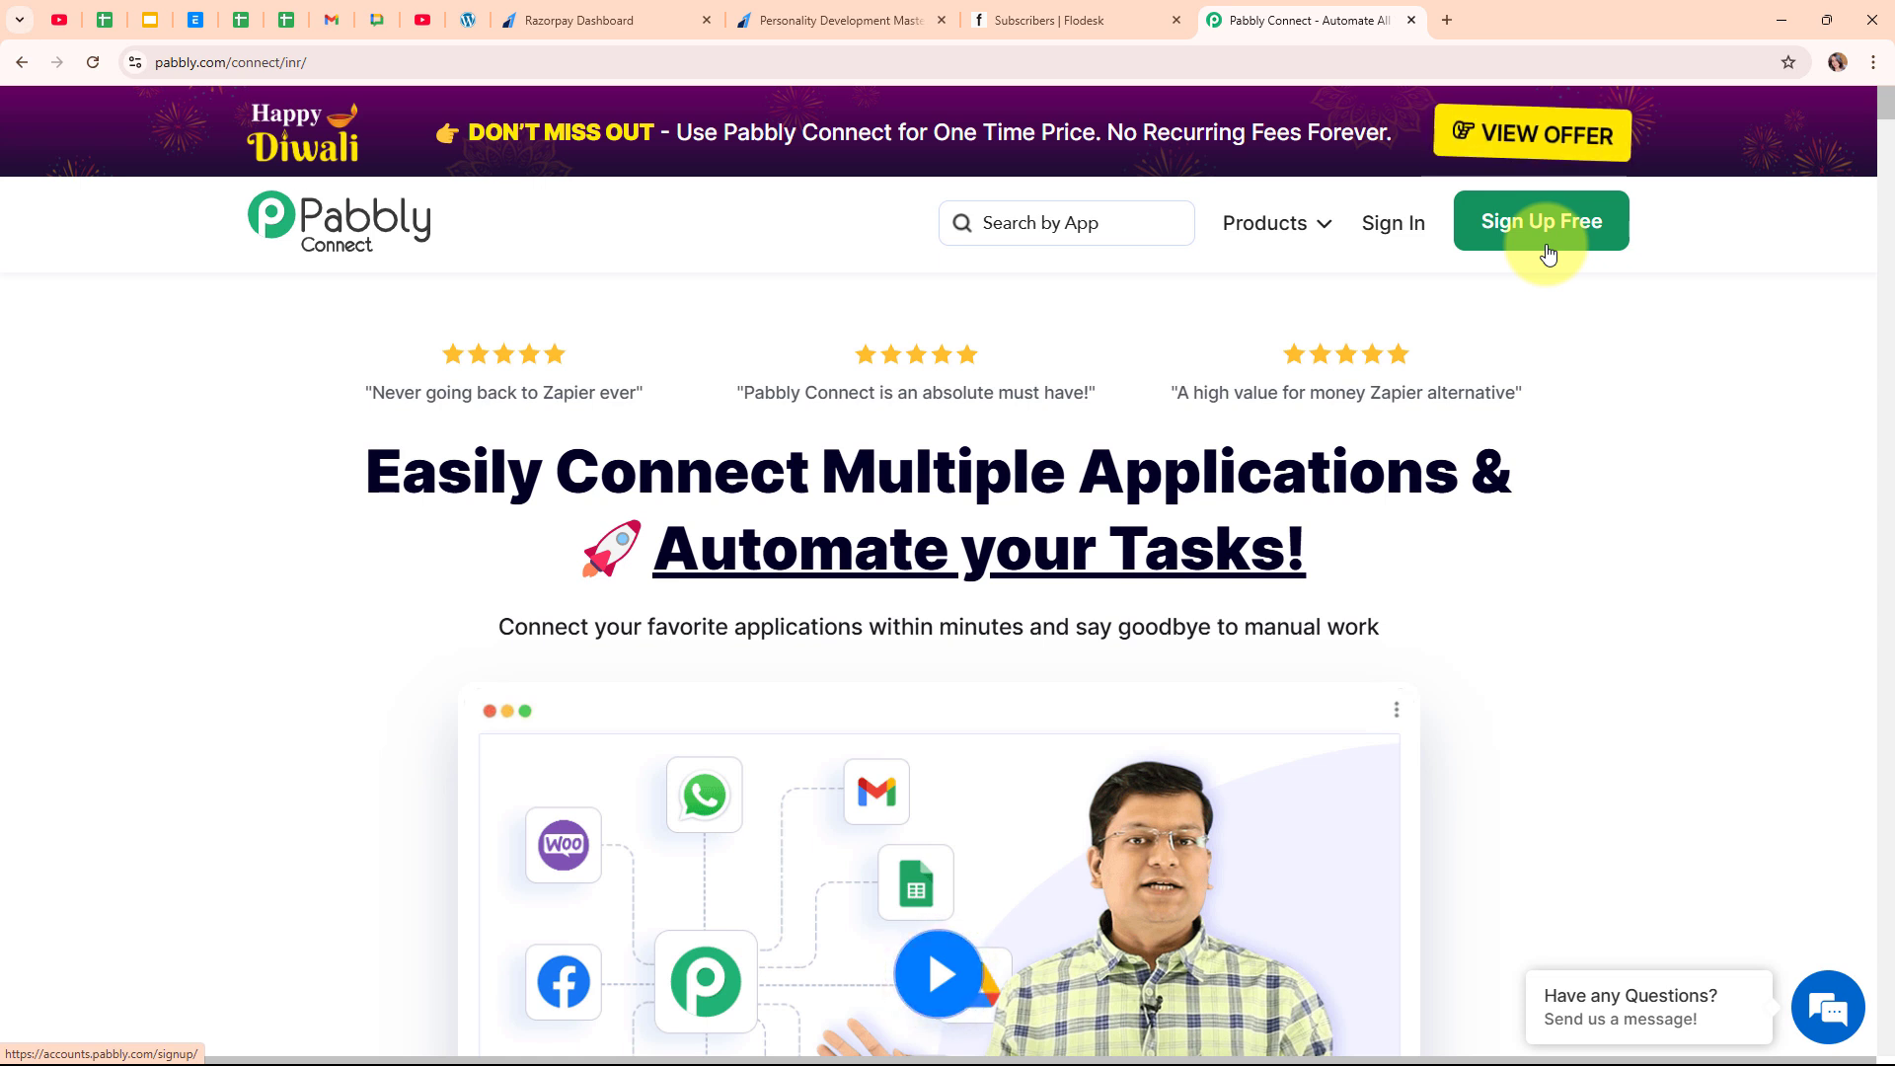
pyautogui.click(1418, 226)
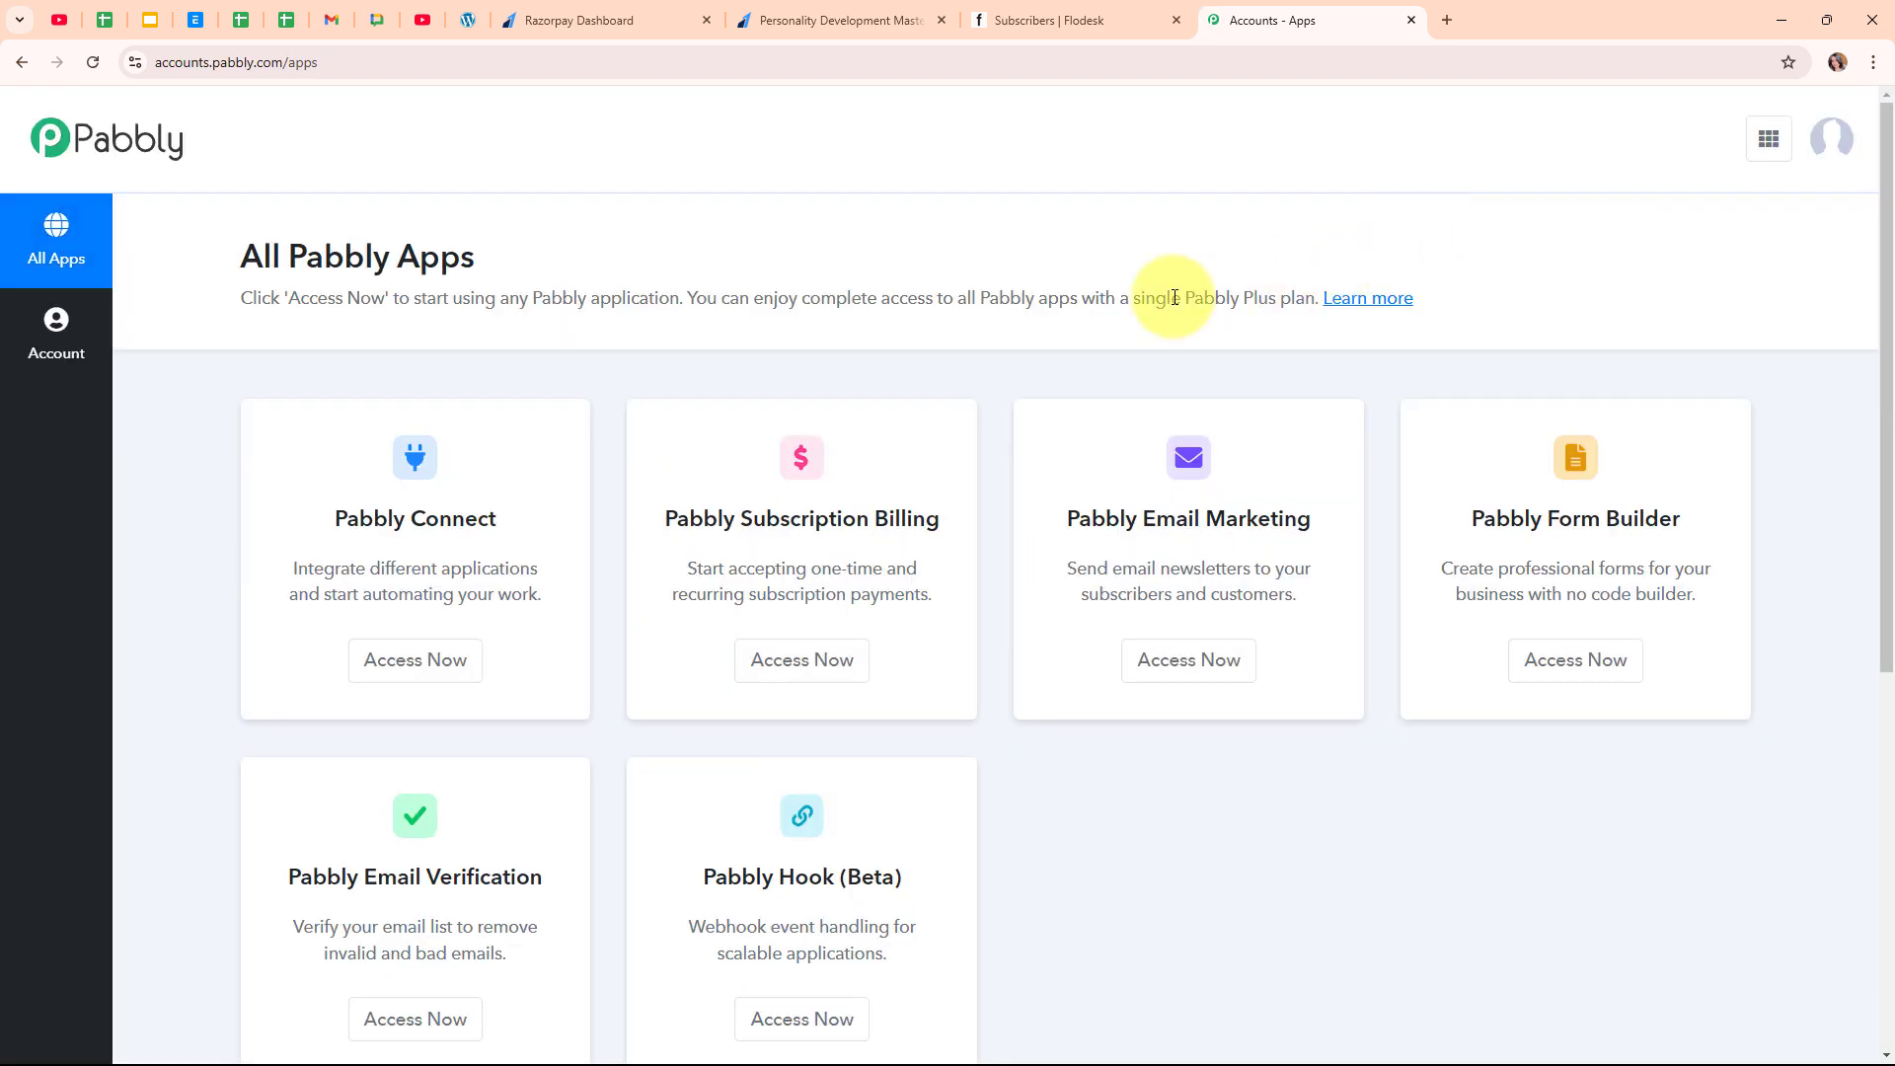
pyautogui.moveTo(245, 250); pyautogui.dragTo(558, 253)
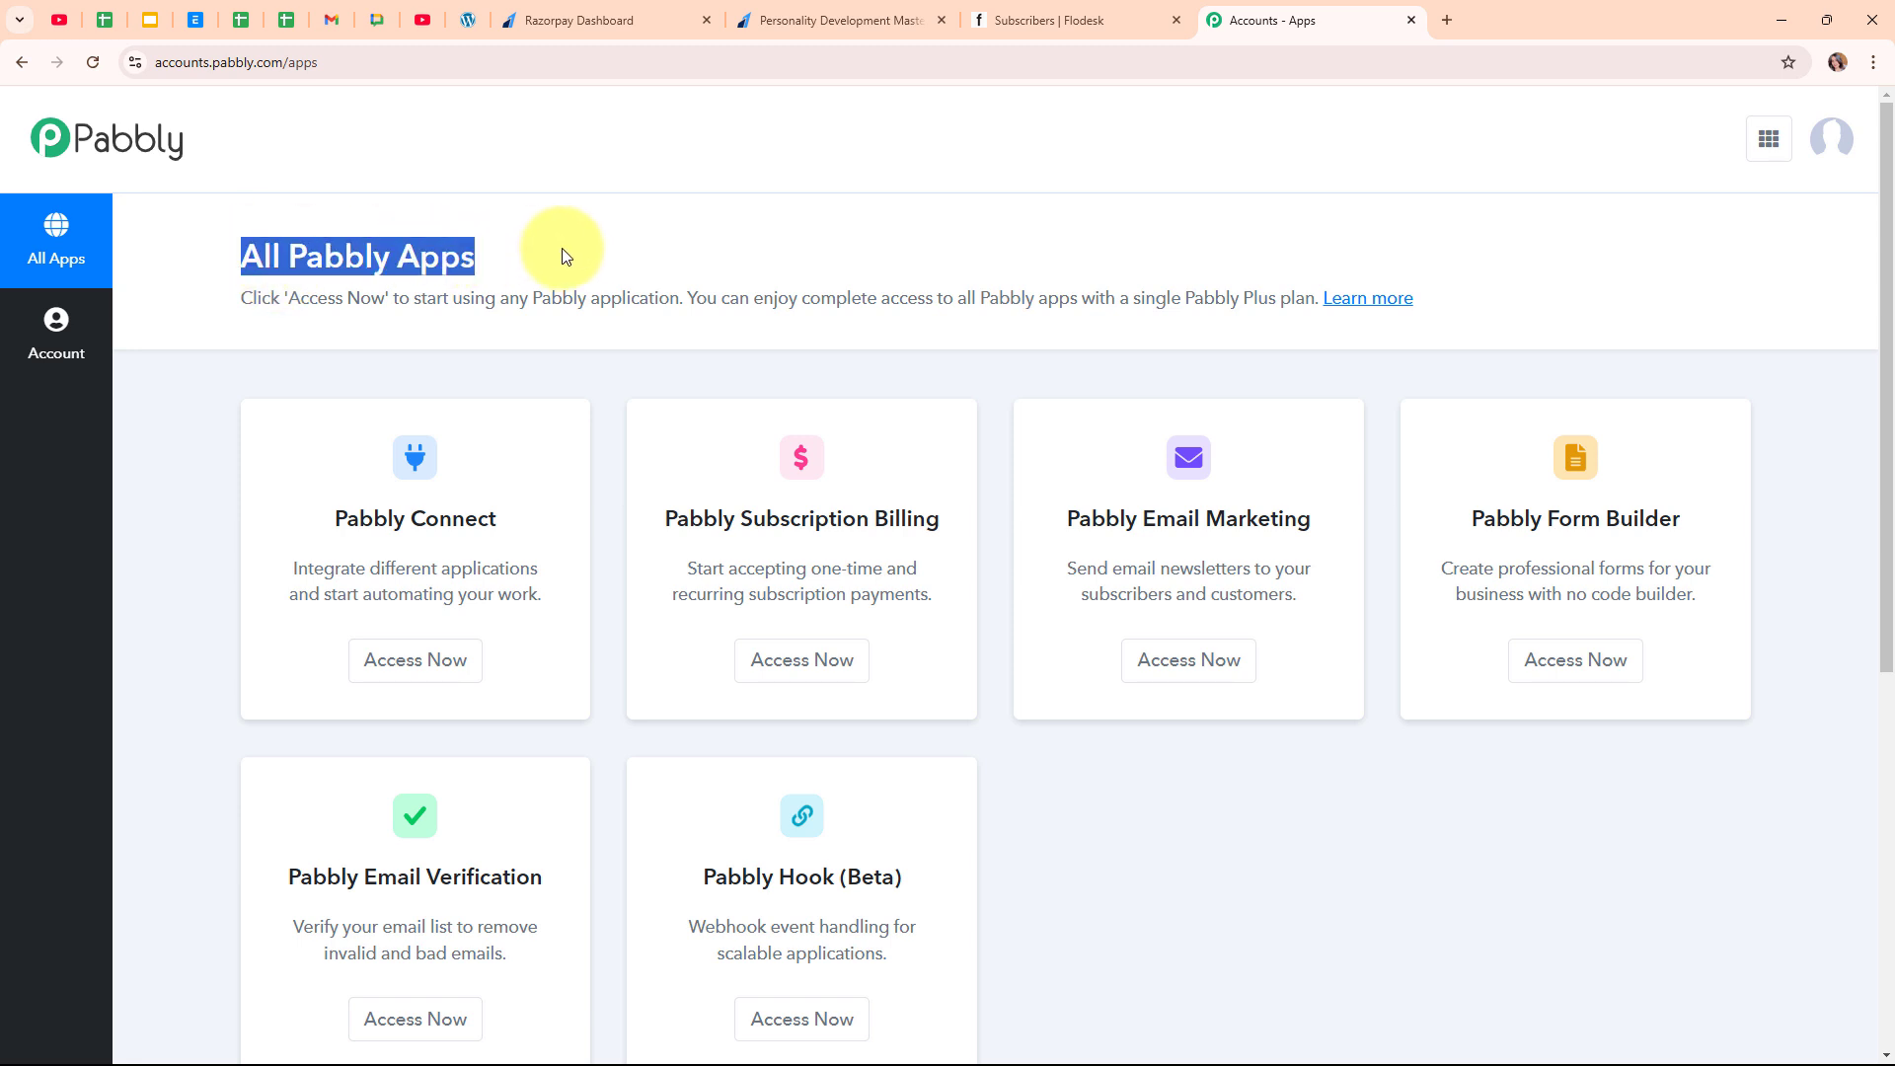
pyautogui.click(656, 252)
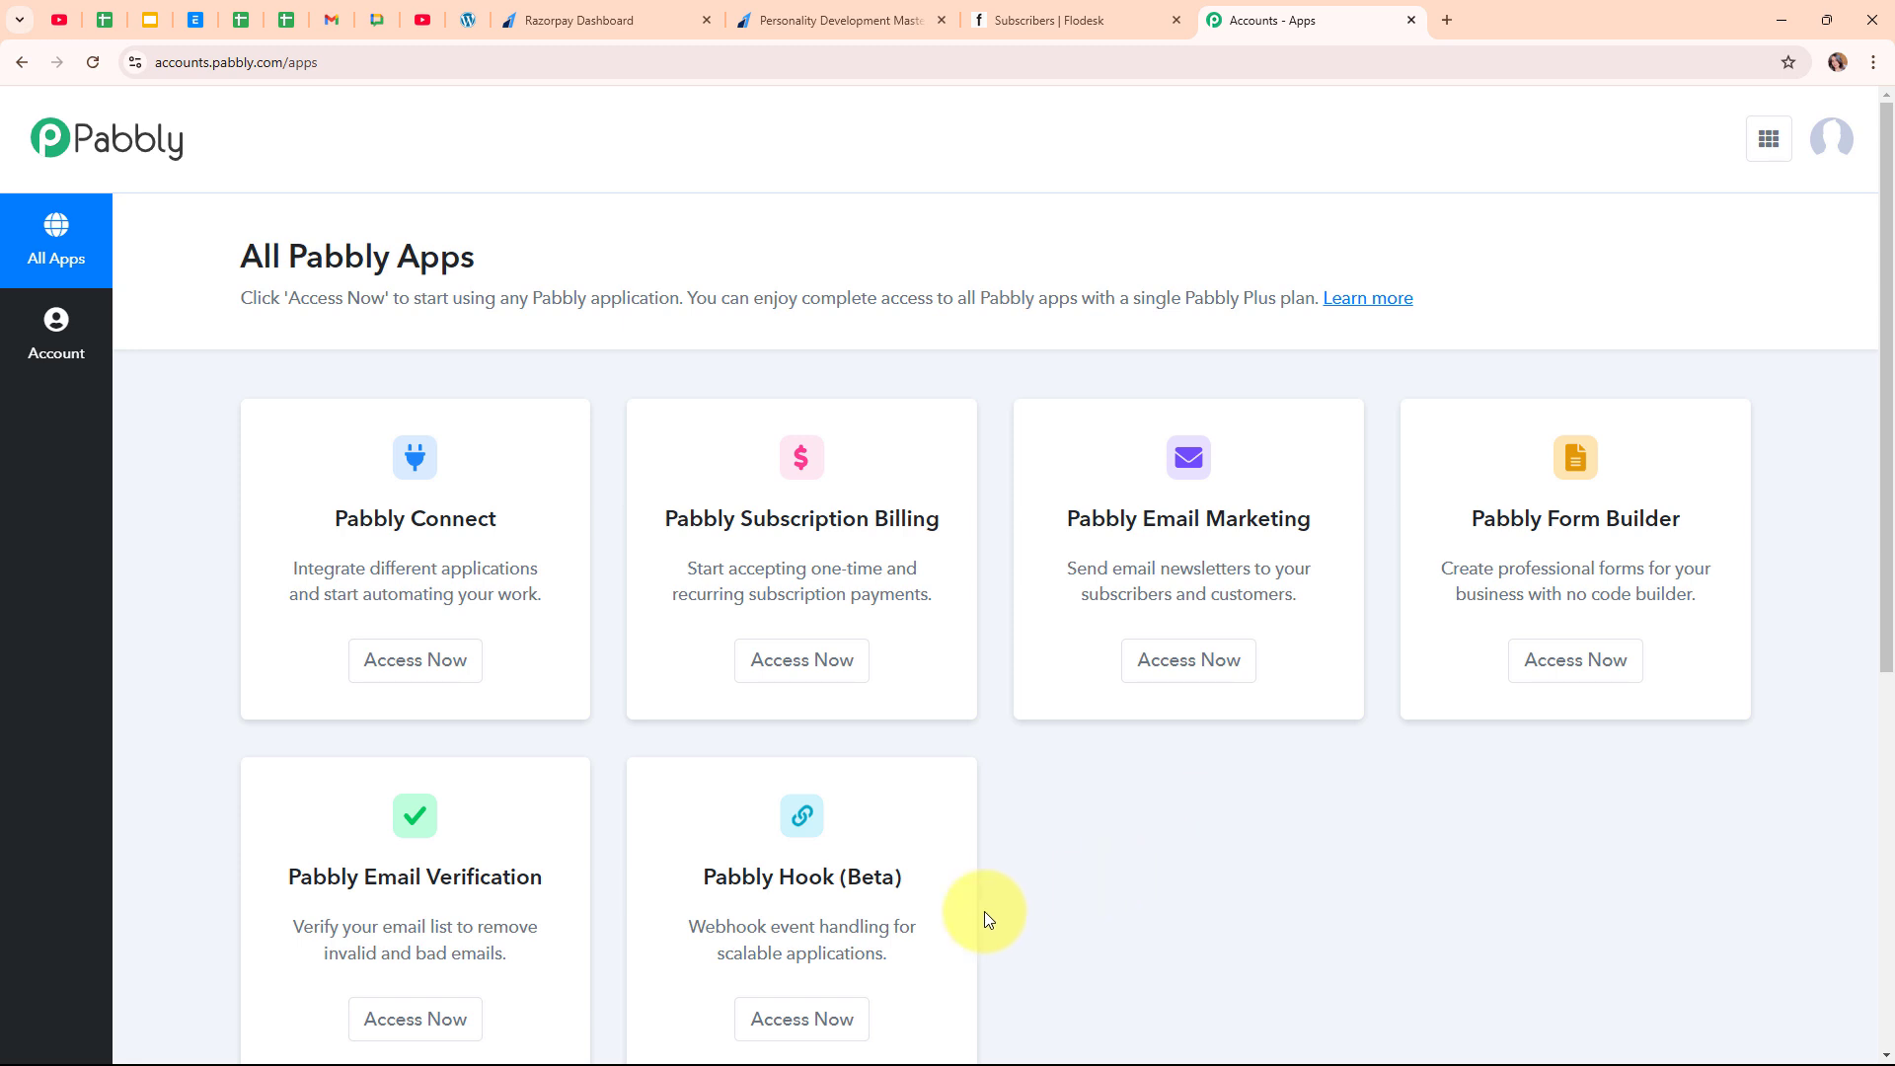
pyautogui.click(416, 661)
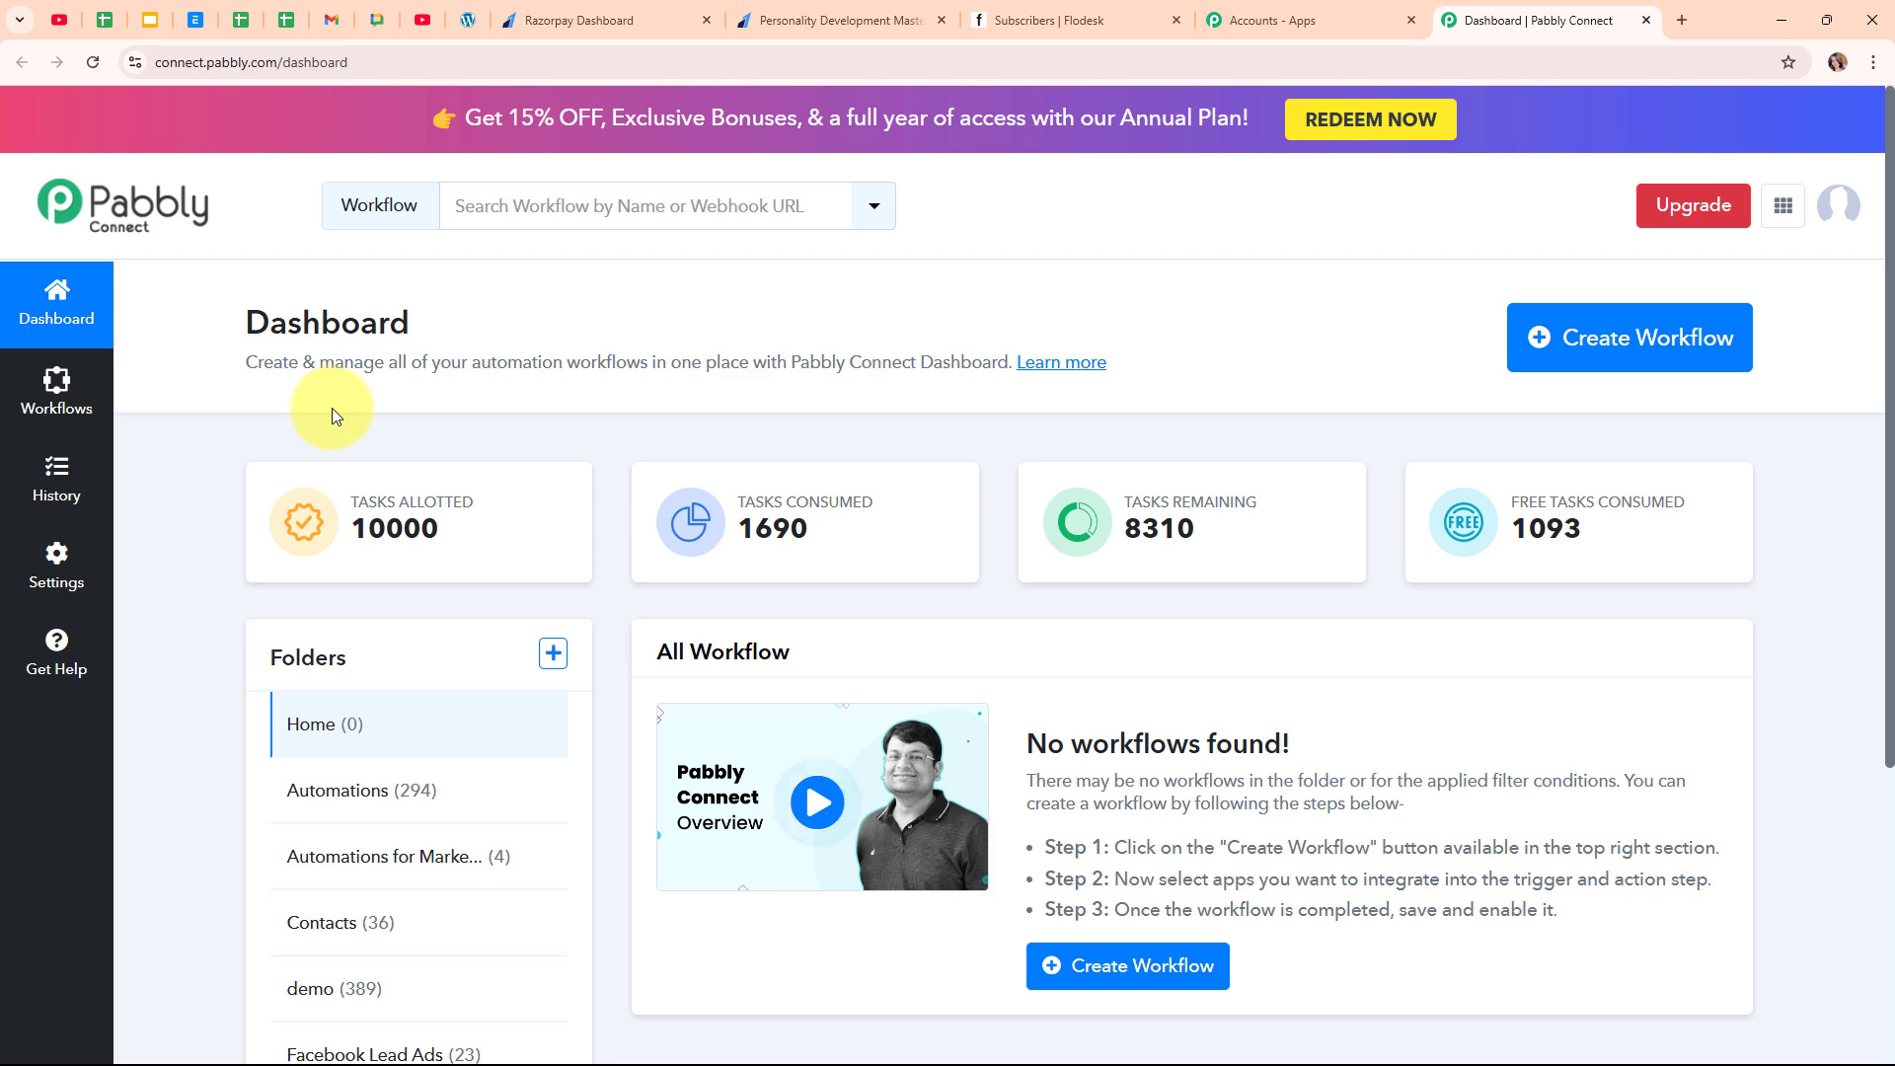
# - Start a new workflow named "Create Flodesk Subscriber on Razorpay Payment" and select the Automations folder for it
pyautogui.click(1634, 341)
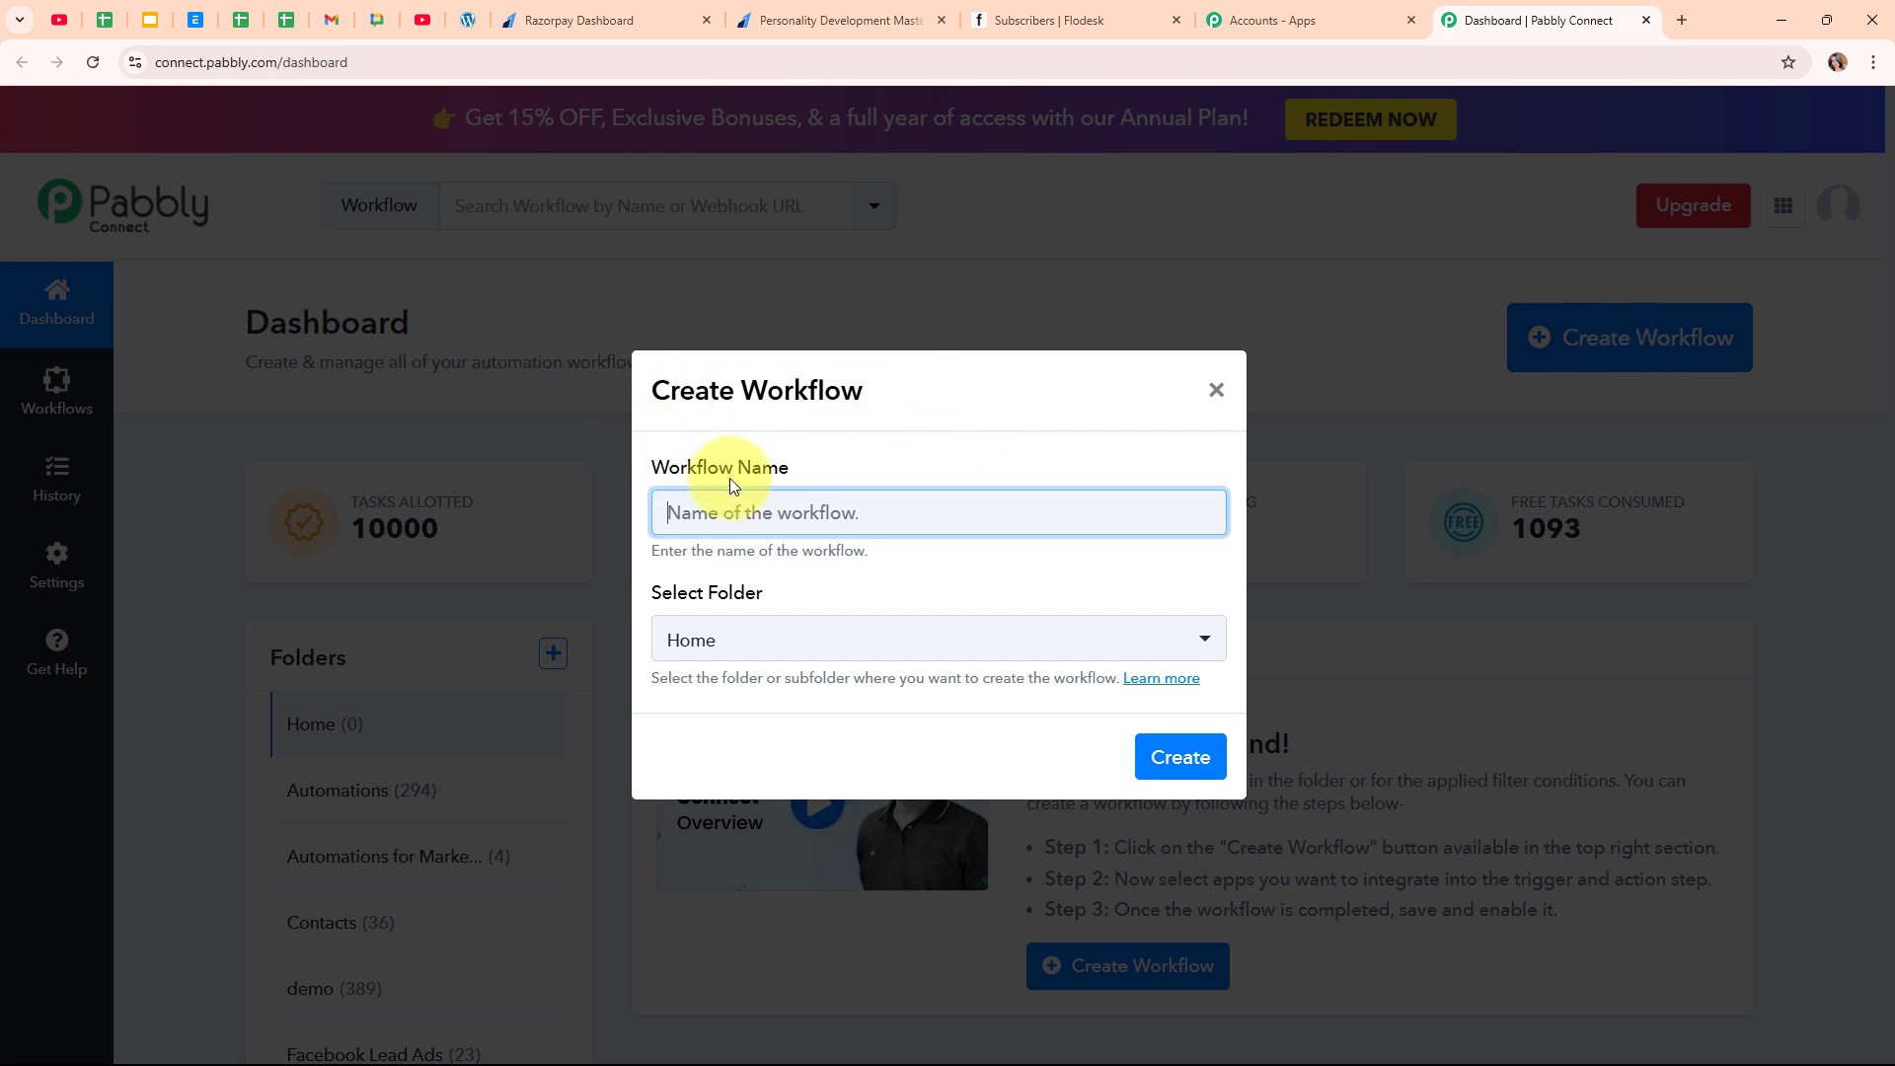
pyautogui.write('Create Flodesk Subscriber on Razorpay Payment')
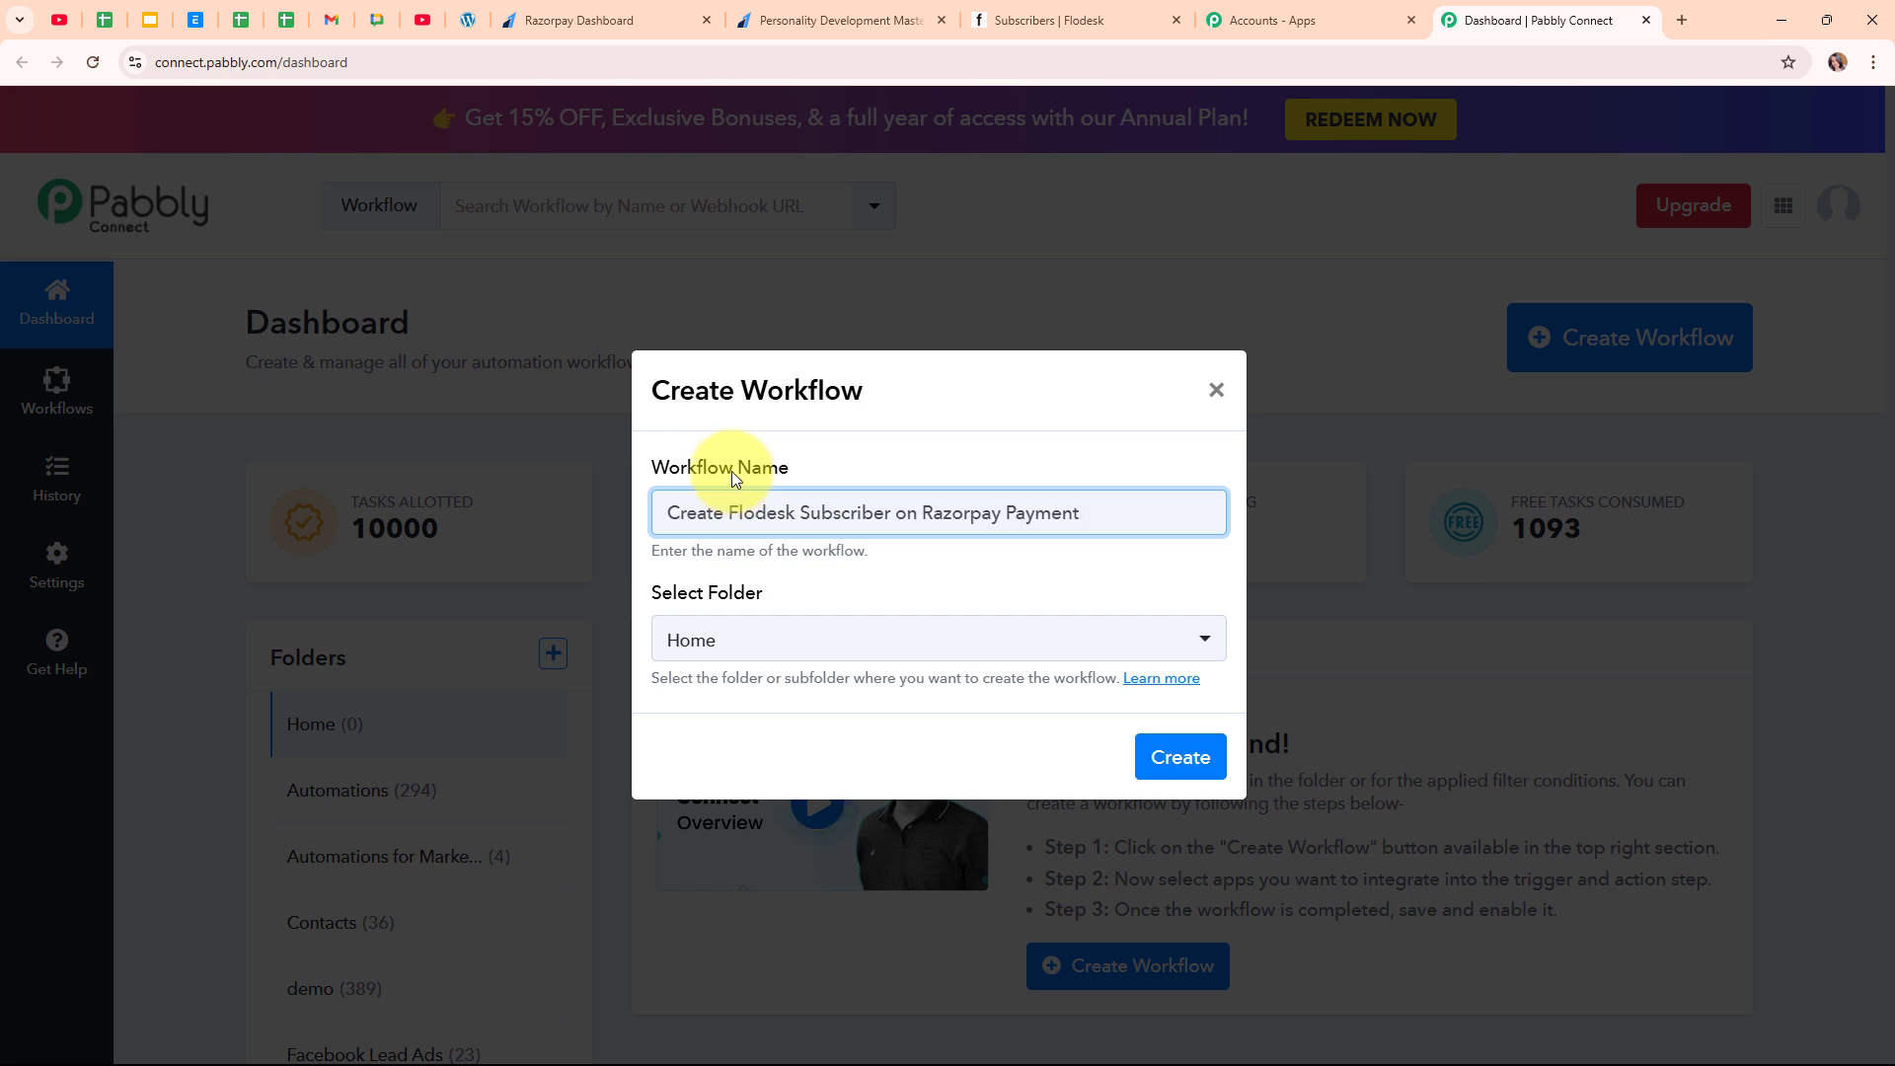
pyautogui.click(938, 644)
pyautogui.click(846, 293)
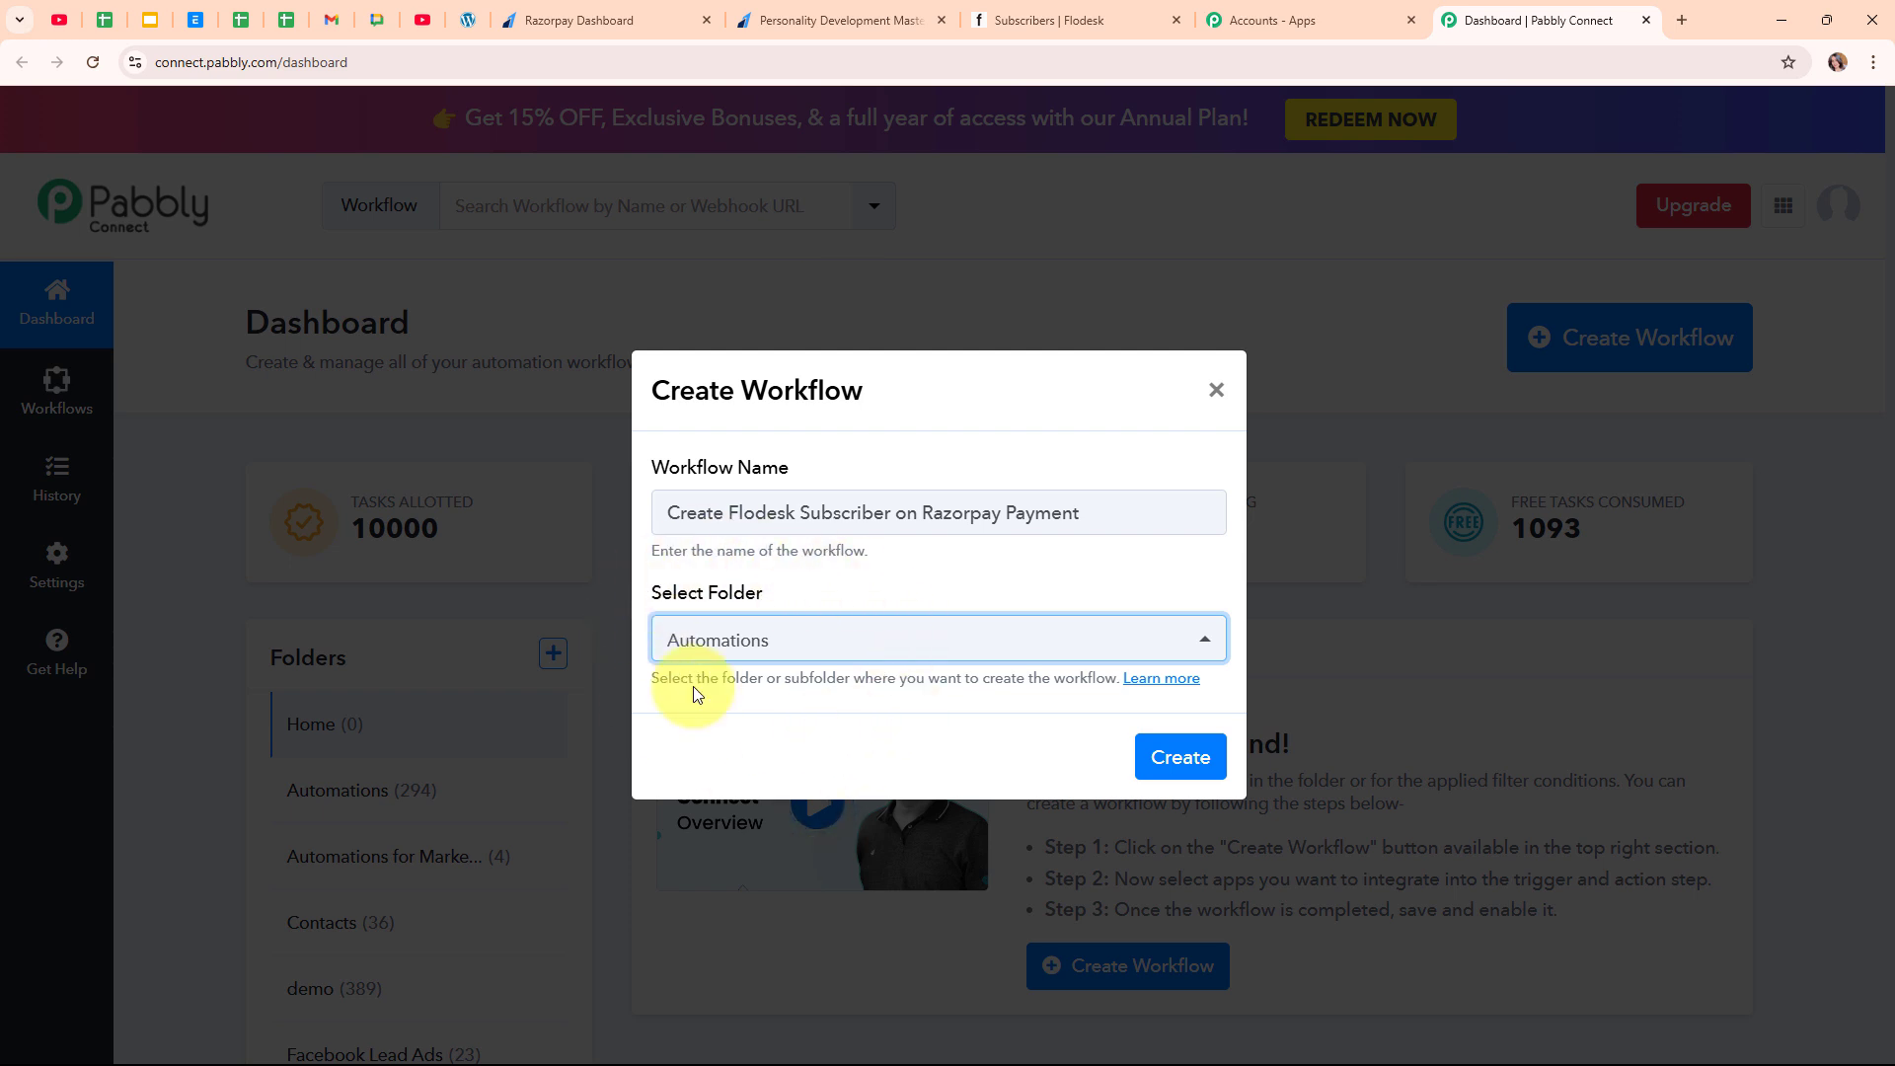
# - Look through the support forum article about folders and return to the workflow creation dialog
pyautogui.click(1192, 695)
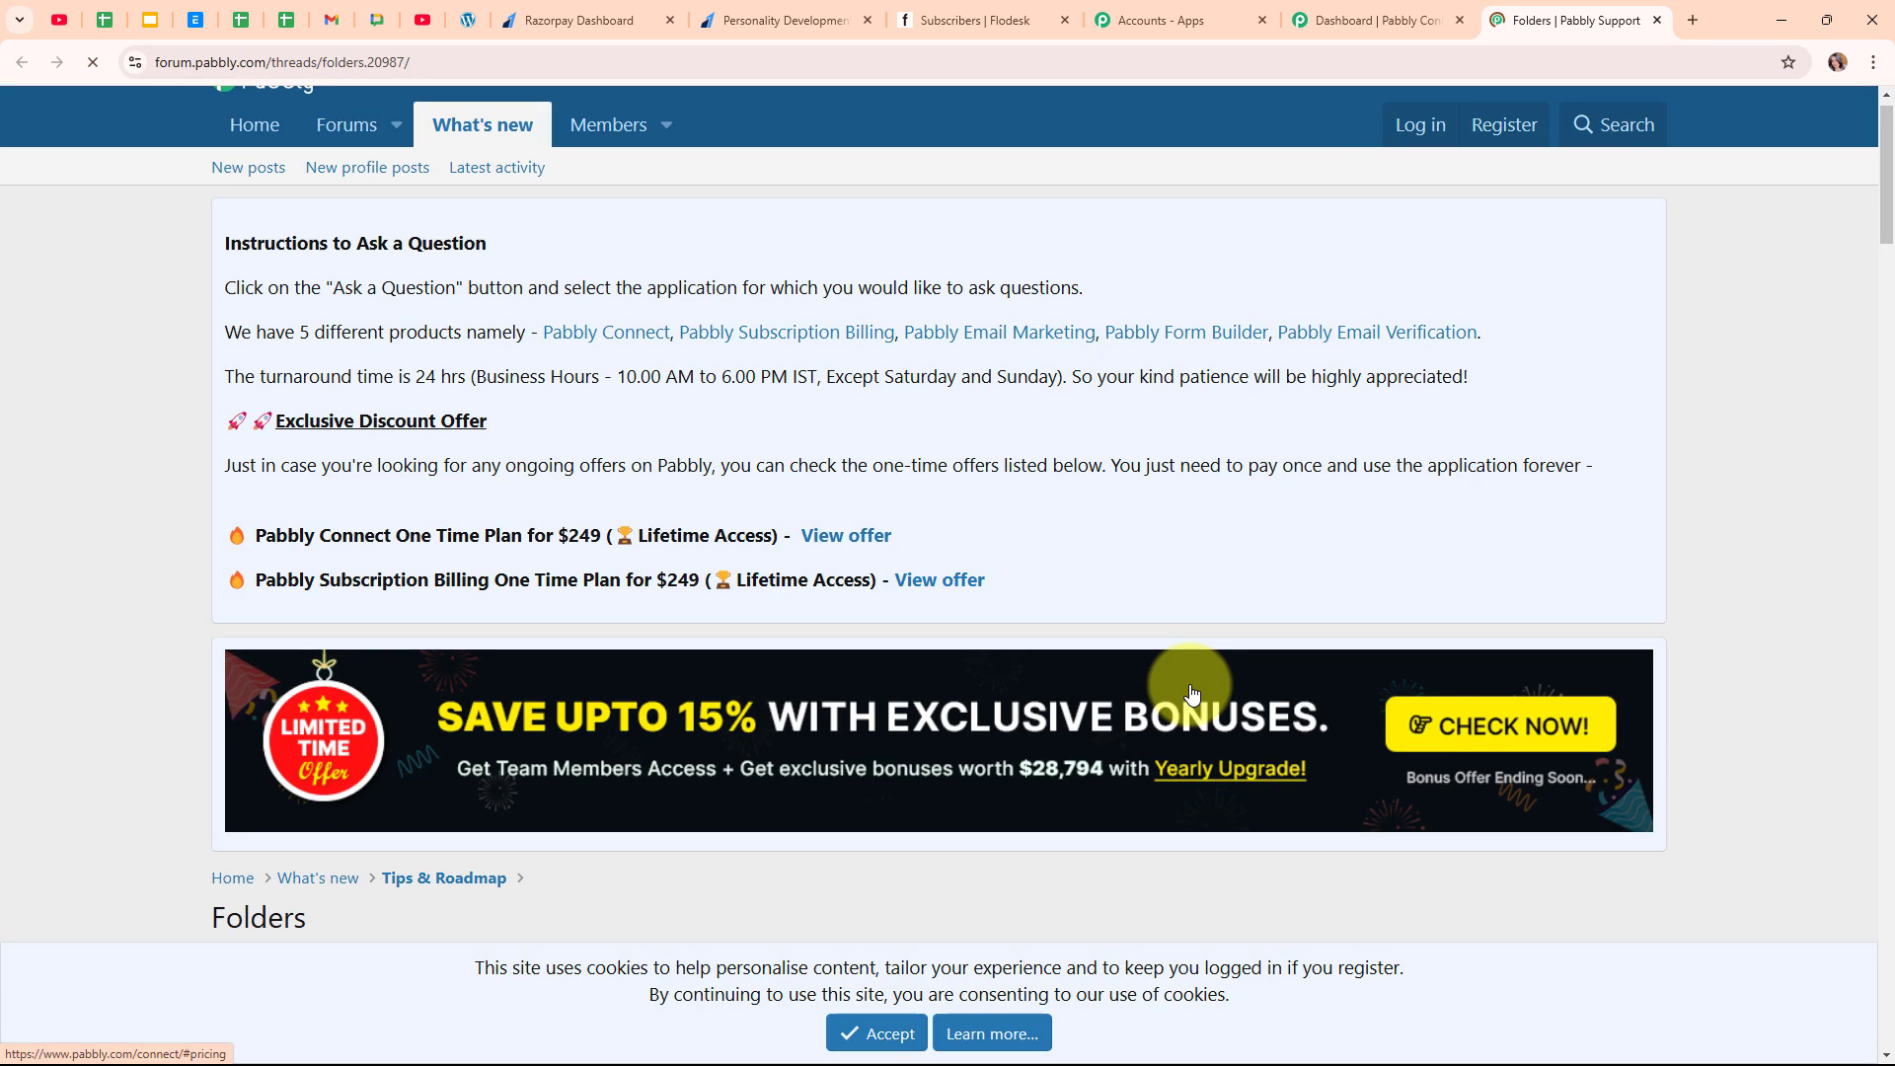
pyautogui.scroll(-8, 1191, 694)
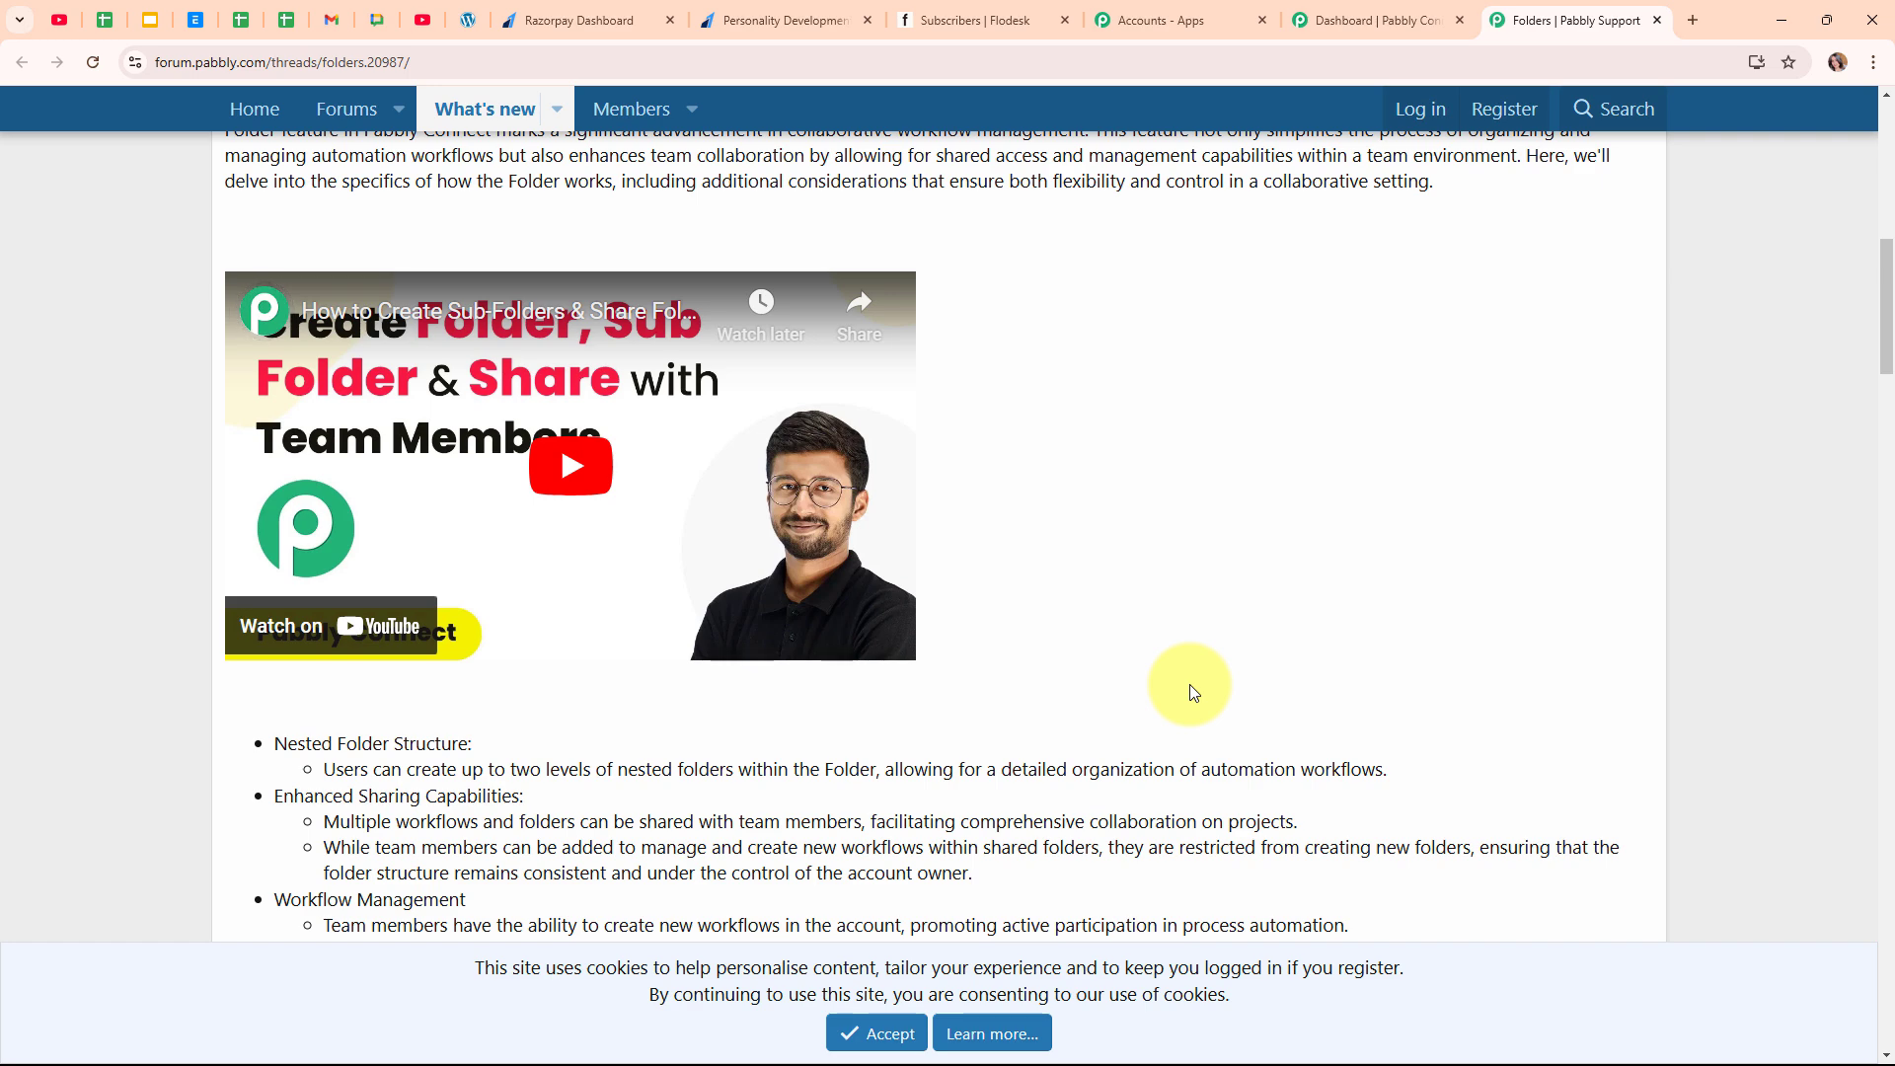
pyautogui.click(1659, 22)
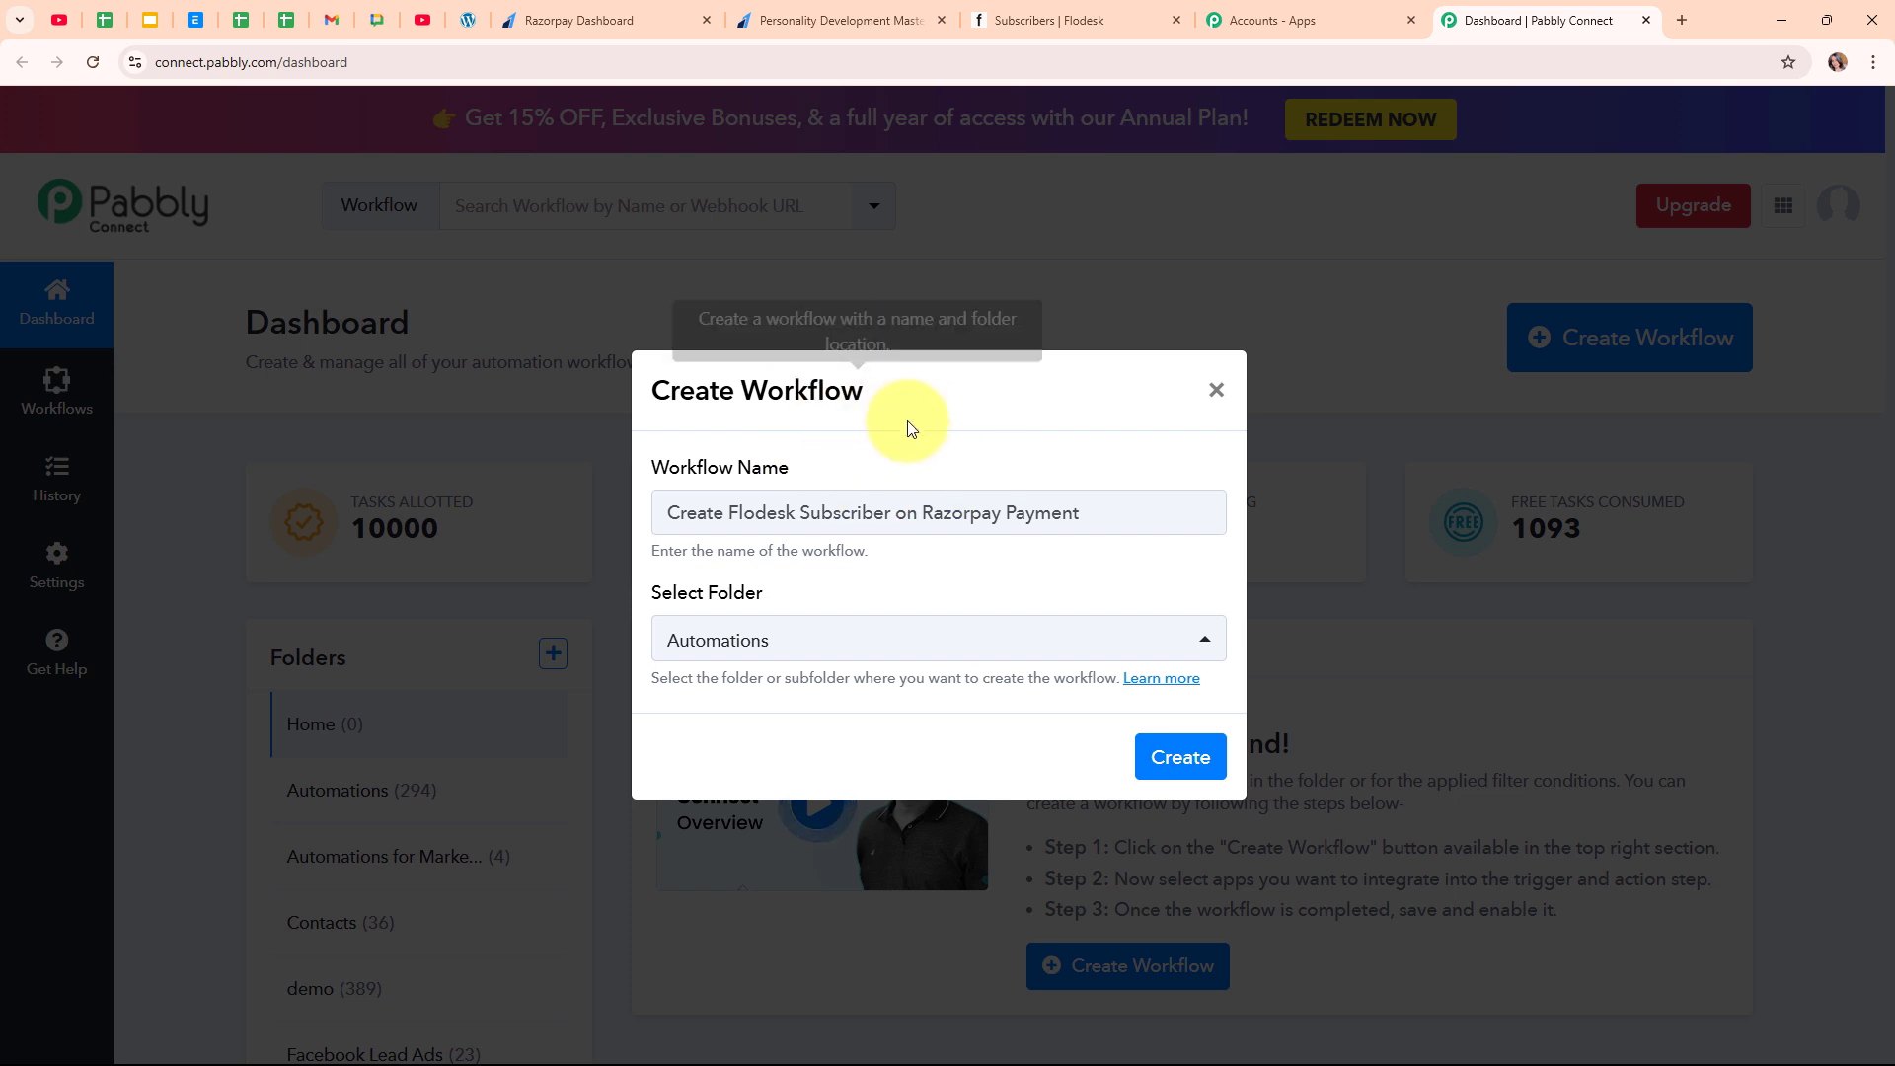
# - Create the workflow and collapse its trigger section to view the trigger and action steps together
pyautogui.click(1198, 778)
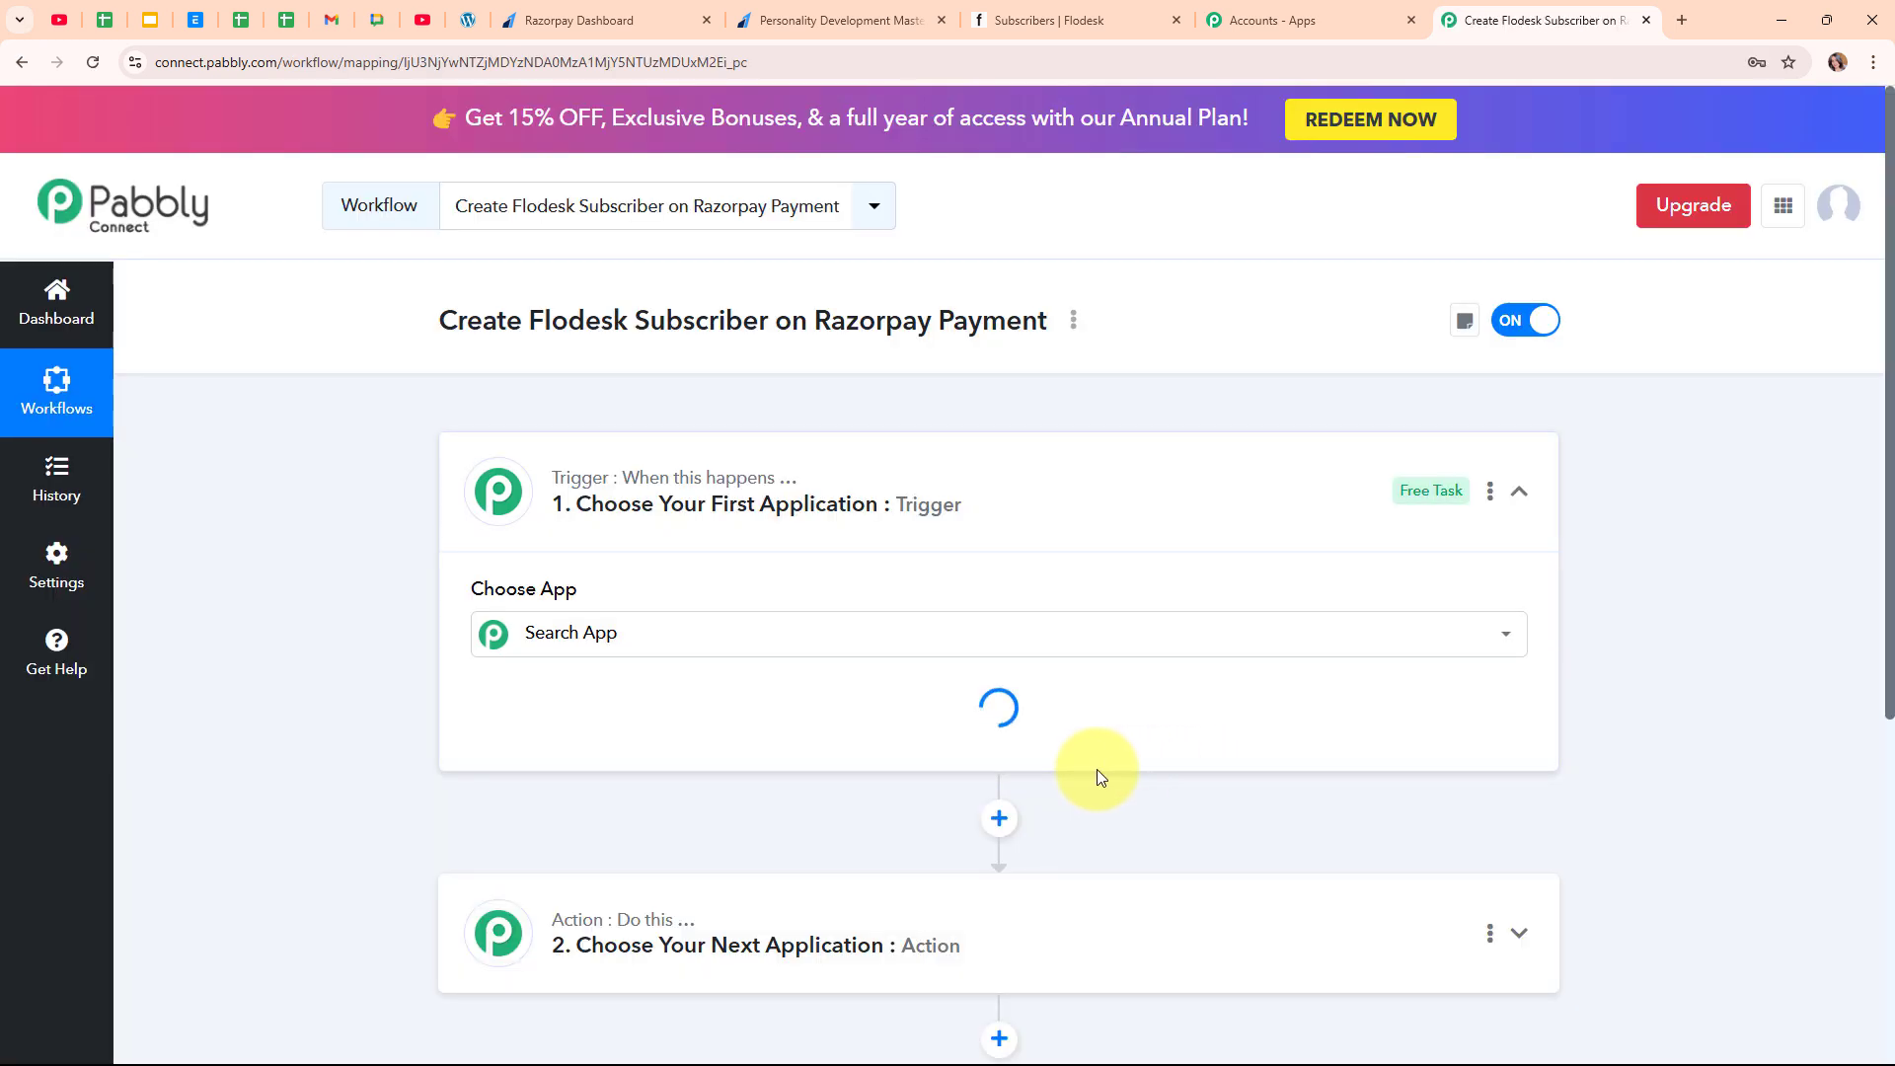
pyautogui.click(1525, 503)
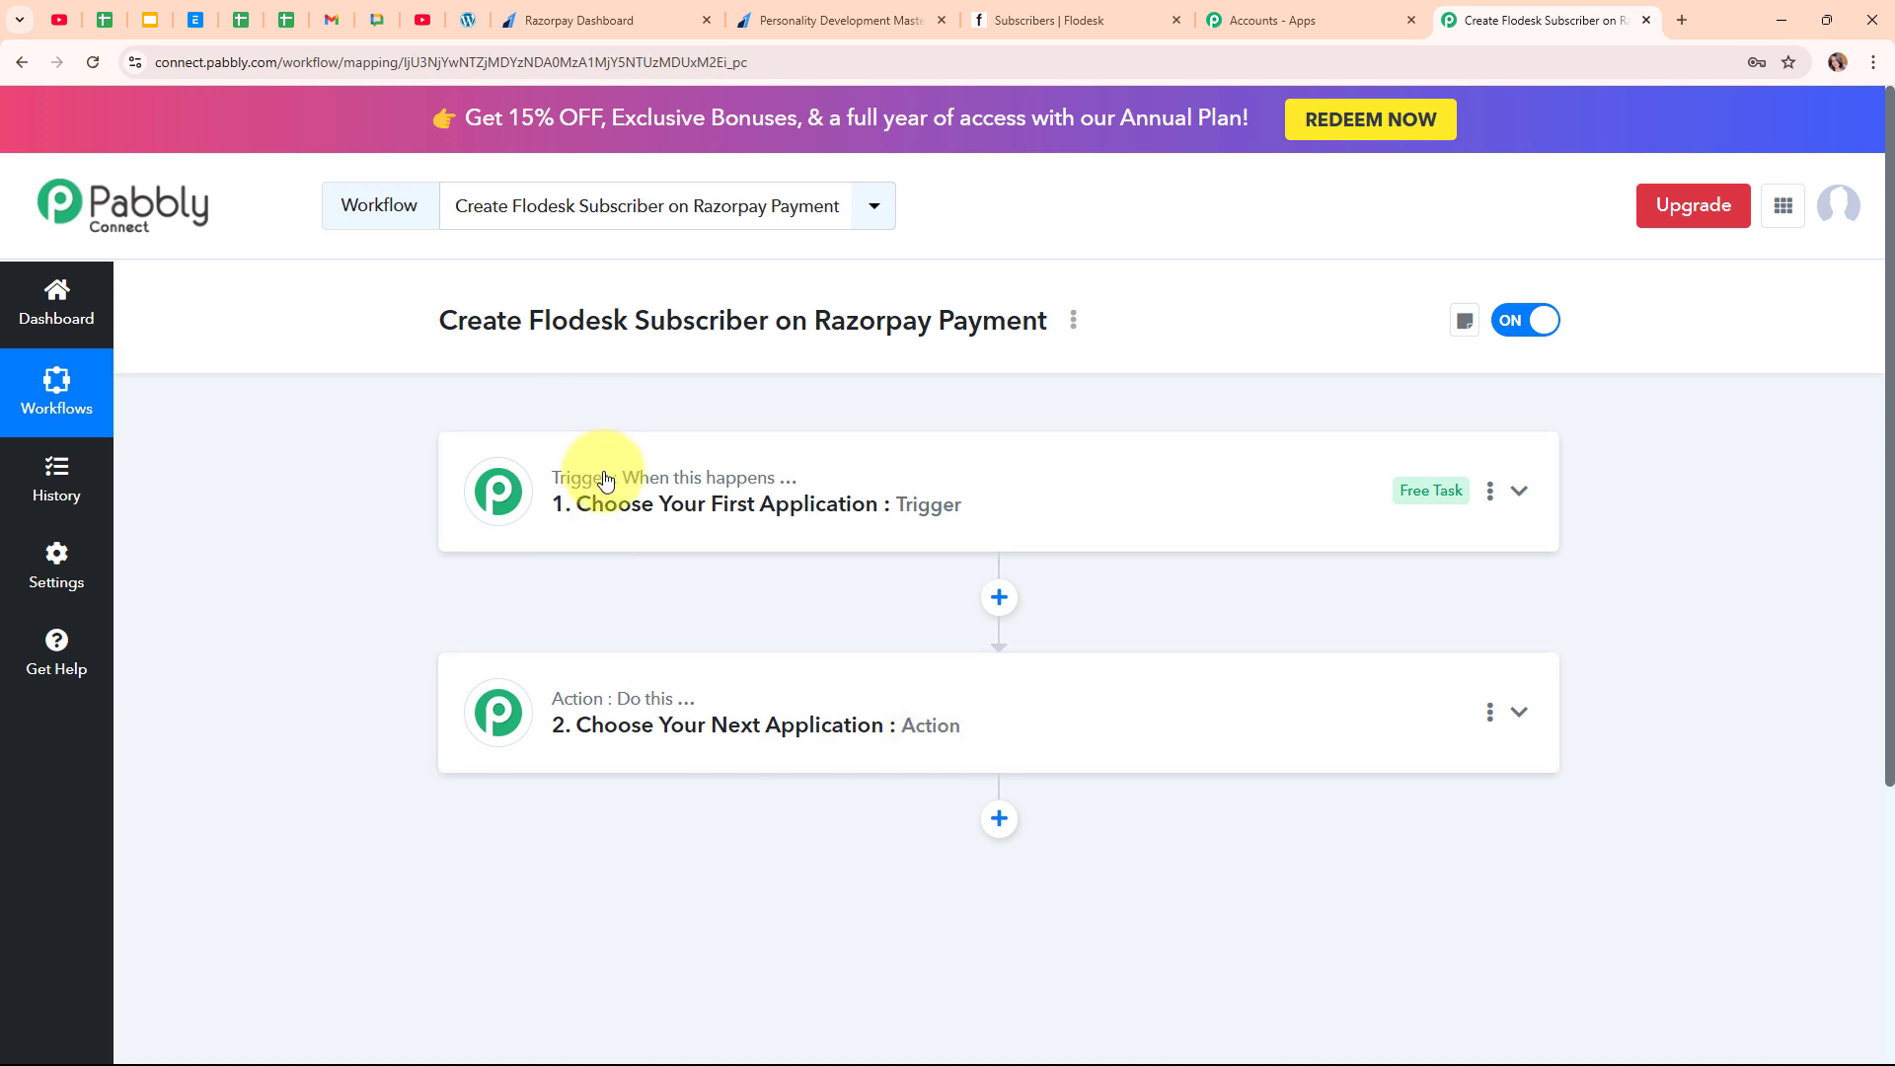
pyautogui.moveTo(632, 700)
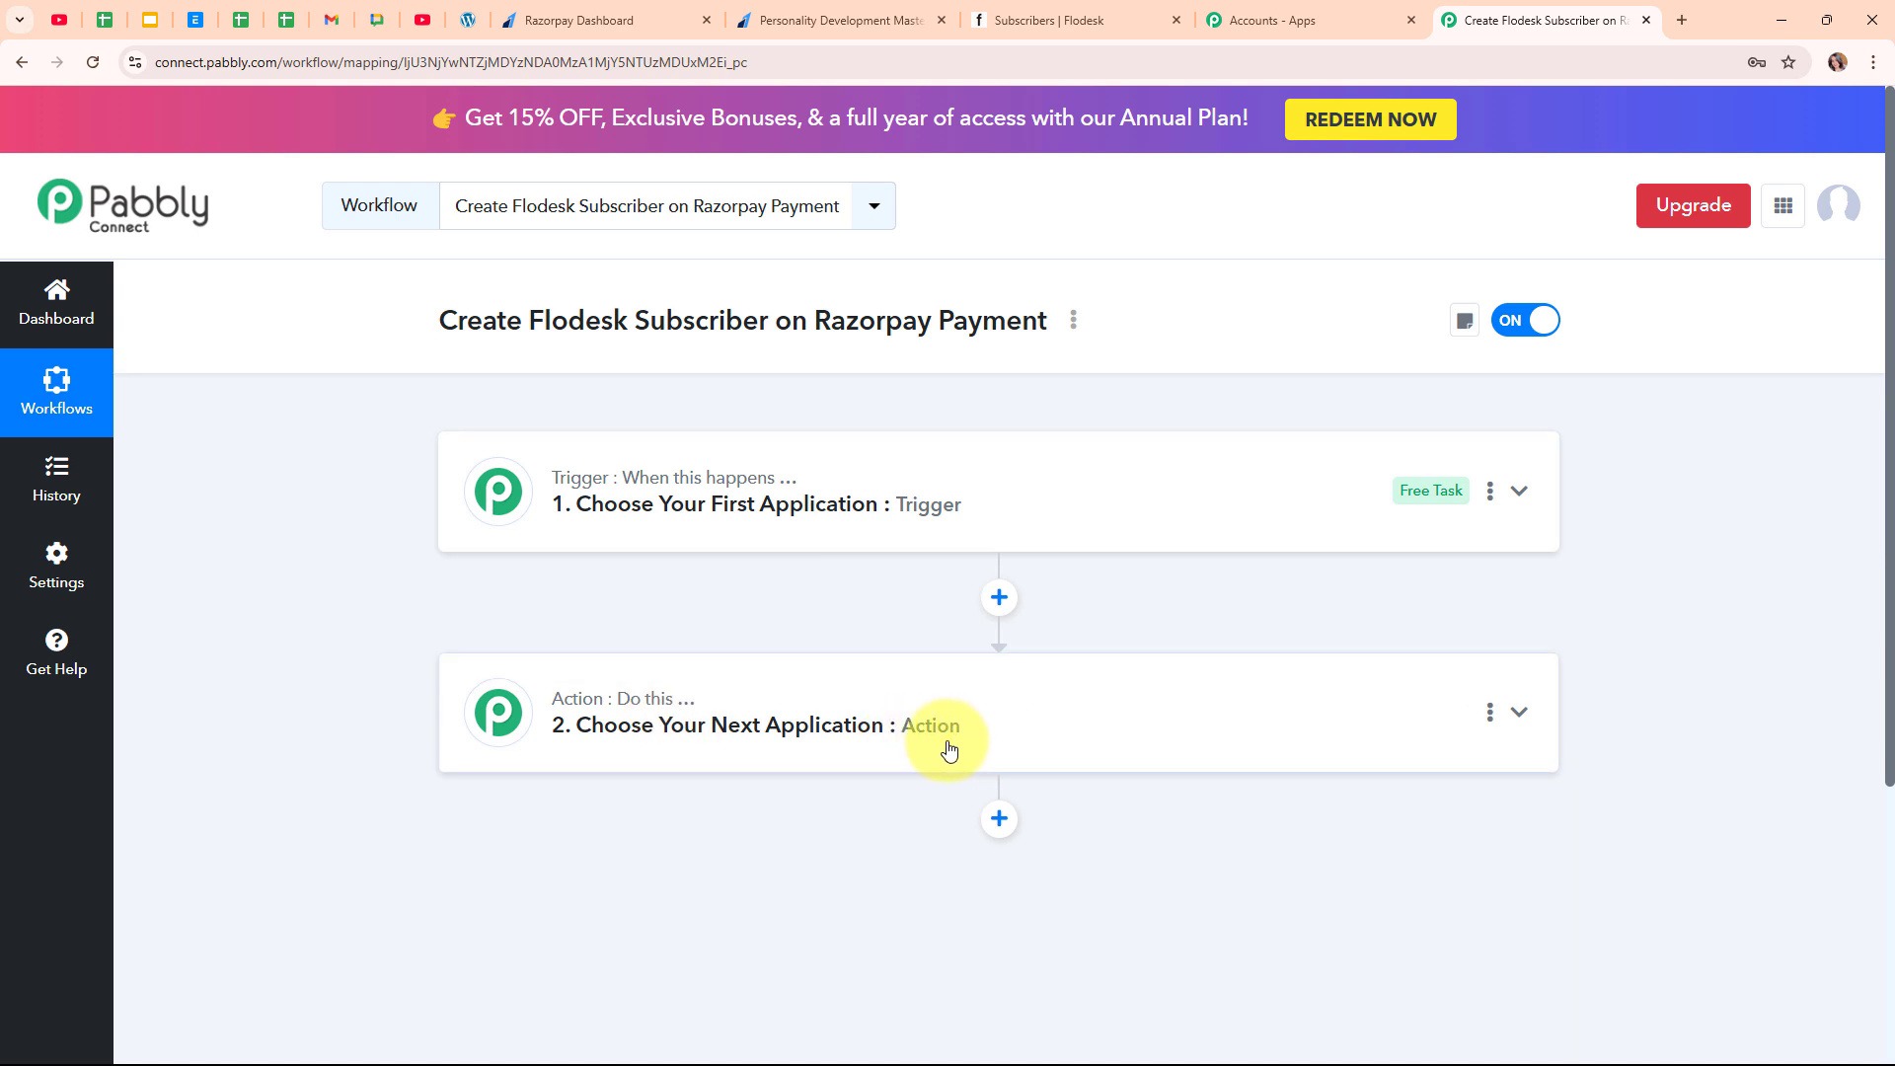
# - Set Razorpay as the workflow's trigger app with Payment Captured as the trigger event
pyautogui.click(1518, 492)
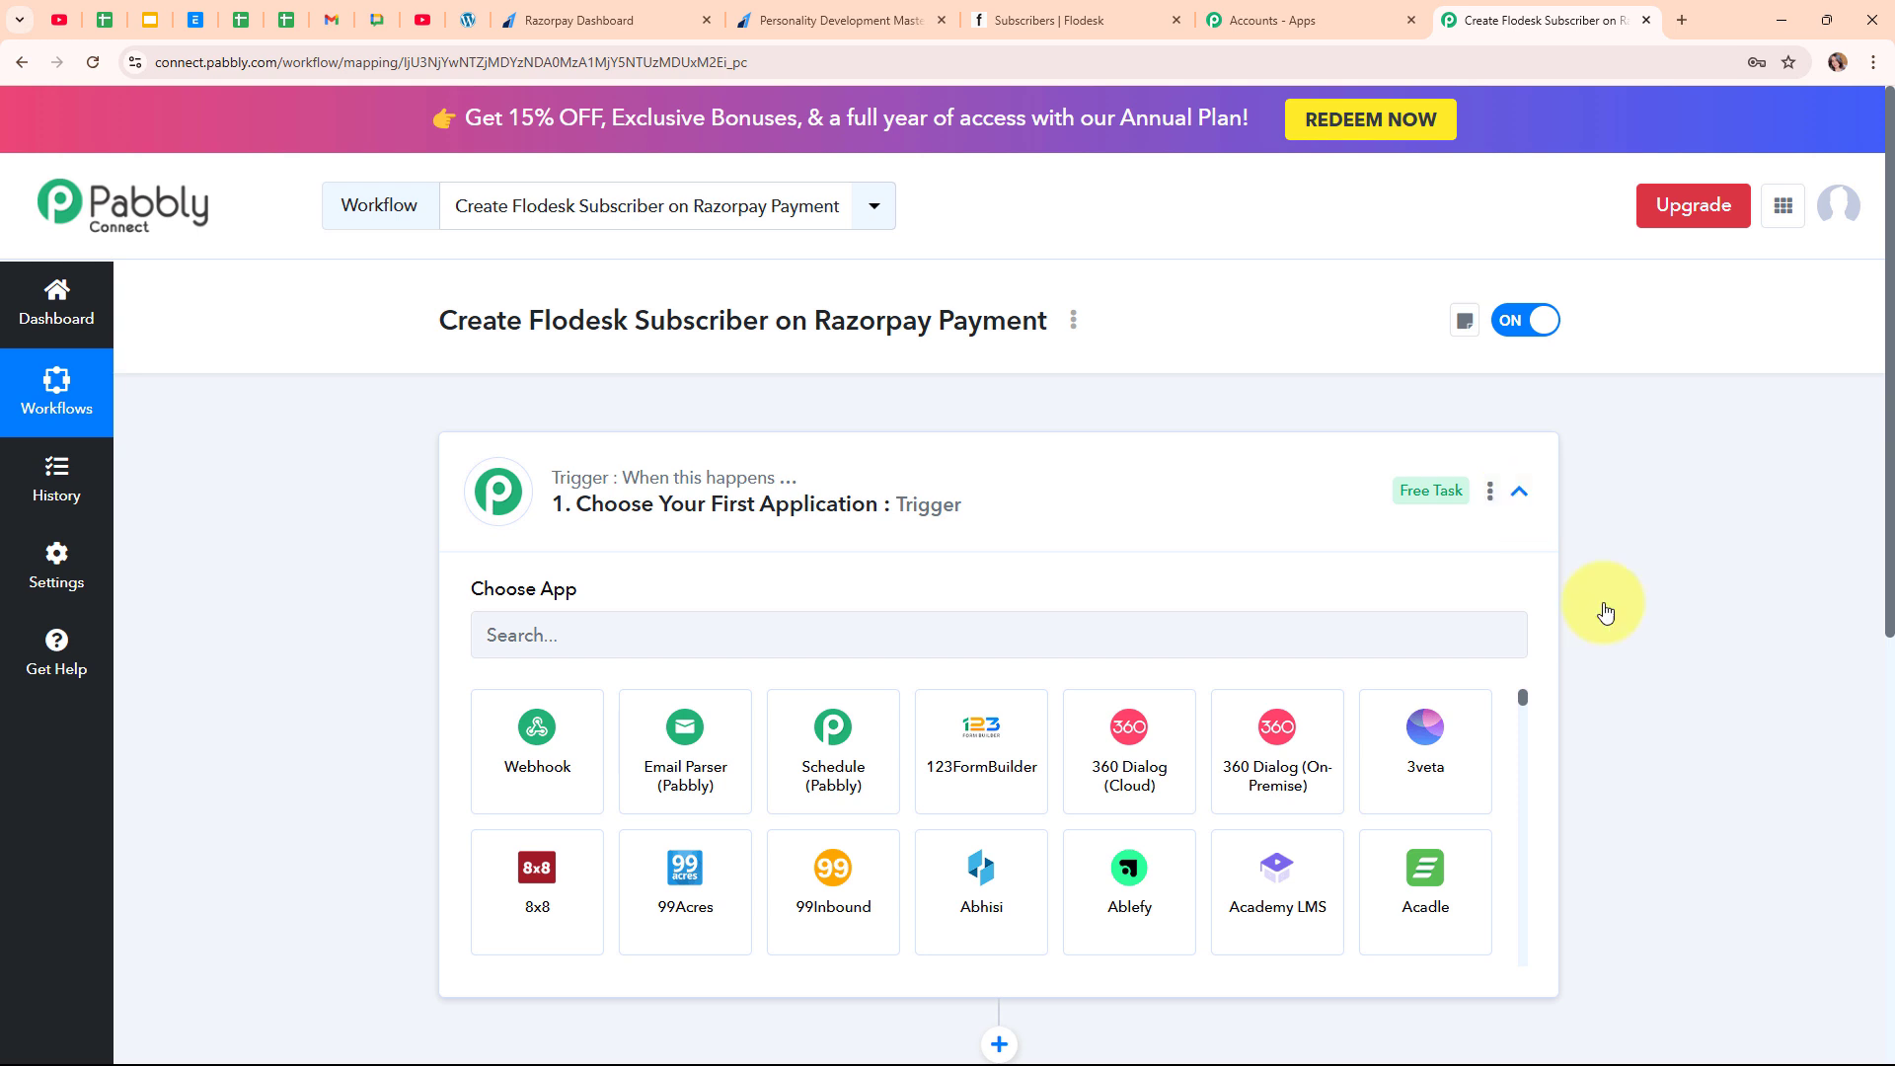
pyautogui.click(529, 634)
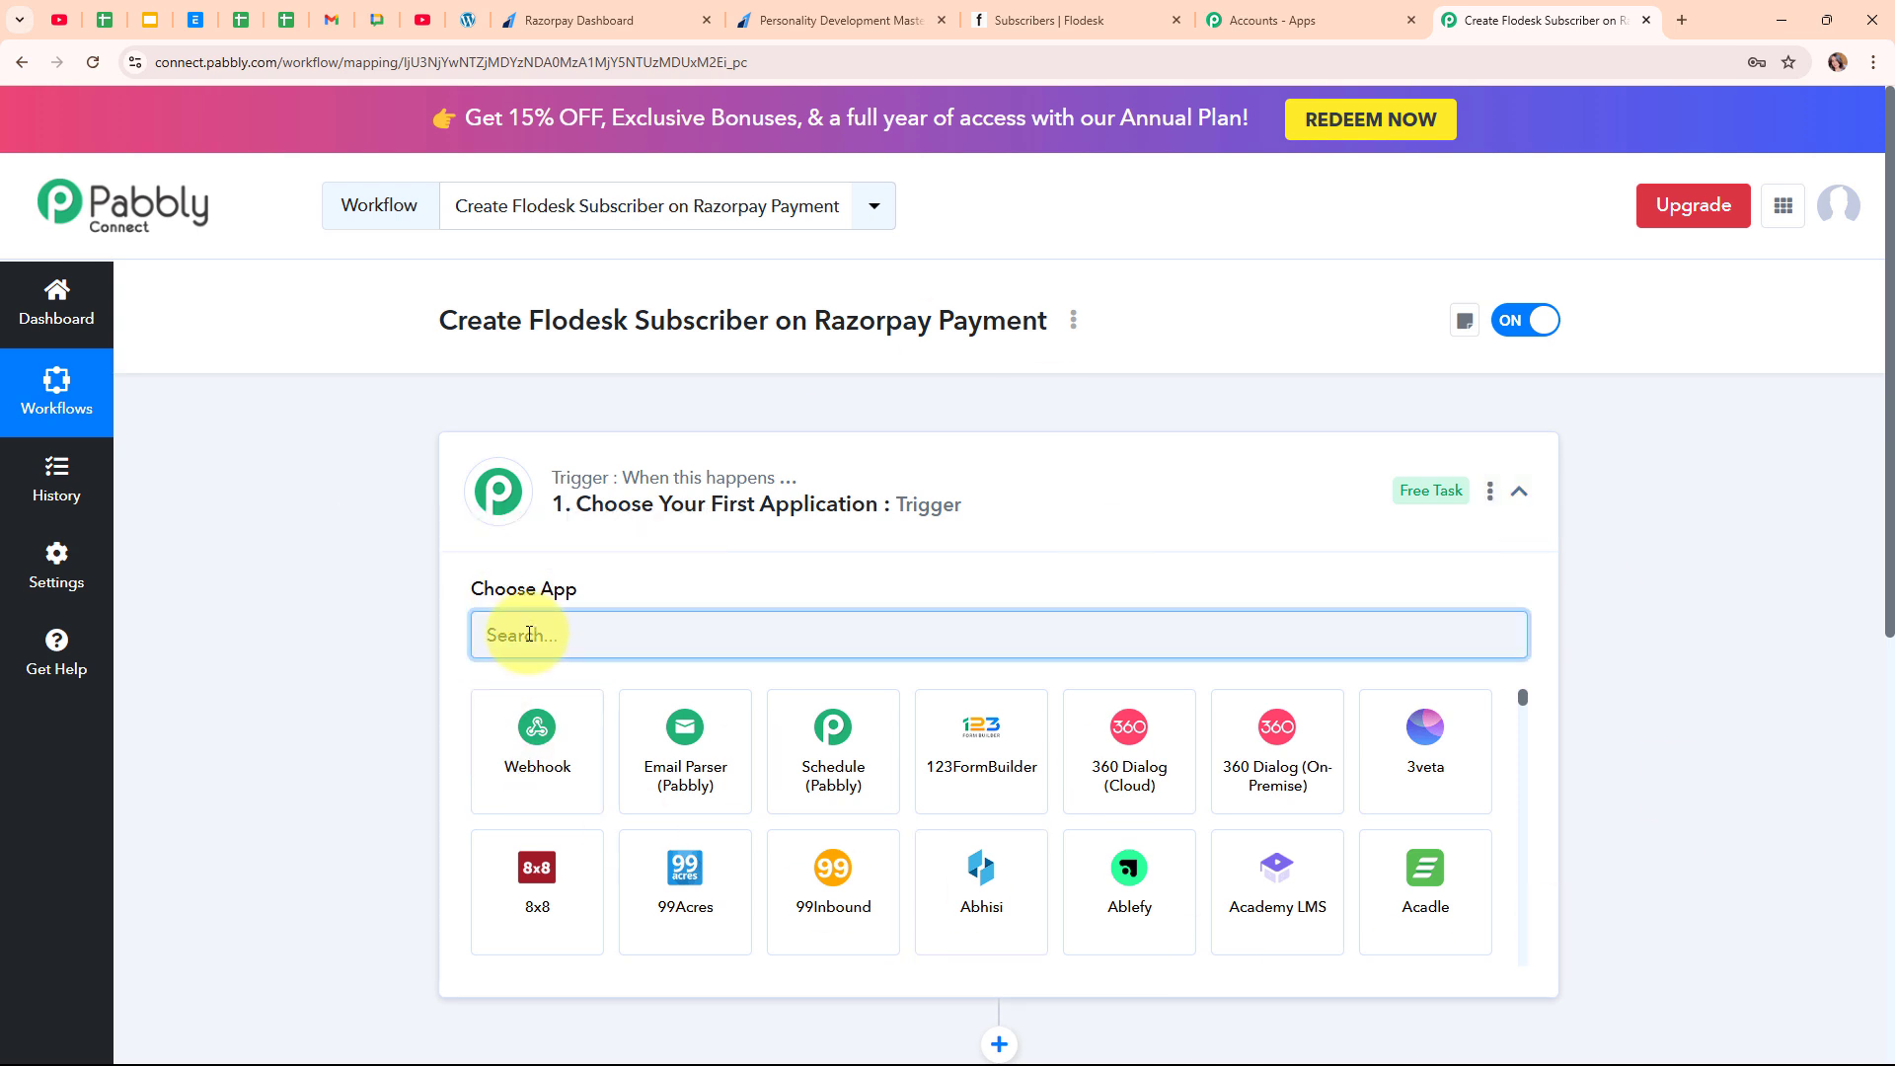
pyautogui.write('Razor')
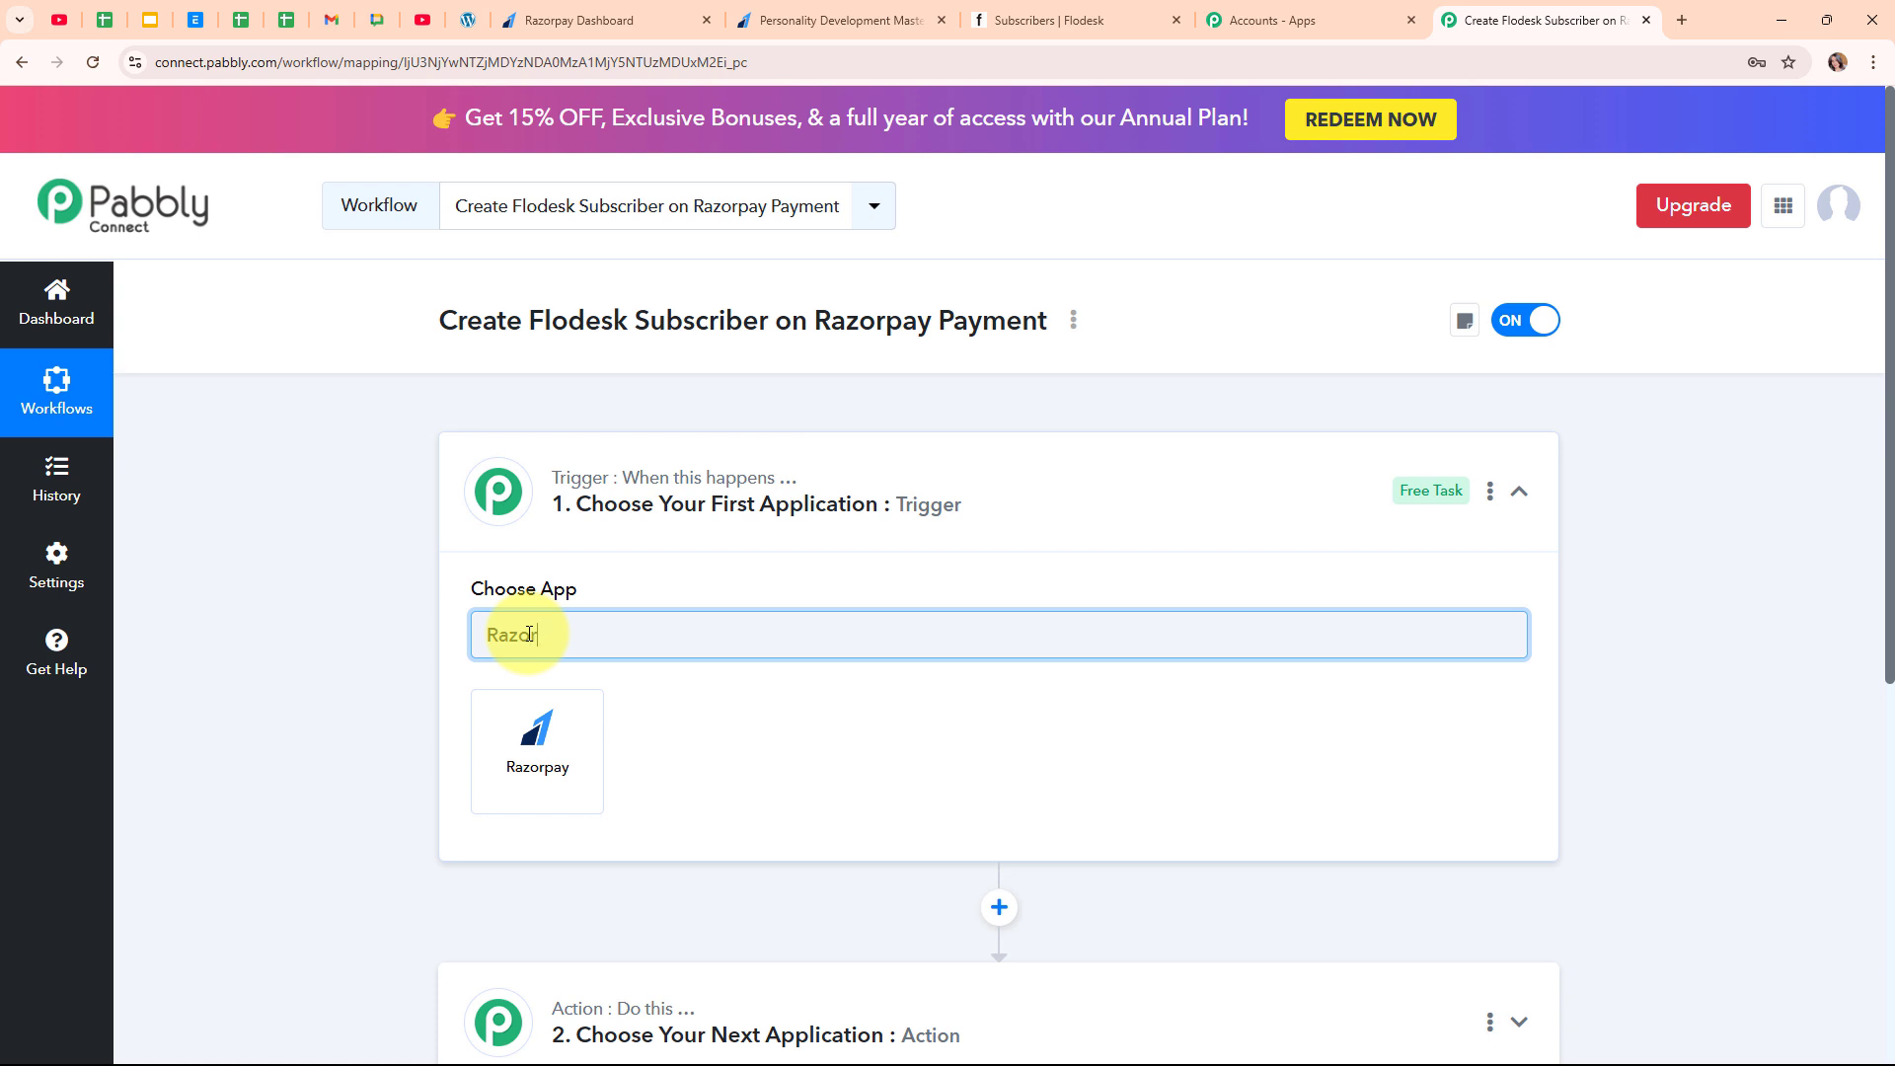
pyautogui.click(535, 745)
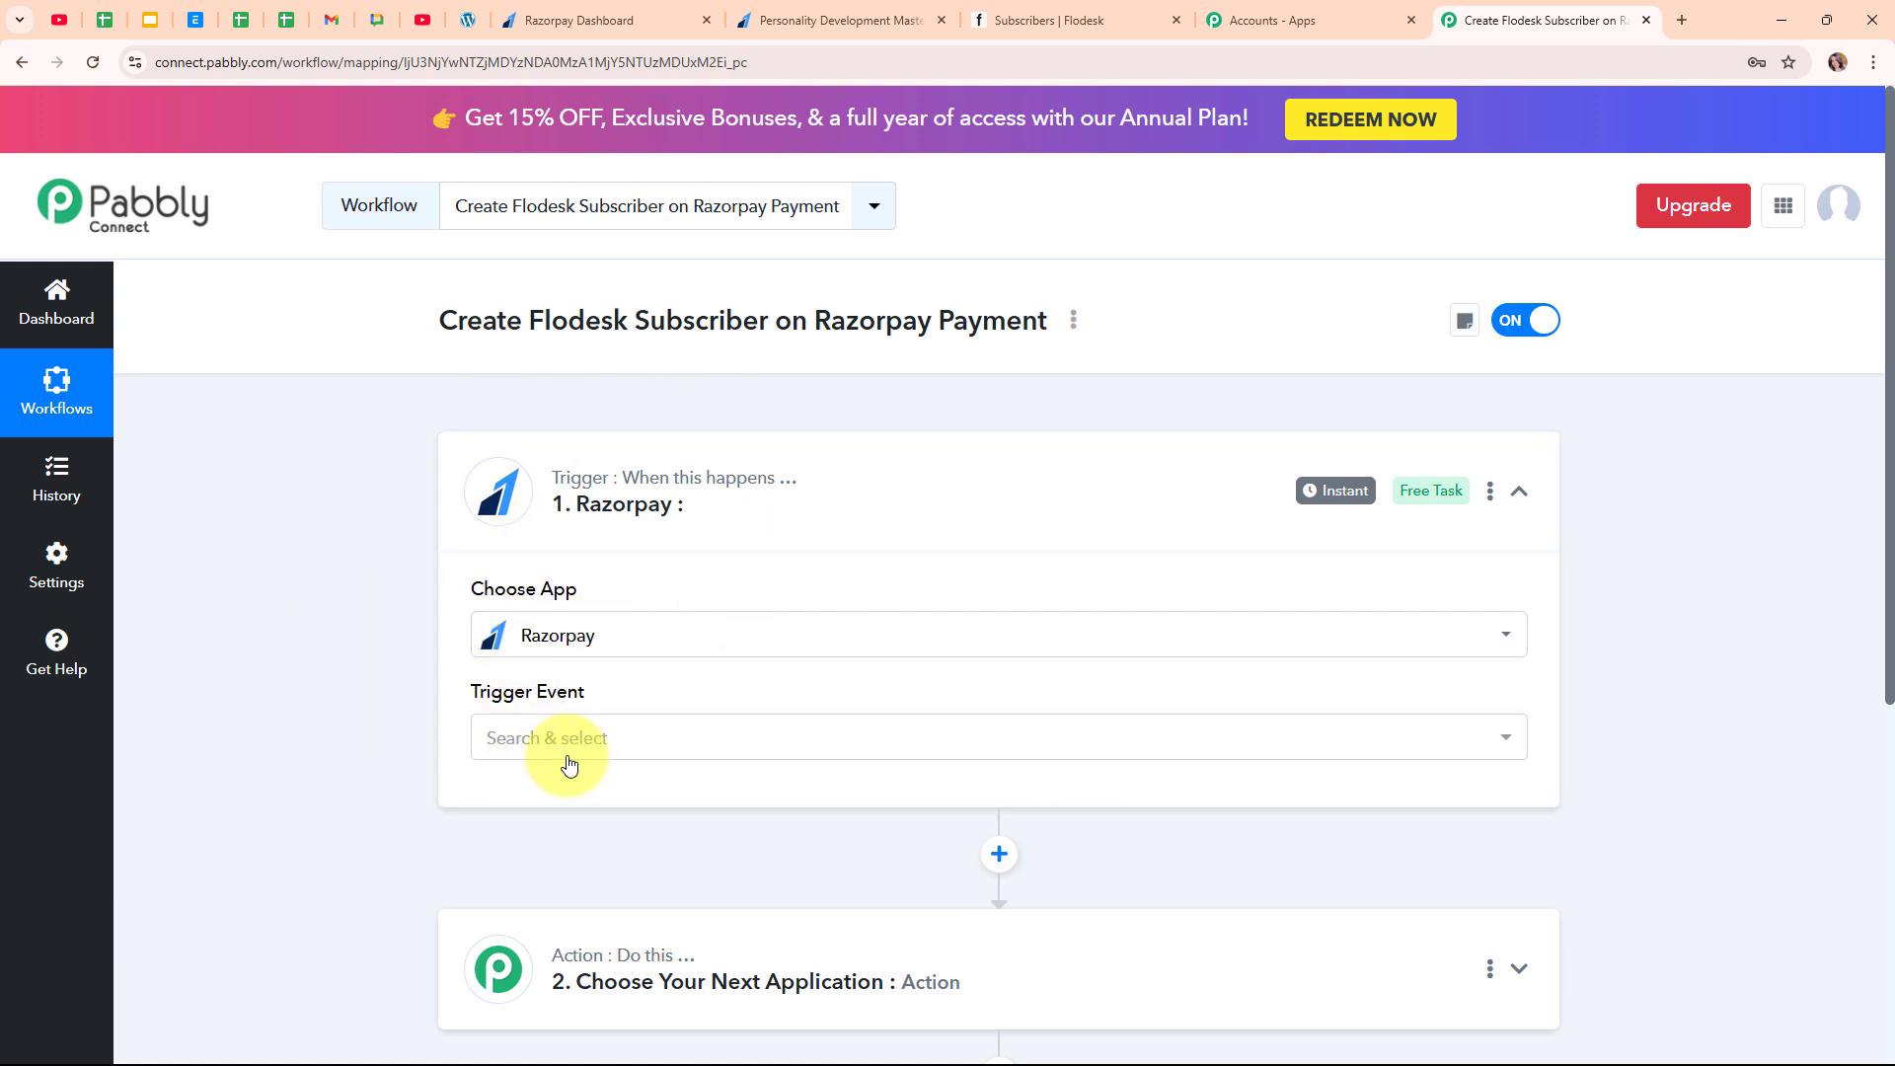
pyautogui.click(721, 730)
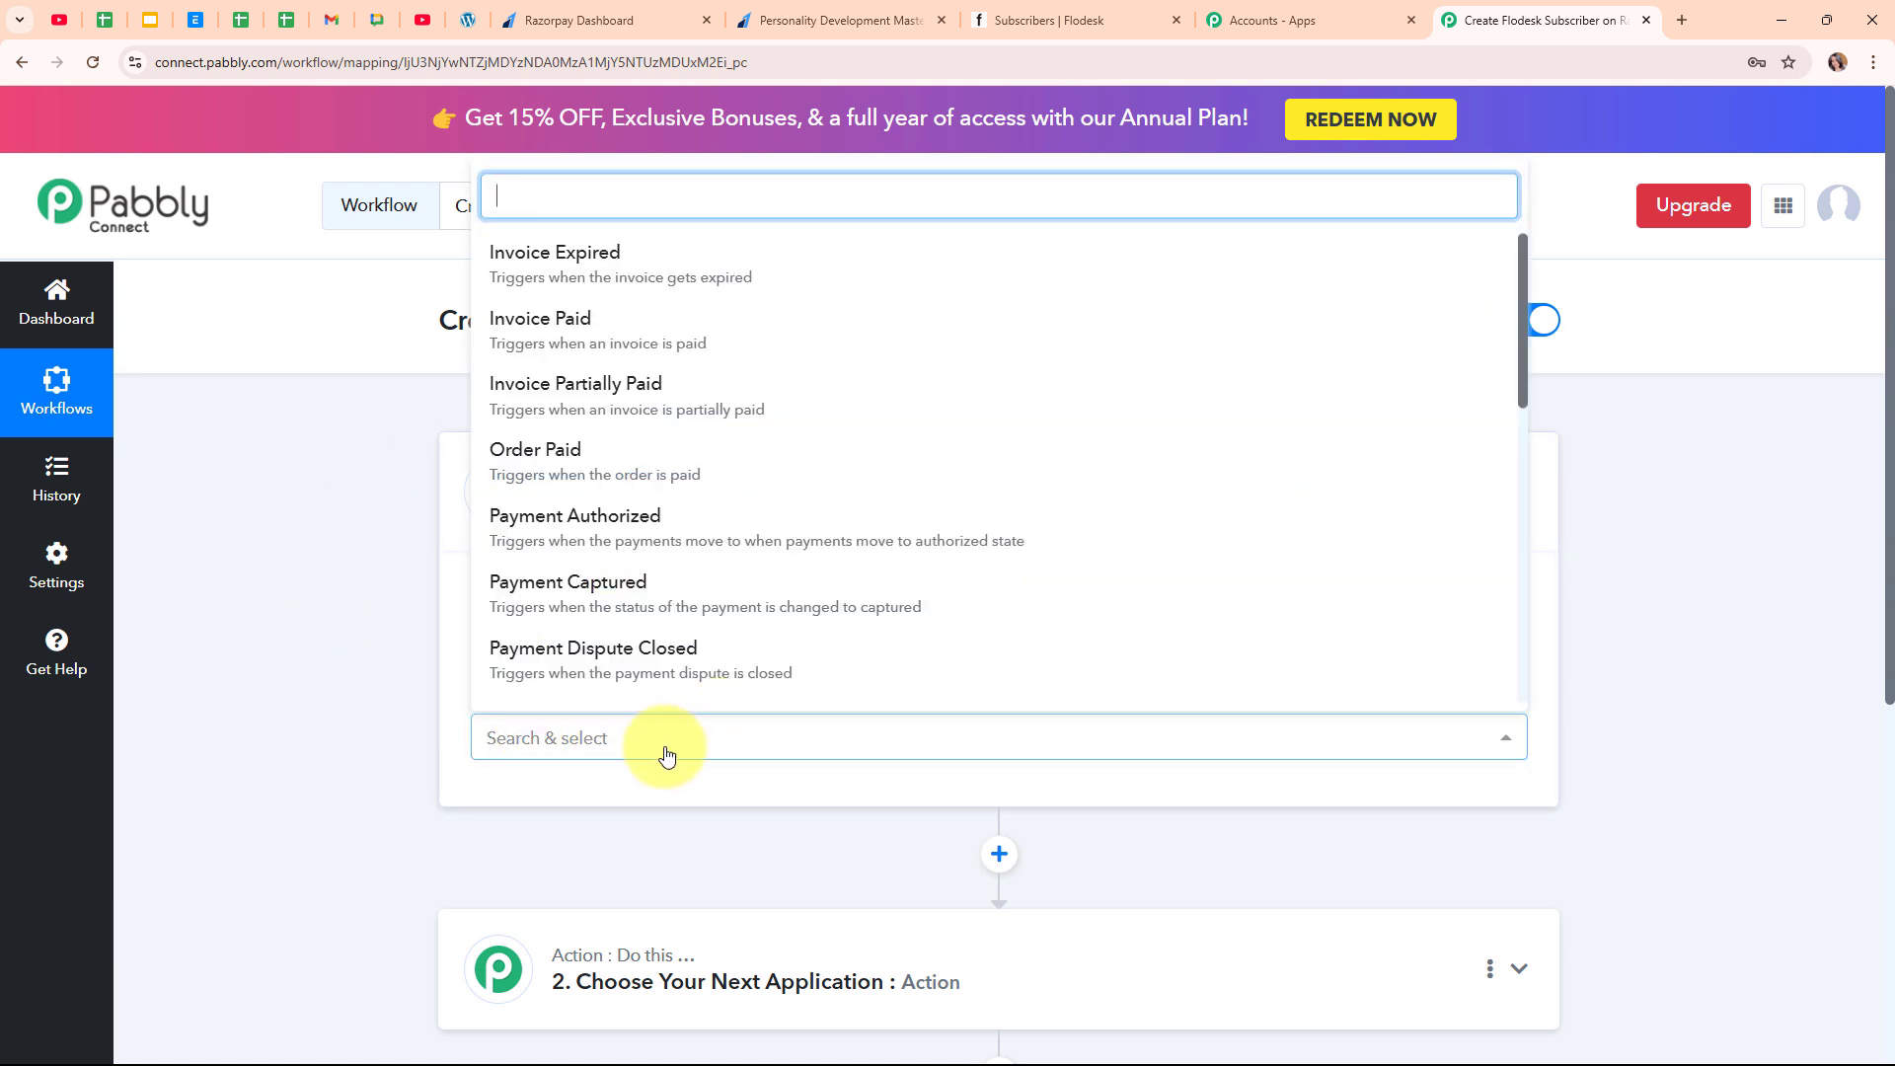
pyautogui.click(549, 592)
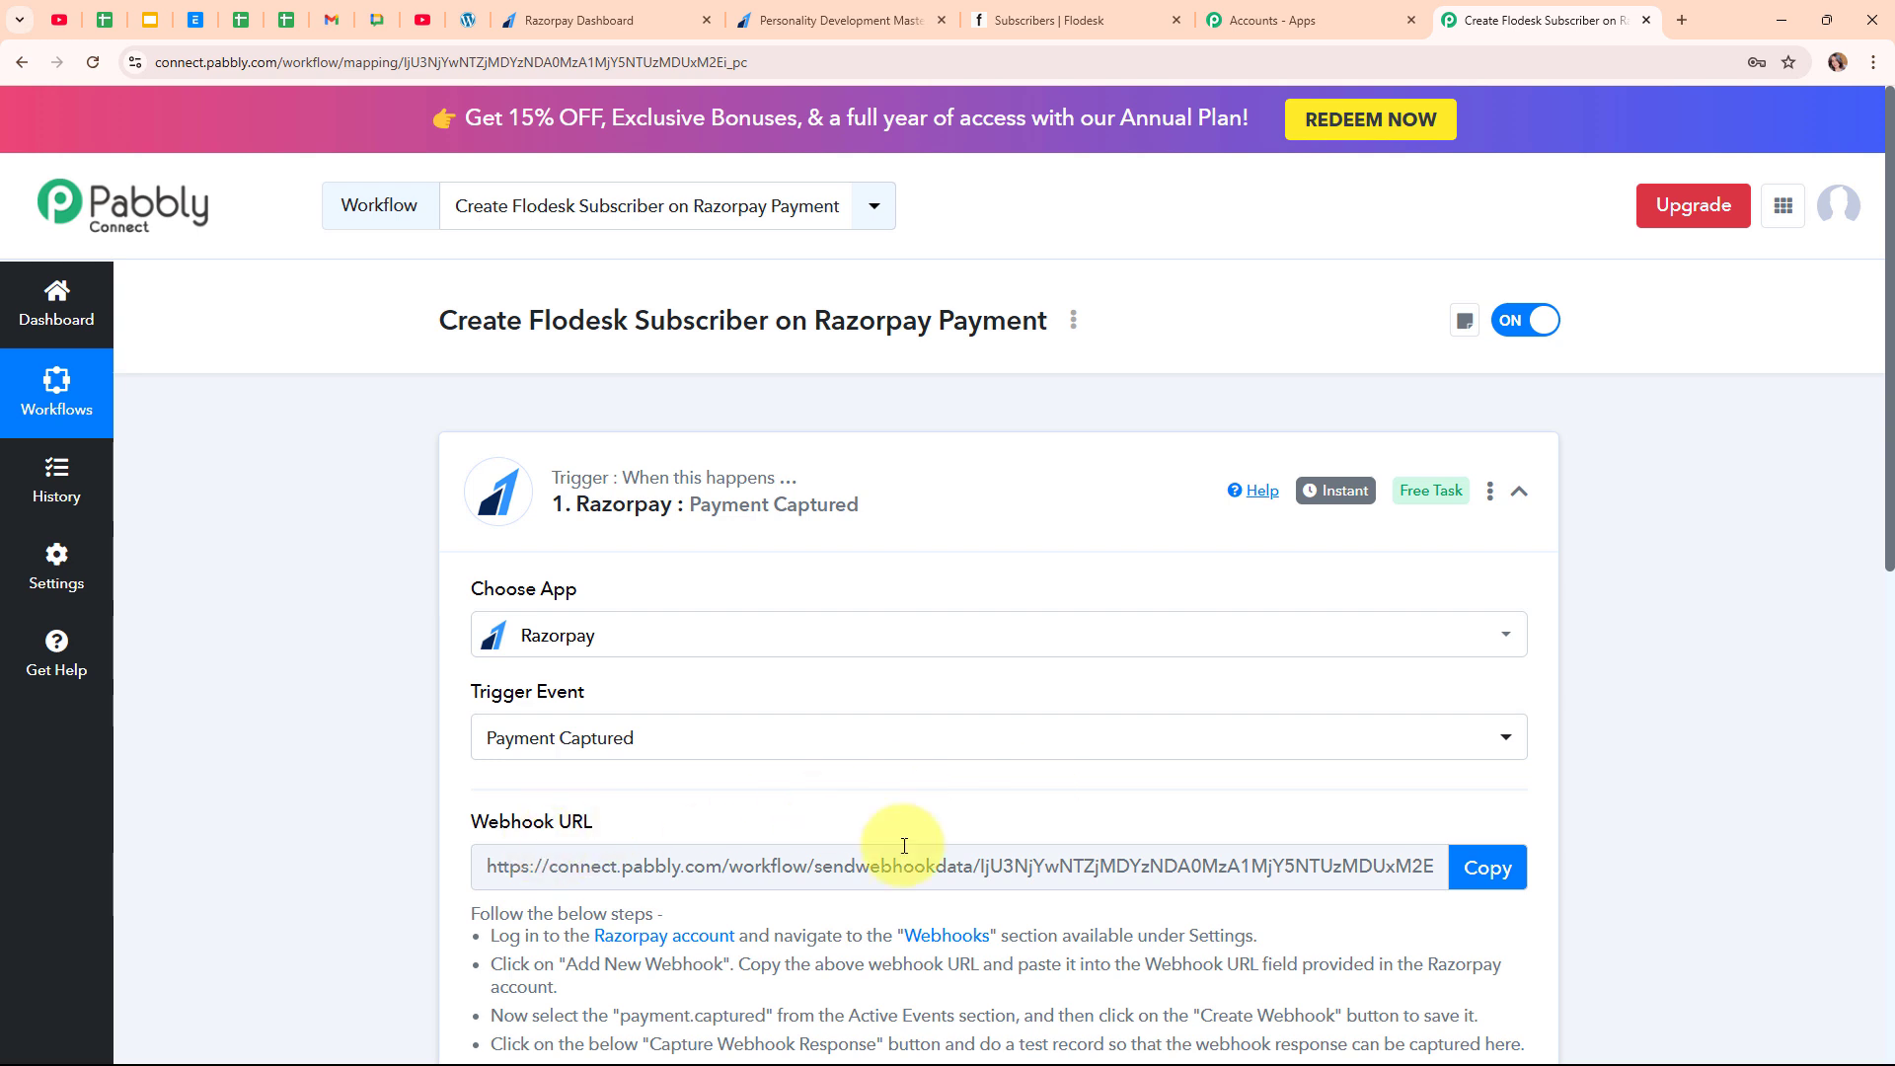
# - Review the webhook setup instructions and copy the webhook URL of the Razorpay trigger
pyautogui.scroll(-2, 1492, 849)
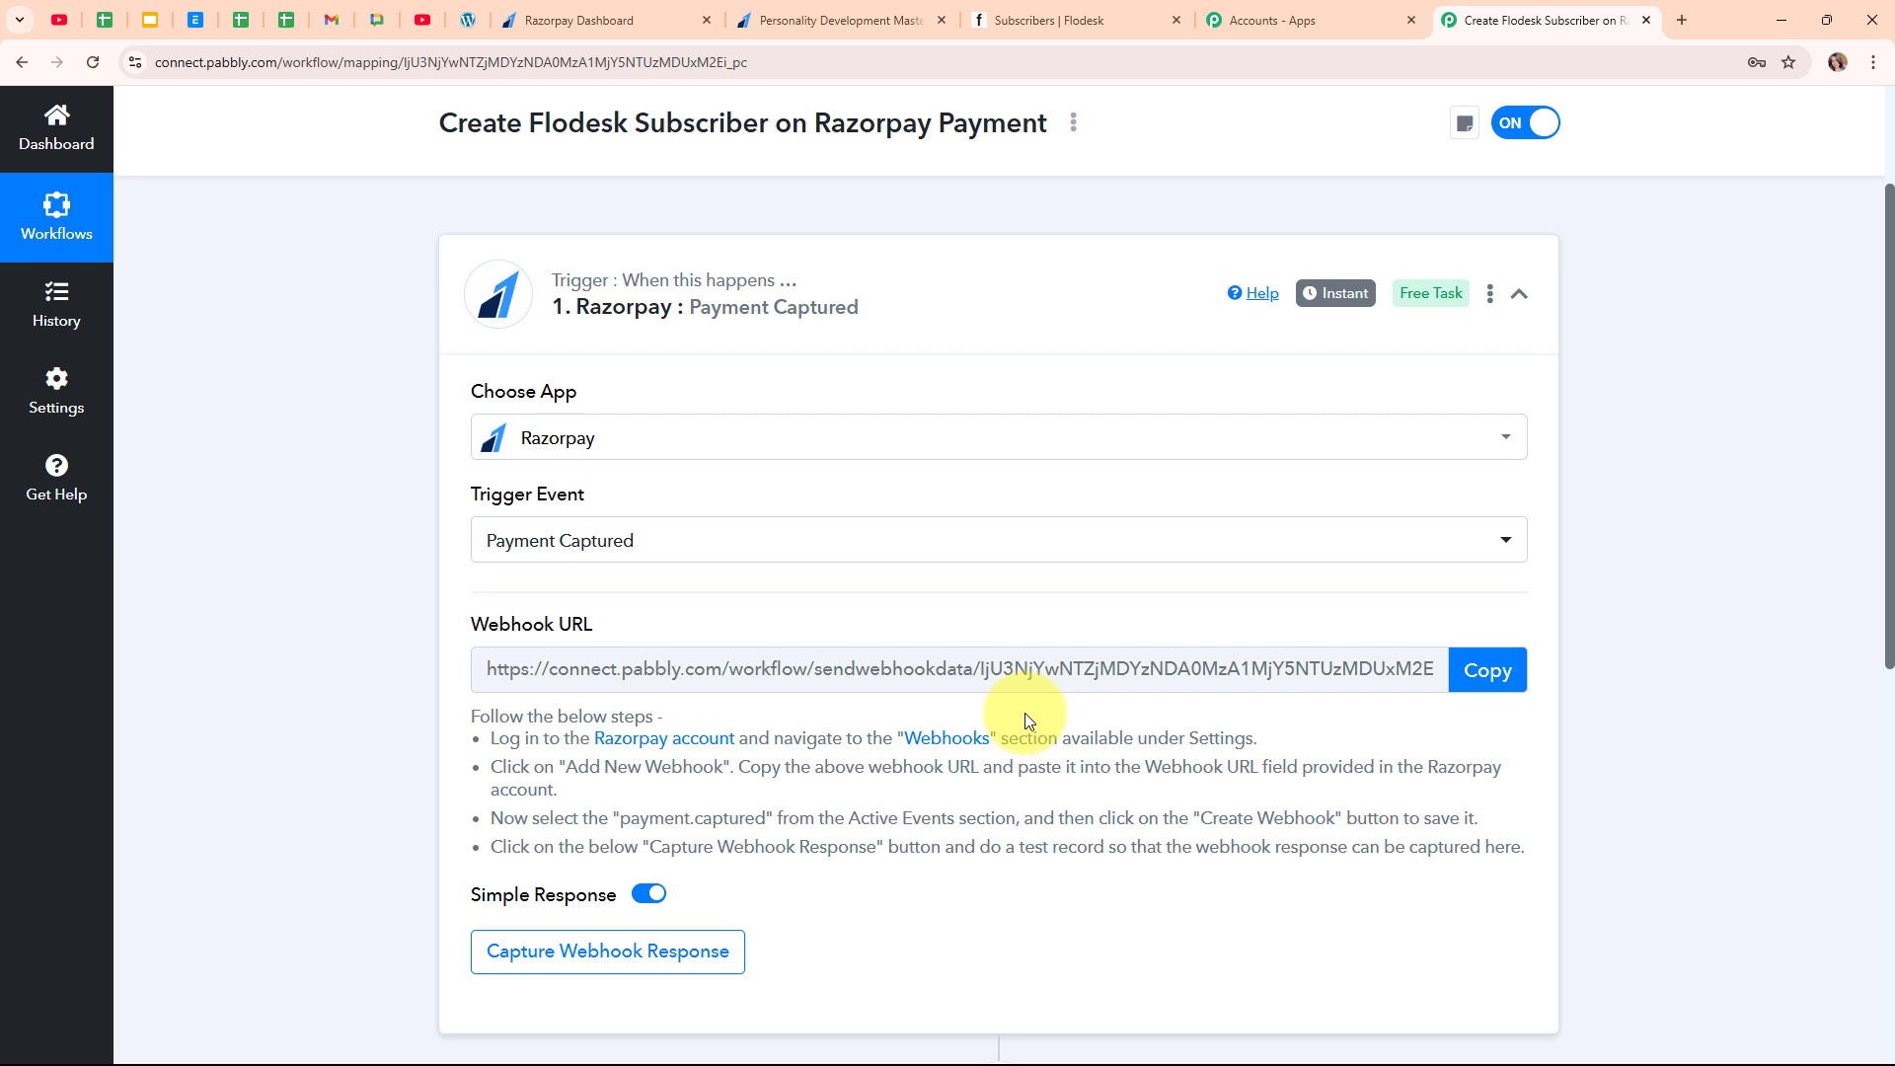
pyautogui.moveTo(500, 737); pyautogui.dragTo(1480, 846)
pyautogui.click(1480, 863)
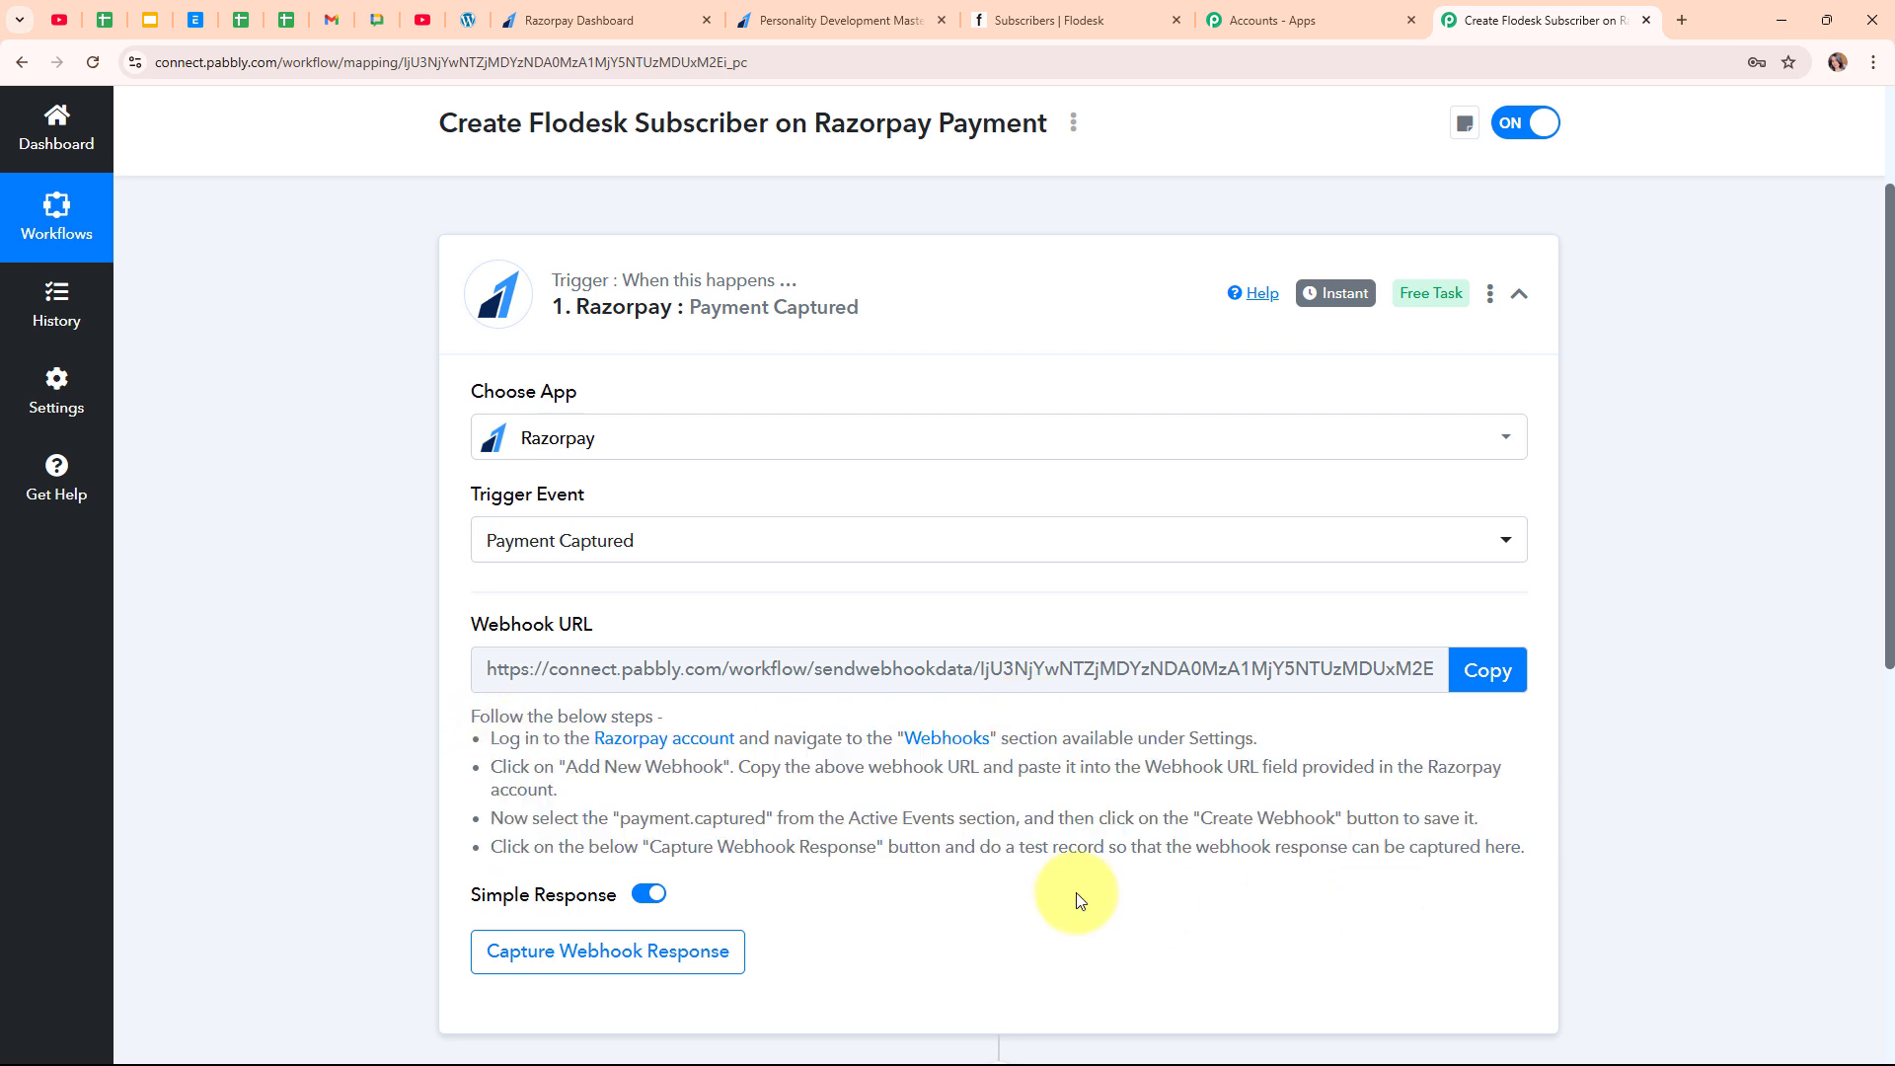
pyautogui.click(1488, 671)
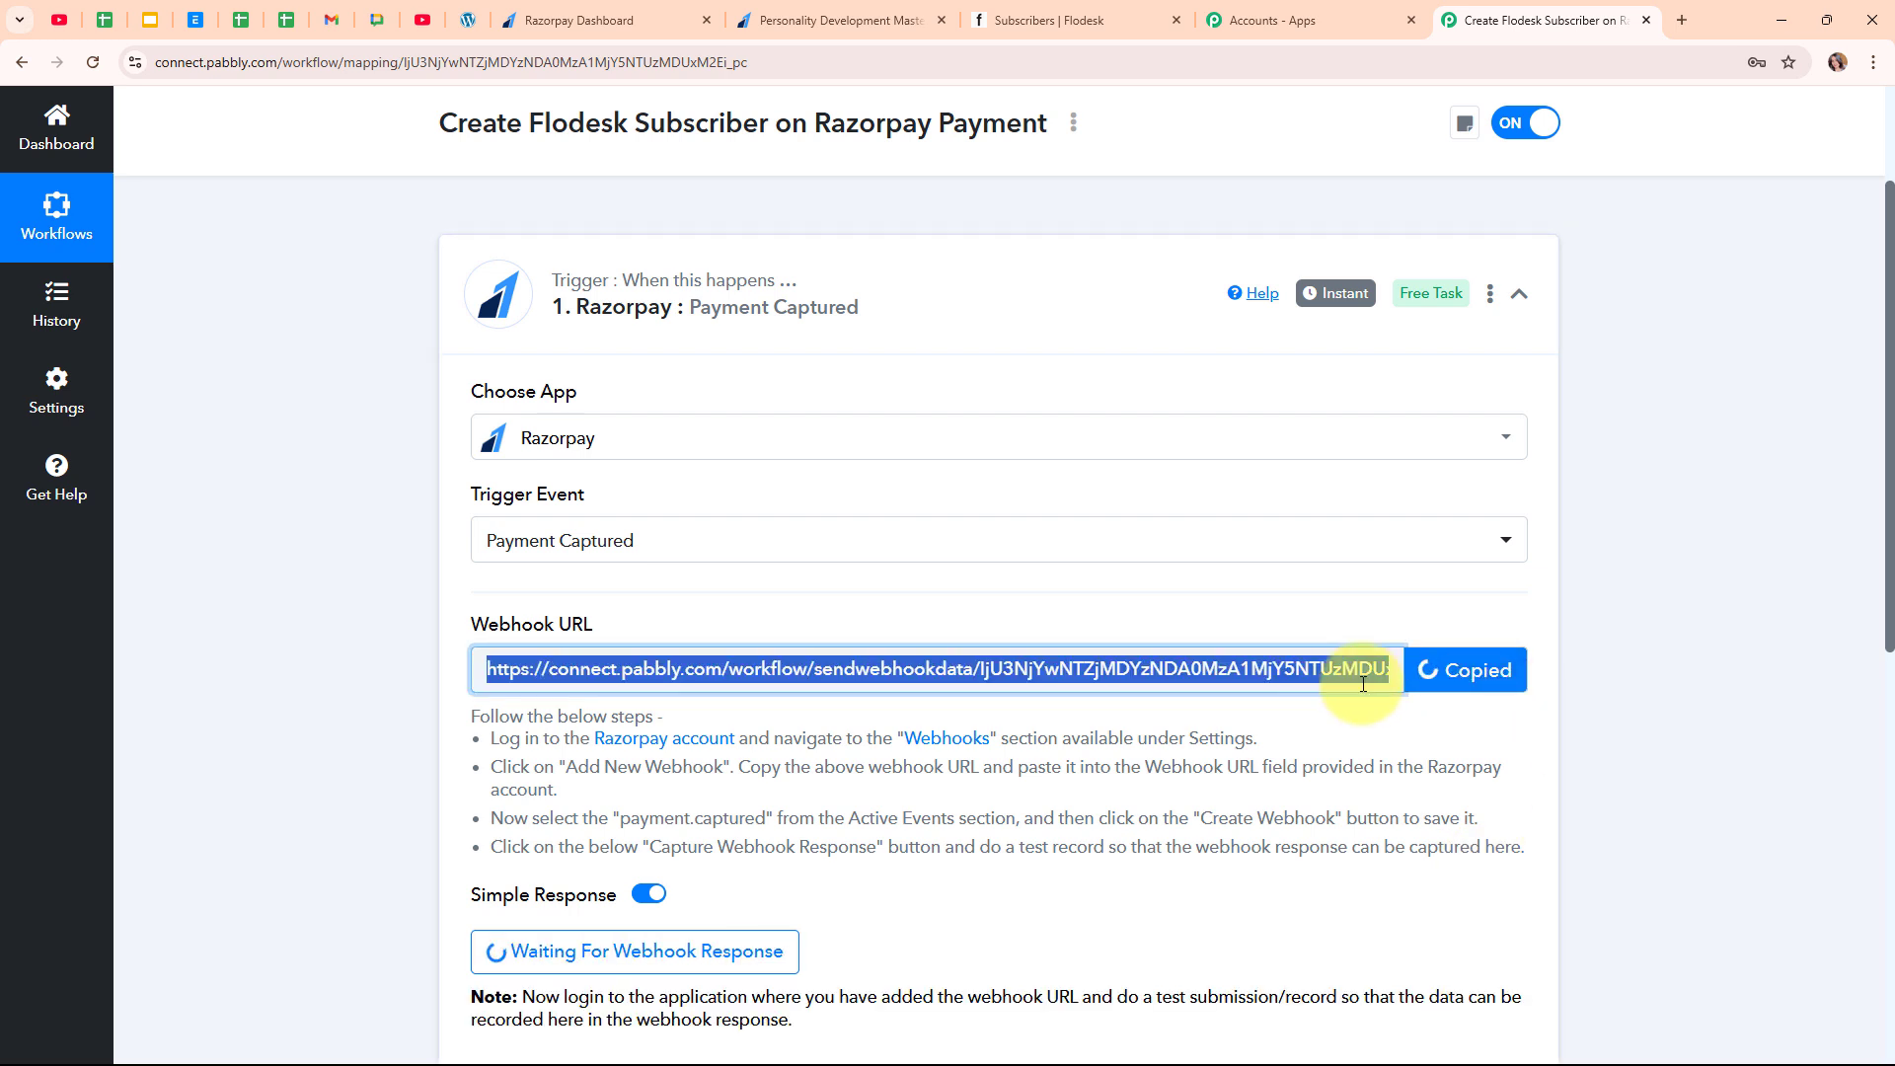
# - Switch to the Razorpay dashboard and start adding a new webhook in the account's webhook settings
pyautogui.click(582, 20)
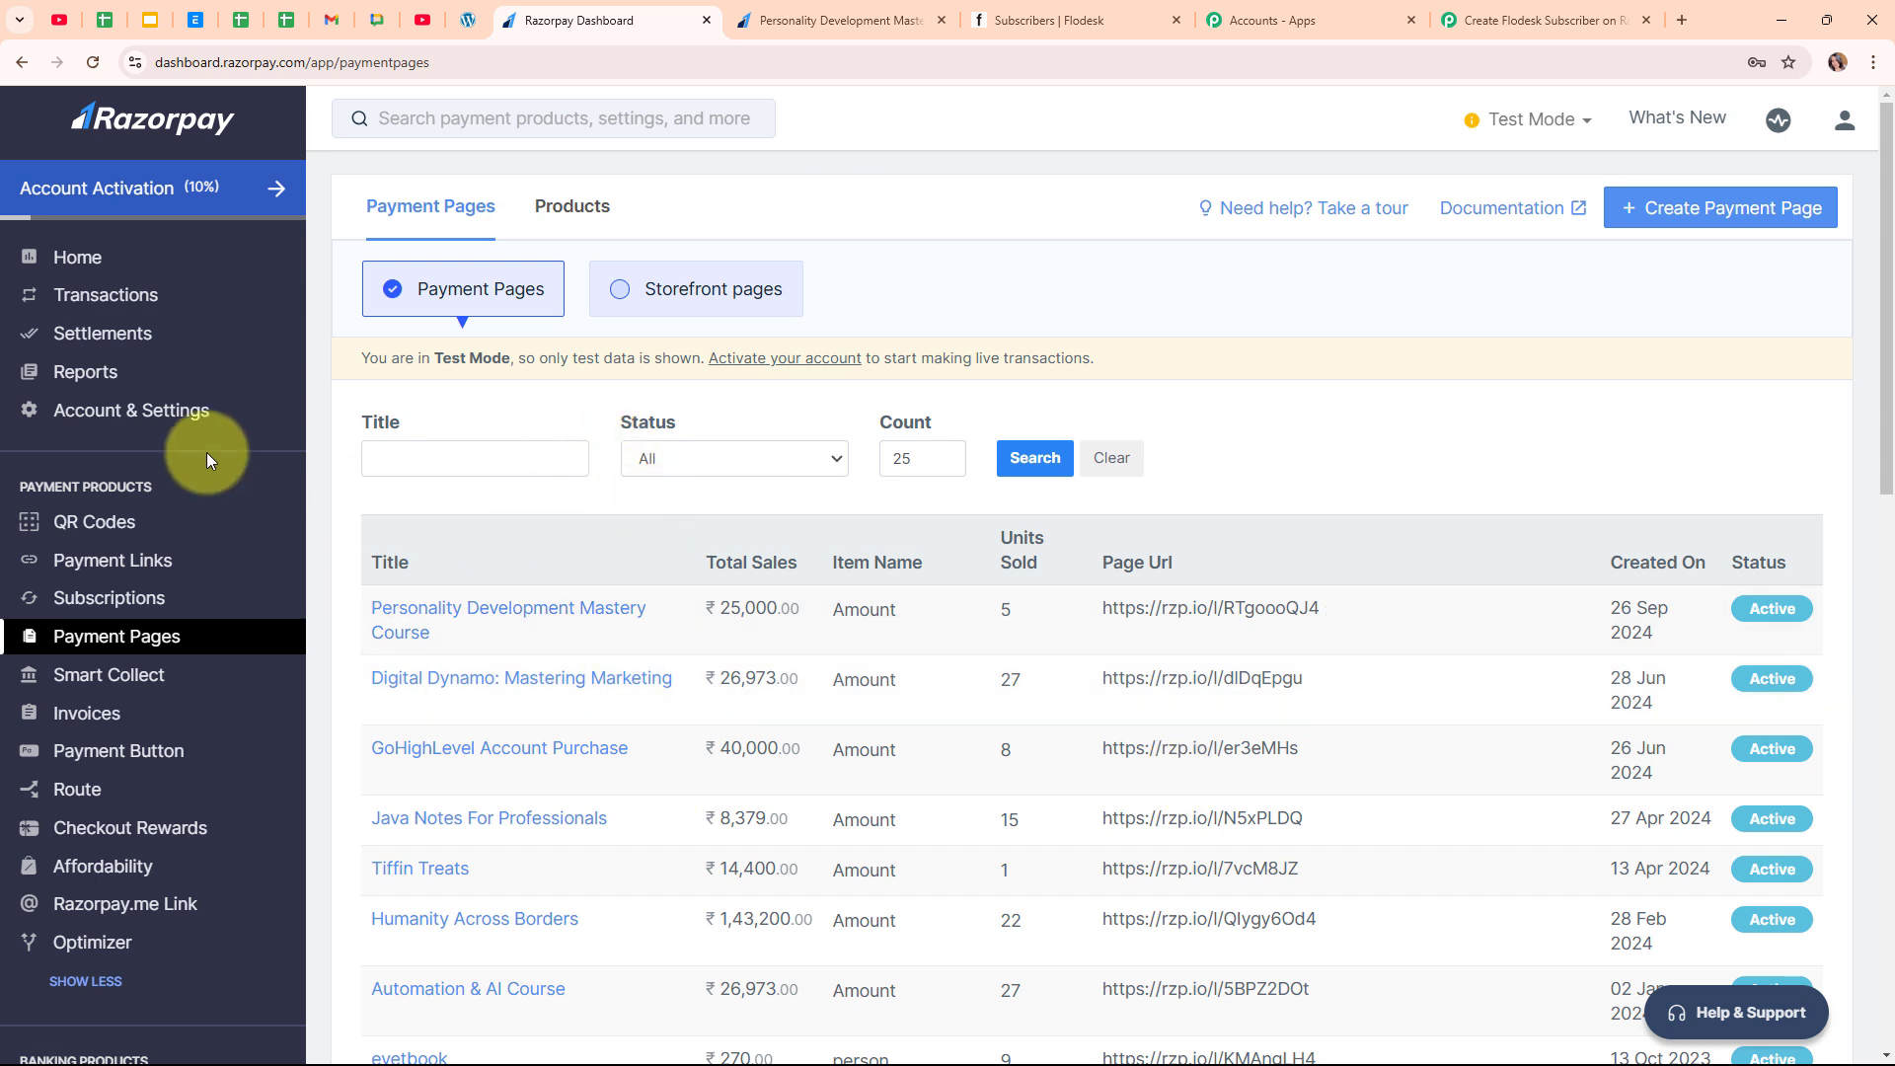
pyautogui.click(148, 411)
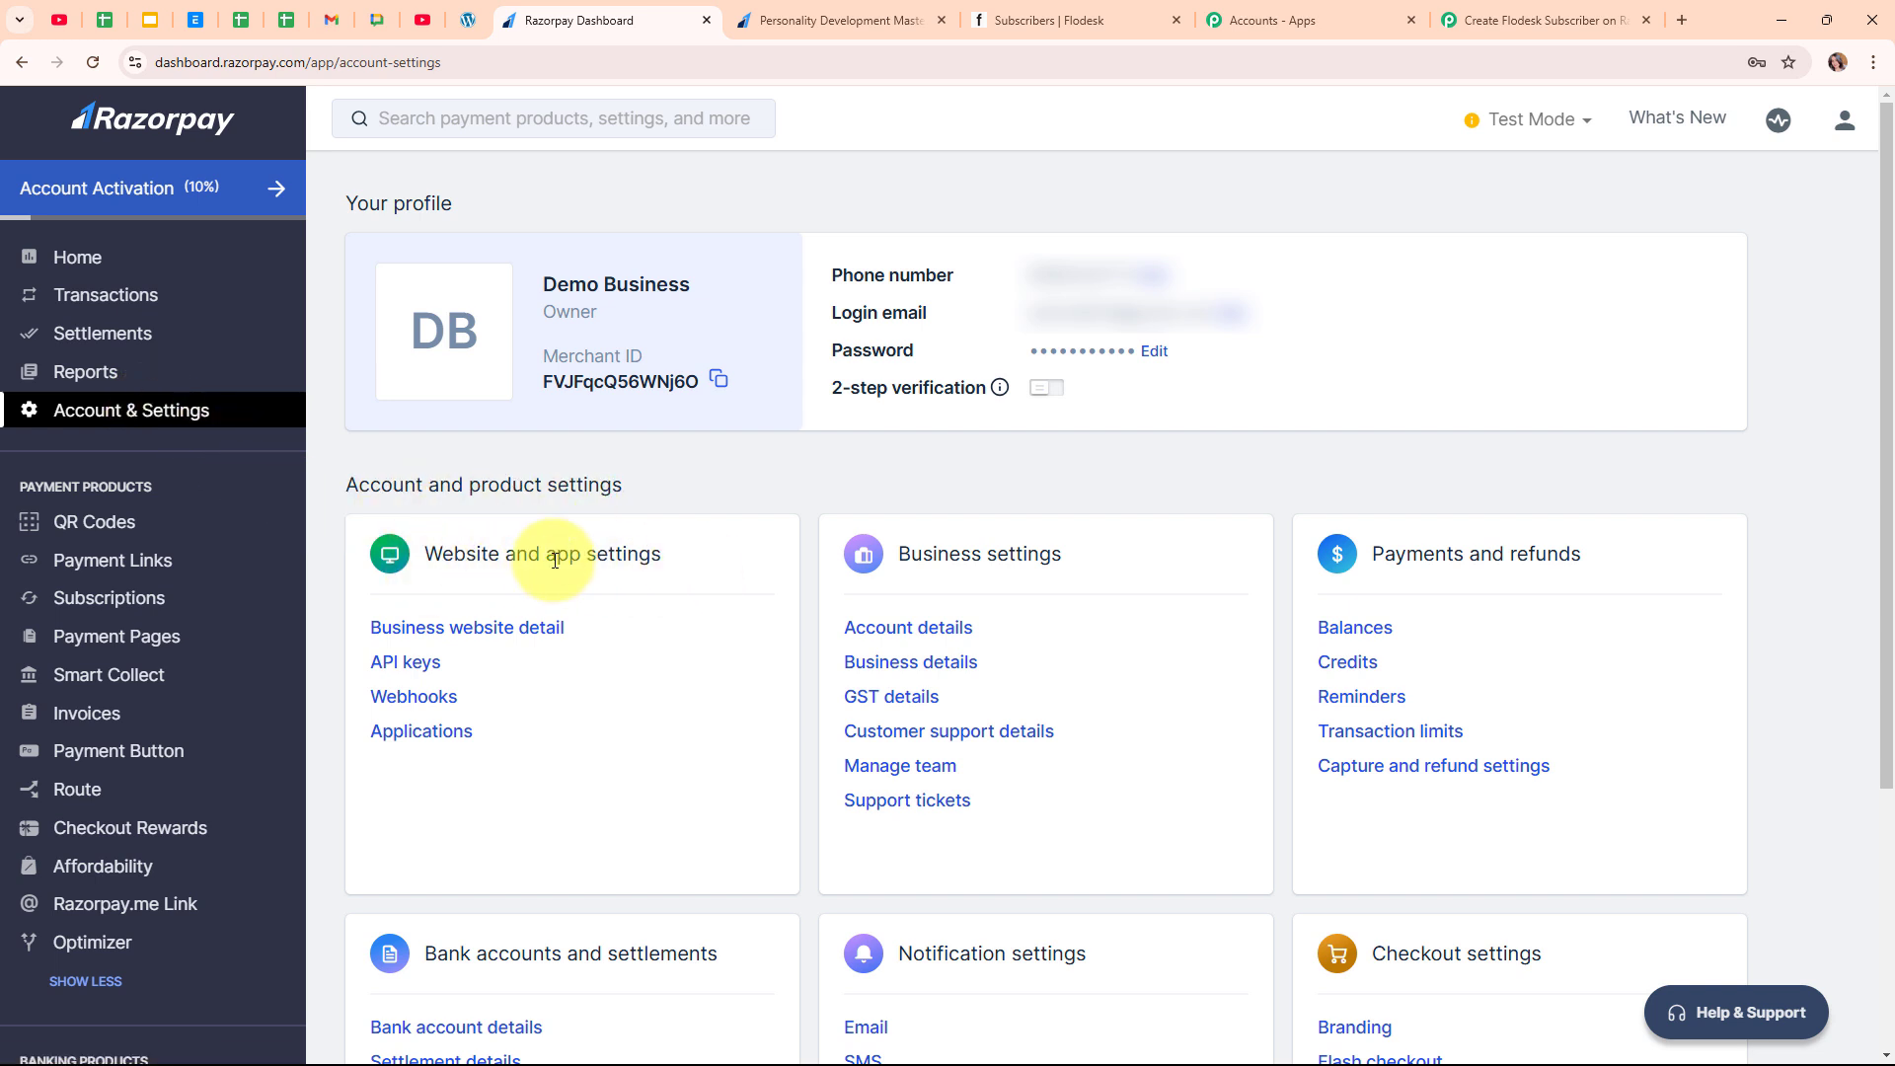
pyautogui.click(411, 698)
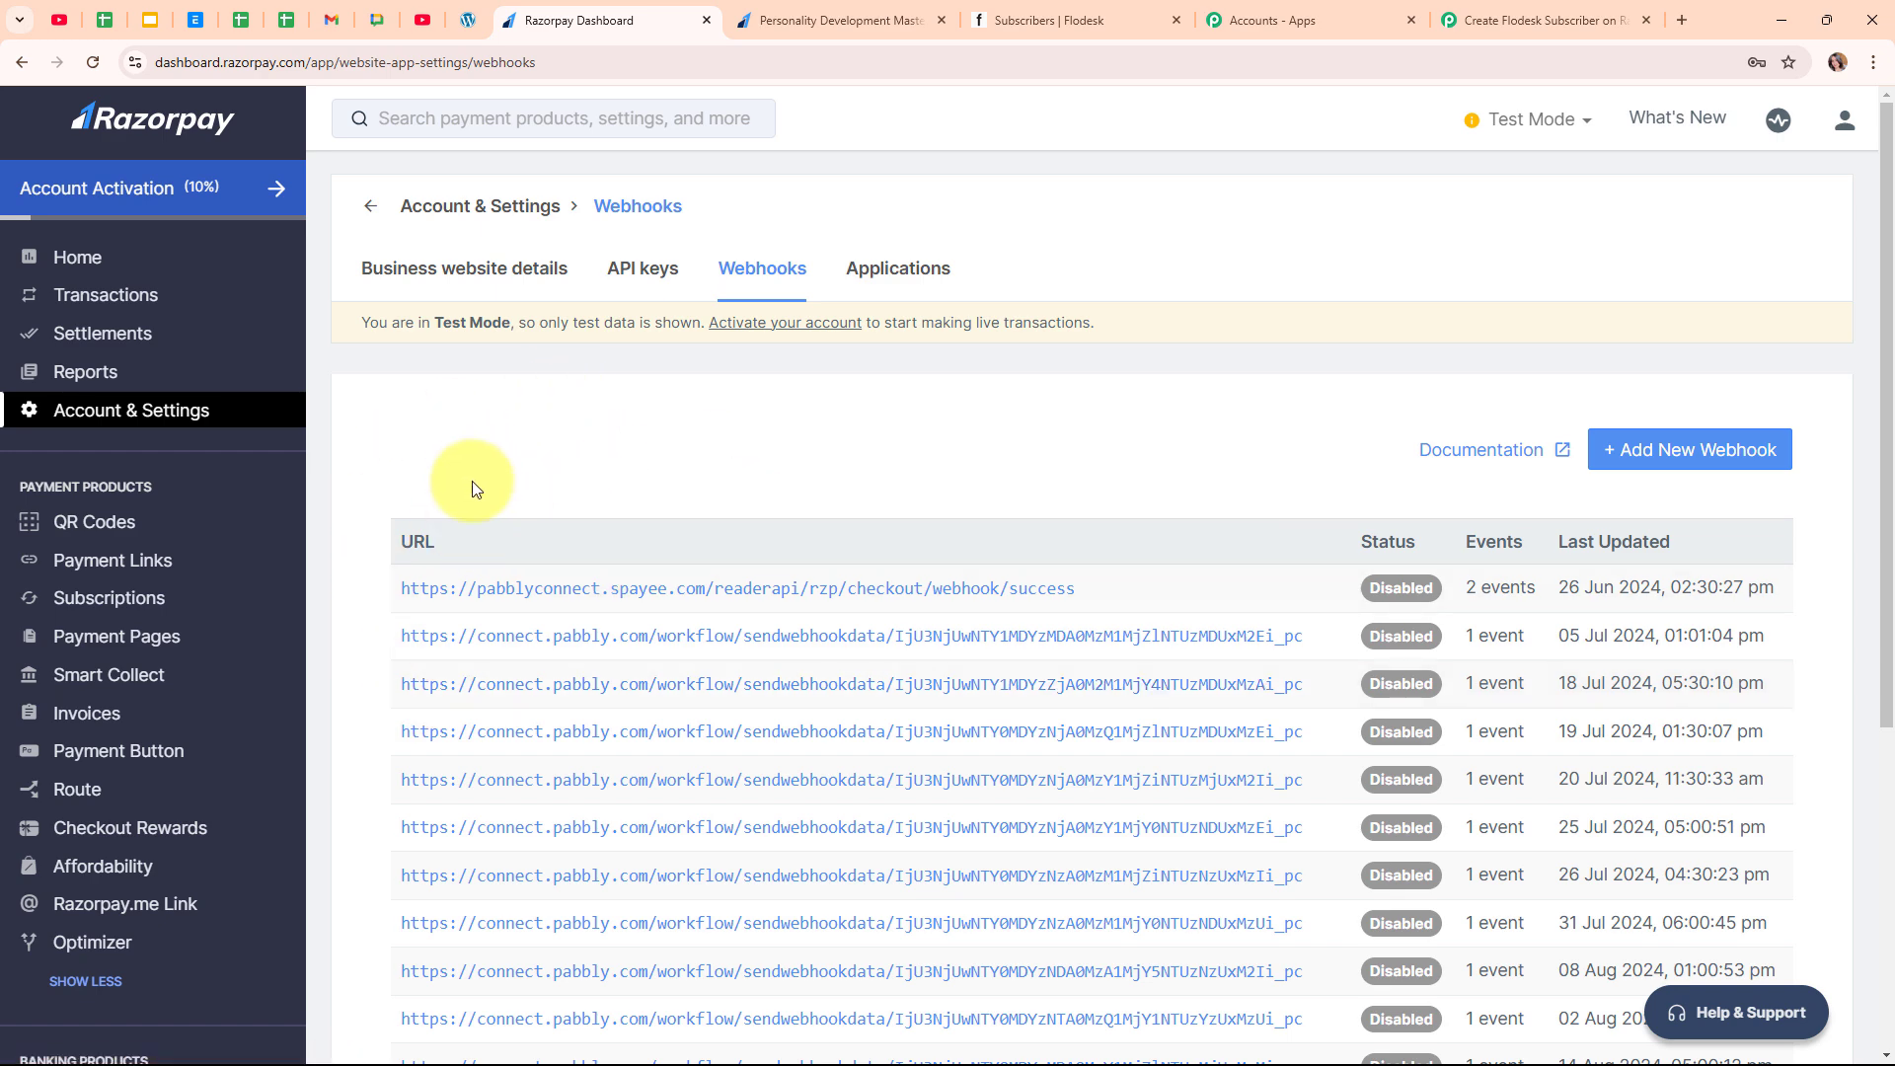
pyautogui.click(1640, 464)
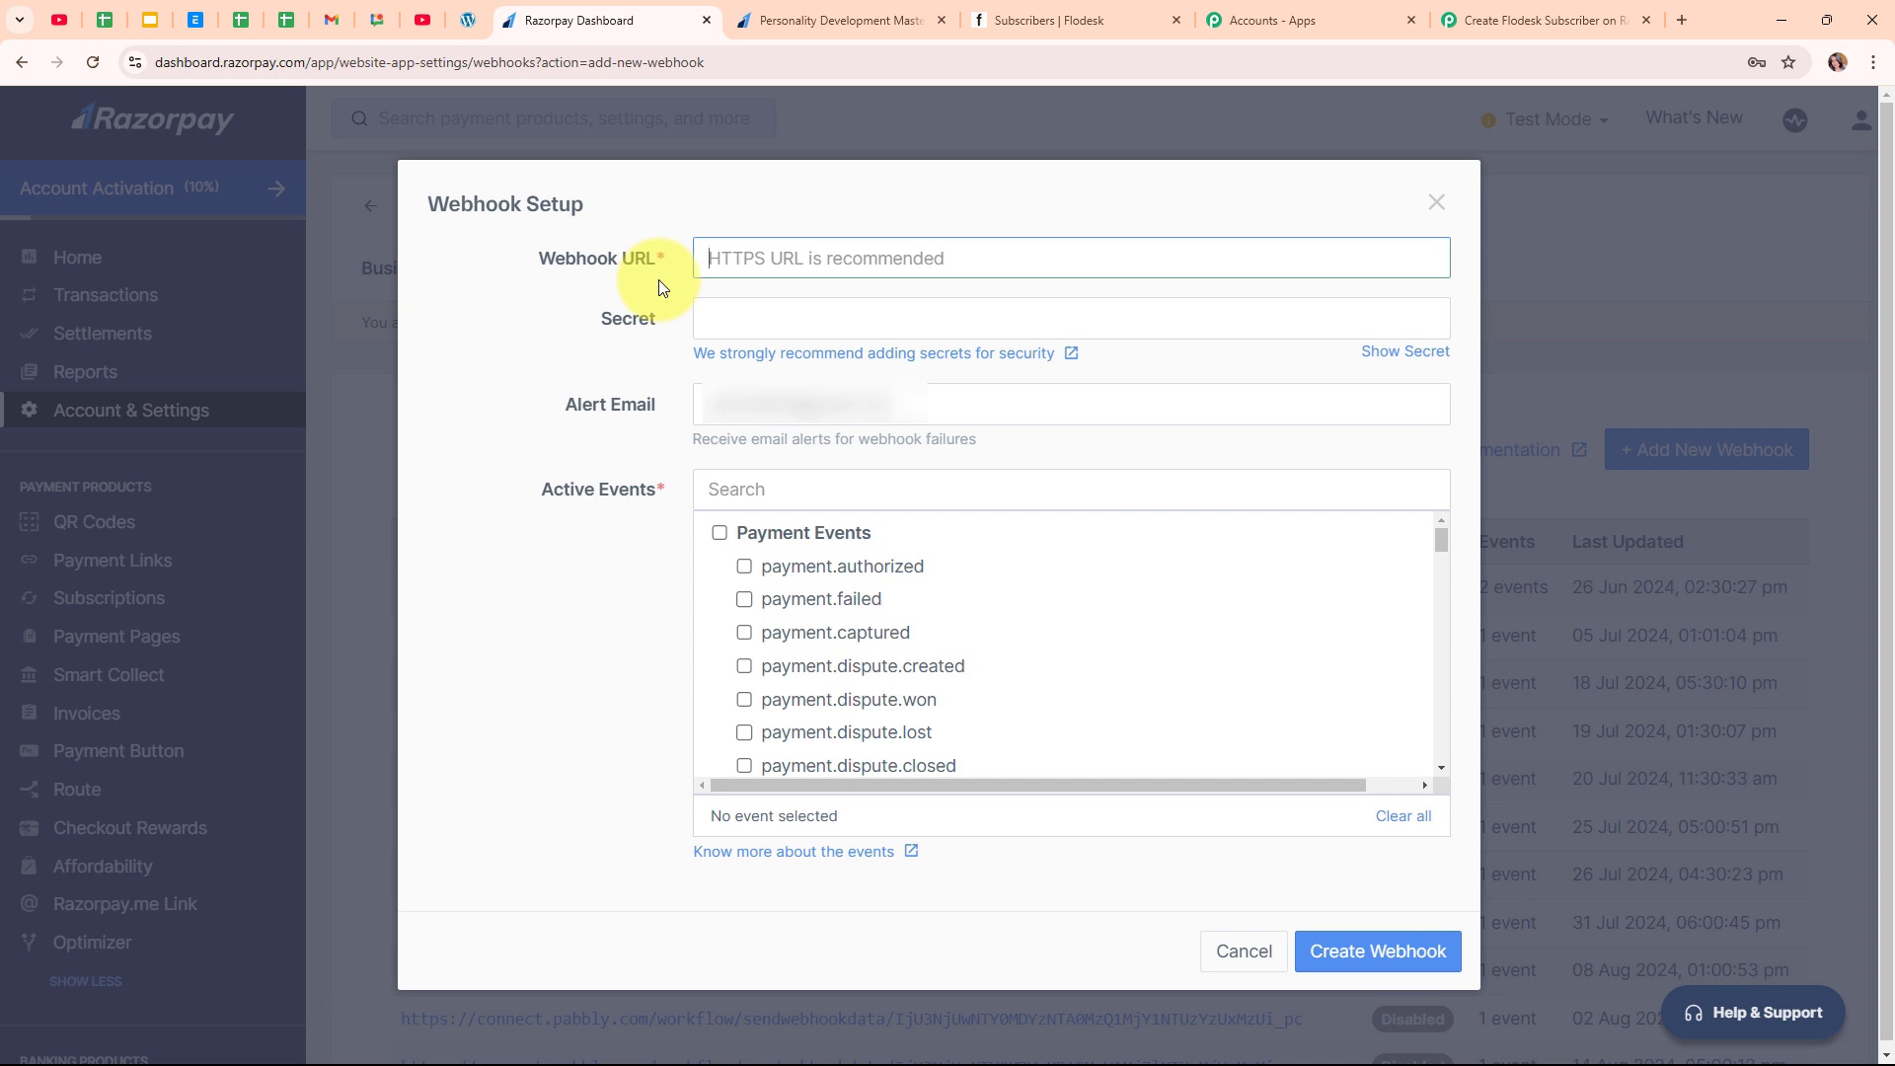
# - Paste the copied webhook URL, enable only the payment.captured event and create the webhook
pyautogui.hotkey('ctrl', 'v')
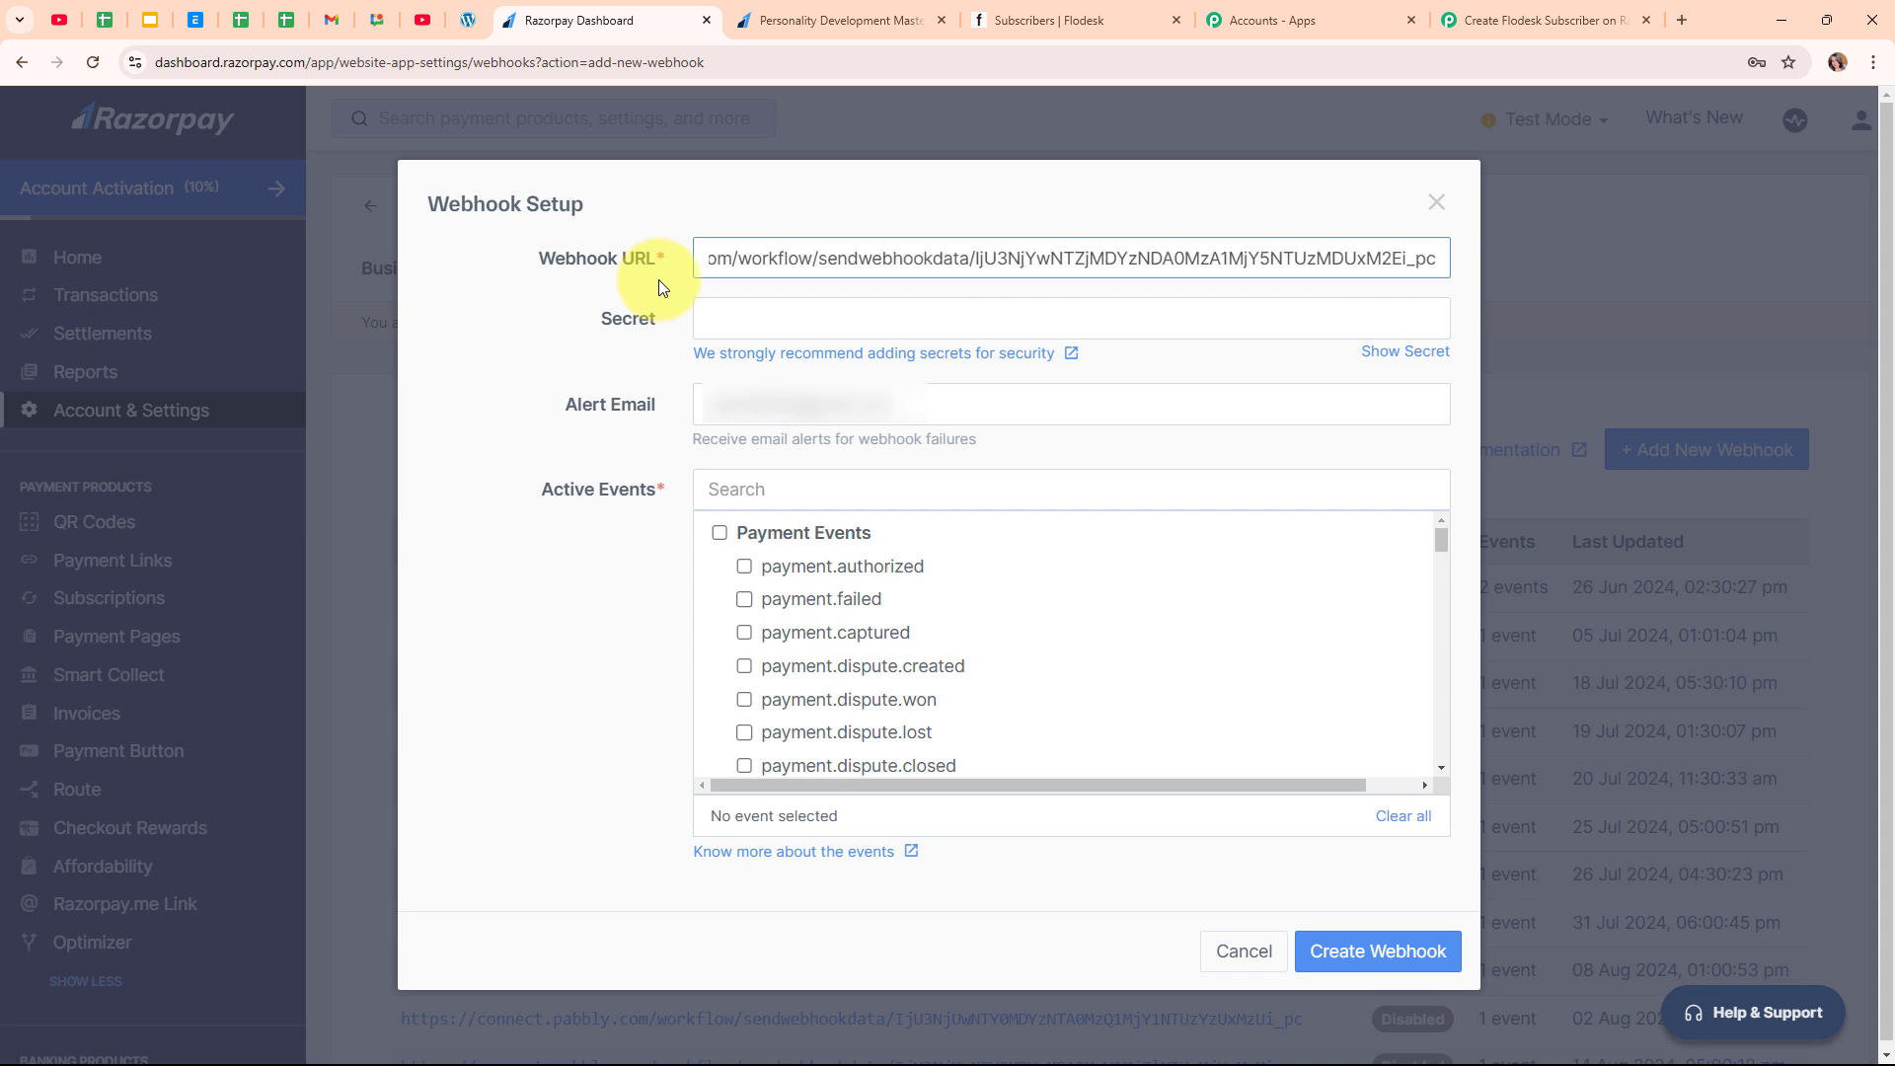
pyautogui.click(555, 539)
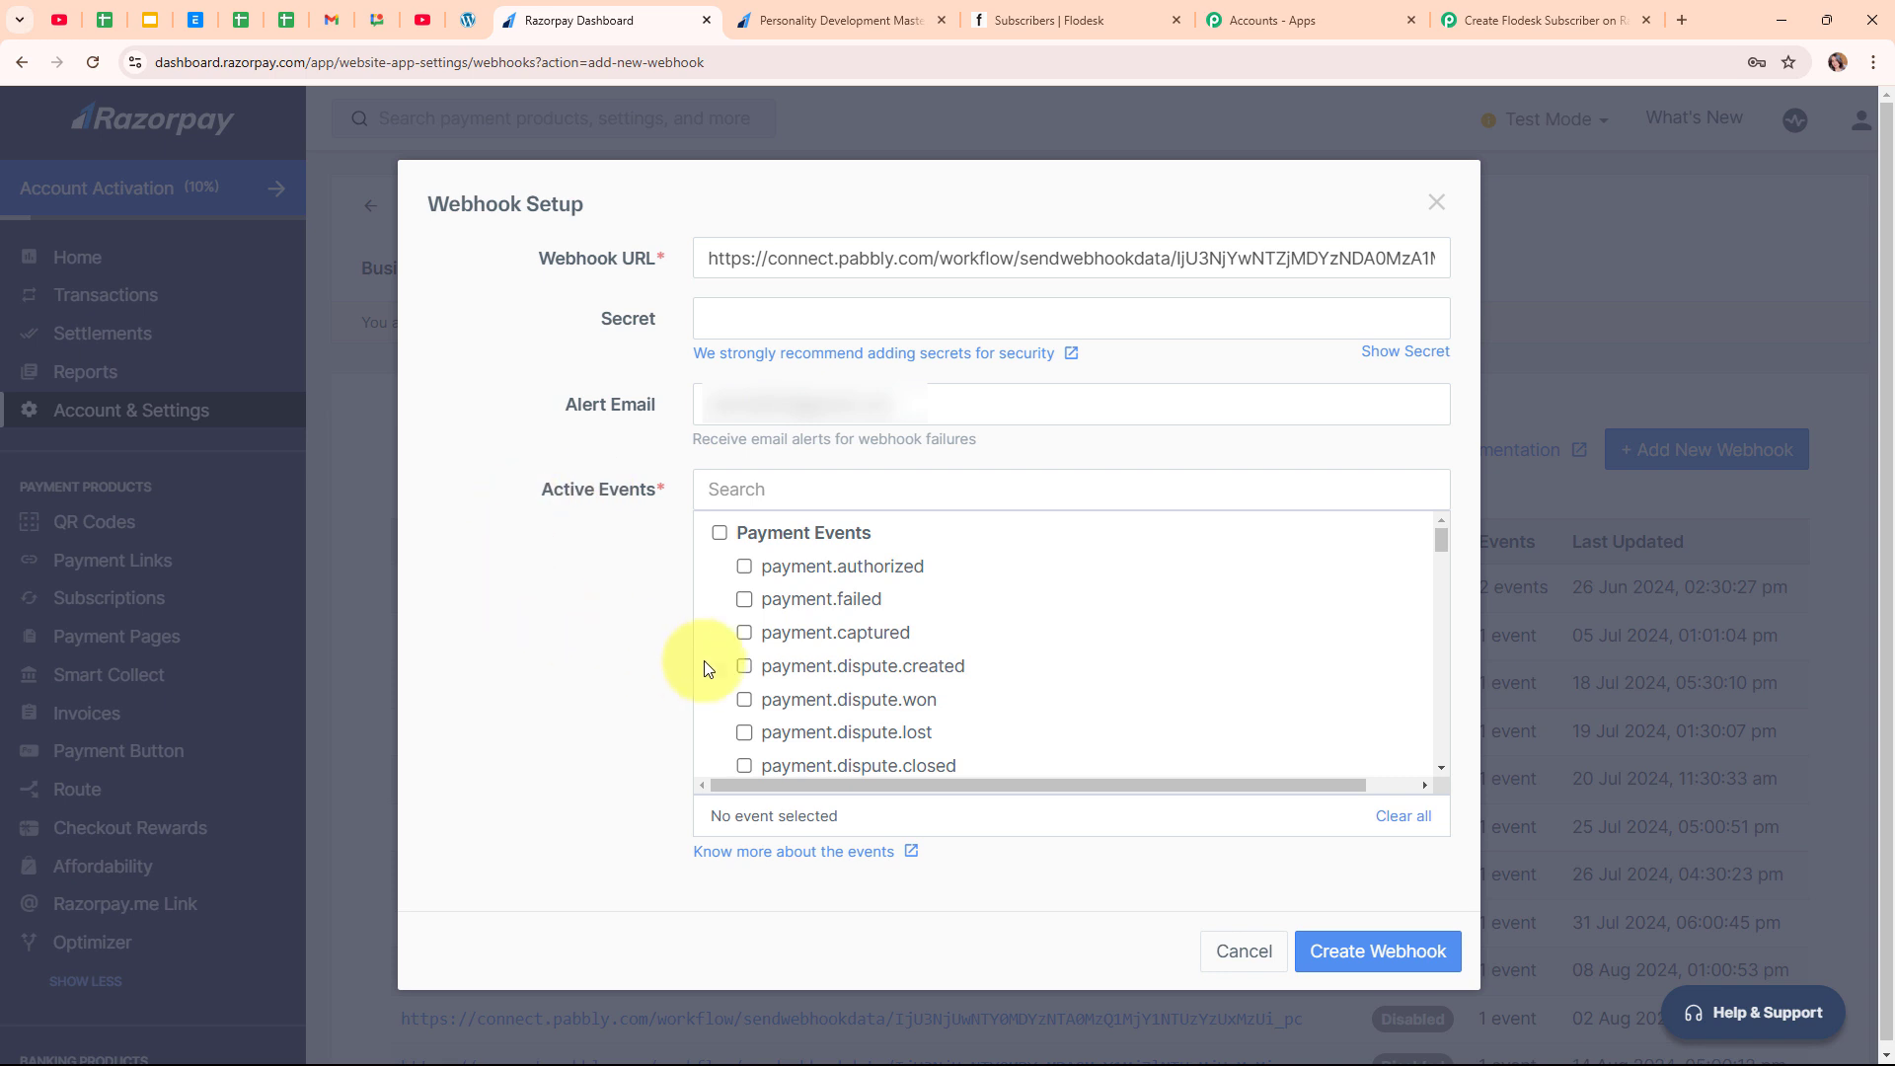
pyautogui.click(745, 637)
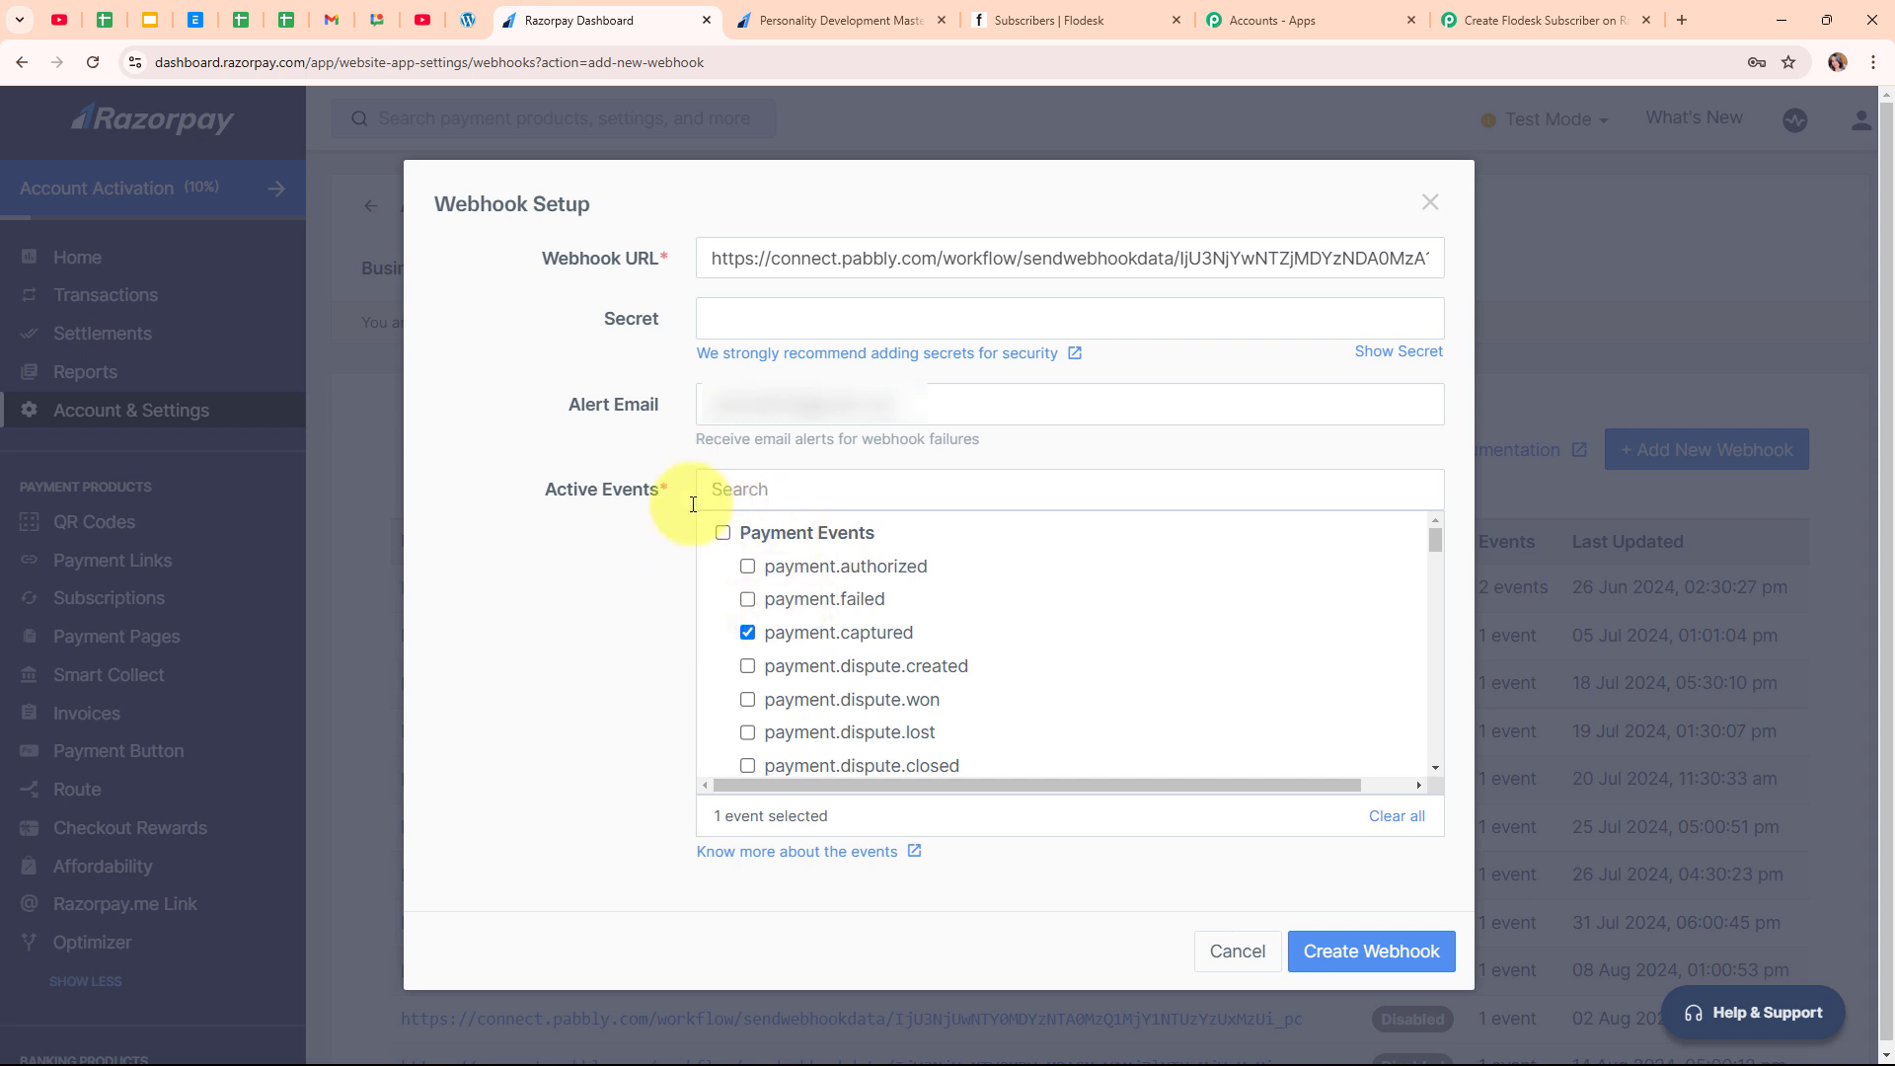
pyautogui.click(1365, 957)
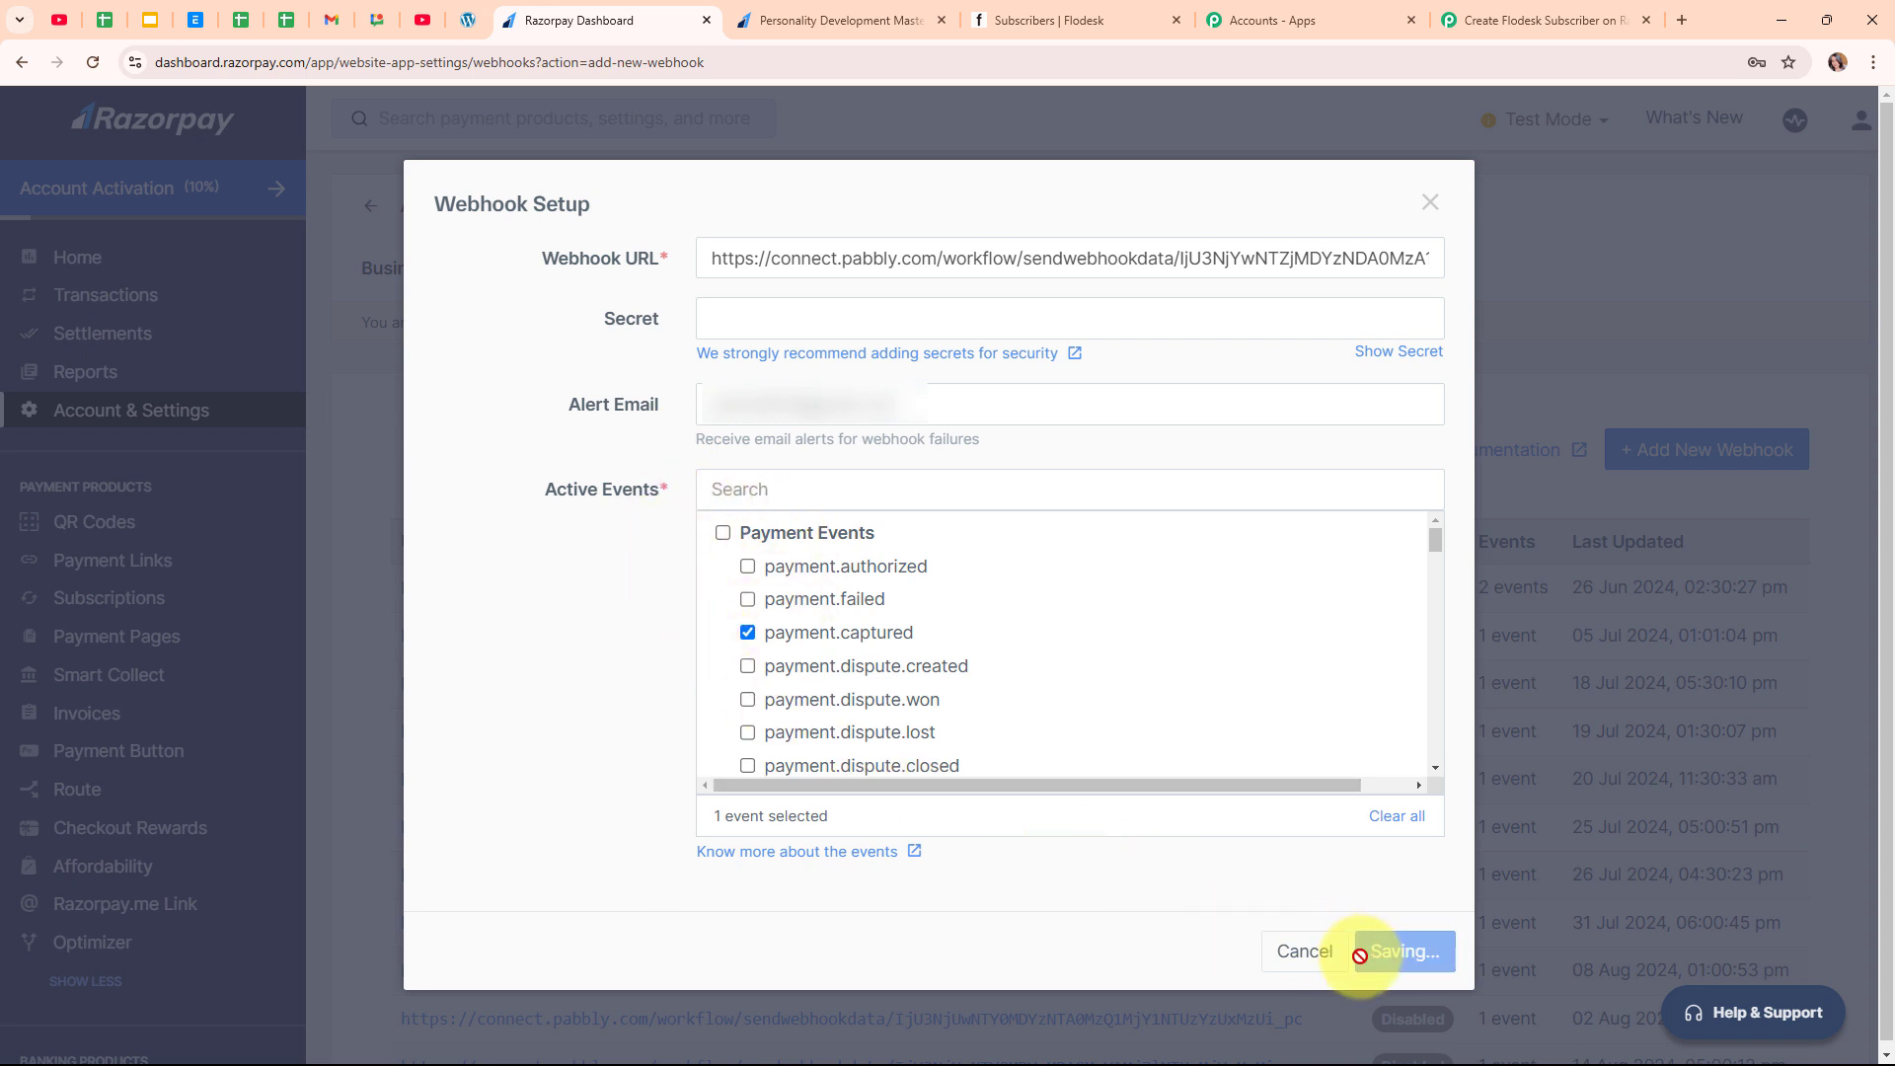
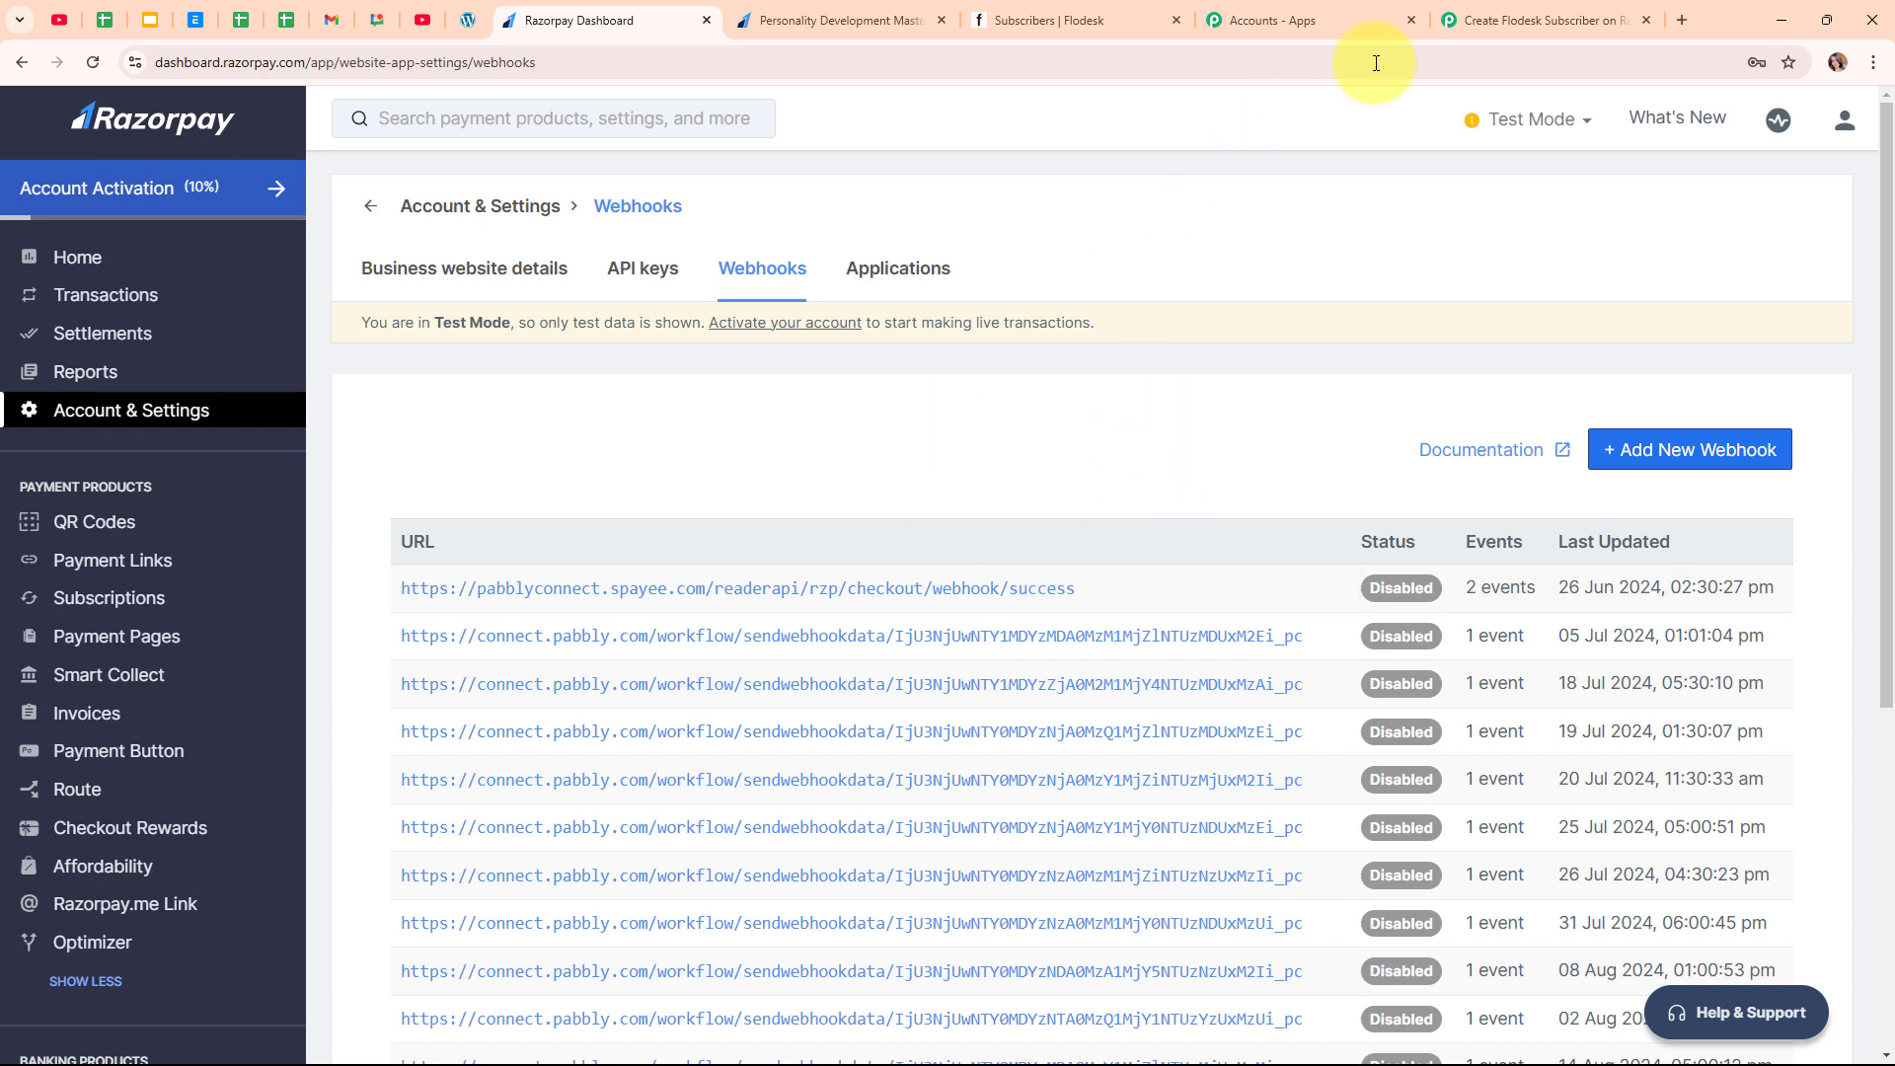
# - Switch back to Pabbly Connect and check the webhook capture status of the Razorpay trigger
pyautogui.click(1482, 18)
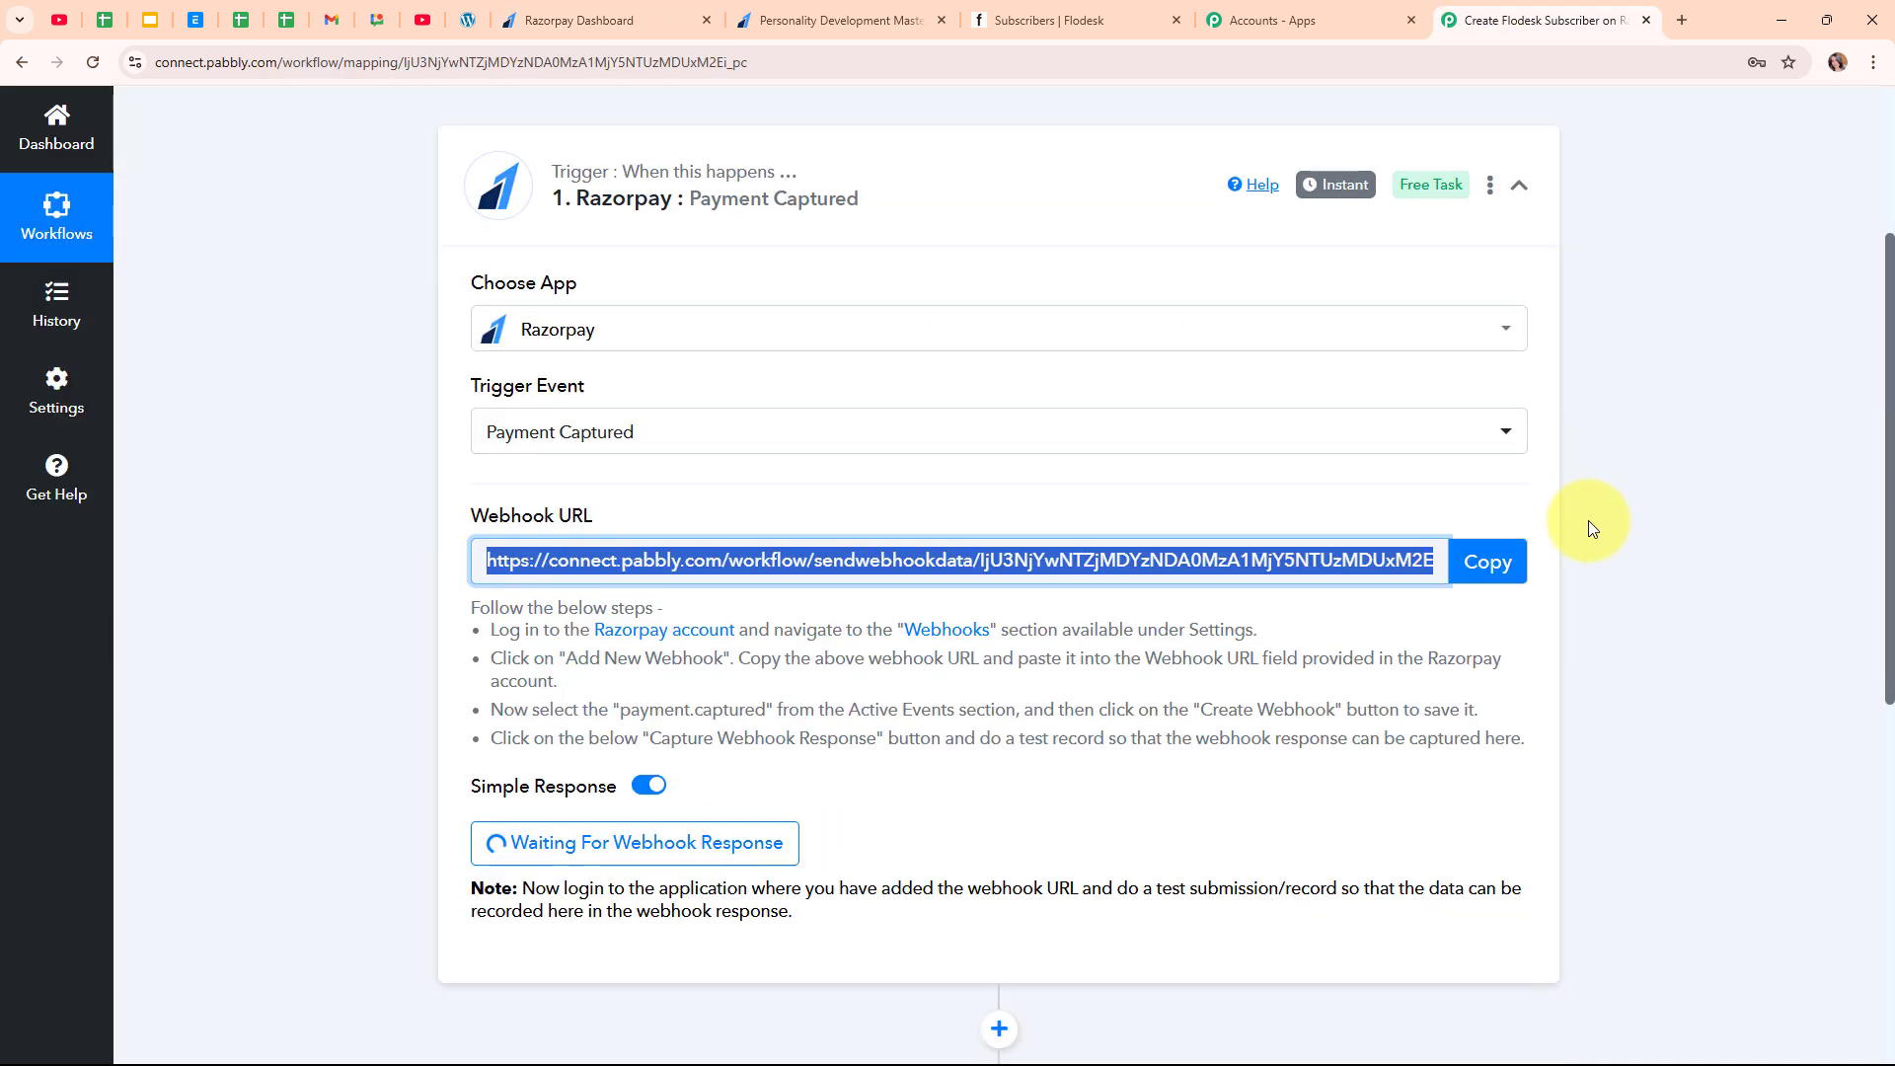
pyautogui.scroll(-4, 1588, 519)
pyautogui.click(355, 560)
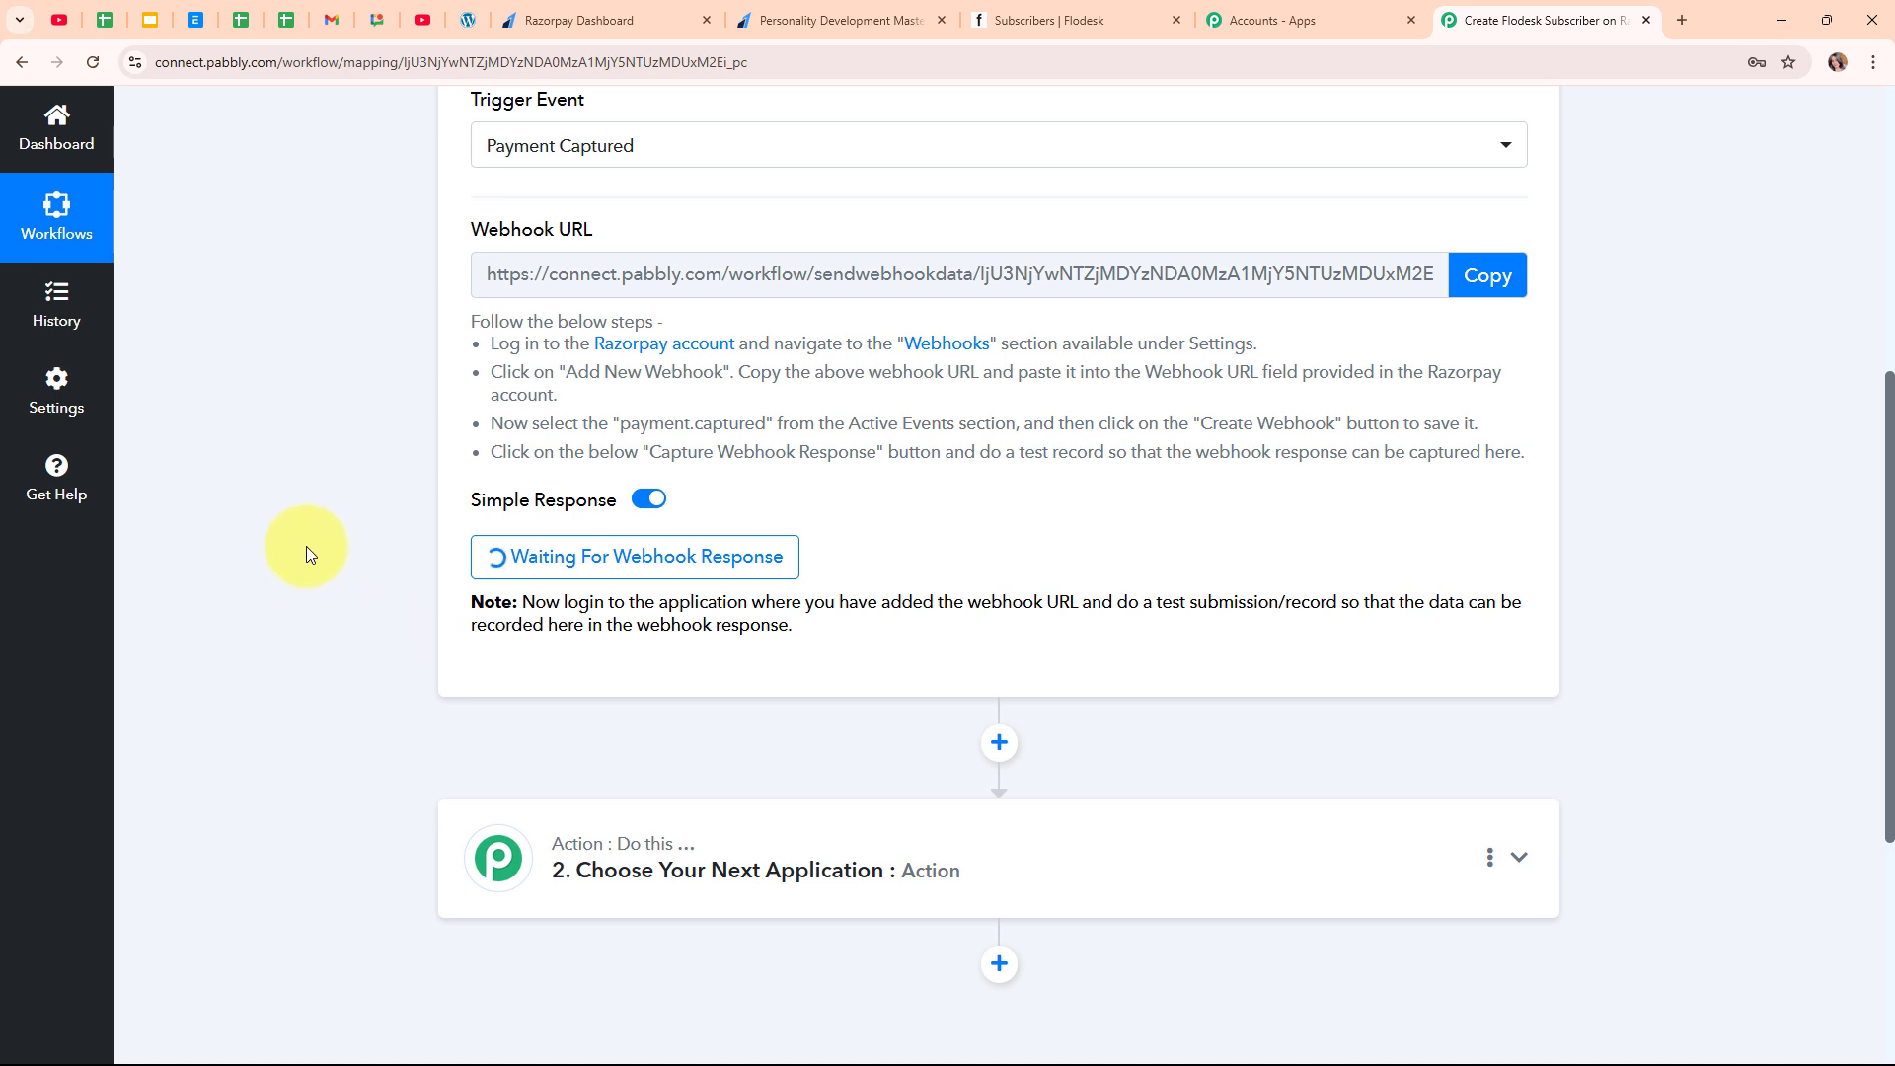
# - Switch to the Personality Development Mastery Course payment page and enter the test customer's first and last name
pyautogui.click(782, 12)
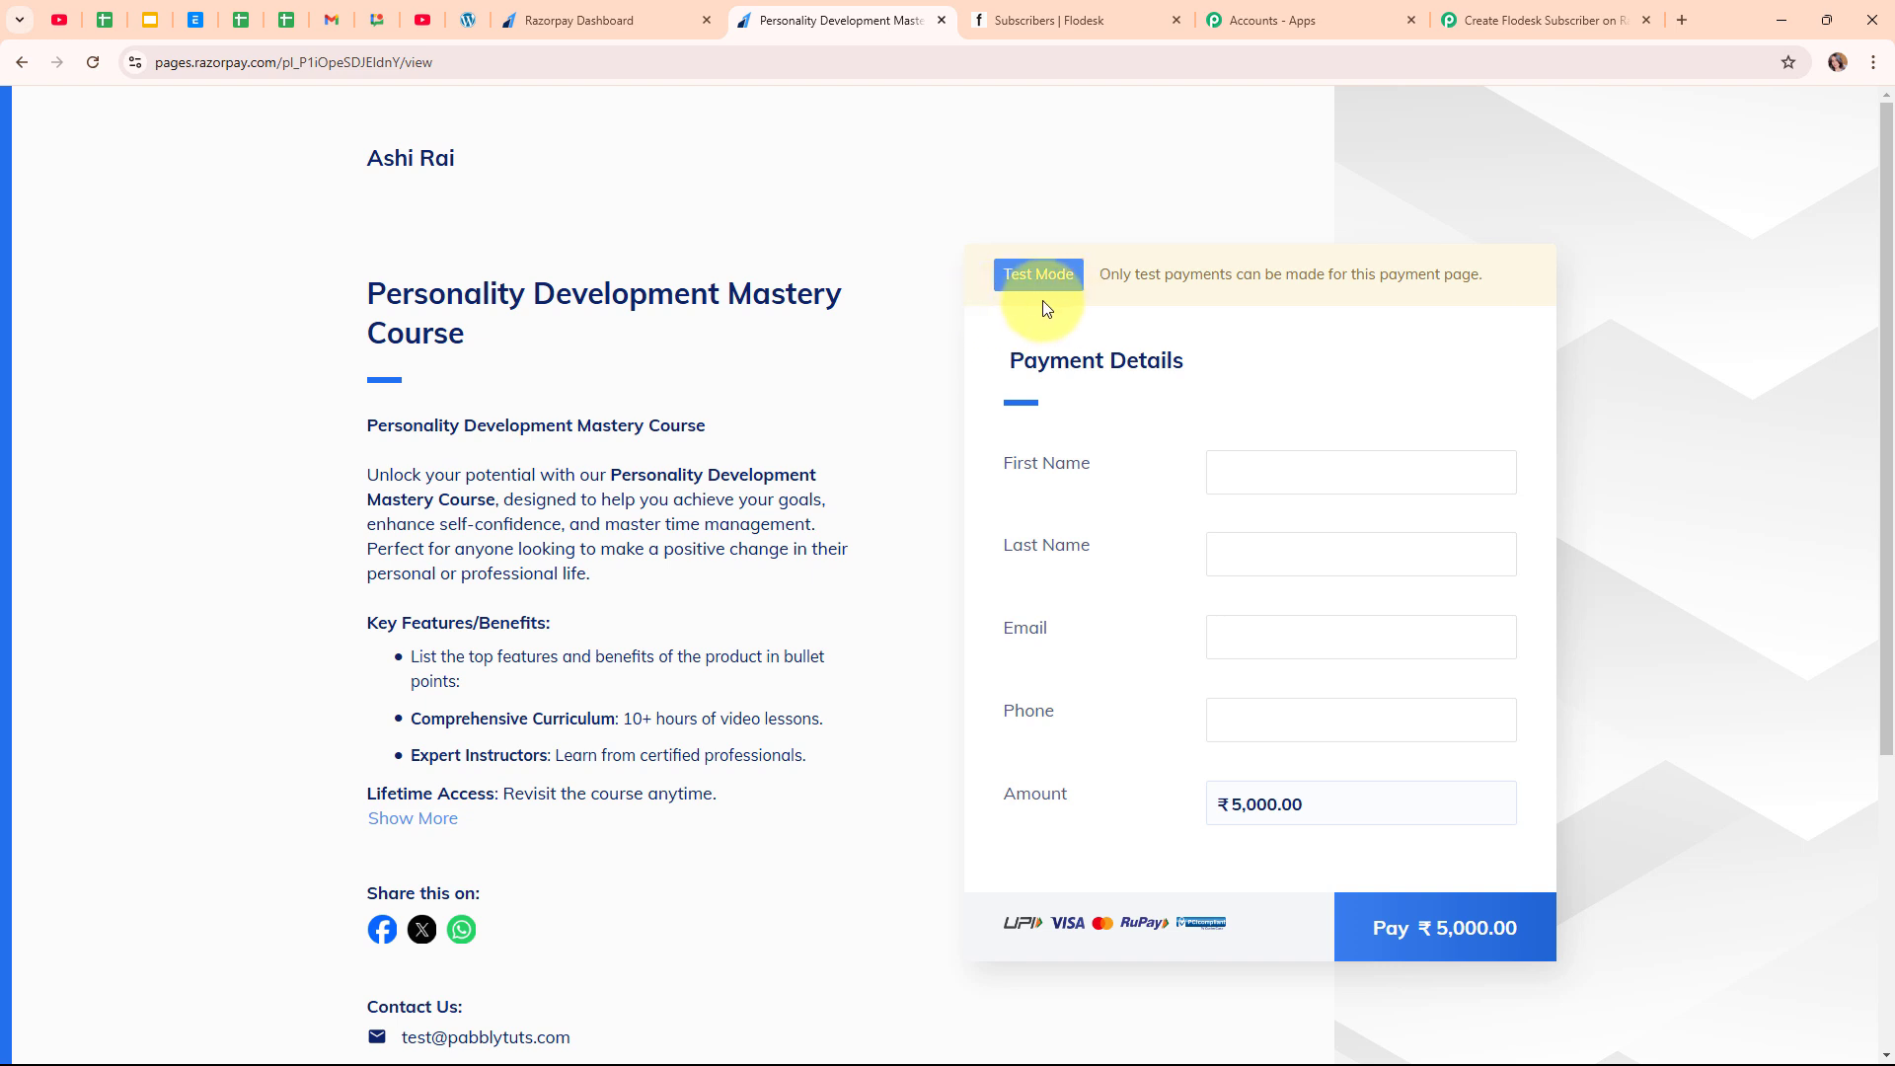
pyautogui.click(1244, 477)
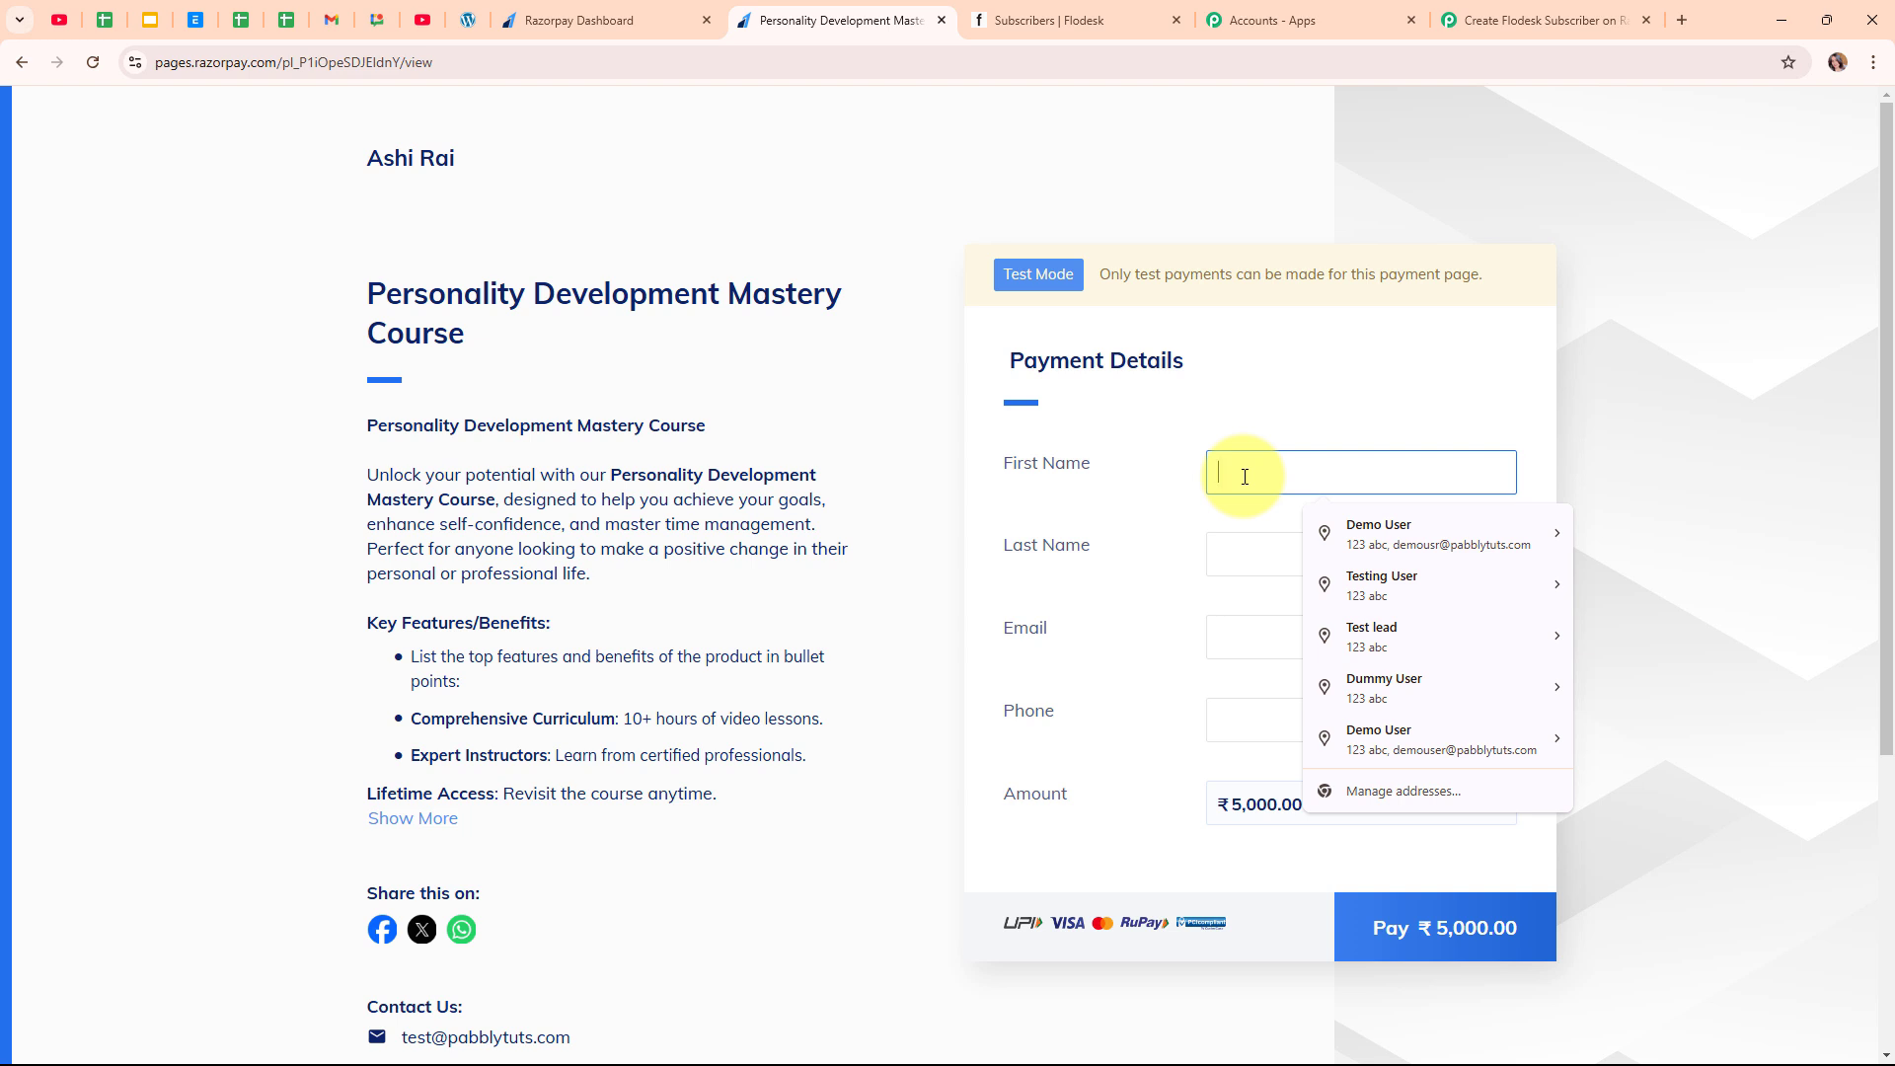
pyautogui.write('Dummy')
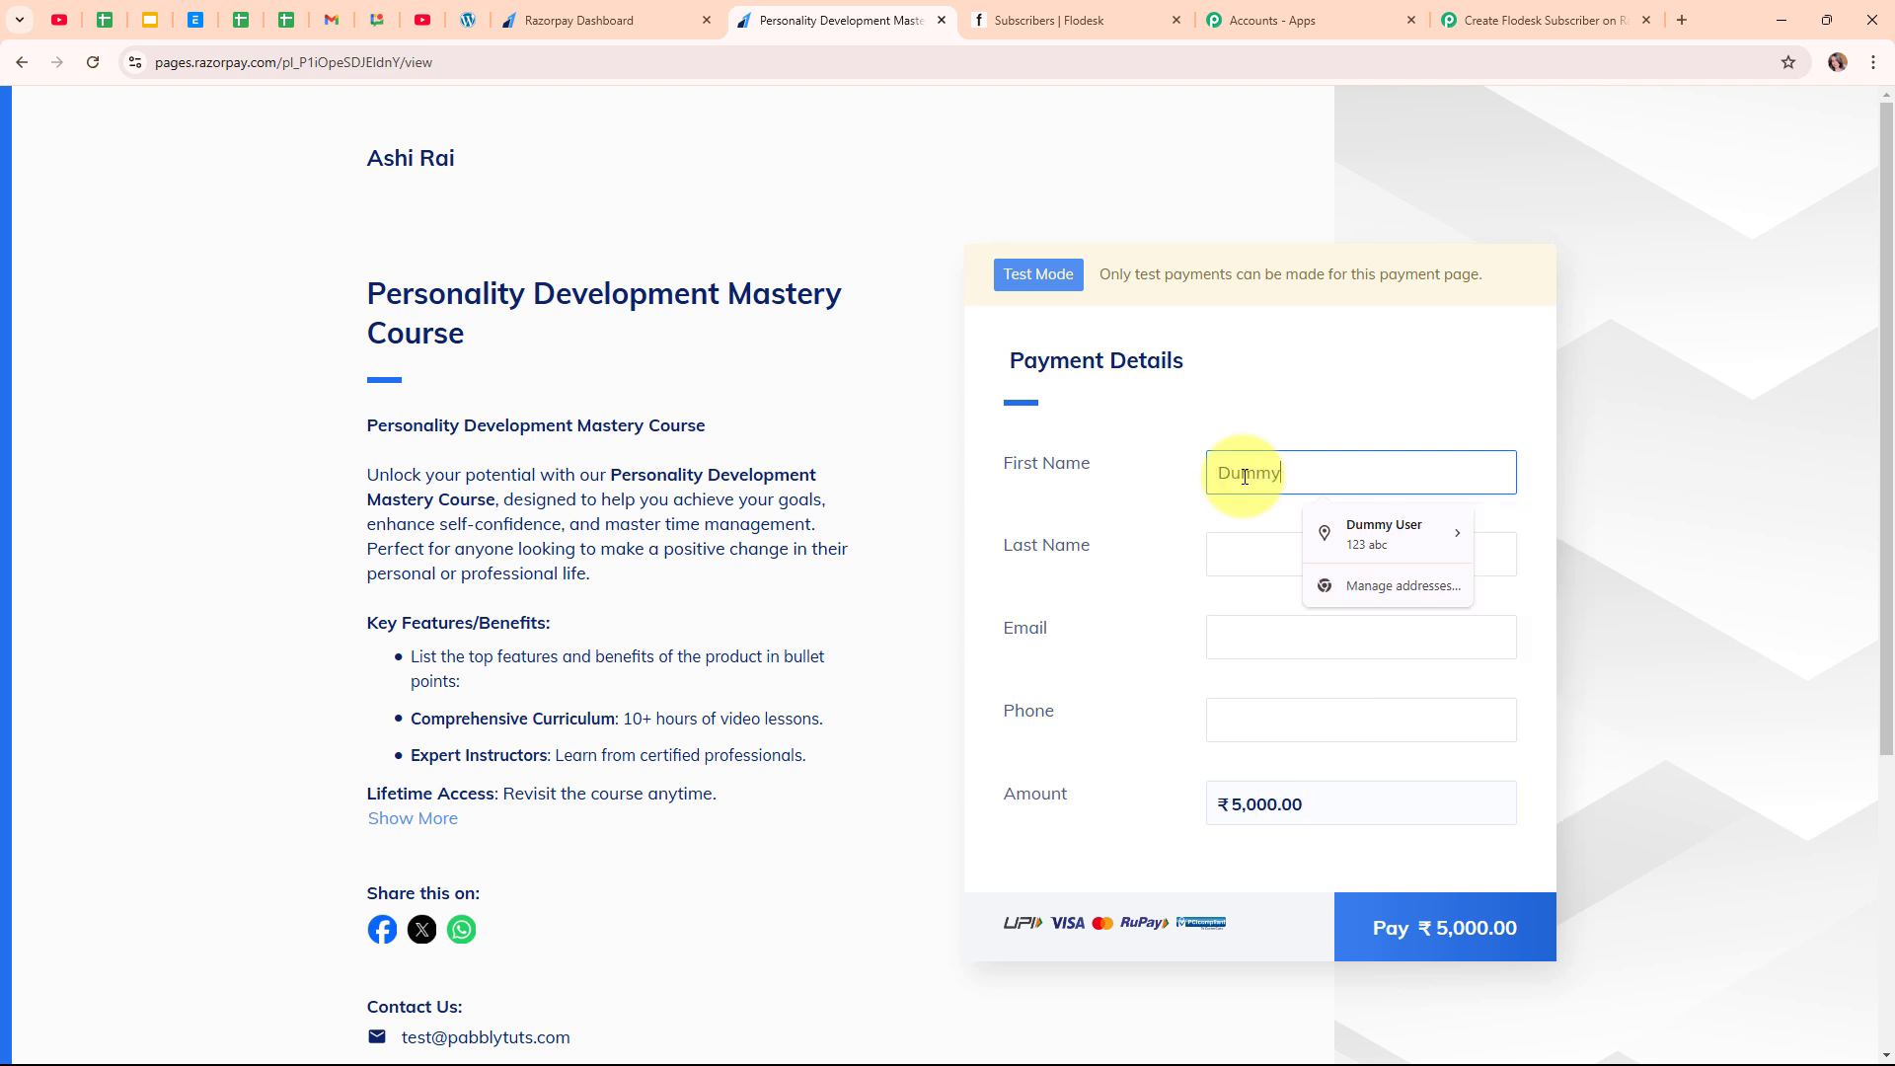
pyautogui.click(1213, 566)
pyautogui.write('User')
# - Fill in the test customer's email address and phone number in the payment details
pyautogui.click(1259, 635)
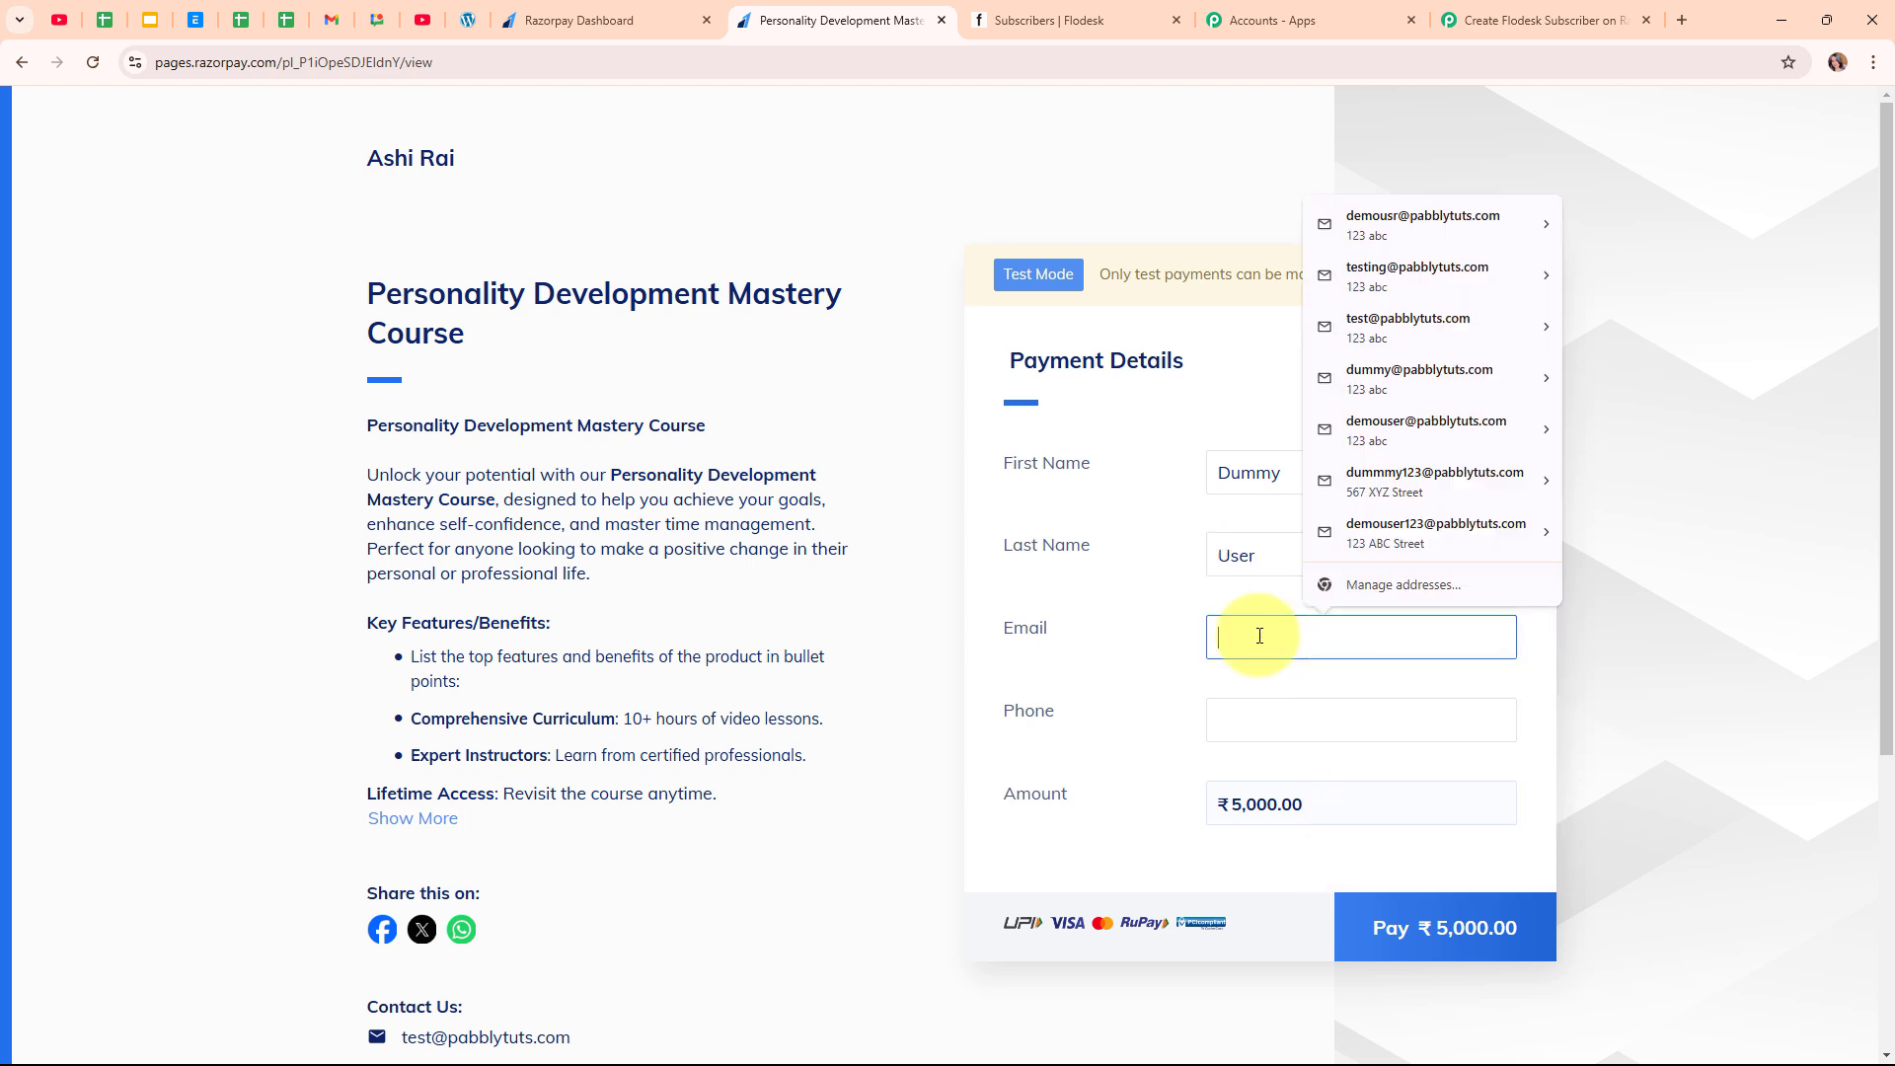
pyautogui.write('dummy@')
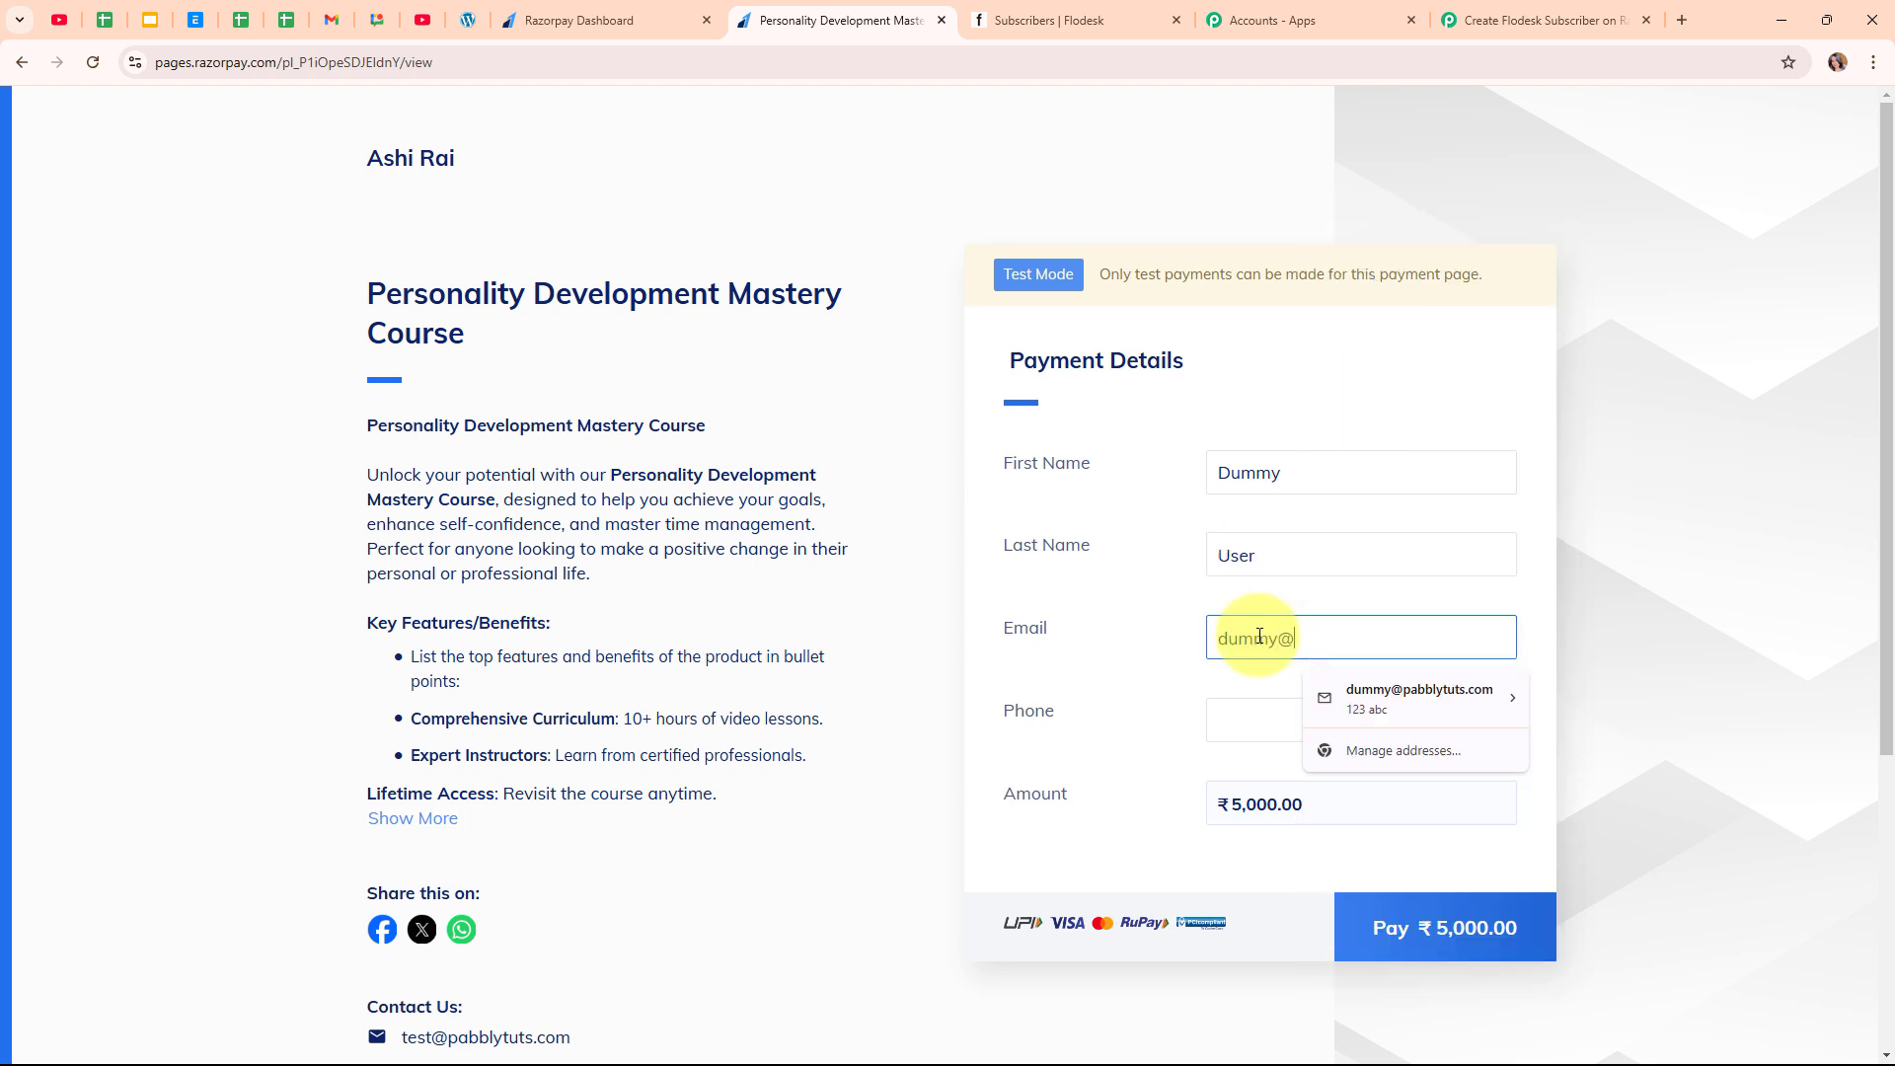
pyautogui.press('Down')
pyautogui.press('Return')
pyautogui.click(1254, 709)
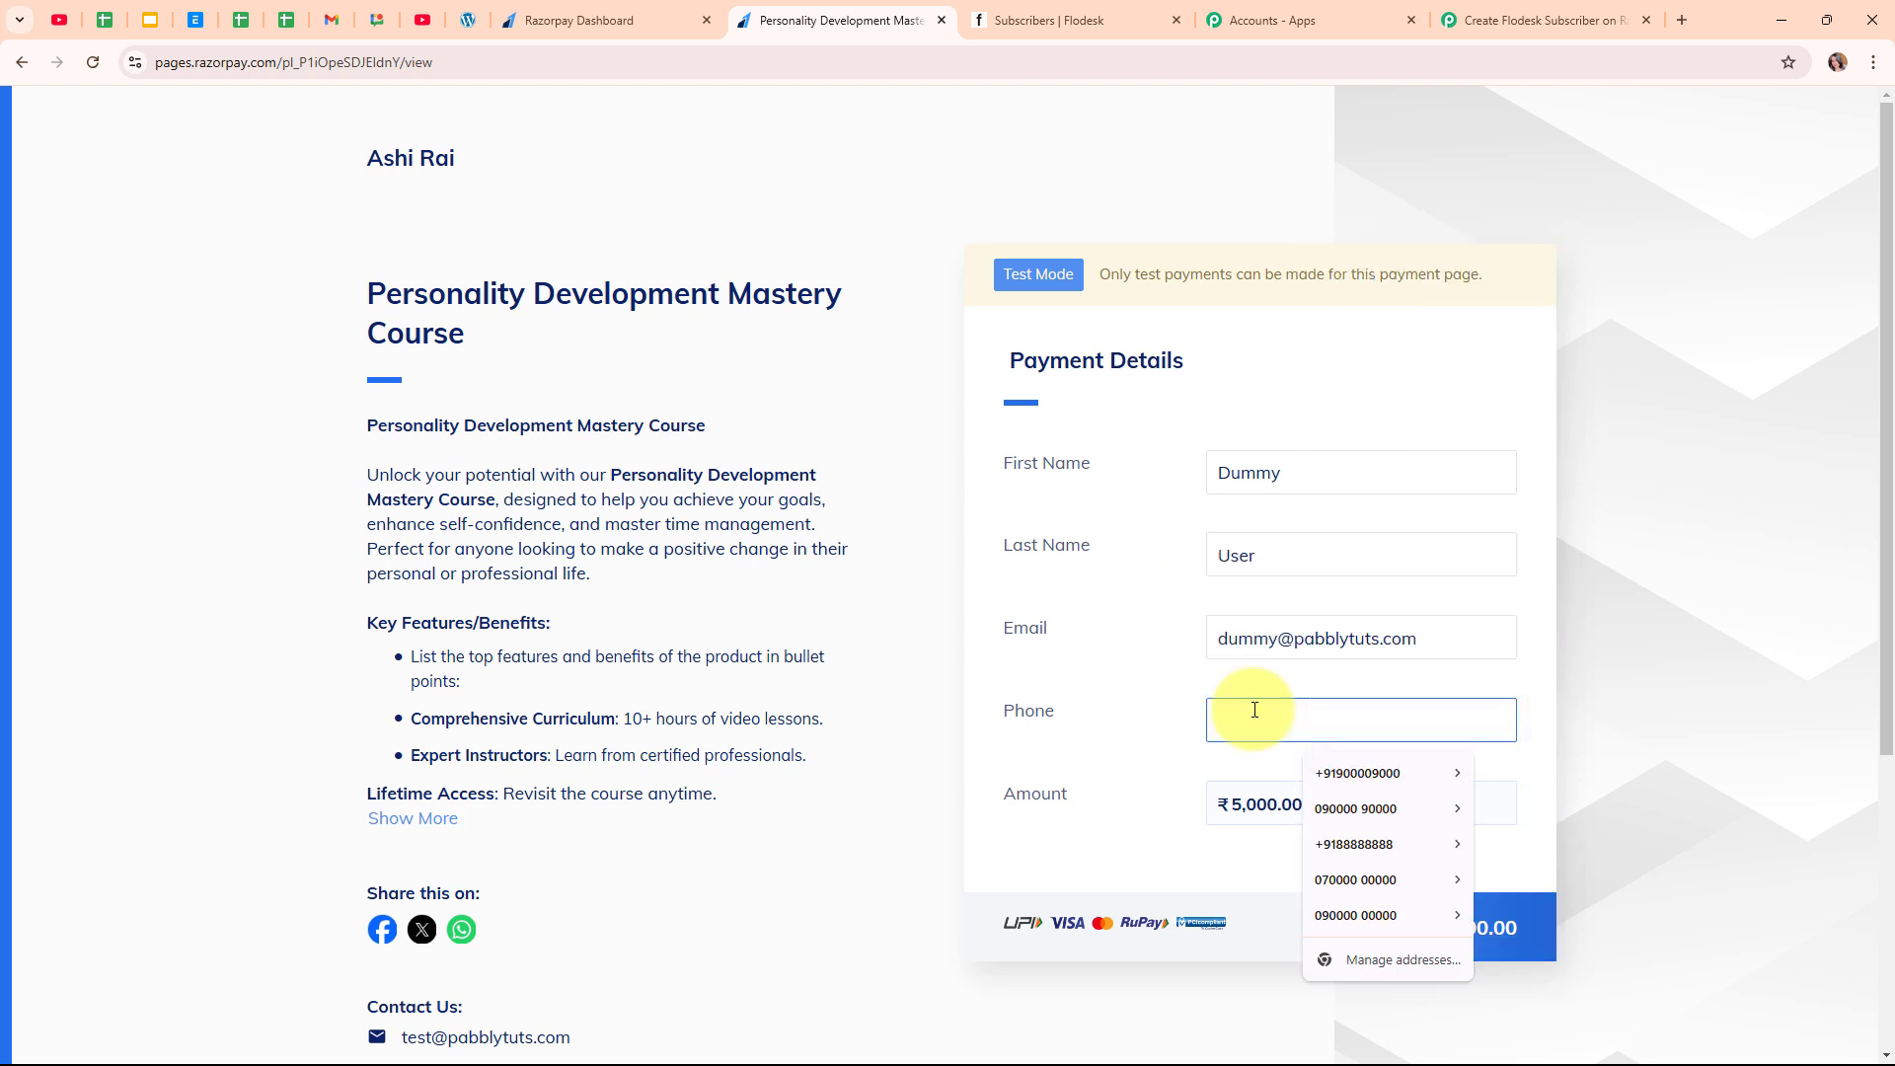
pyautogui.write('8888')
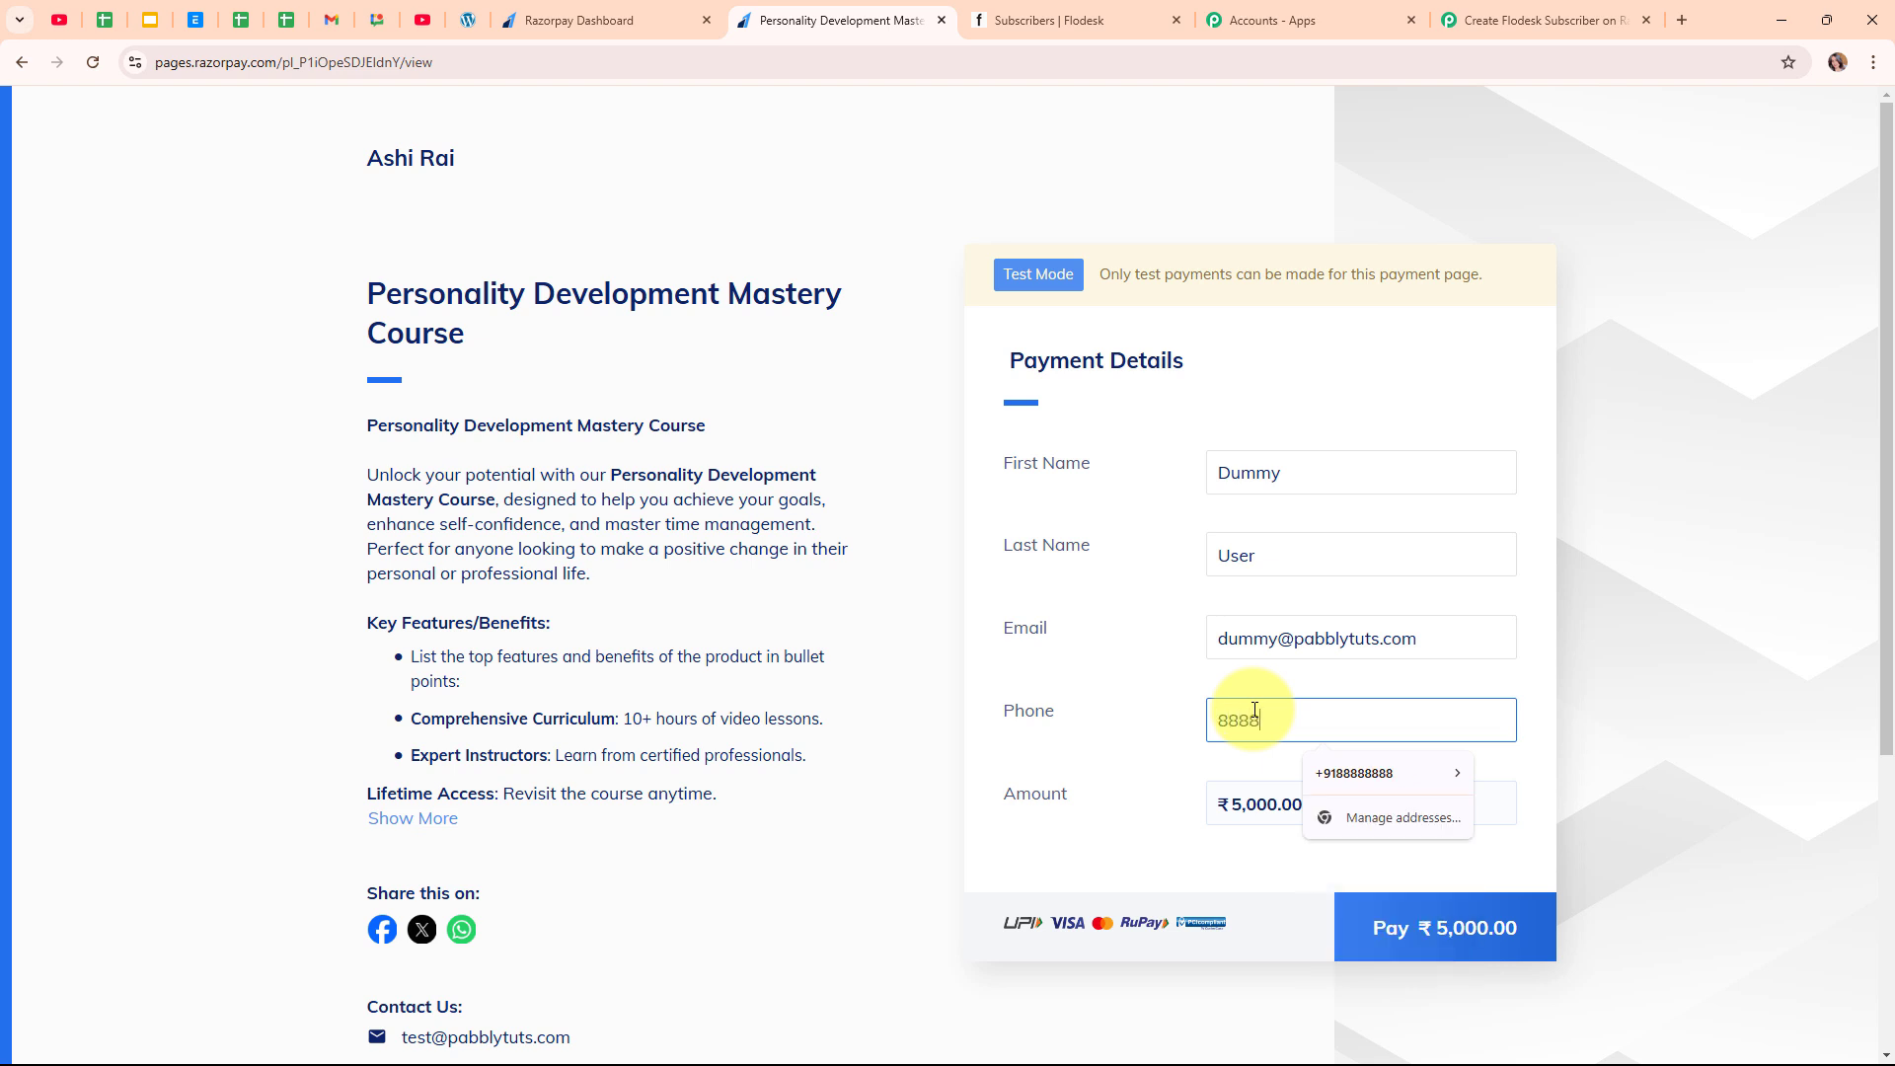
pyautogui.write('88888')
pyautogui.click(1361, 872)
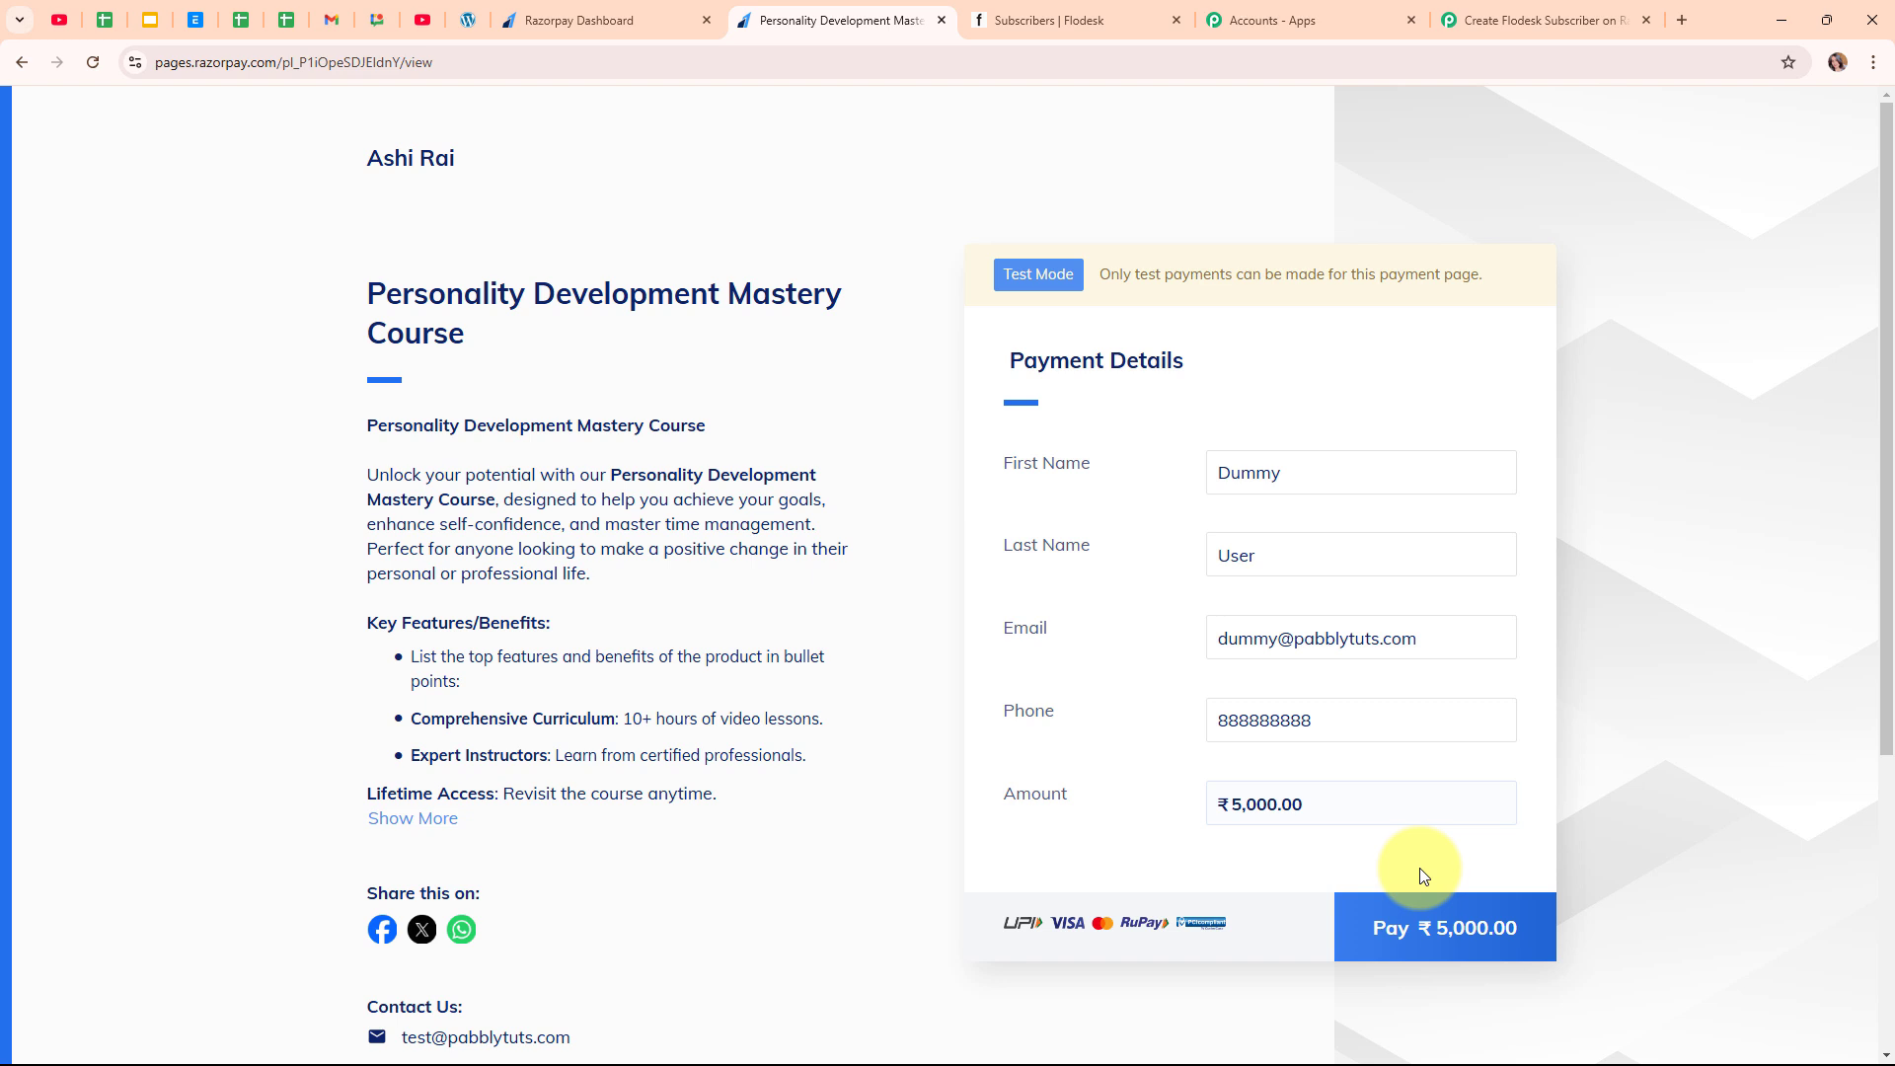
# - Make the ₹5,000 test payment by UPI using the test UPI ID success@razorpay
pyautogui.click(1455, 940)
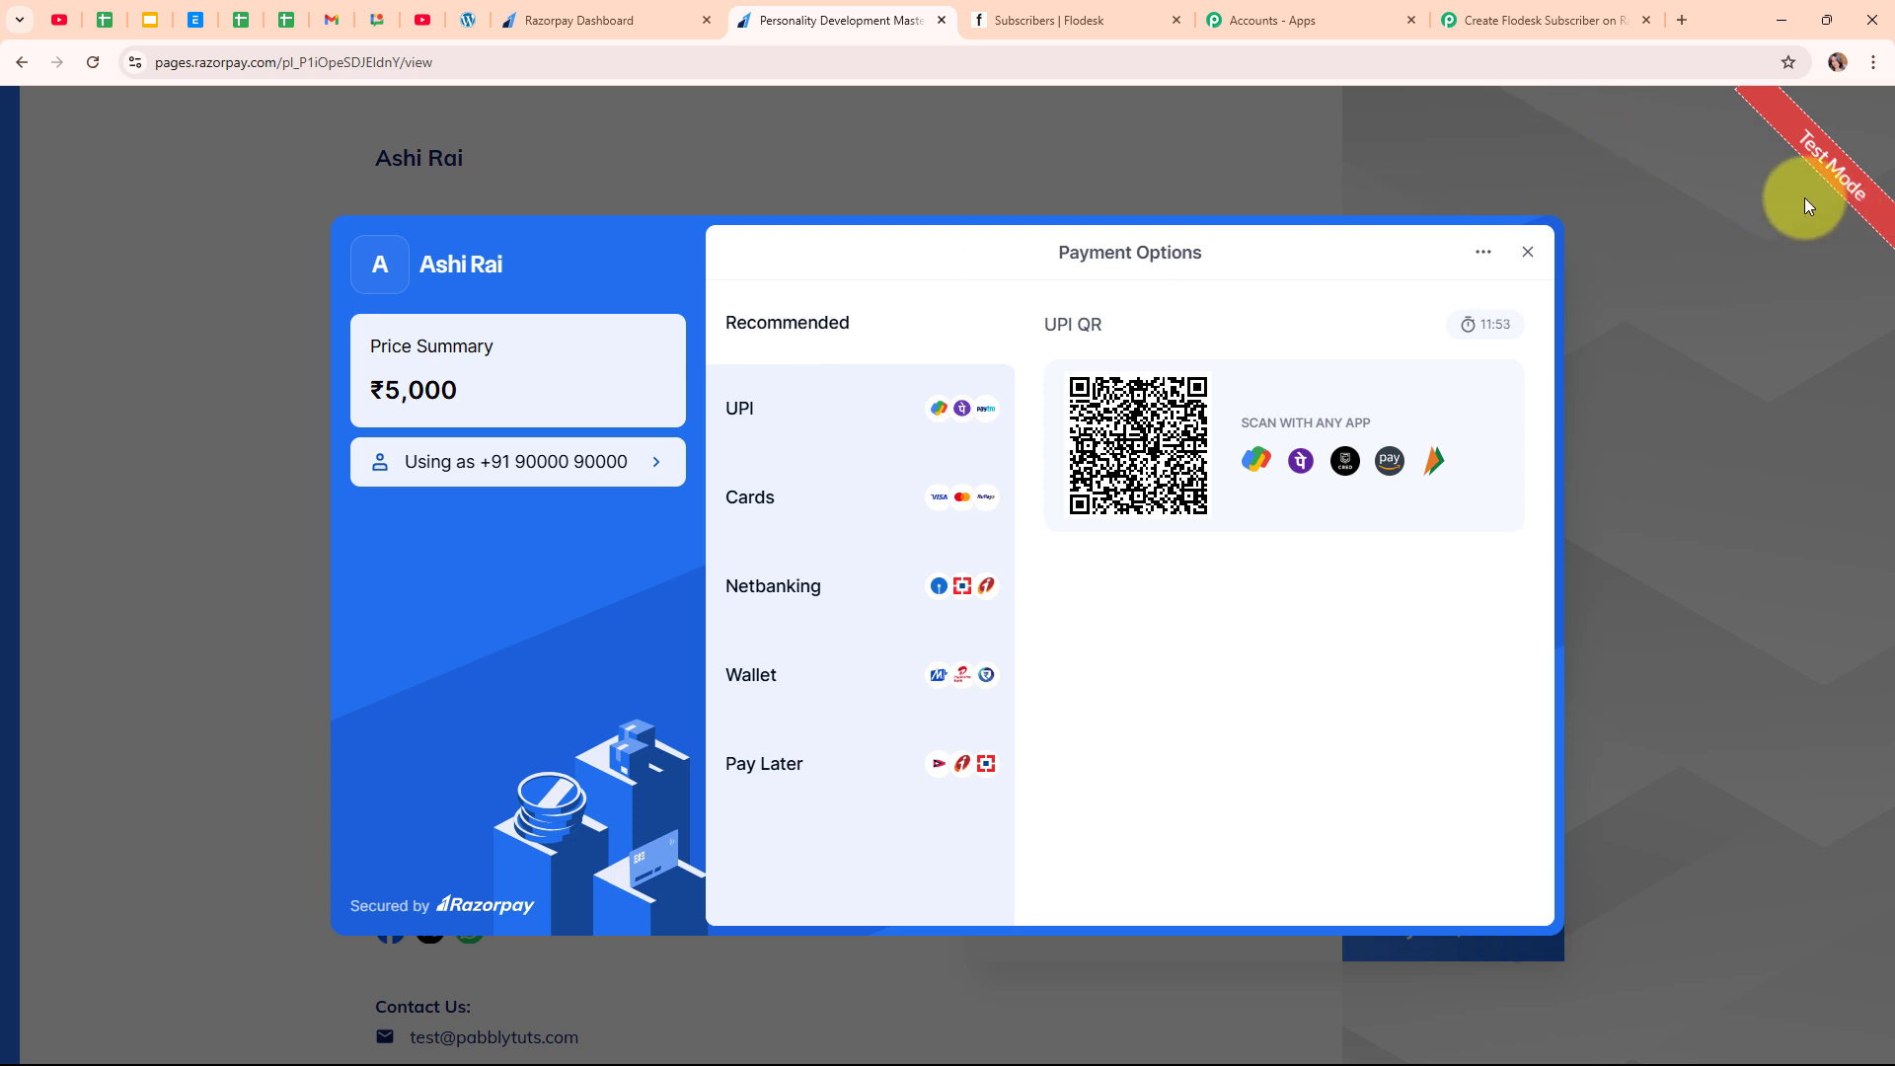
pyautogui.click(742, 410)
pyautogui.click(1158, 658)
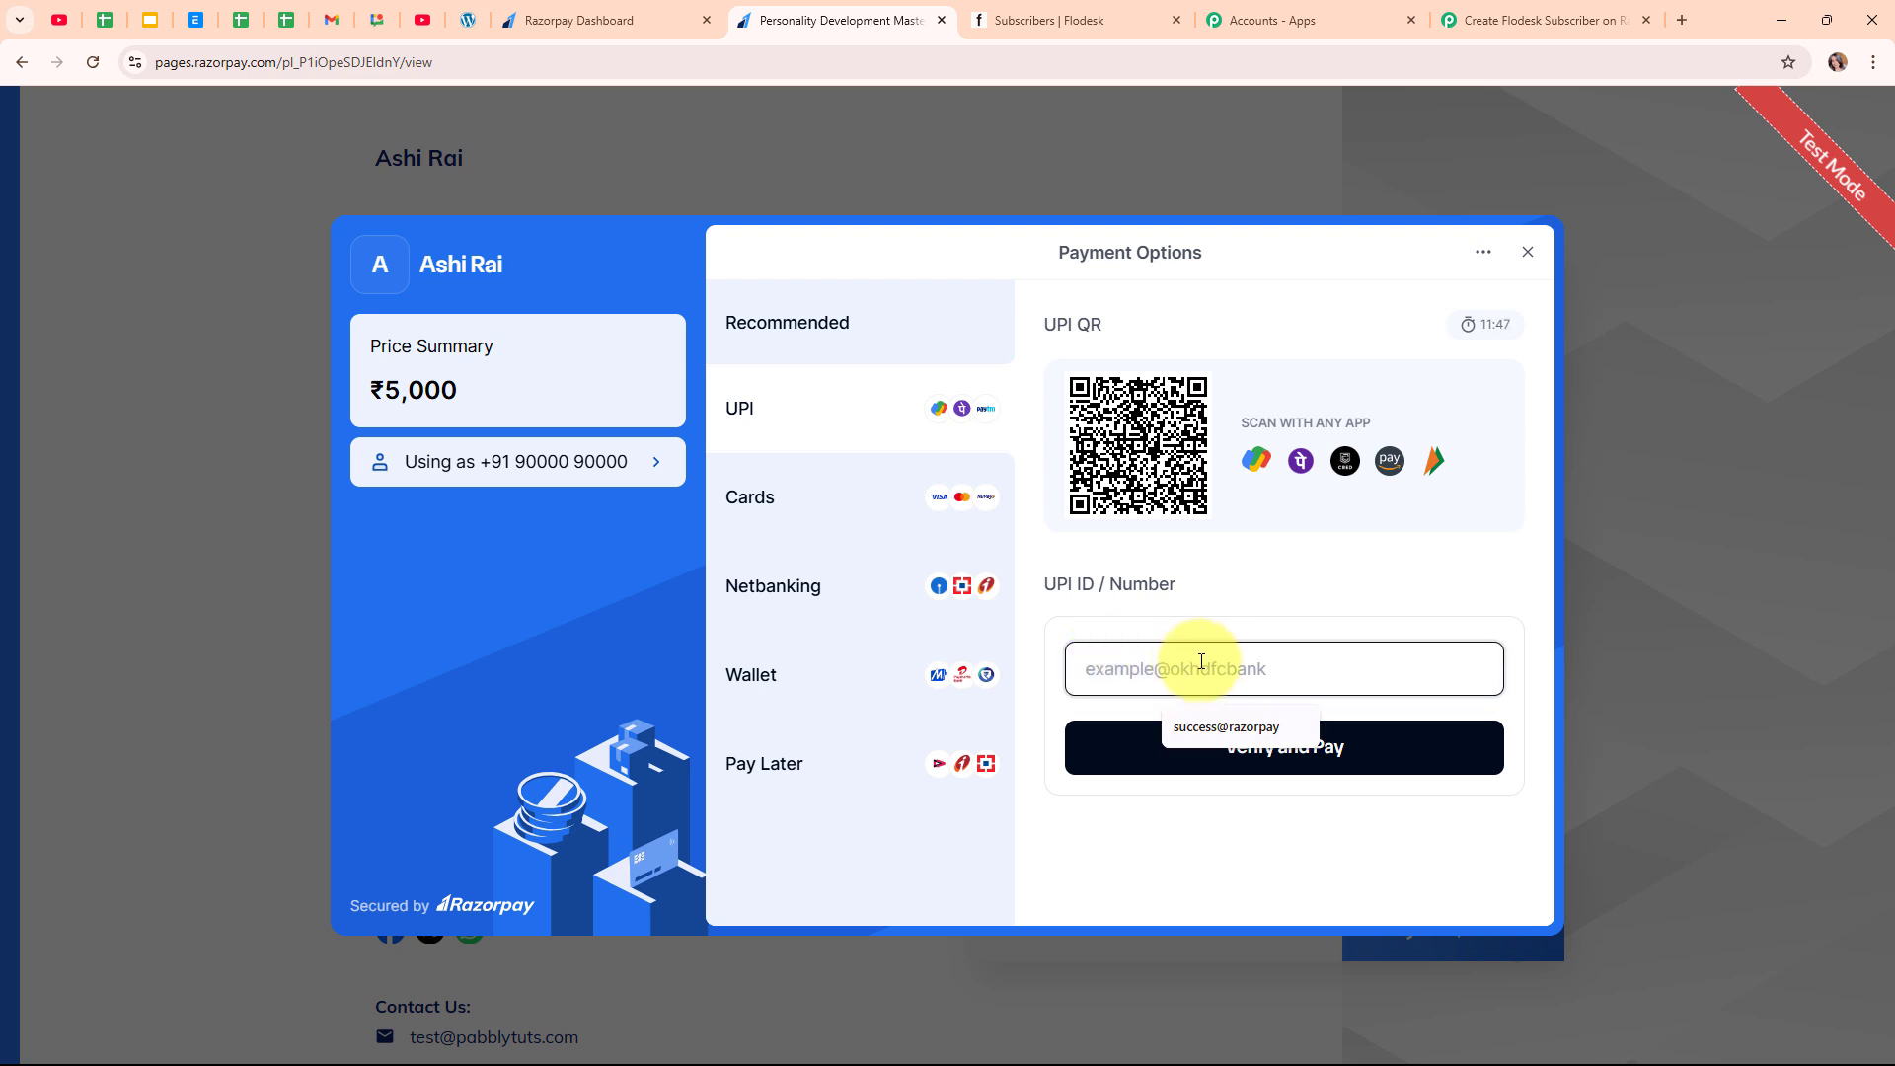
pyautogui.click(1265, 728)
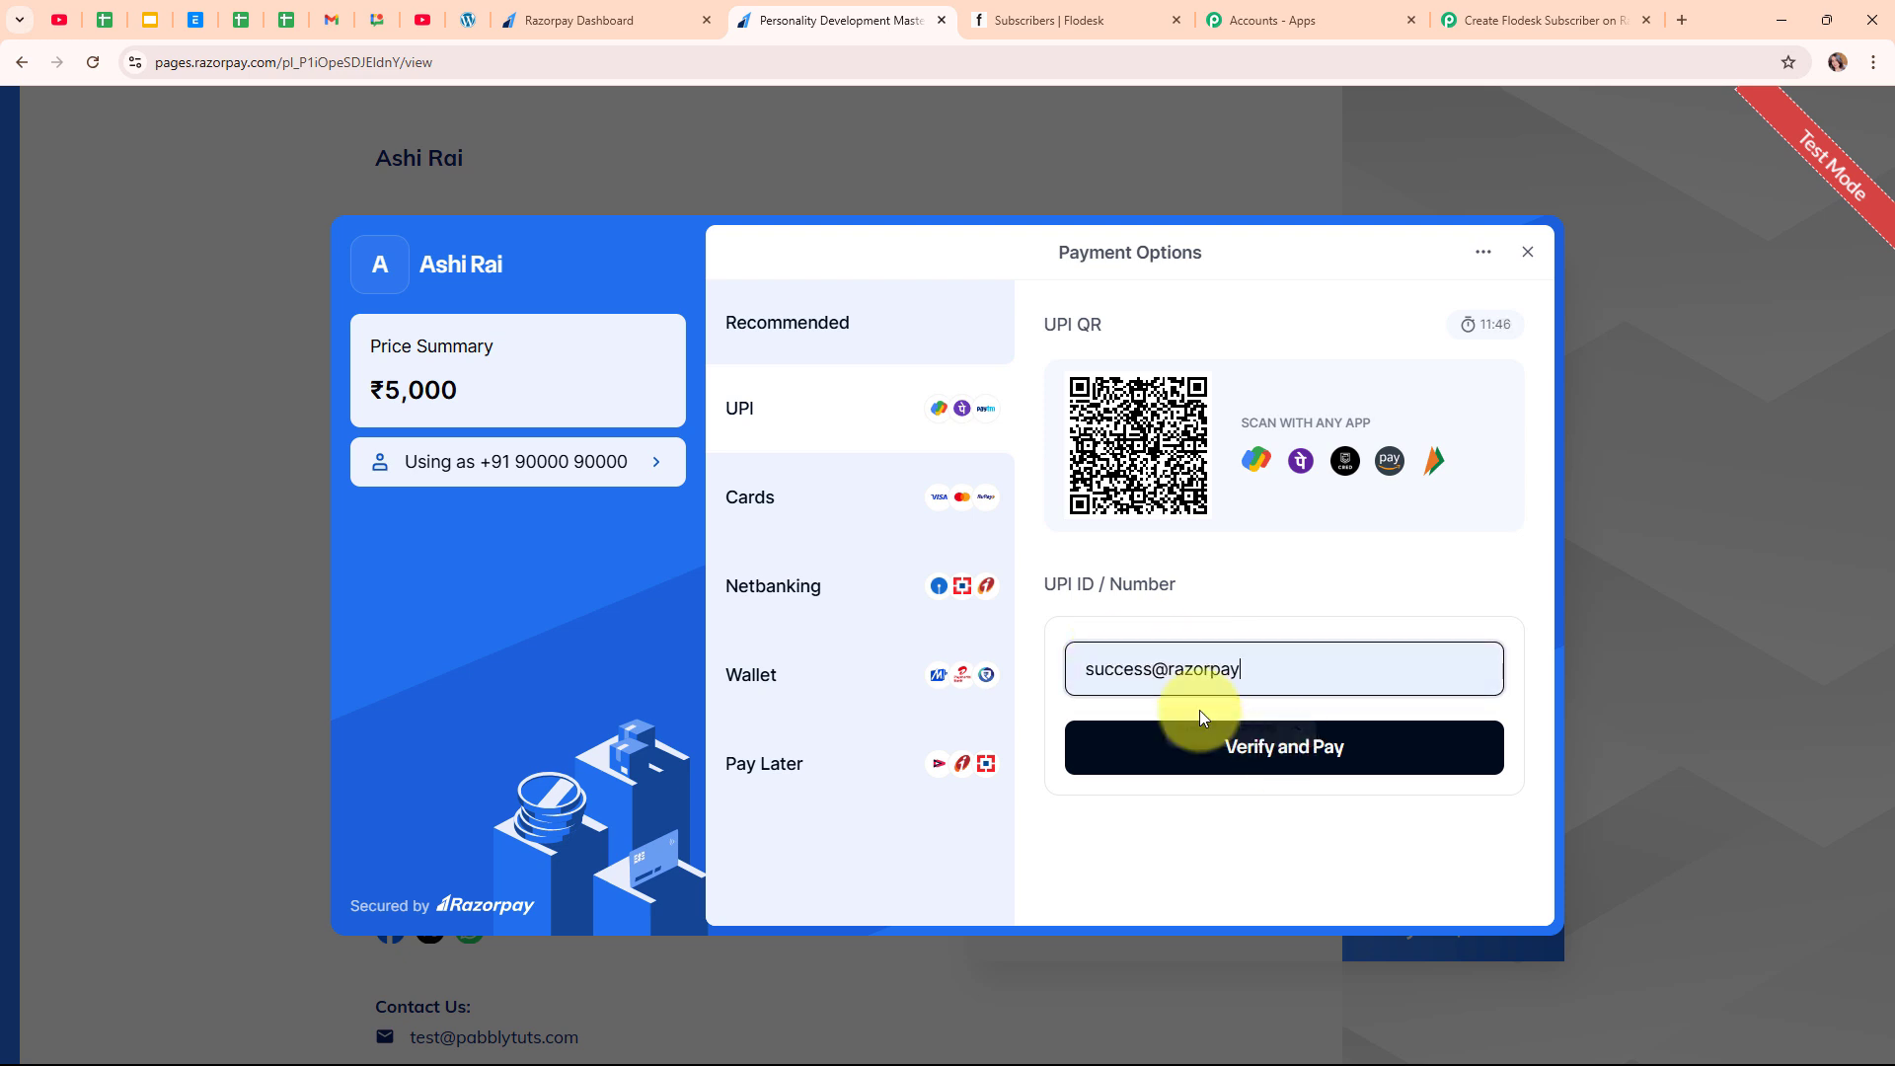
pyautogui.click(1337, 759)
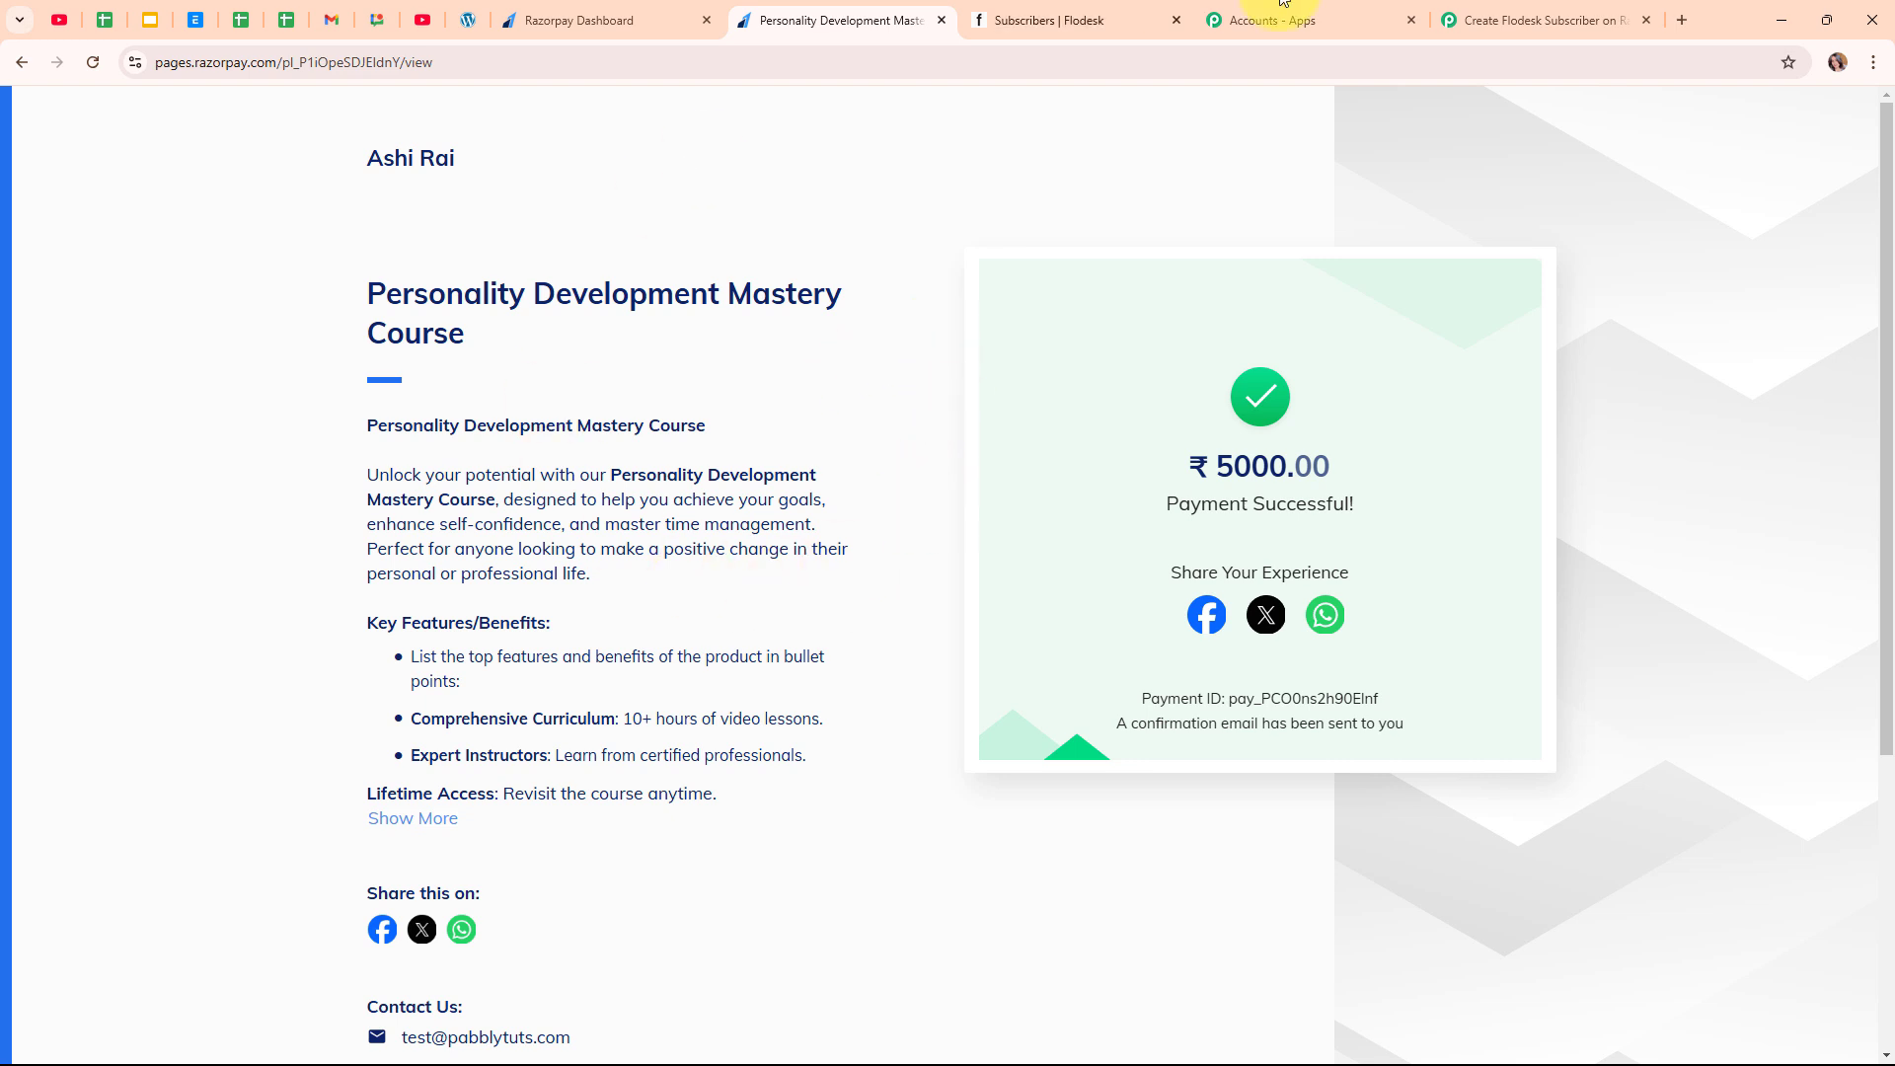
# - Return to Pabbly Connect and examine the captured webhook response for the customer's names, email, payment method and remaining payment fields
pyautogui.click(1472, 24)
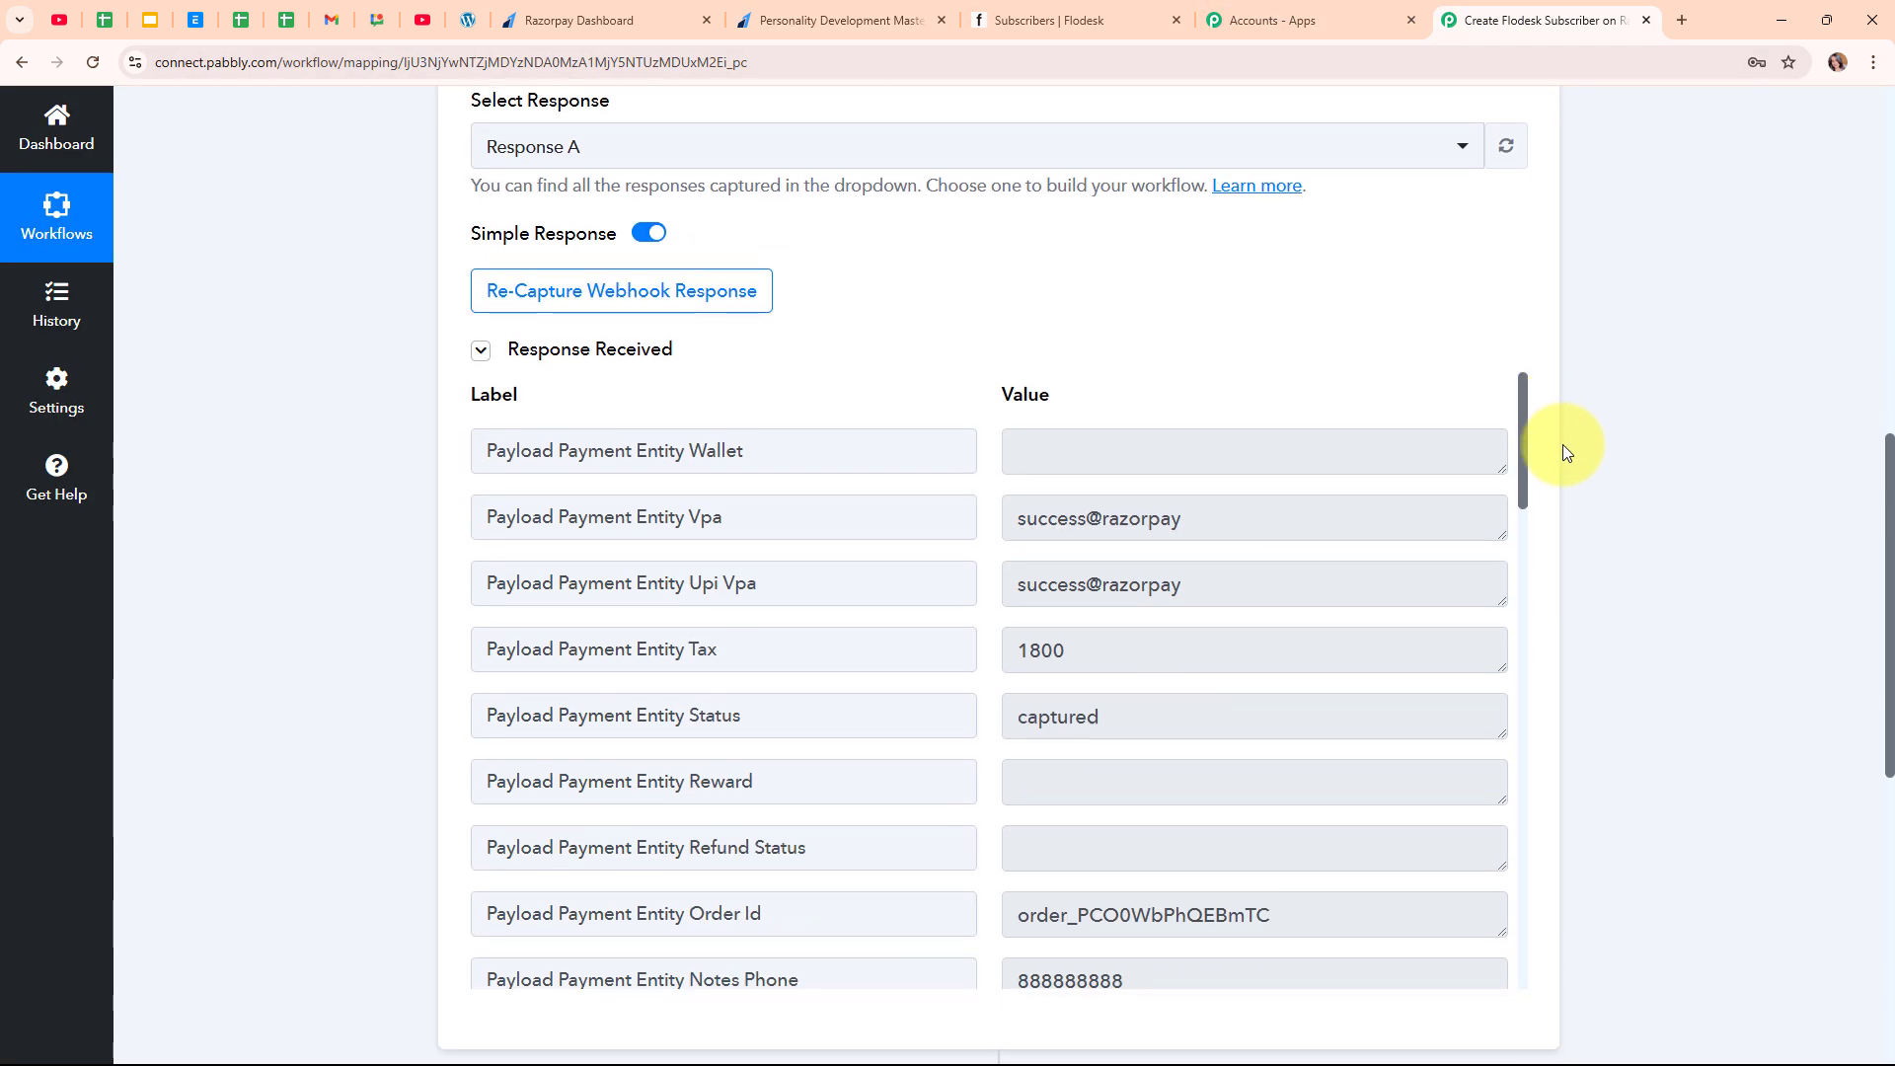
pyautogui.scroll(-2, 1566, 453)
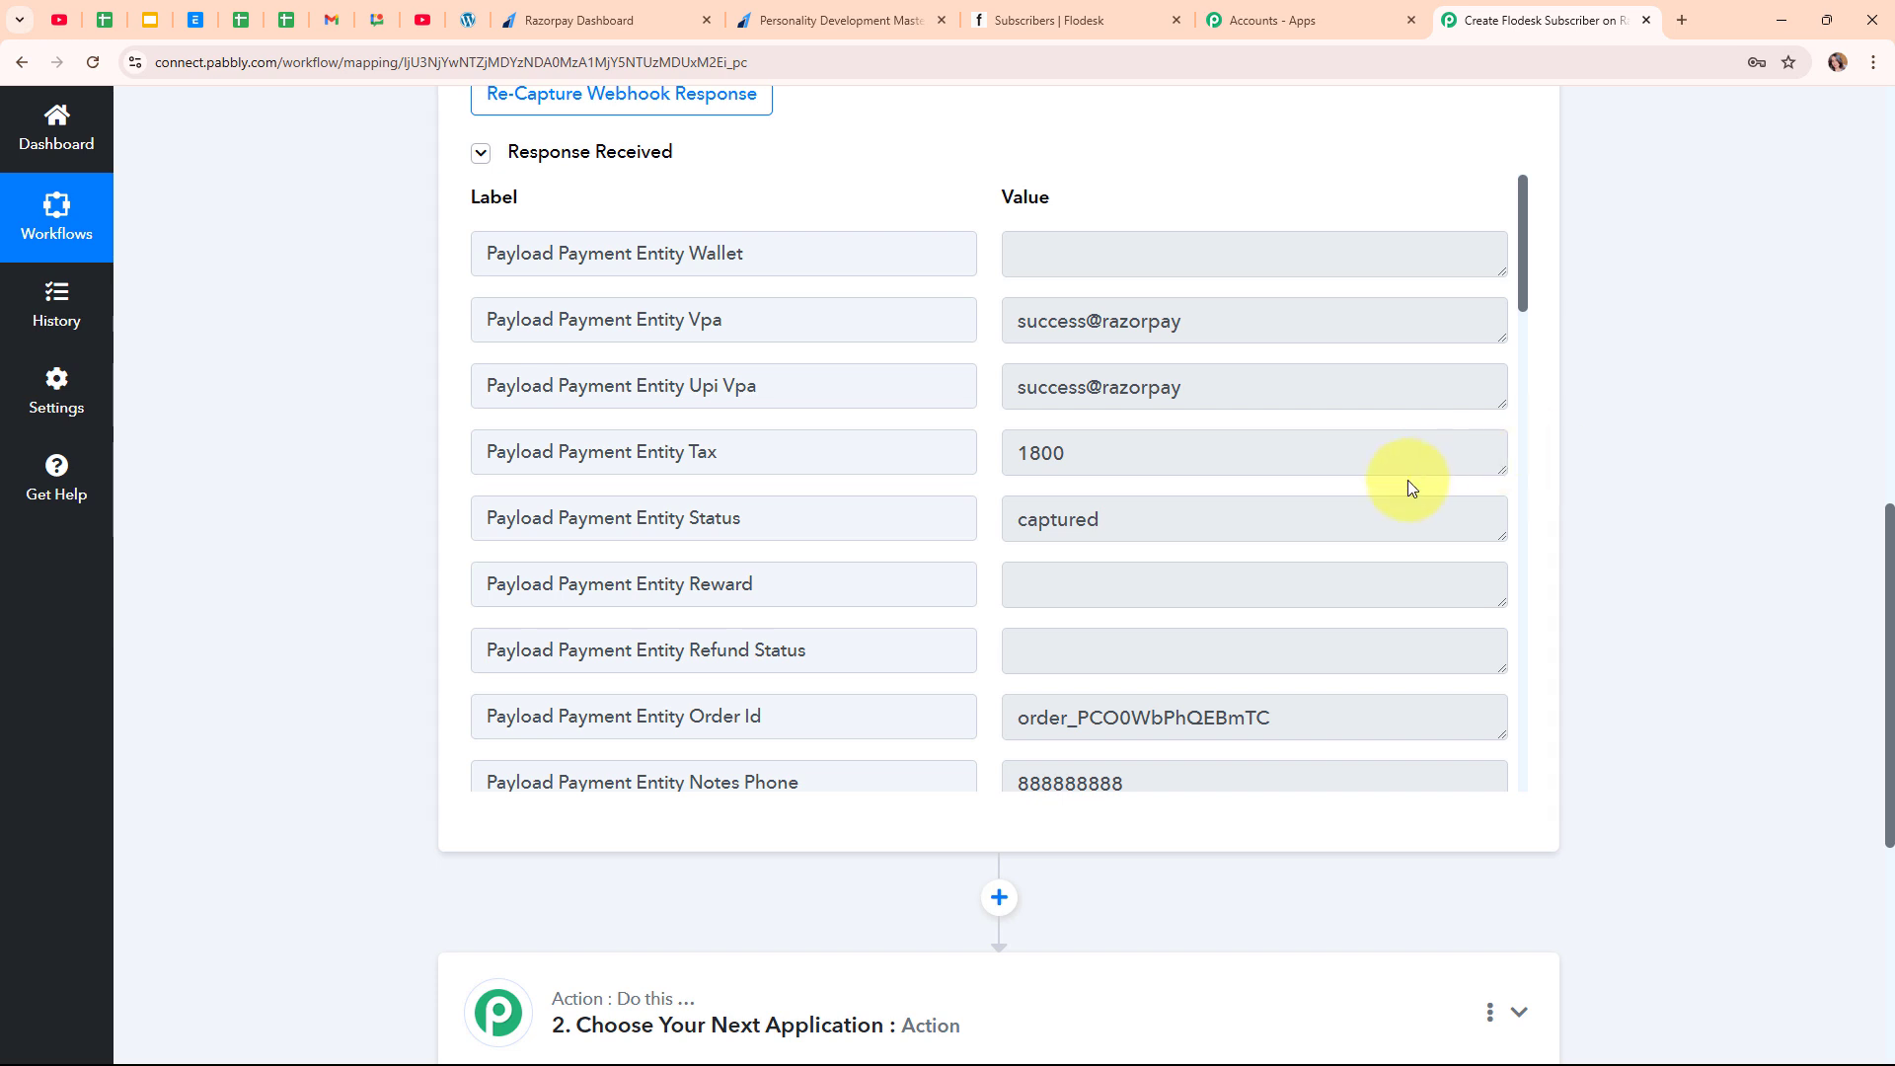
pyautogui.scroll(-3, 1294, 500)
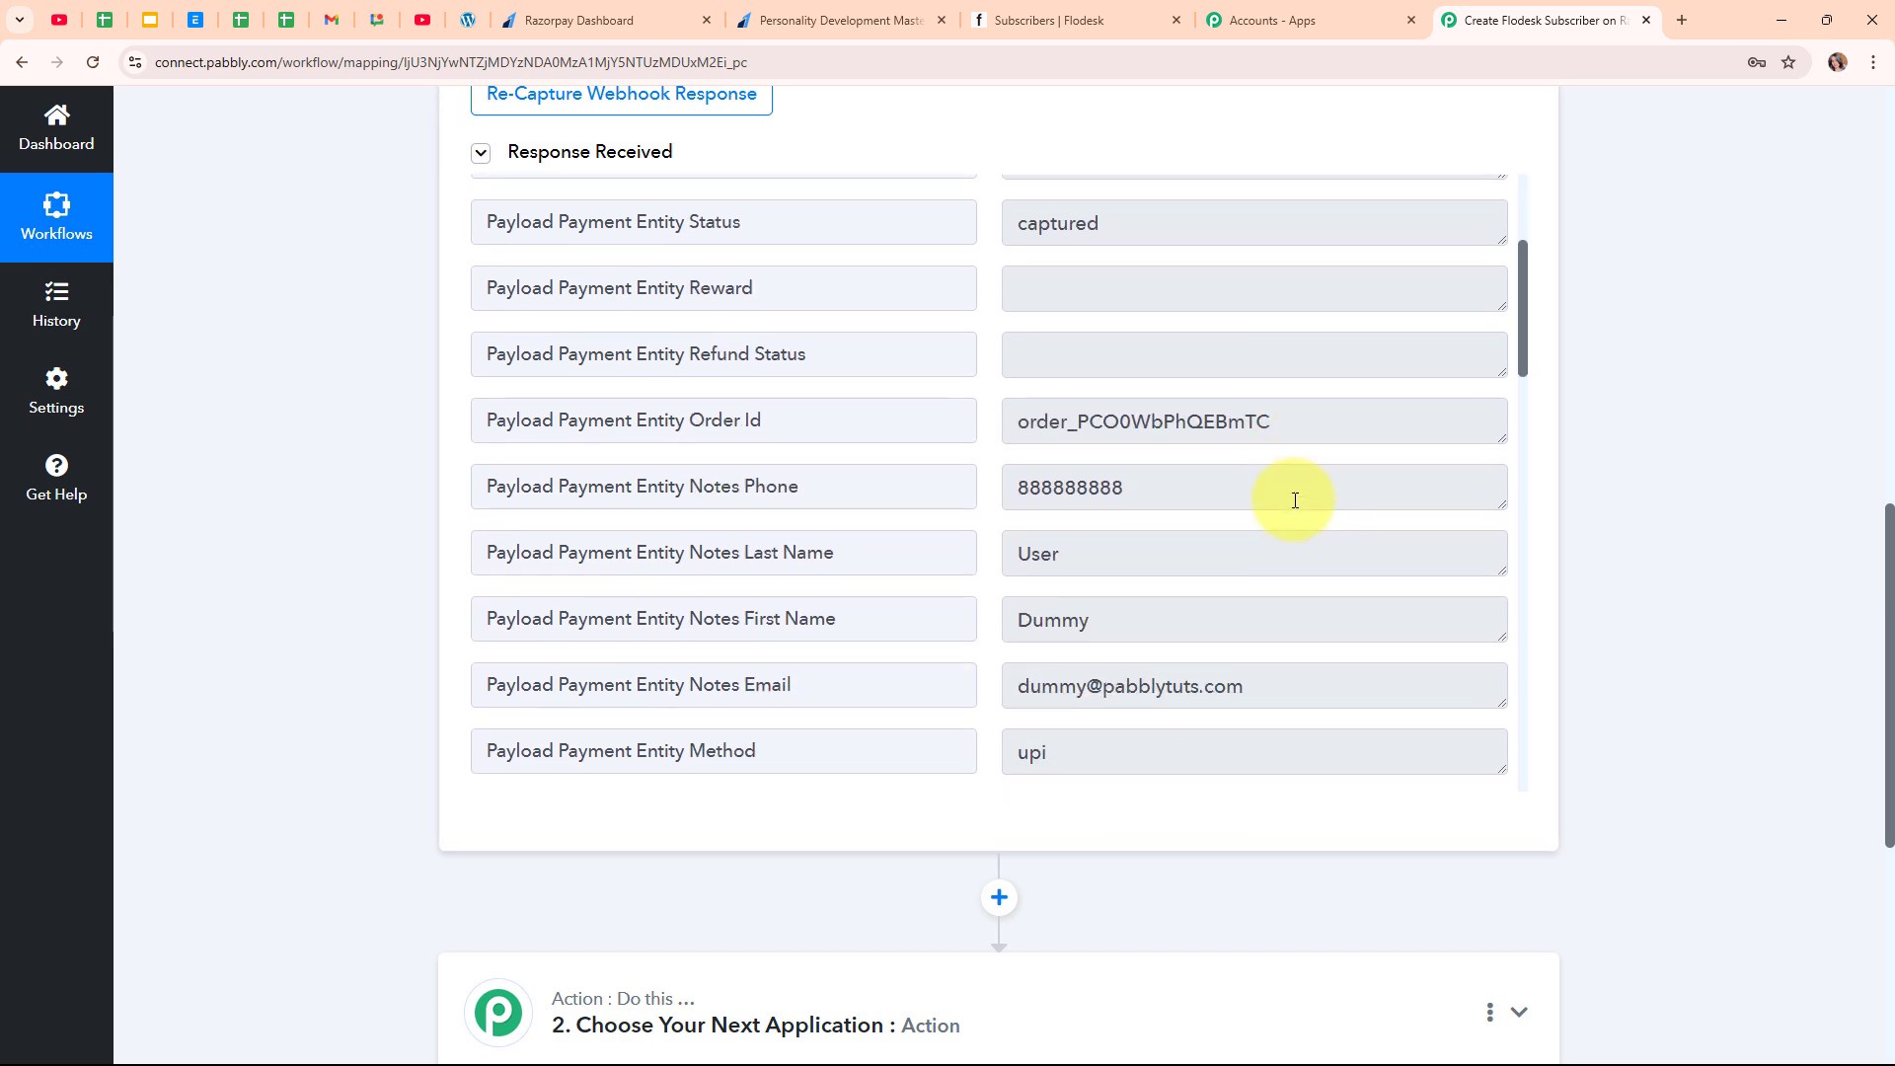
pyautogui.scroll(-1, 1295, 501)
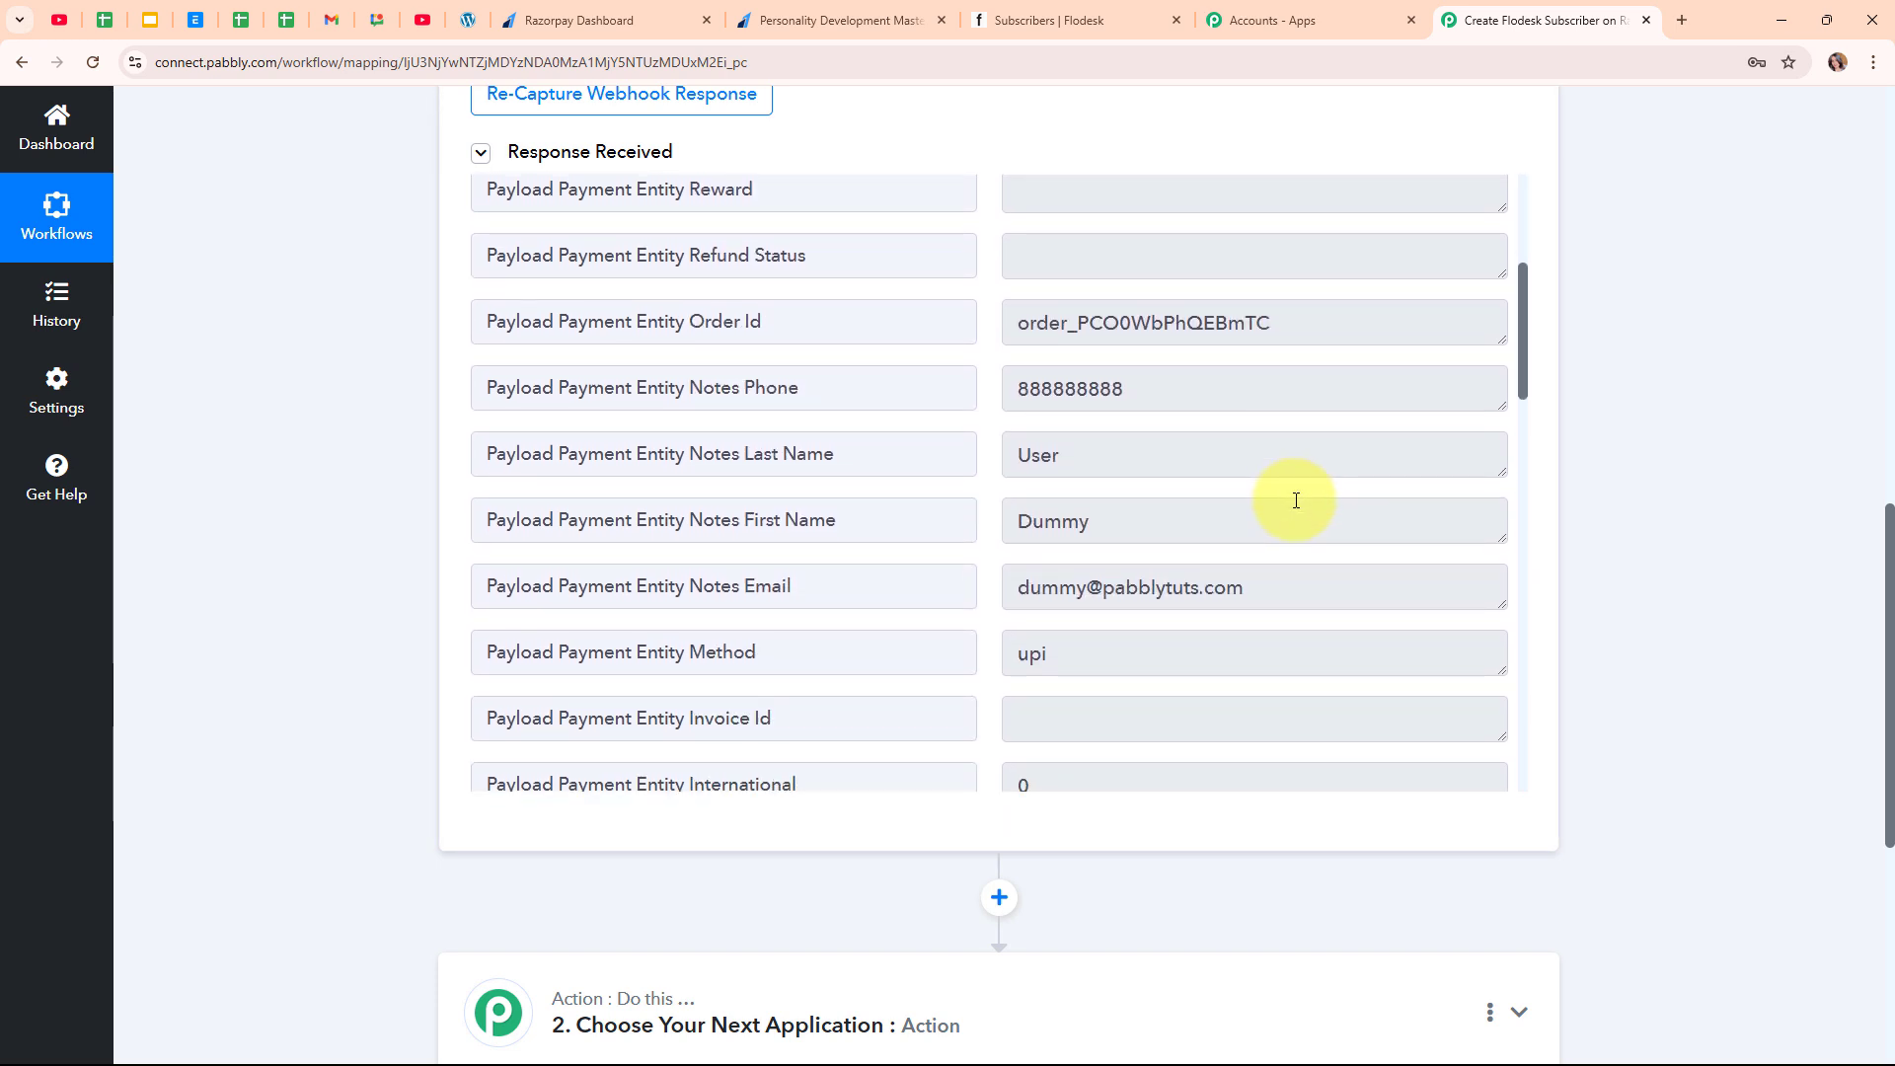
pyautogui.click(1281, 520)
pyautogui.hotkey('ctrl', 'a')
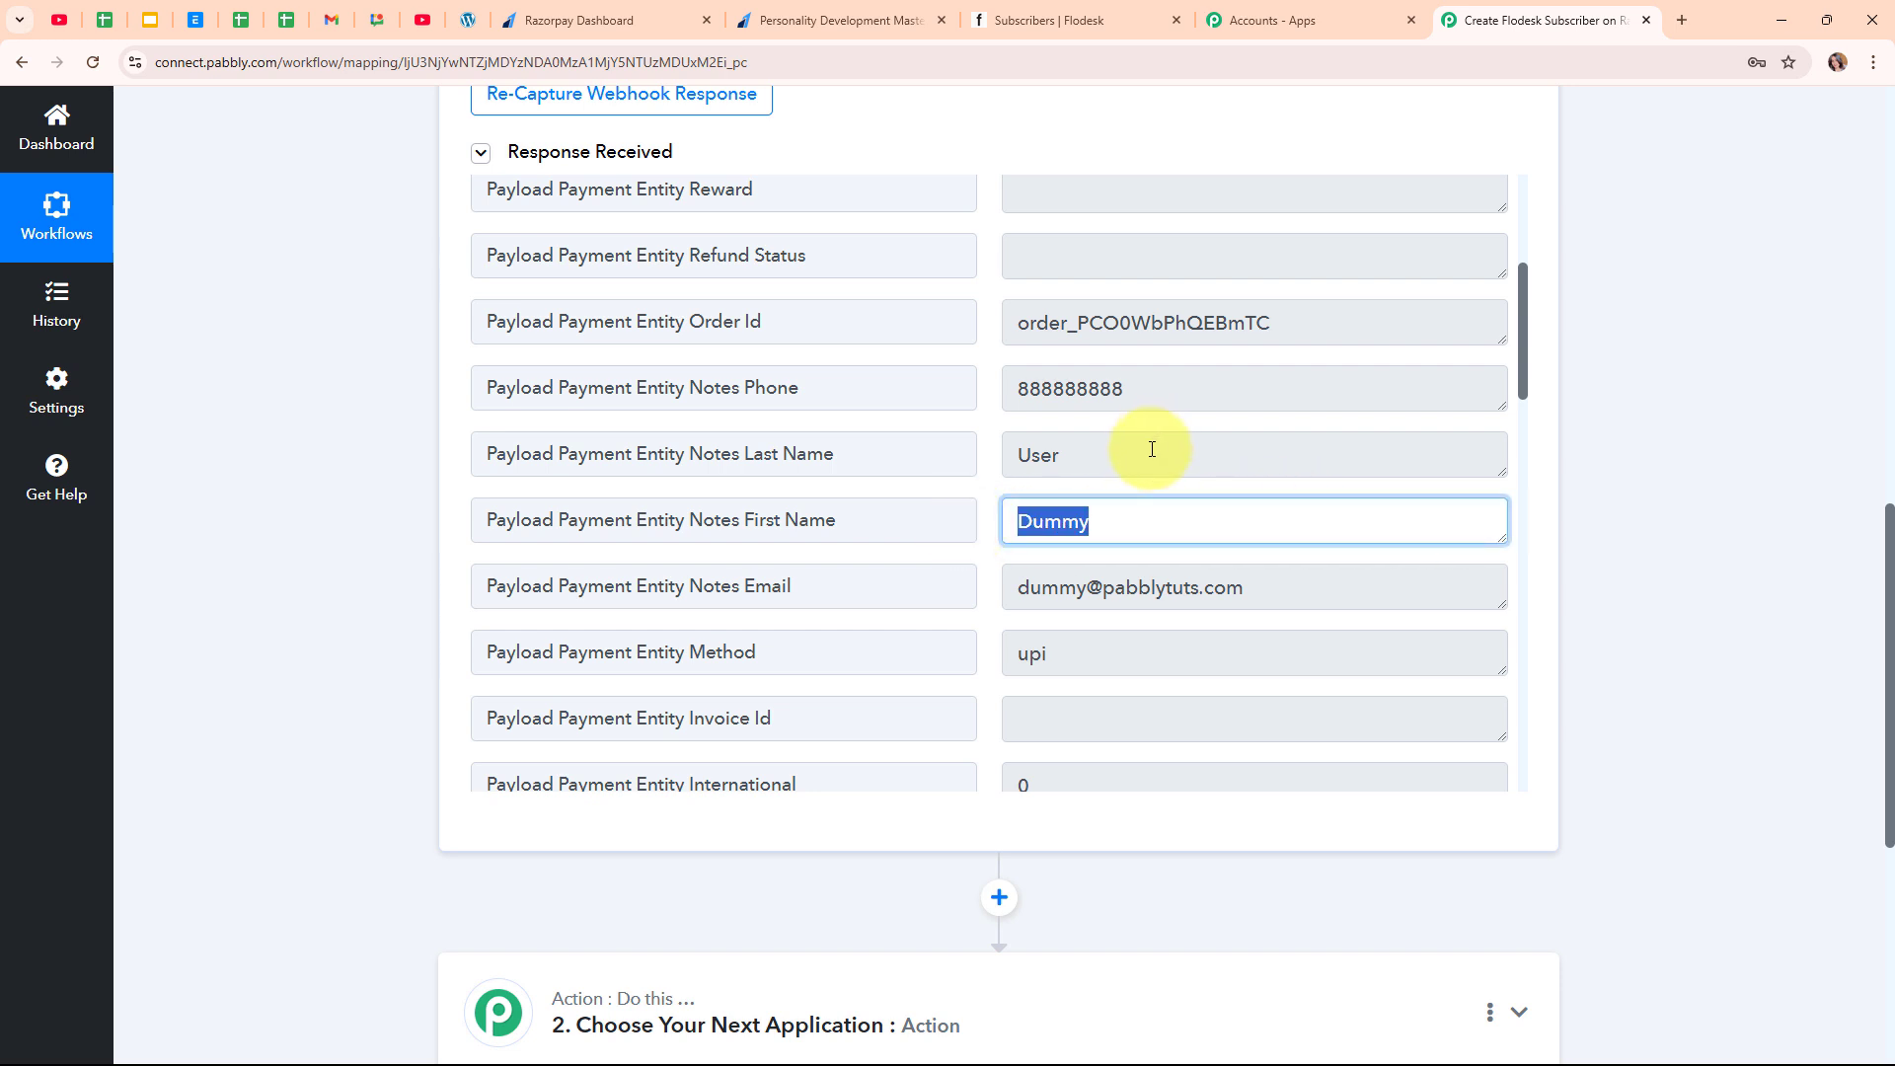
pyautogui.click(1151, 449)
pyautogui.hotkey('ctrl', 'a')
pyautogui.click(1235, 582)
pyautogui.hotkey('ctrl', 'a')
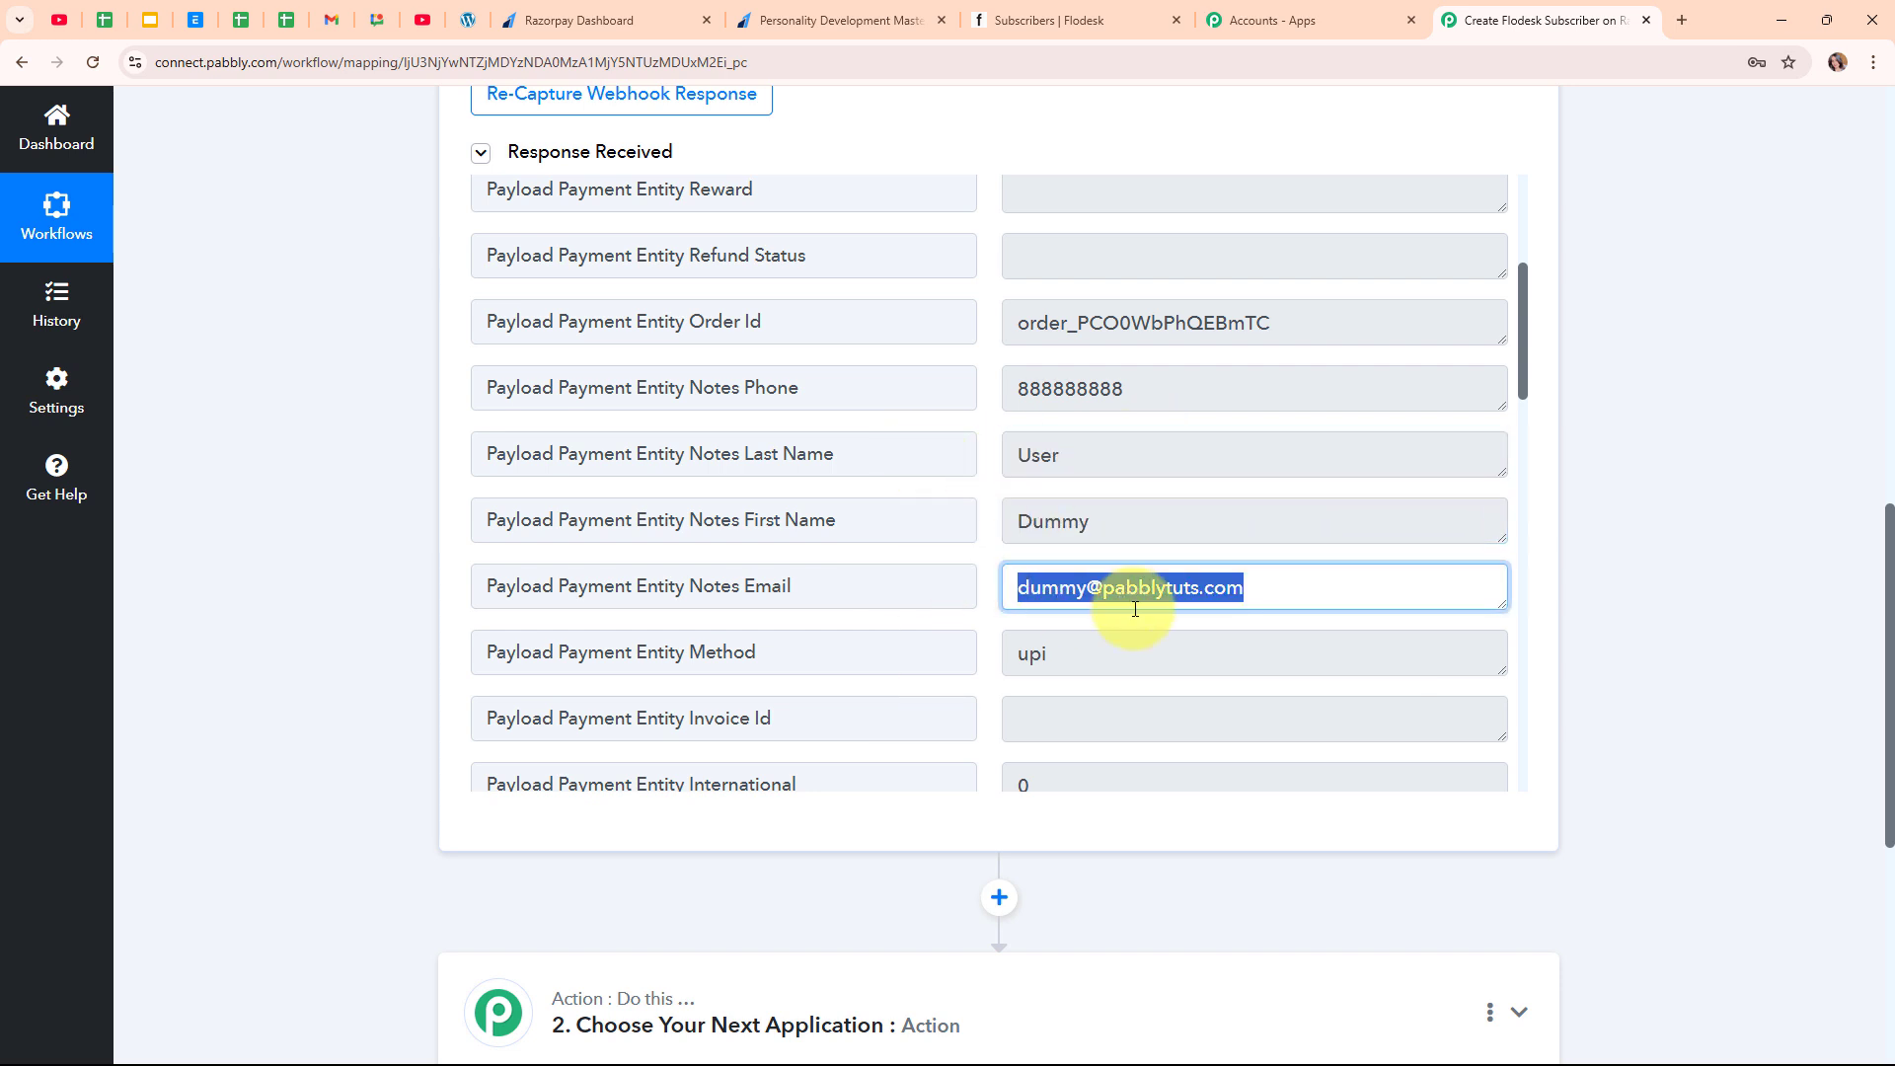
pyautogui.scroll(-1, 1184, 600)
pyautogui.click(1109, 563)
pyautogui.hotkey('ctrl', 'a')
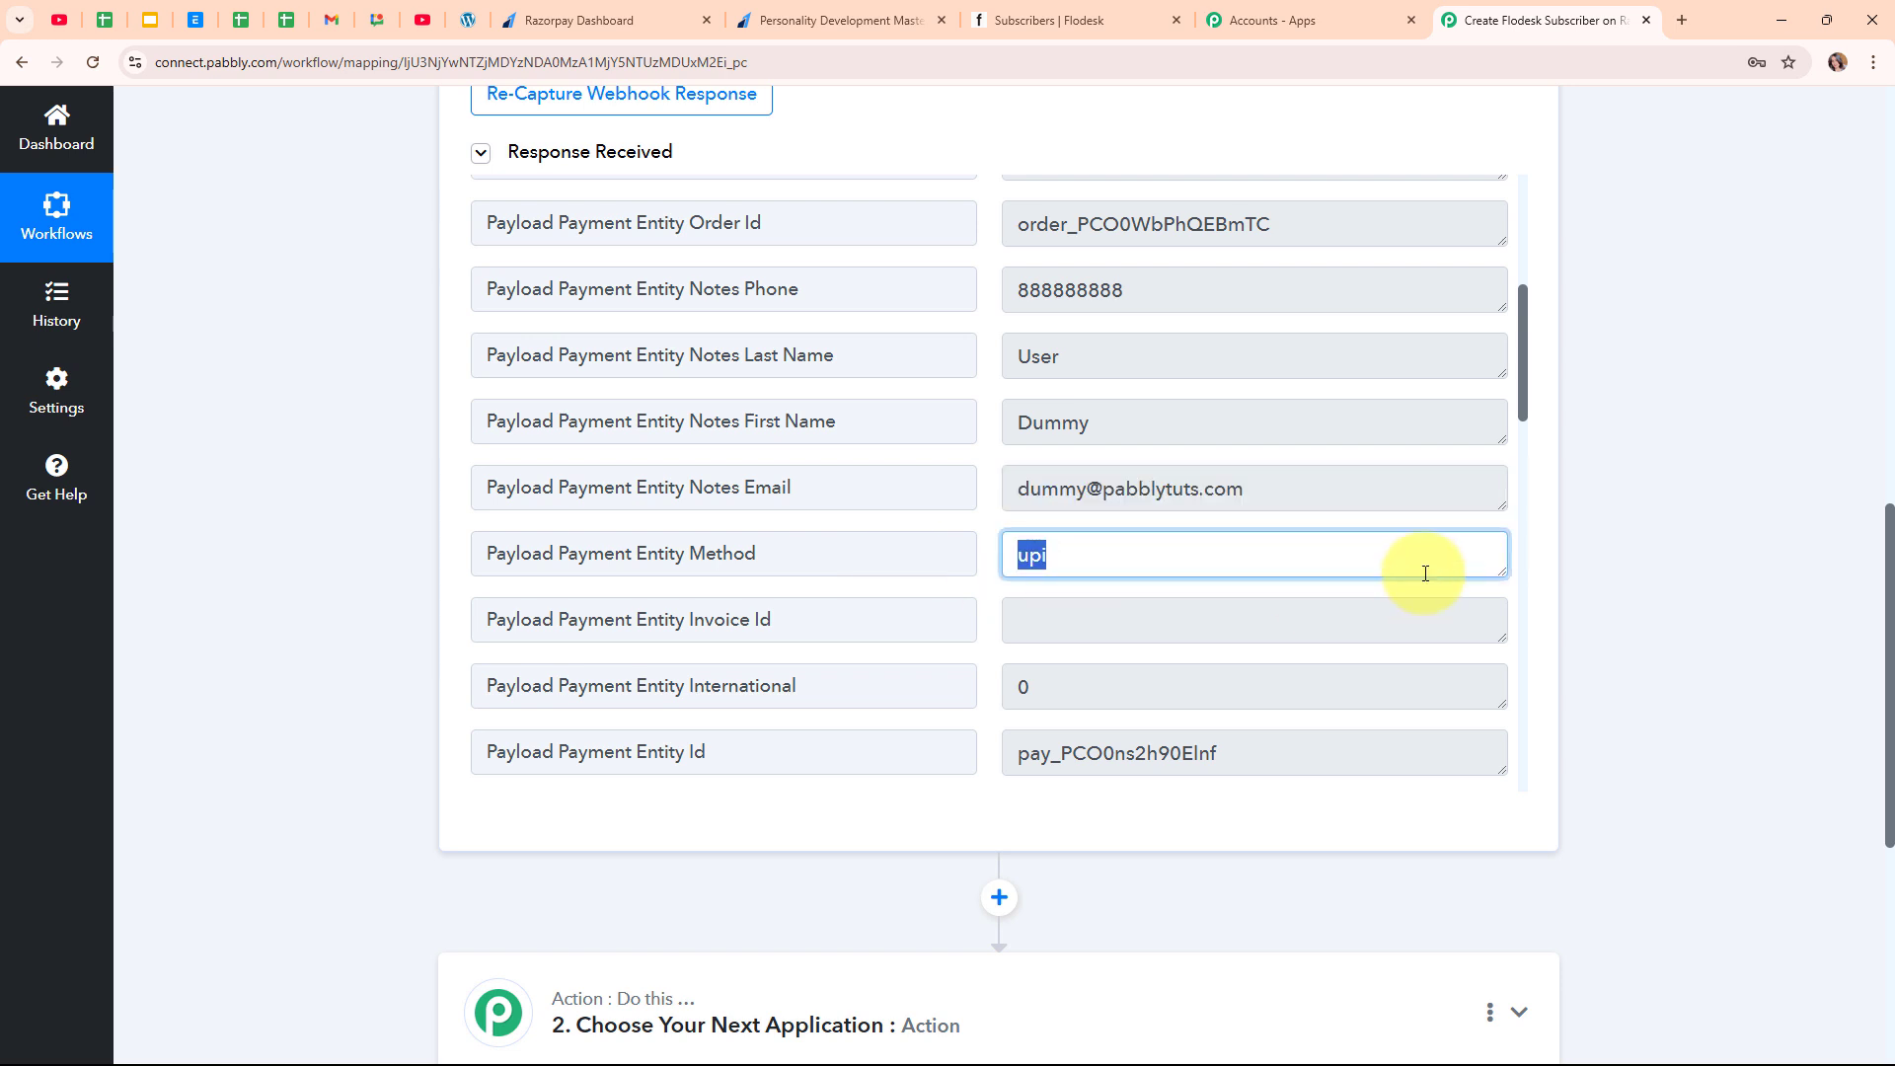
pyautogui.scroll(-10, 1411, 579)
pyautogui.scroll(-6, 1417, 556)
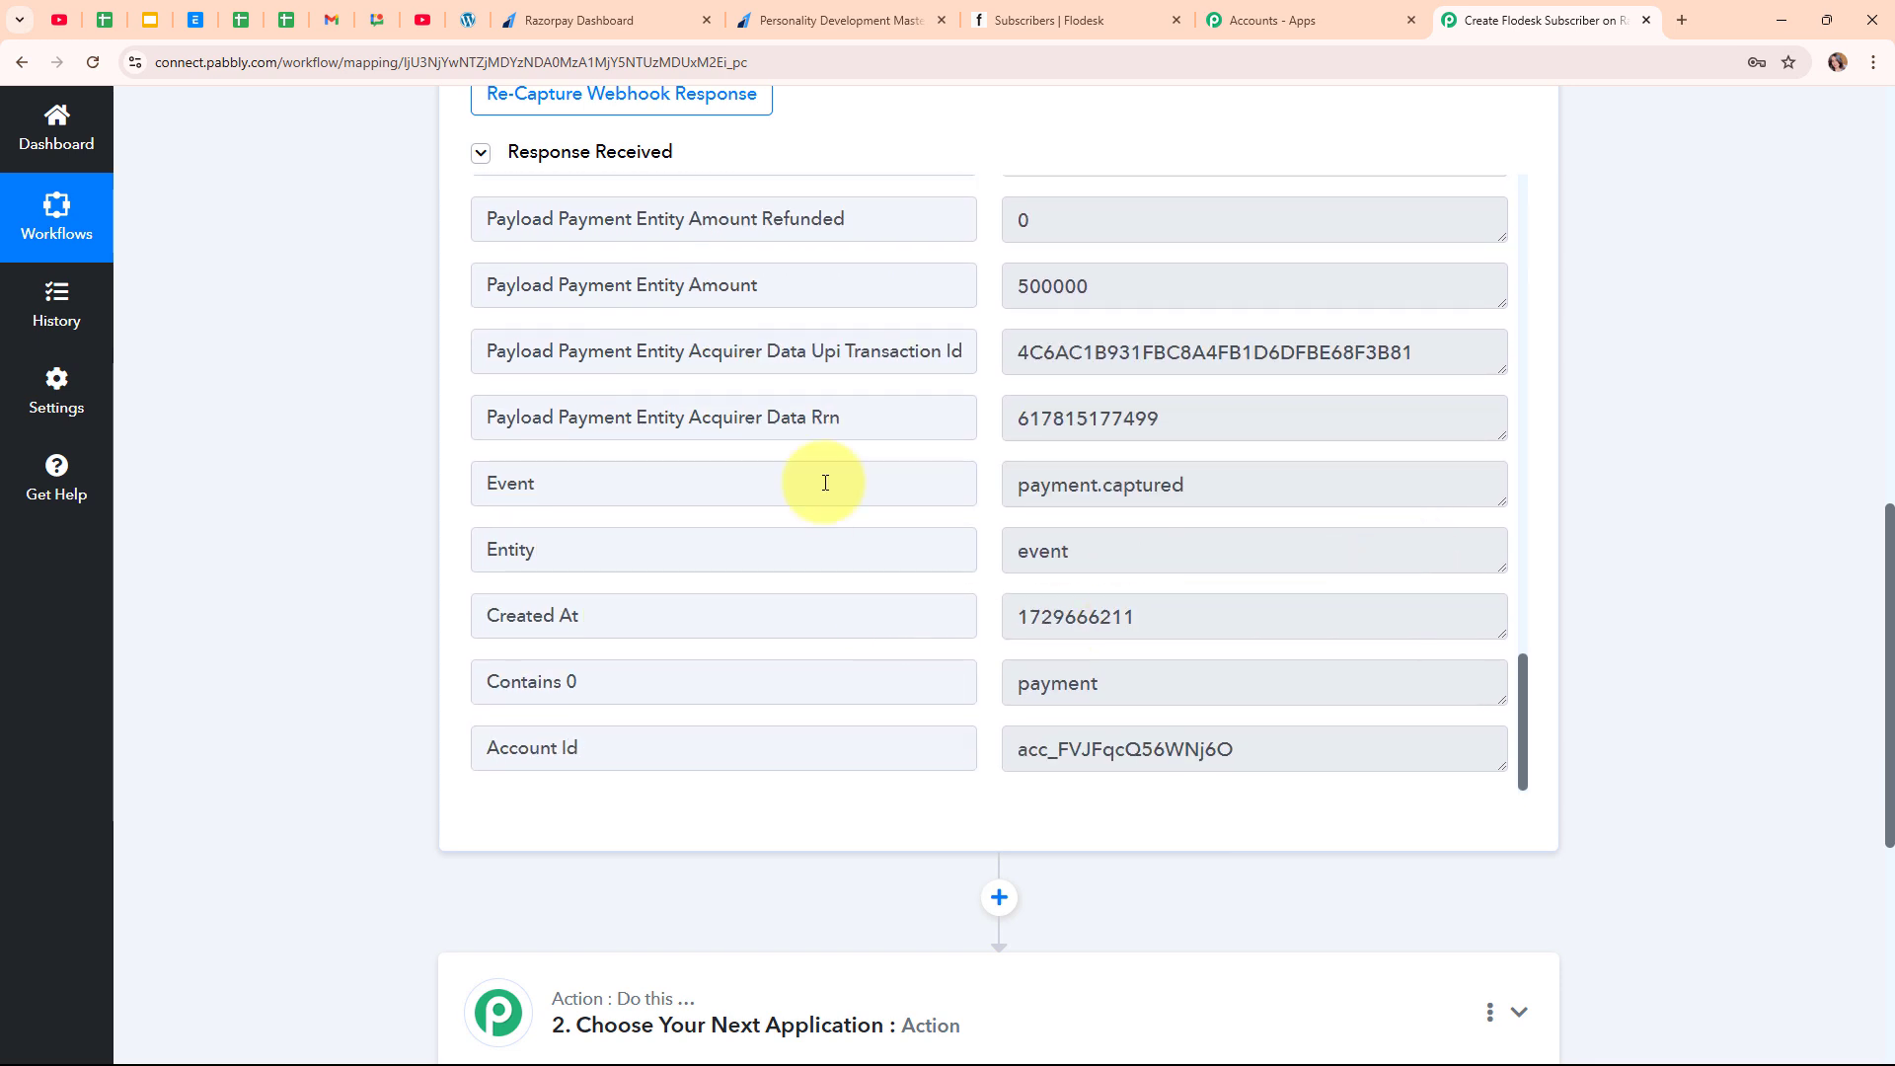
# - Collapse the Razorpay trigger and set Flodesk as the action app with Create/Update Subscriber as the action event
pyautogui.scroll(1, 1539, 472)
pyautogui.scroll(10, 1539, 472)
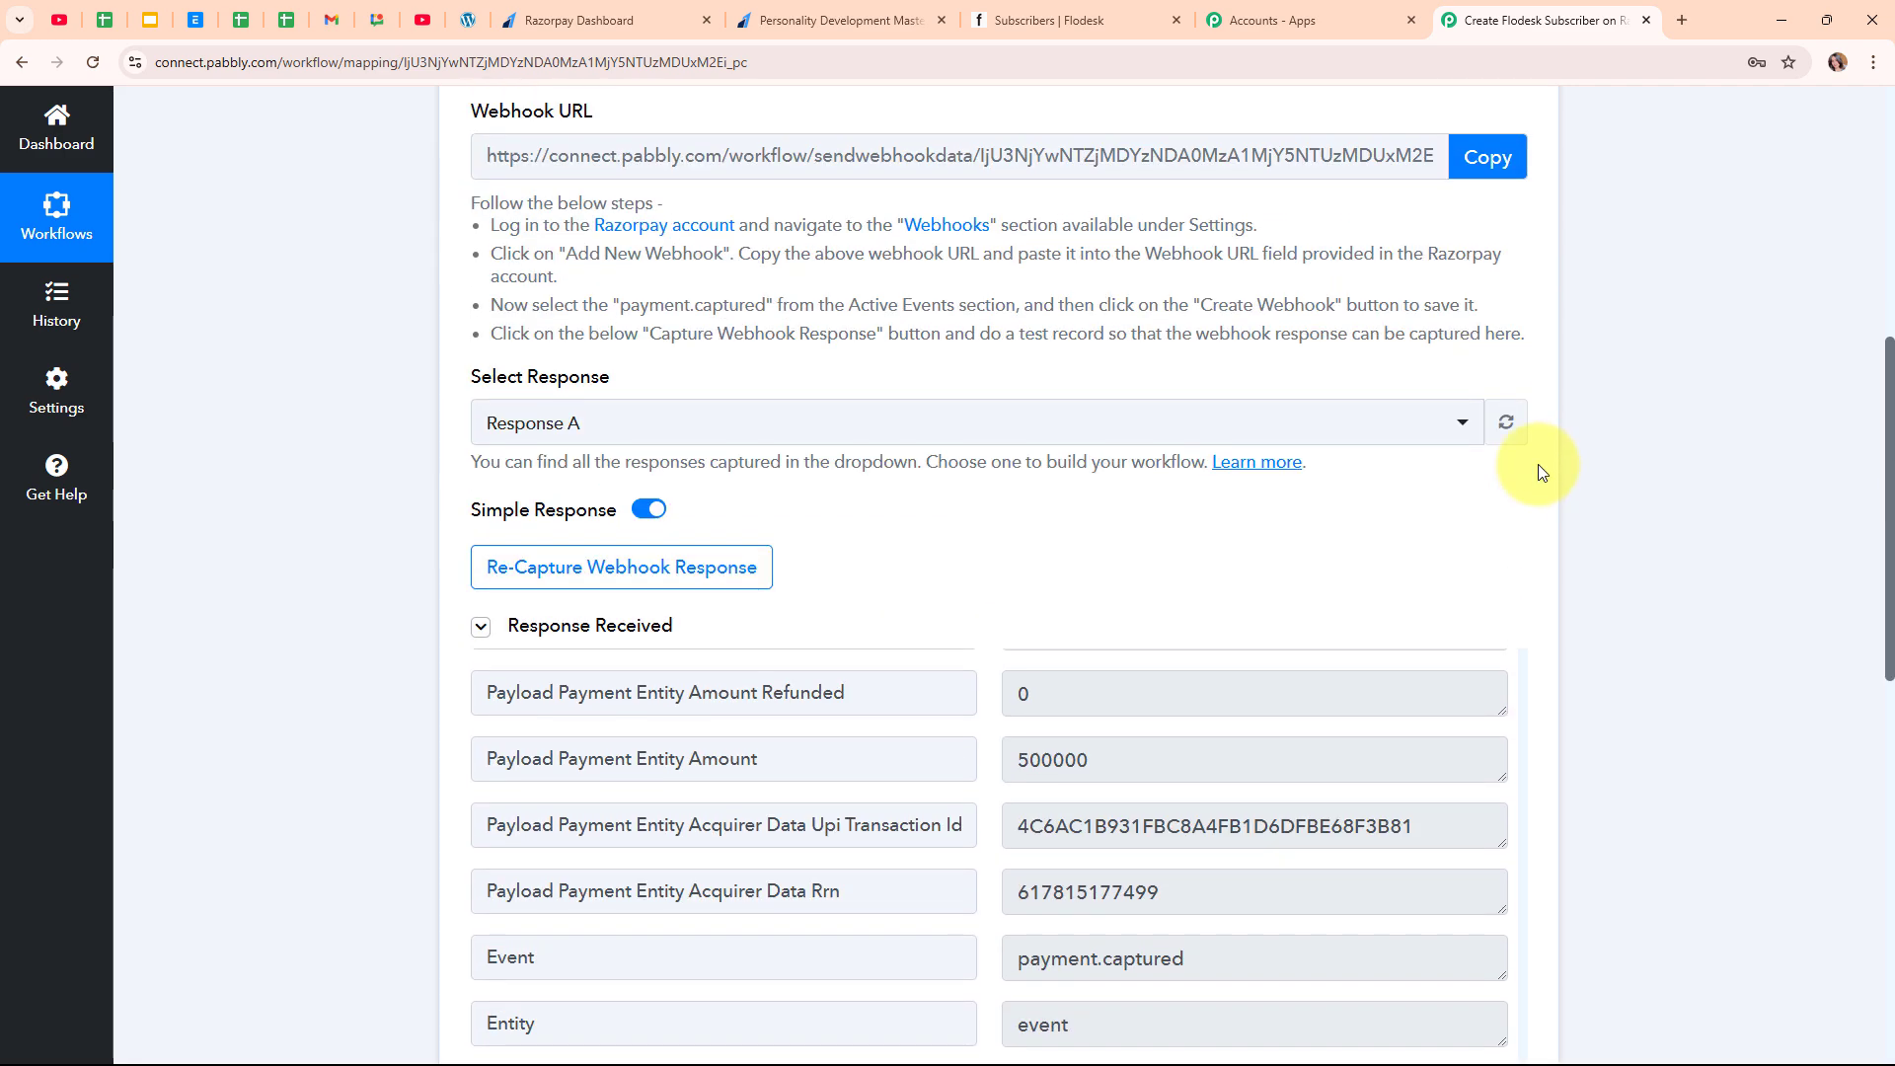
pyautogui.click(1535, 485)
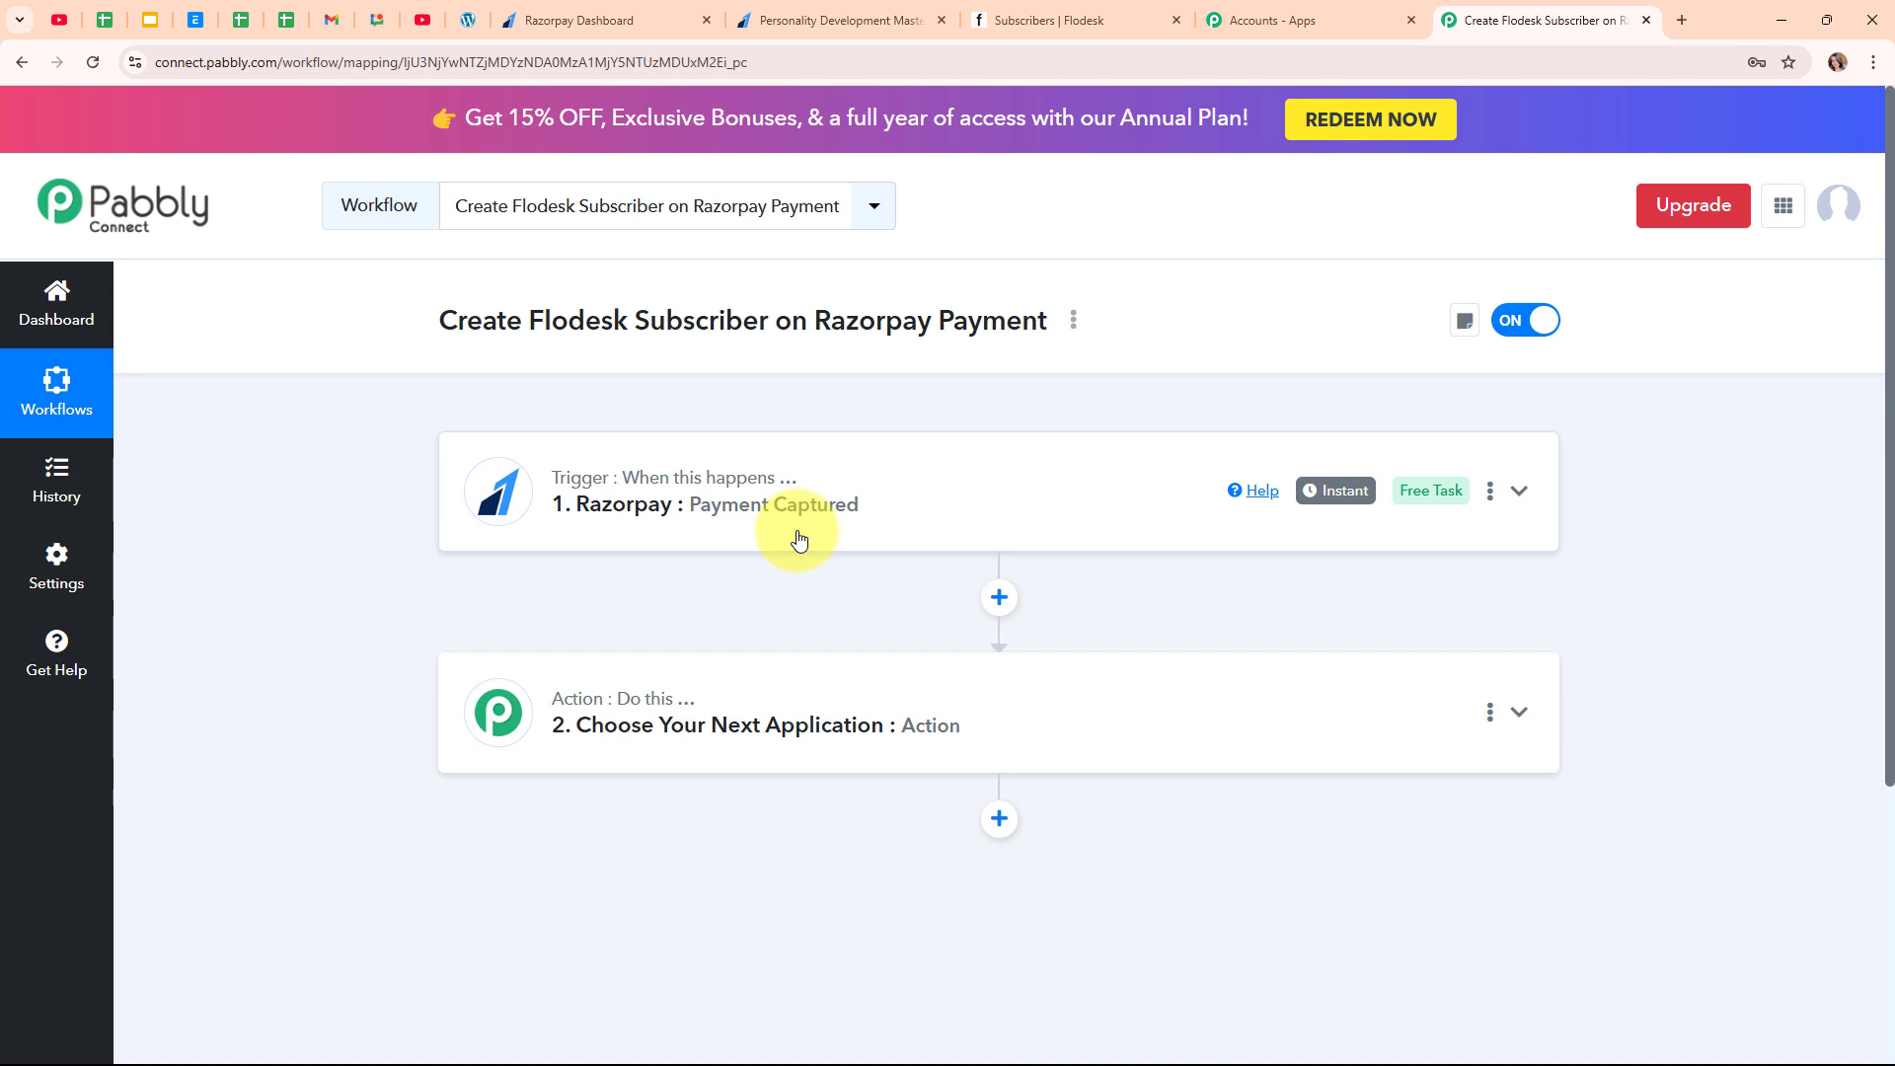
pyautogui.click(956, 704)
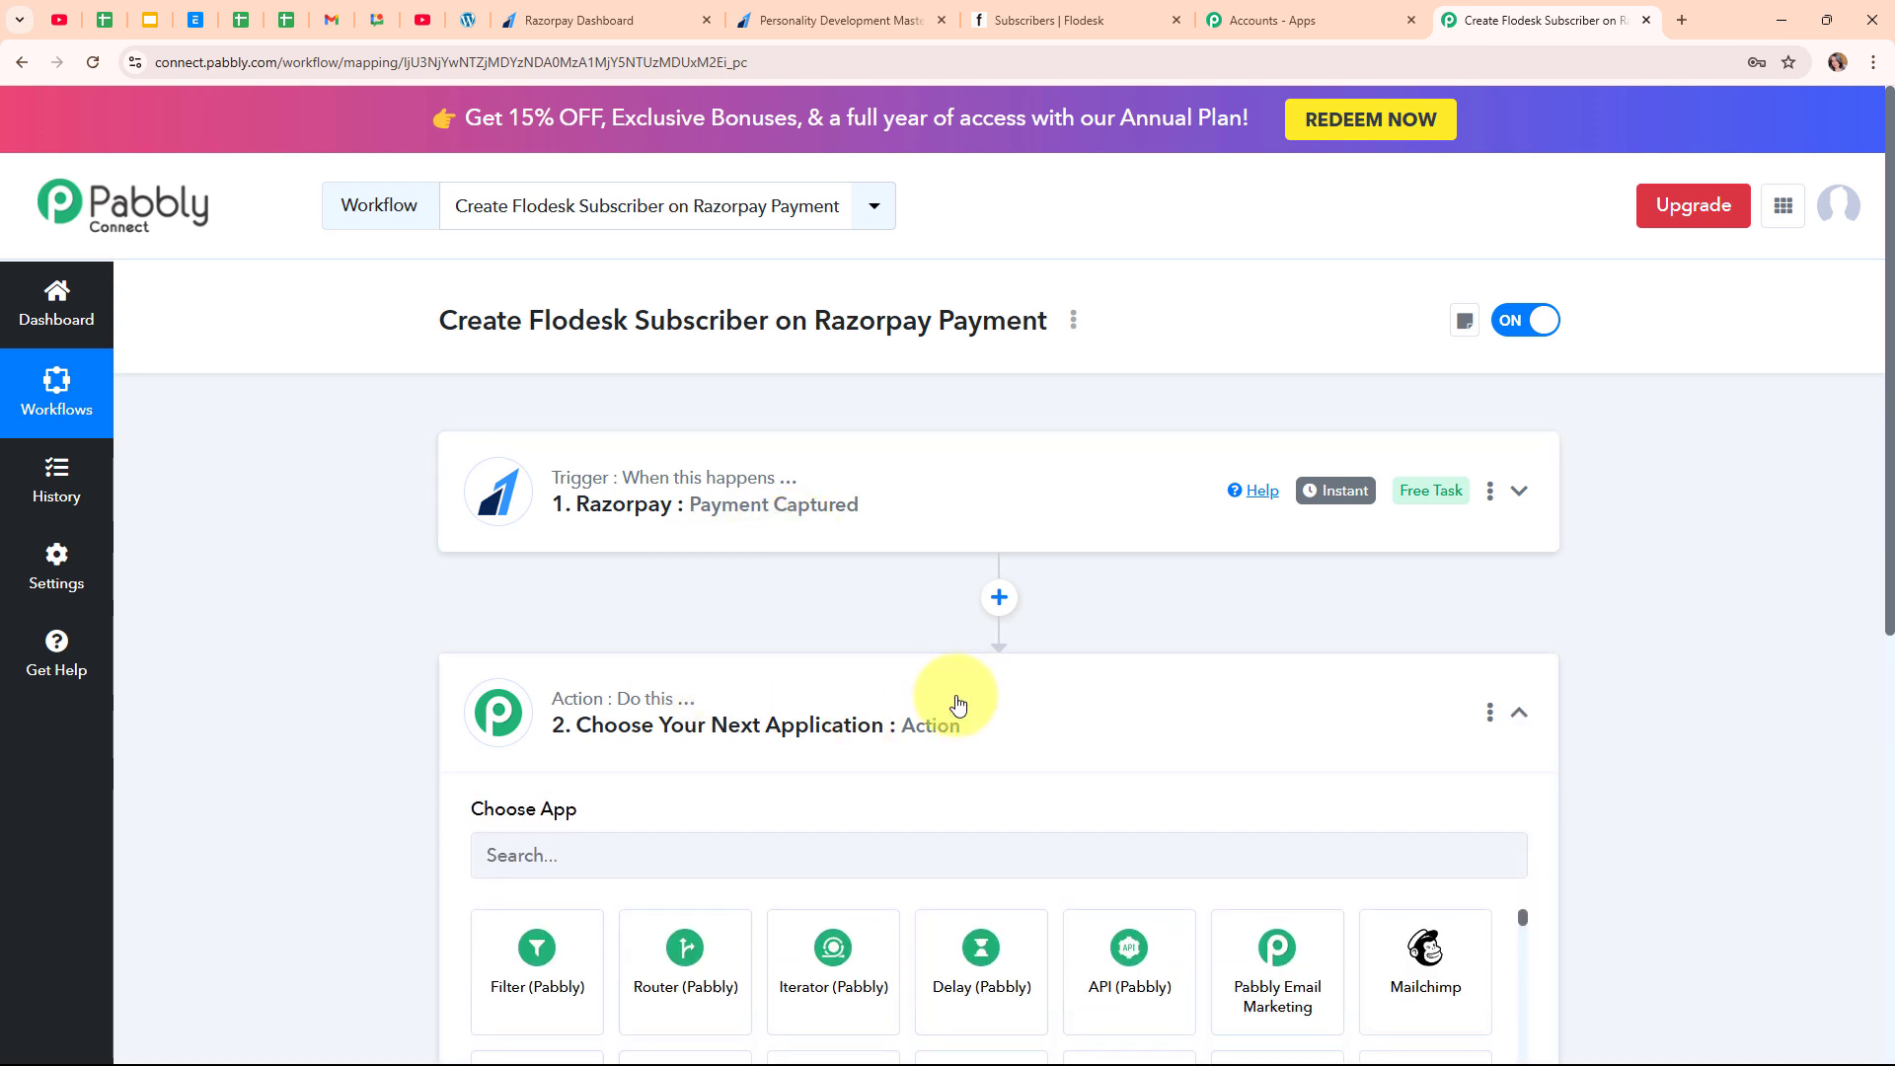
pyautogui.click(731, 501)
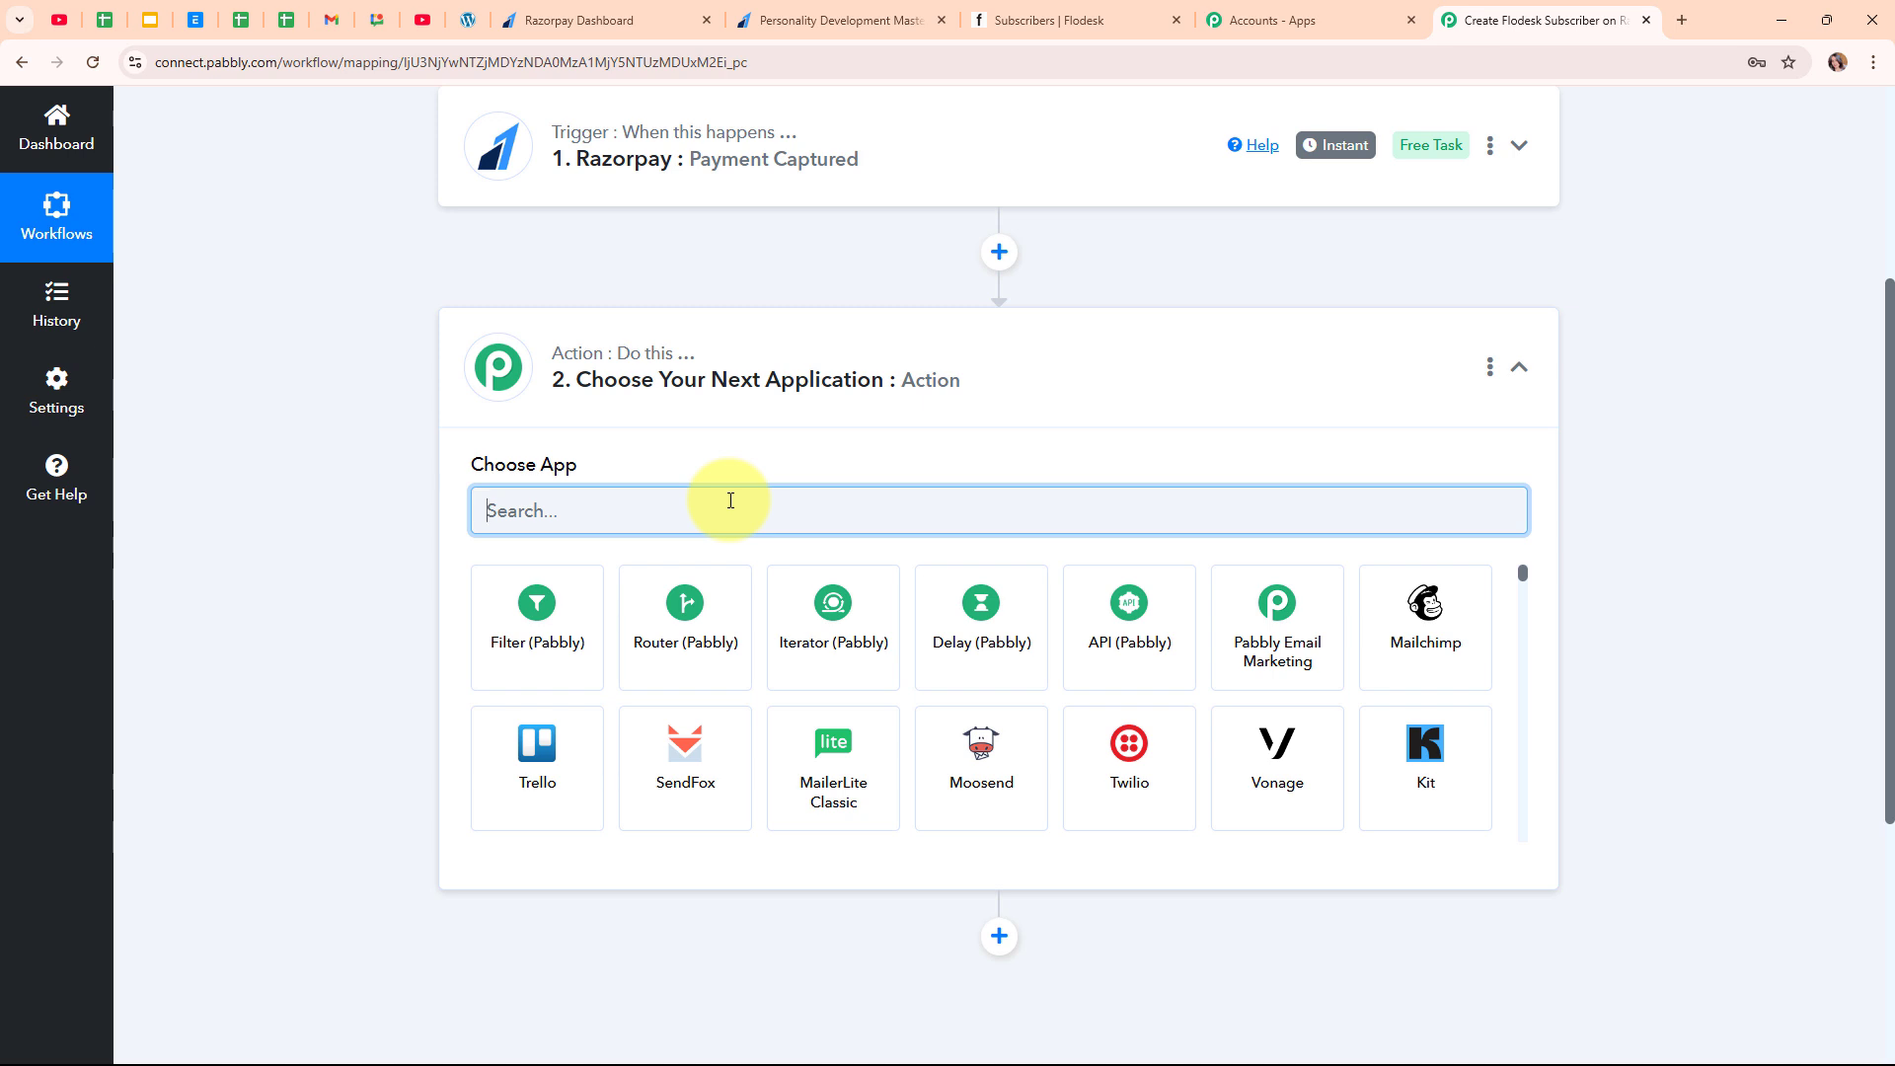
pyautogui.write('Flodes')
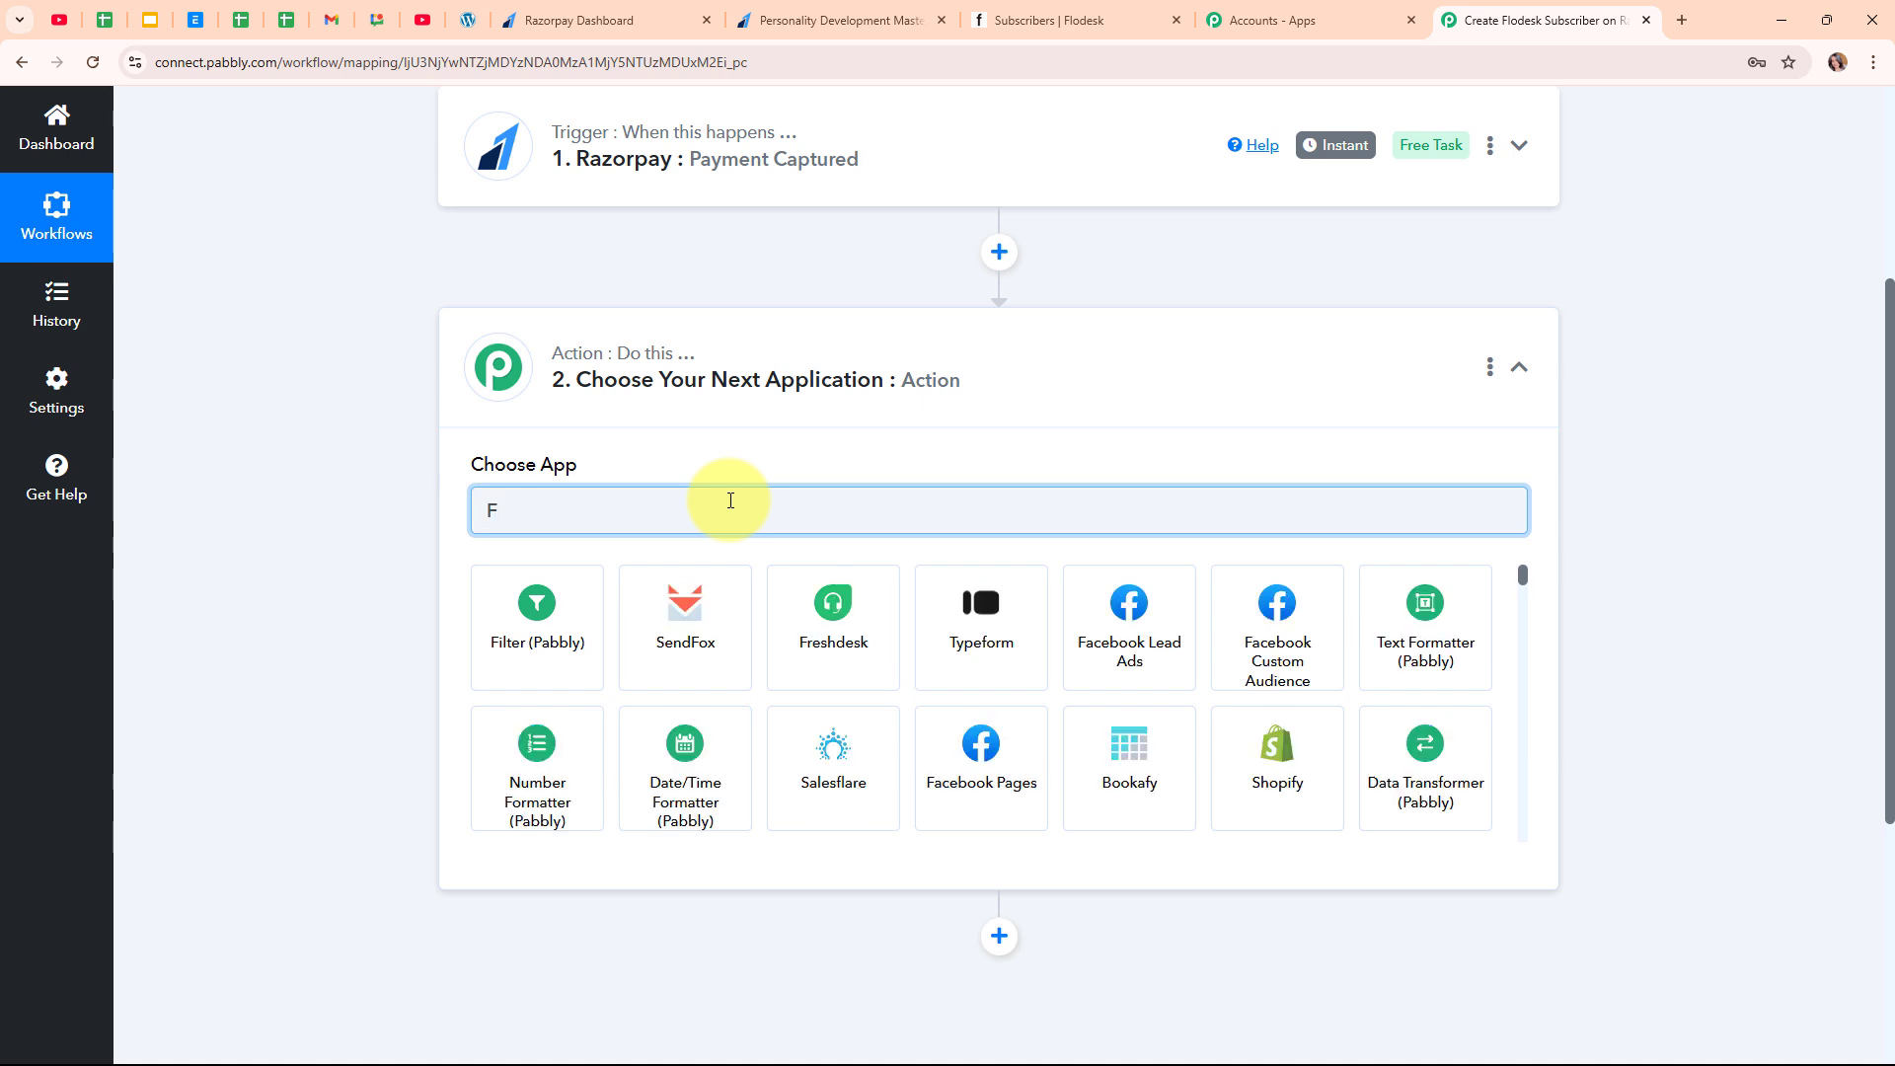
pyautogui.click(590, 632)
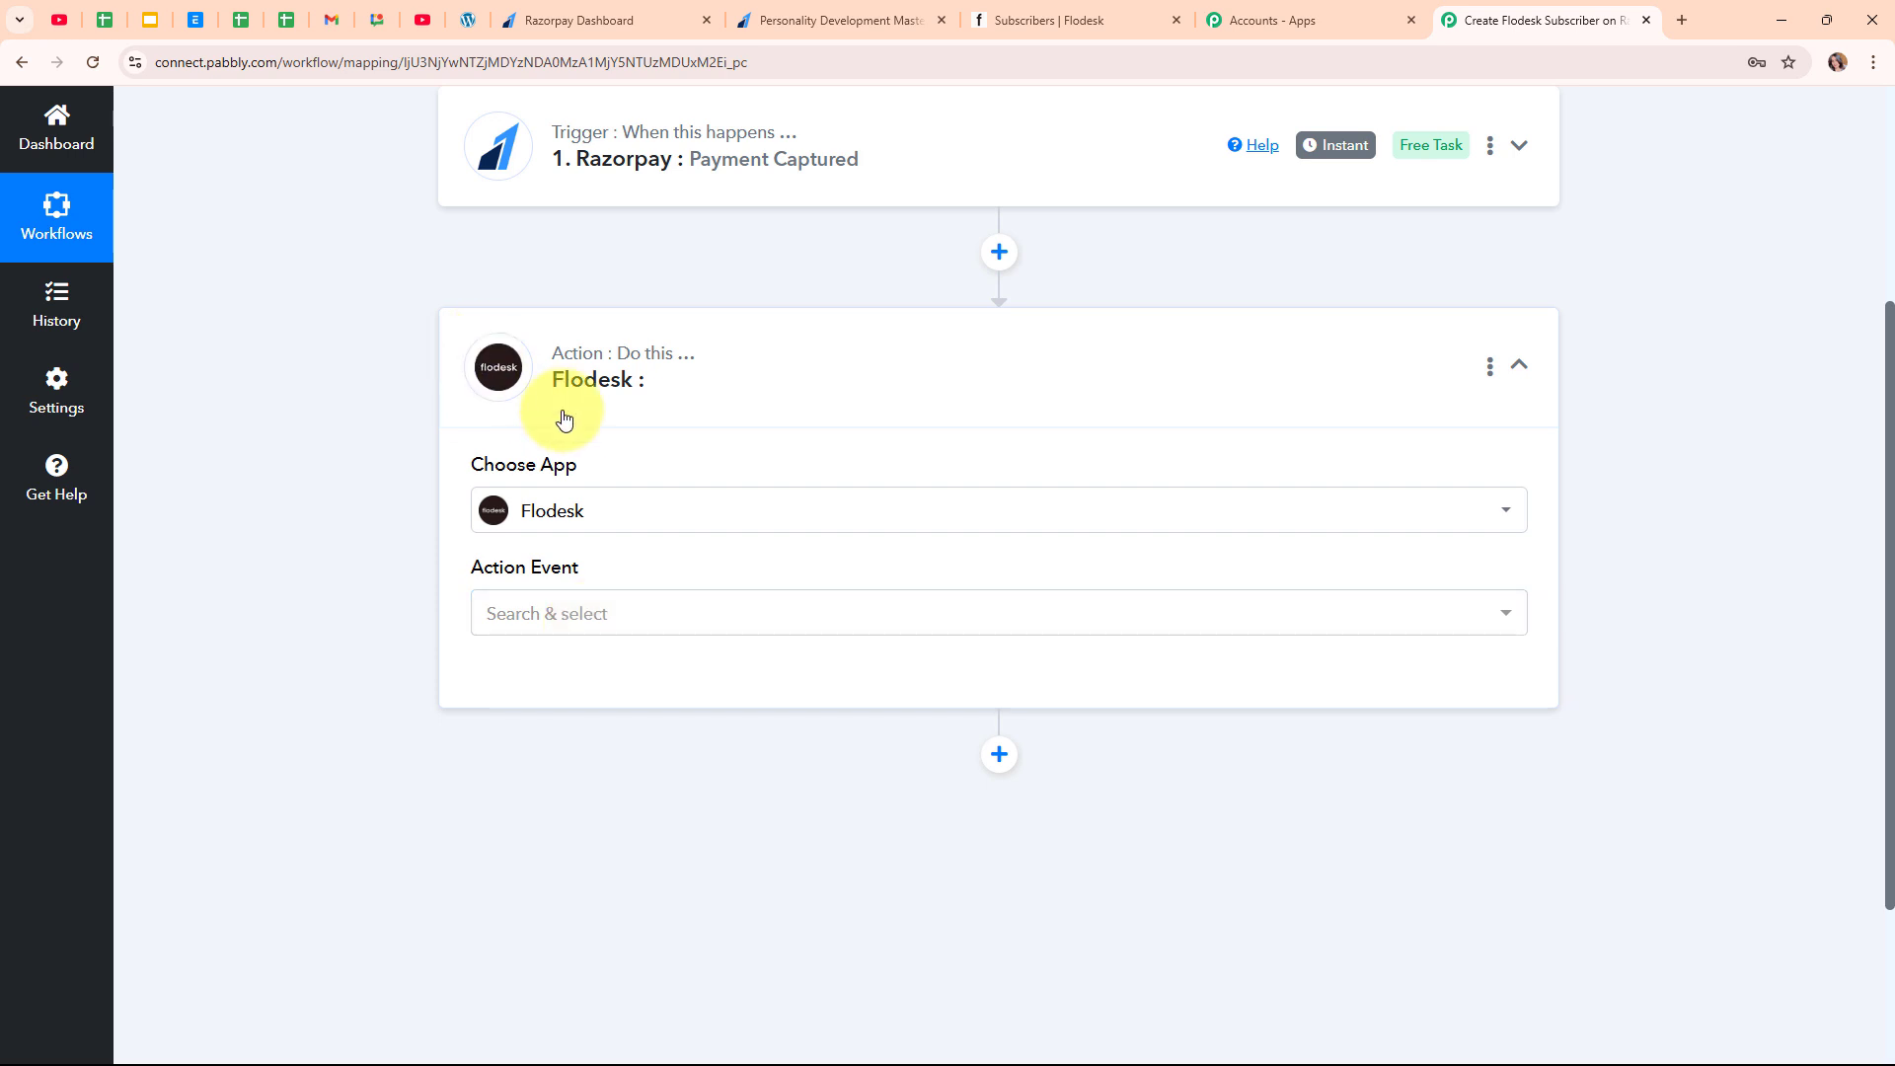
pyautogui.click(545, 621)
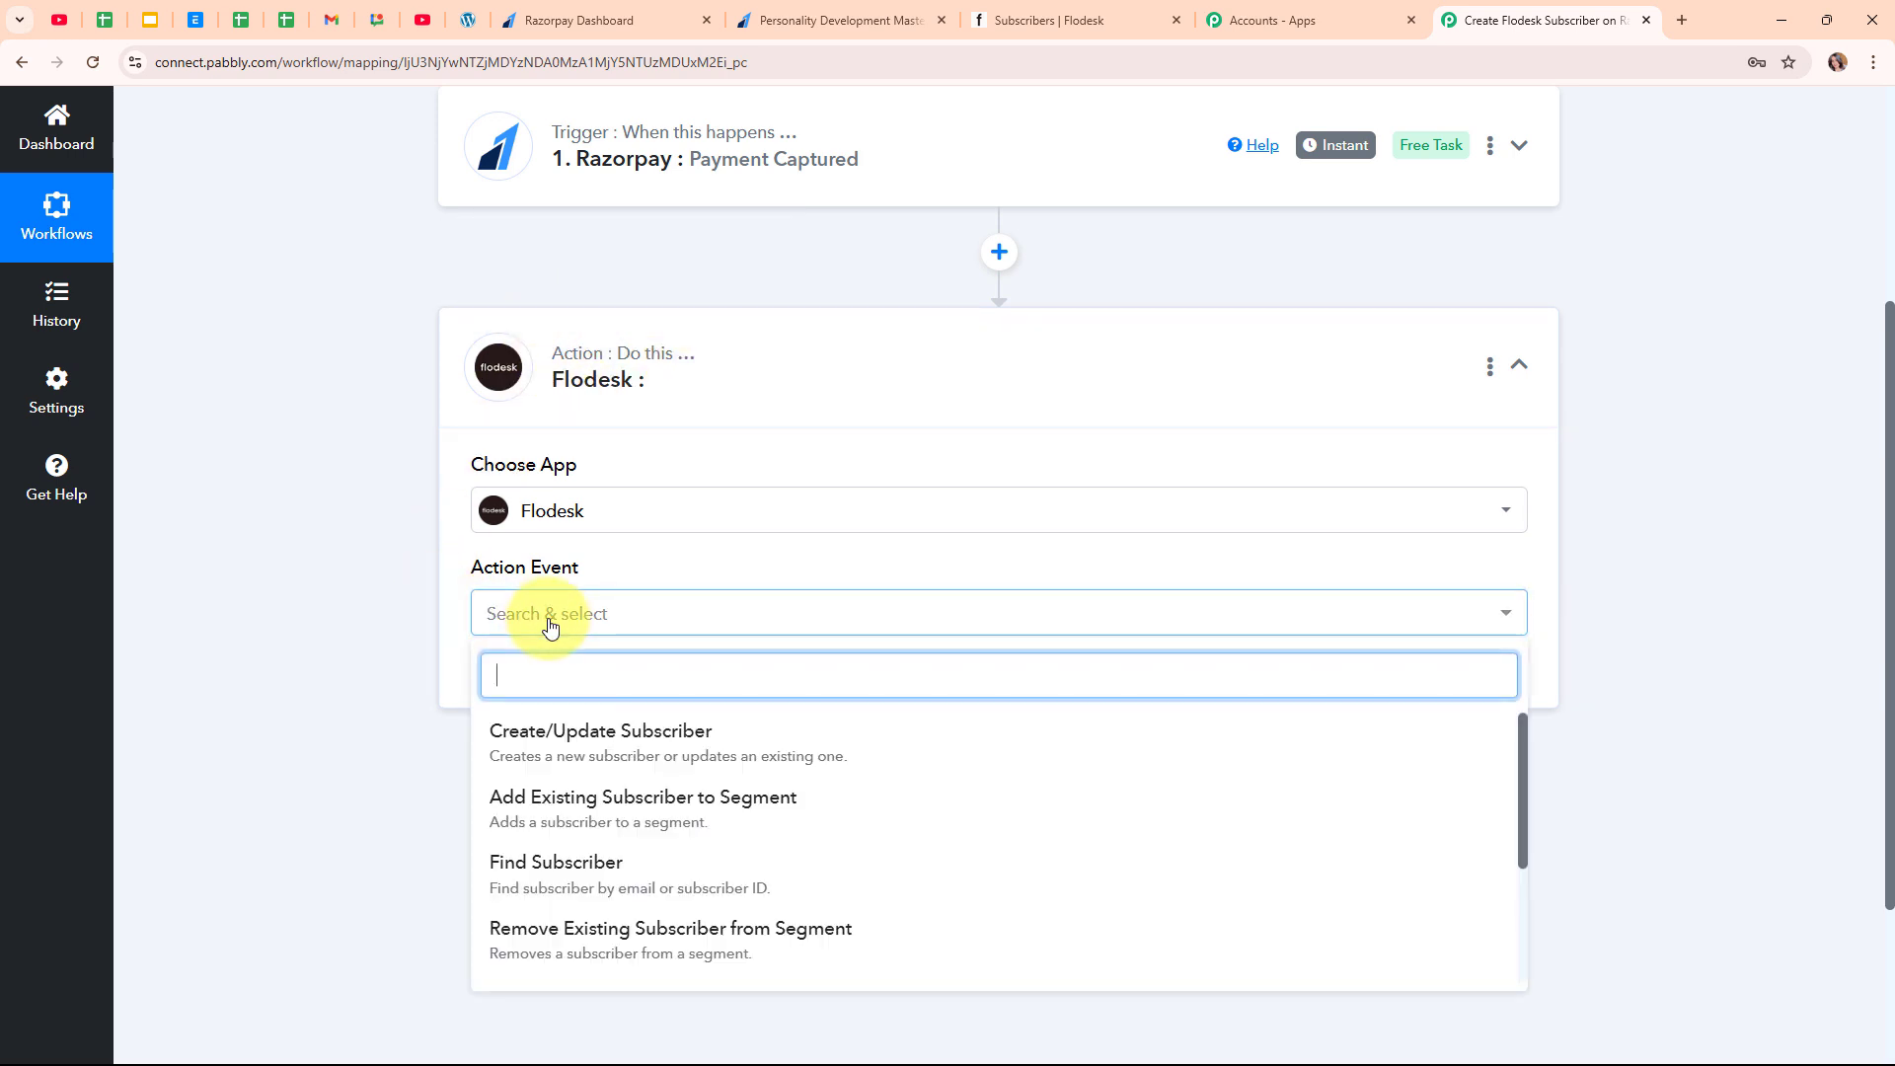
pyautogui.click(628, 735)
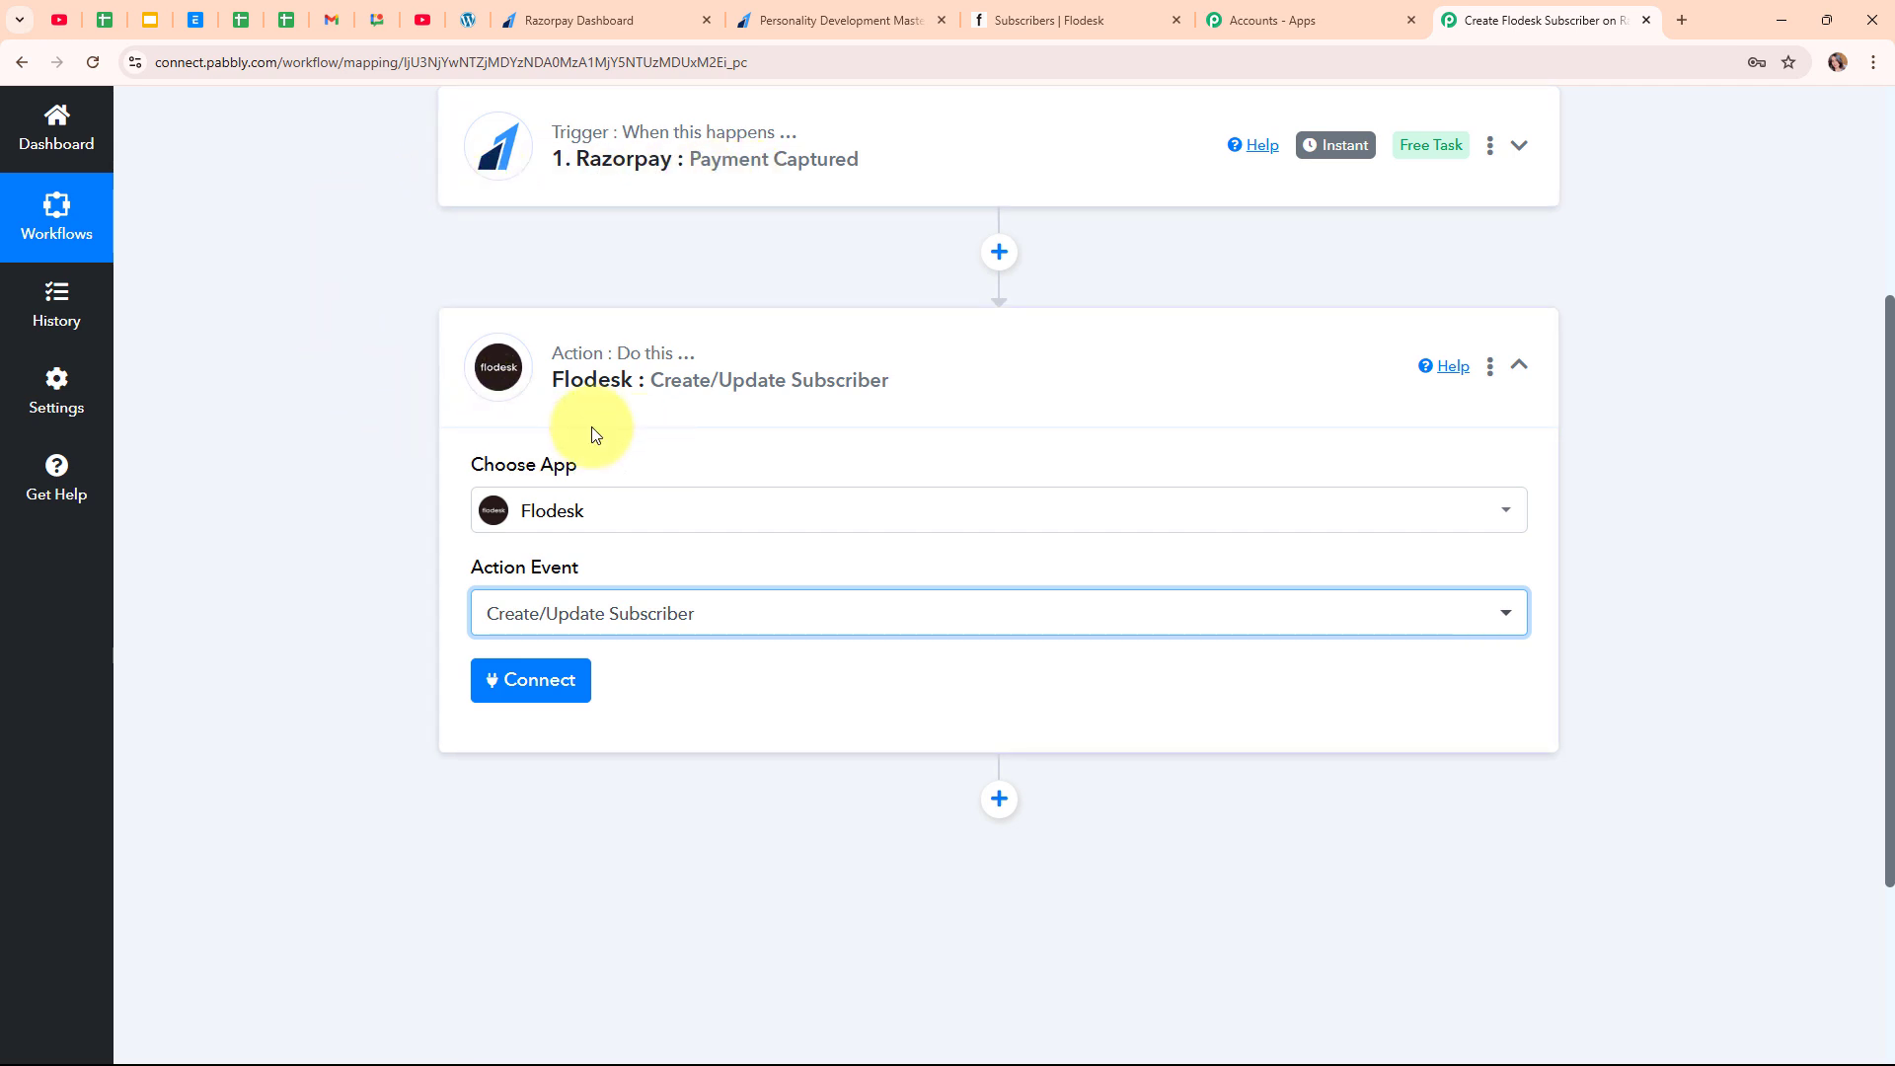
# - Add a new Flodesk connection, sign in to the Flodesk account and allow Pabbly to access it
pyautogui.click(578, 682)
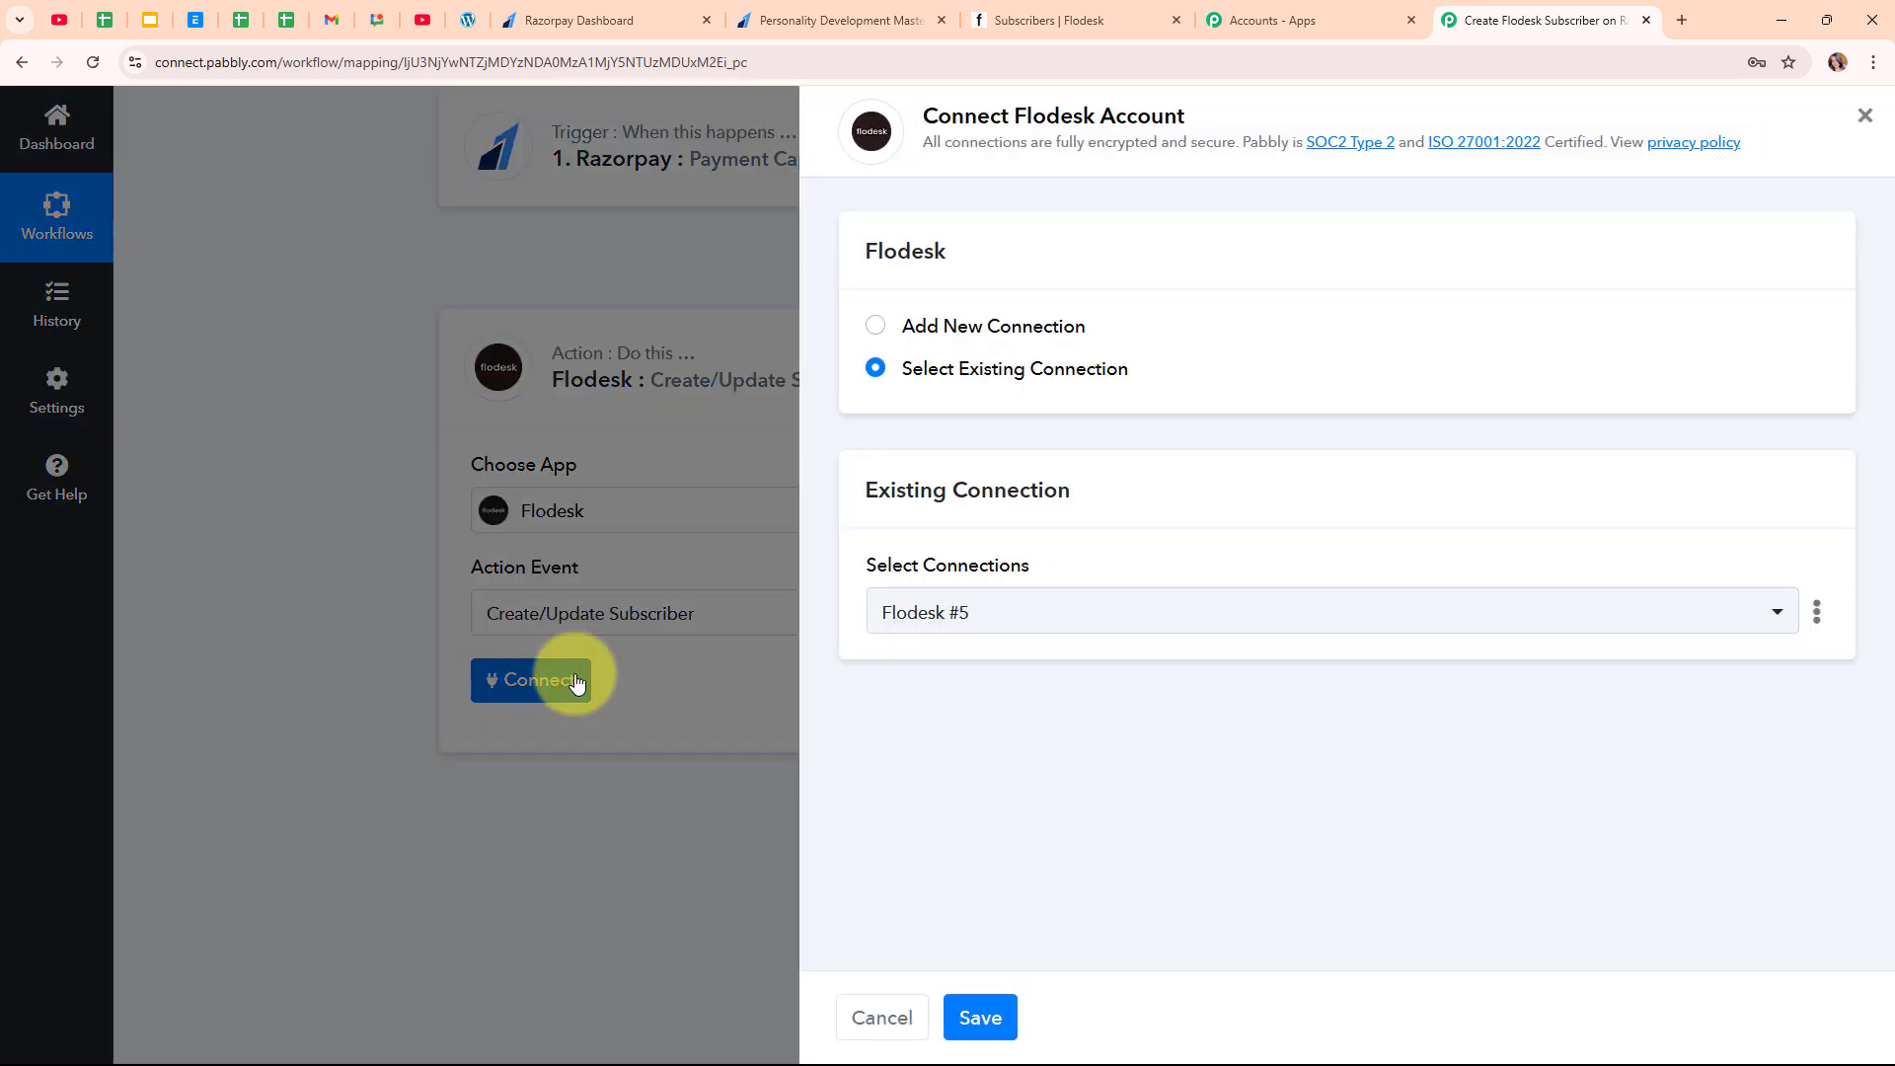
pyautogui.click(875, 332)
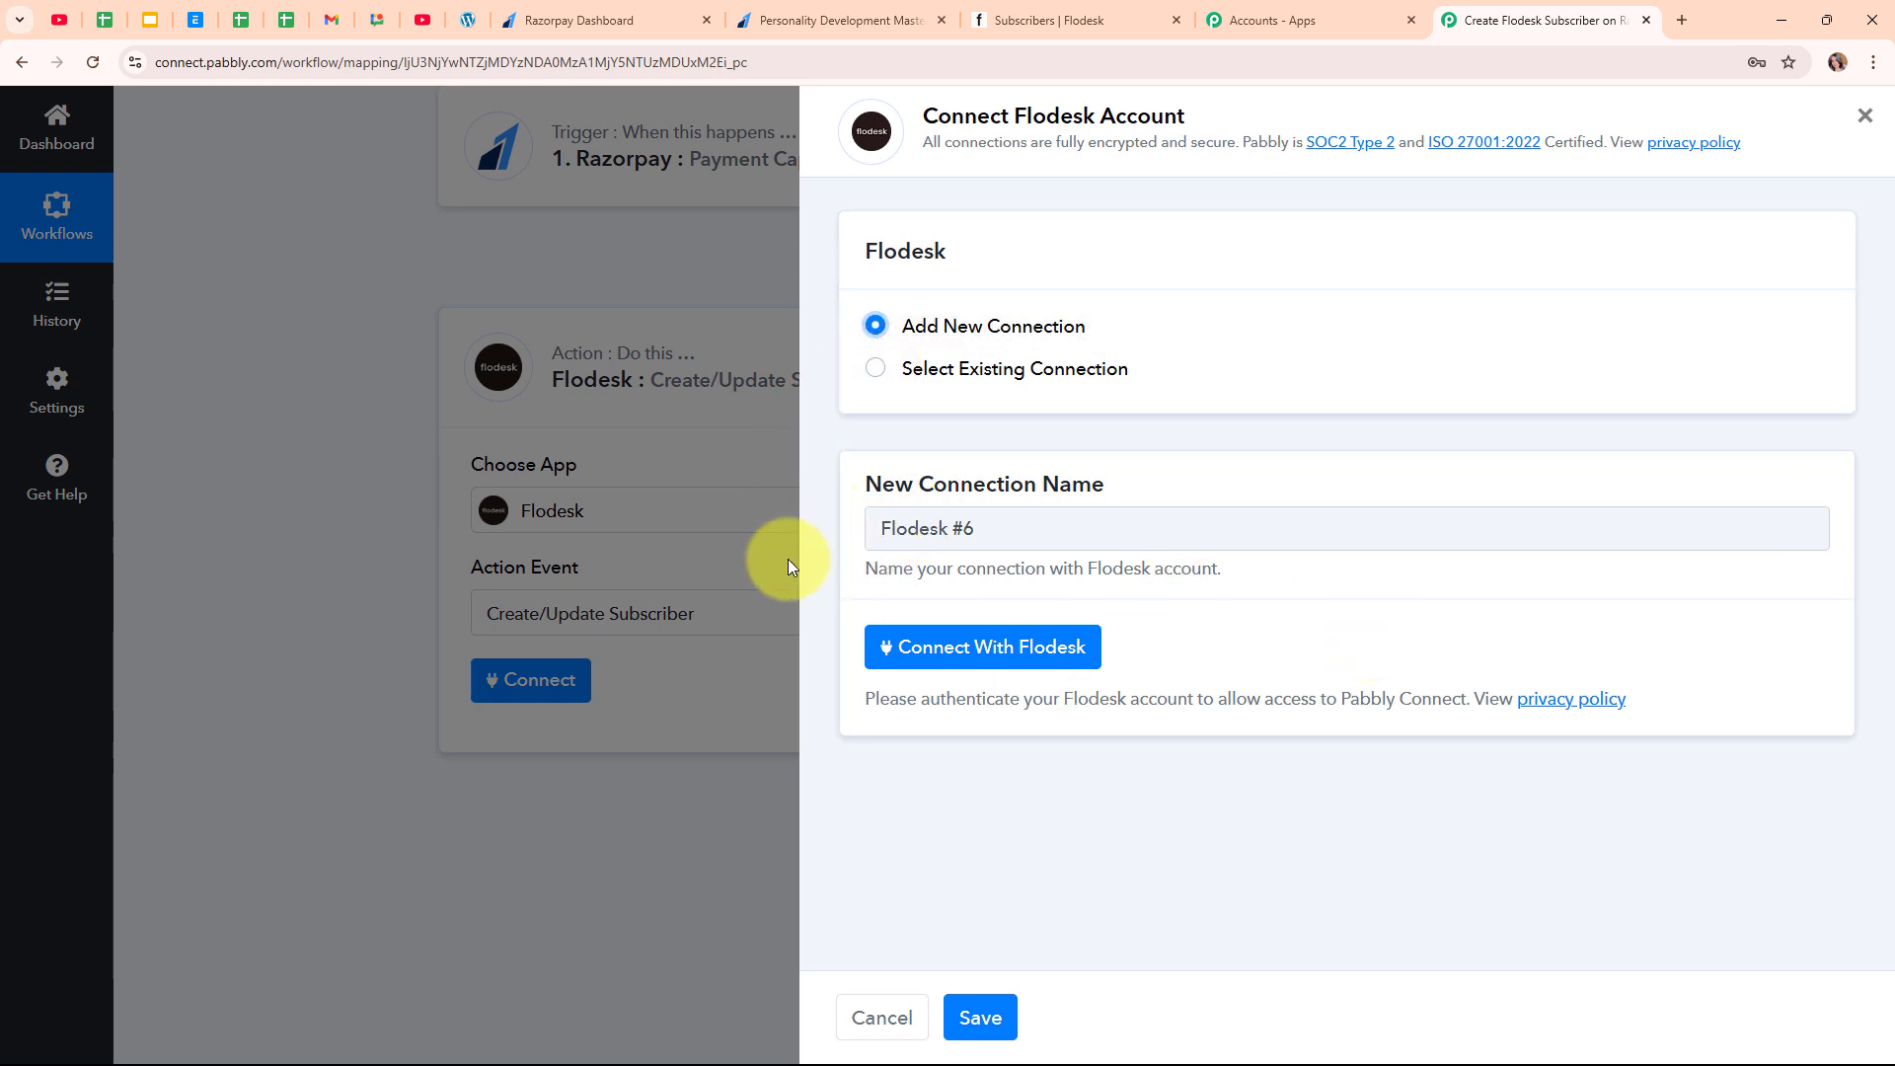
pyautogui.click(1022, 669)
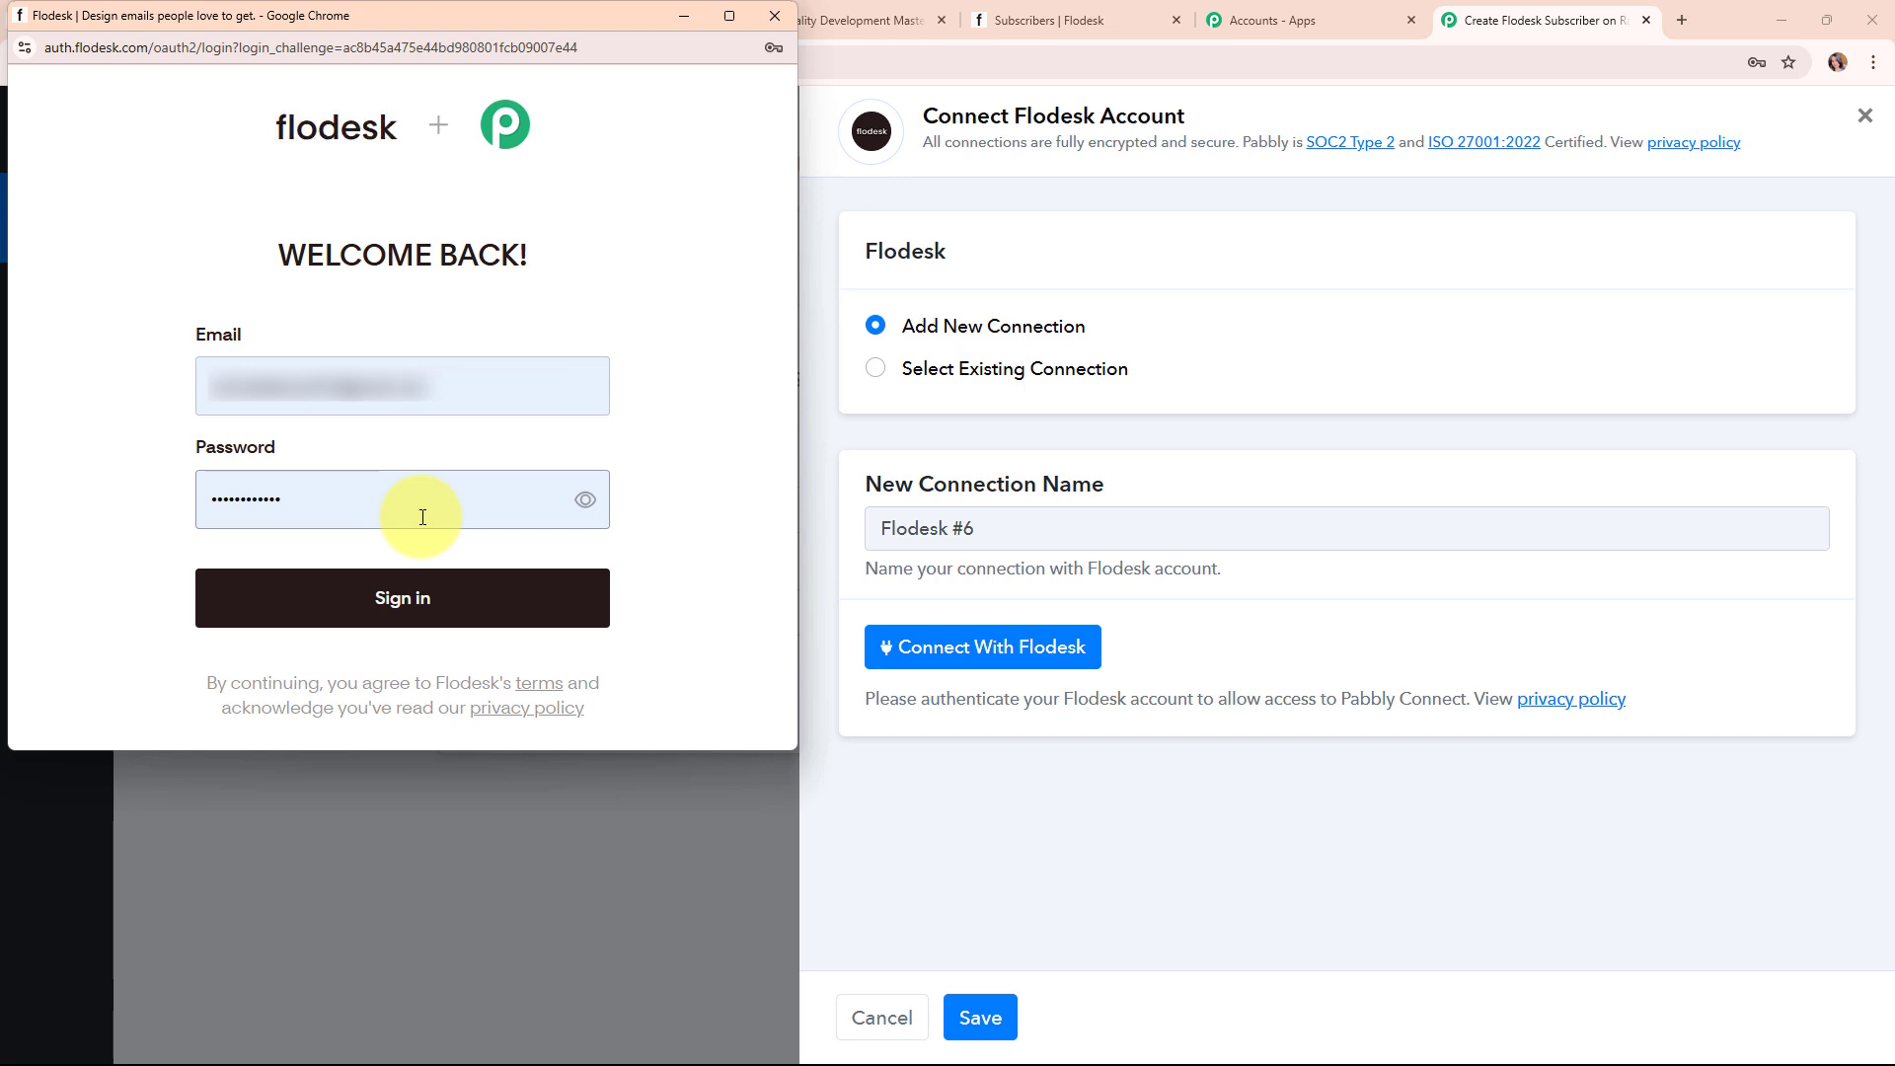
pyautogui.click(409, 619)
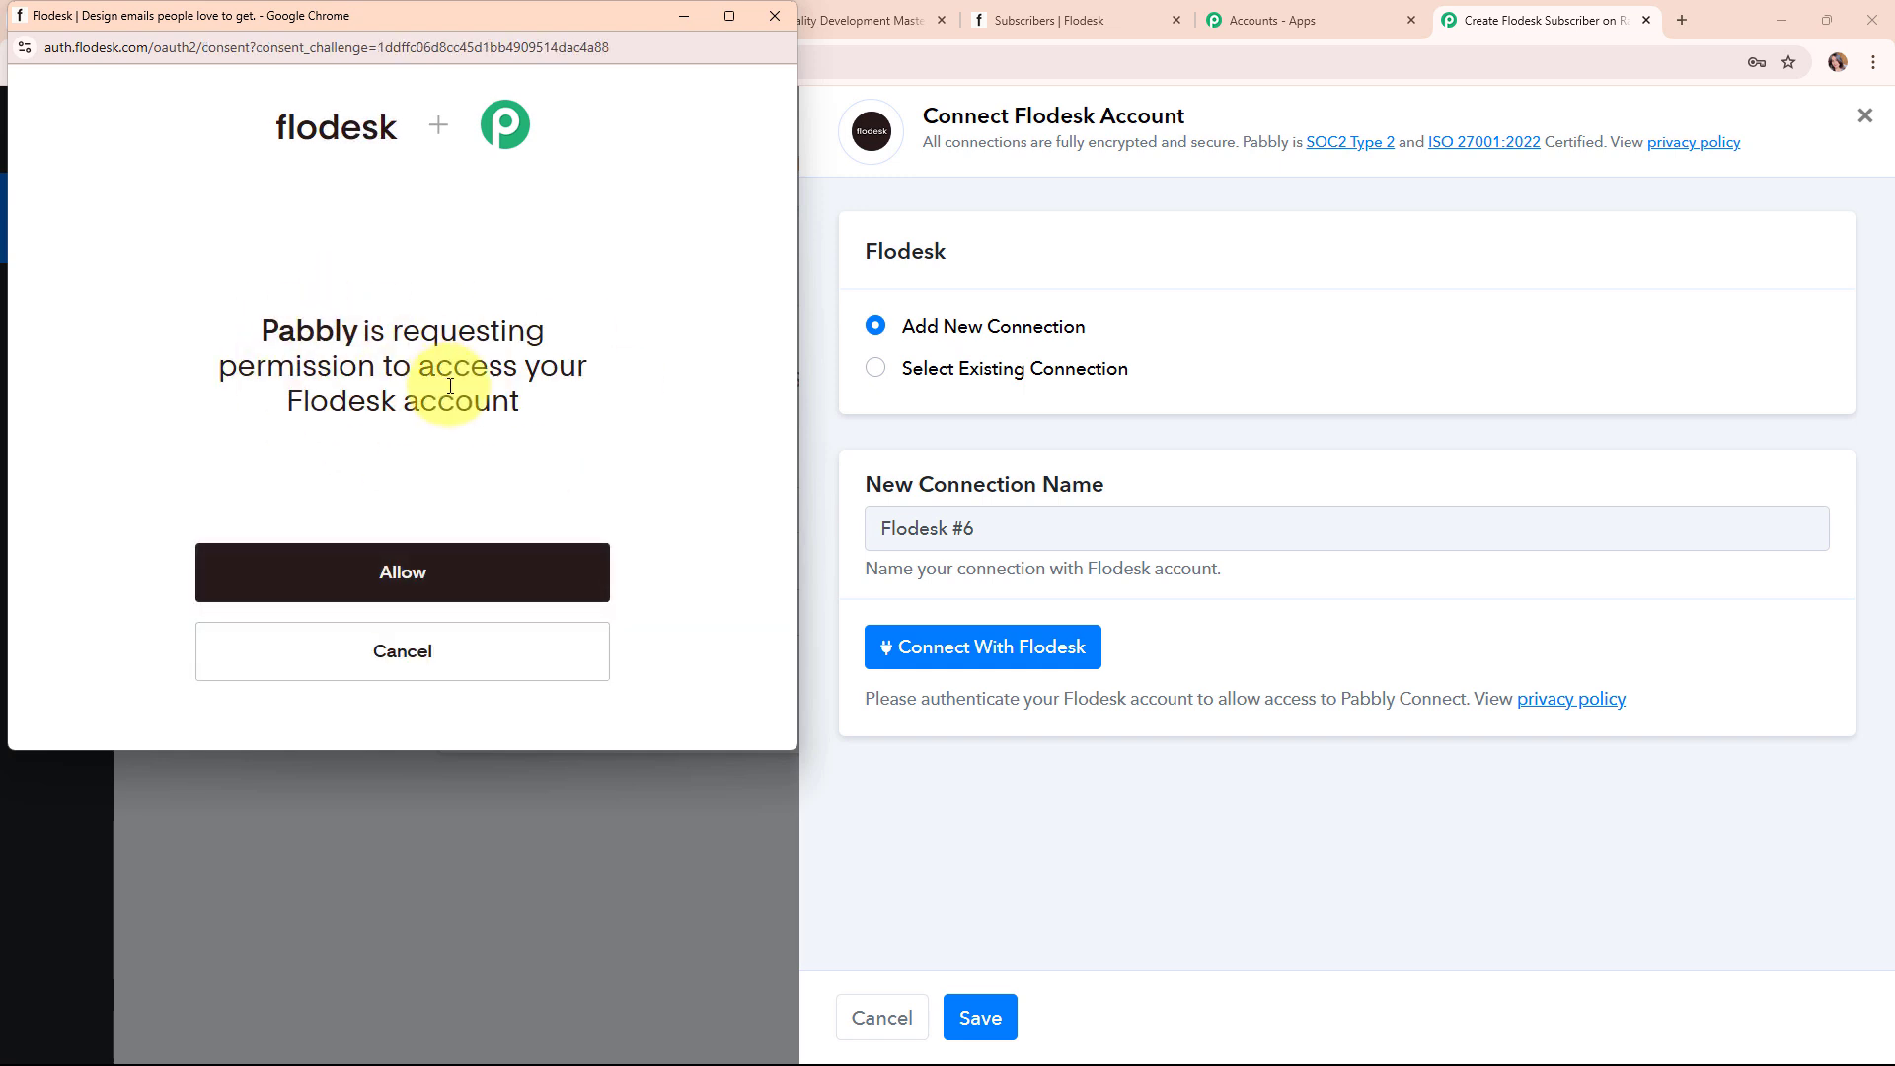
pyautogui.click(457, 565)
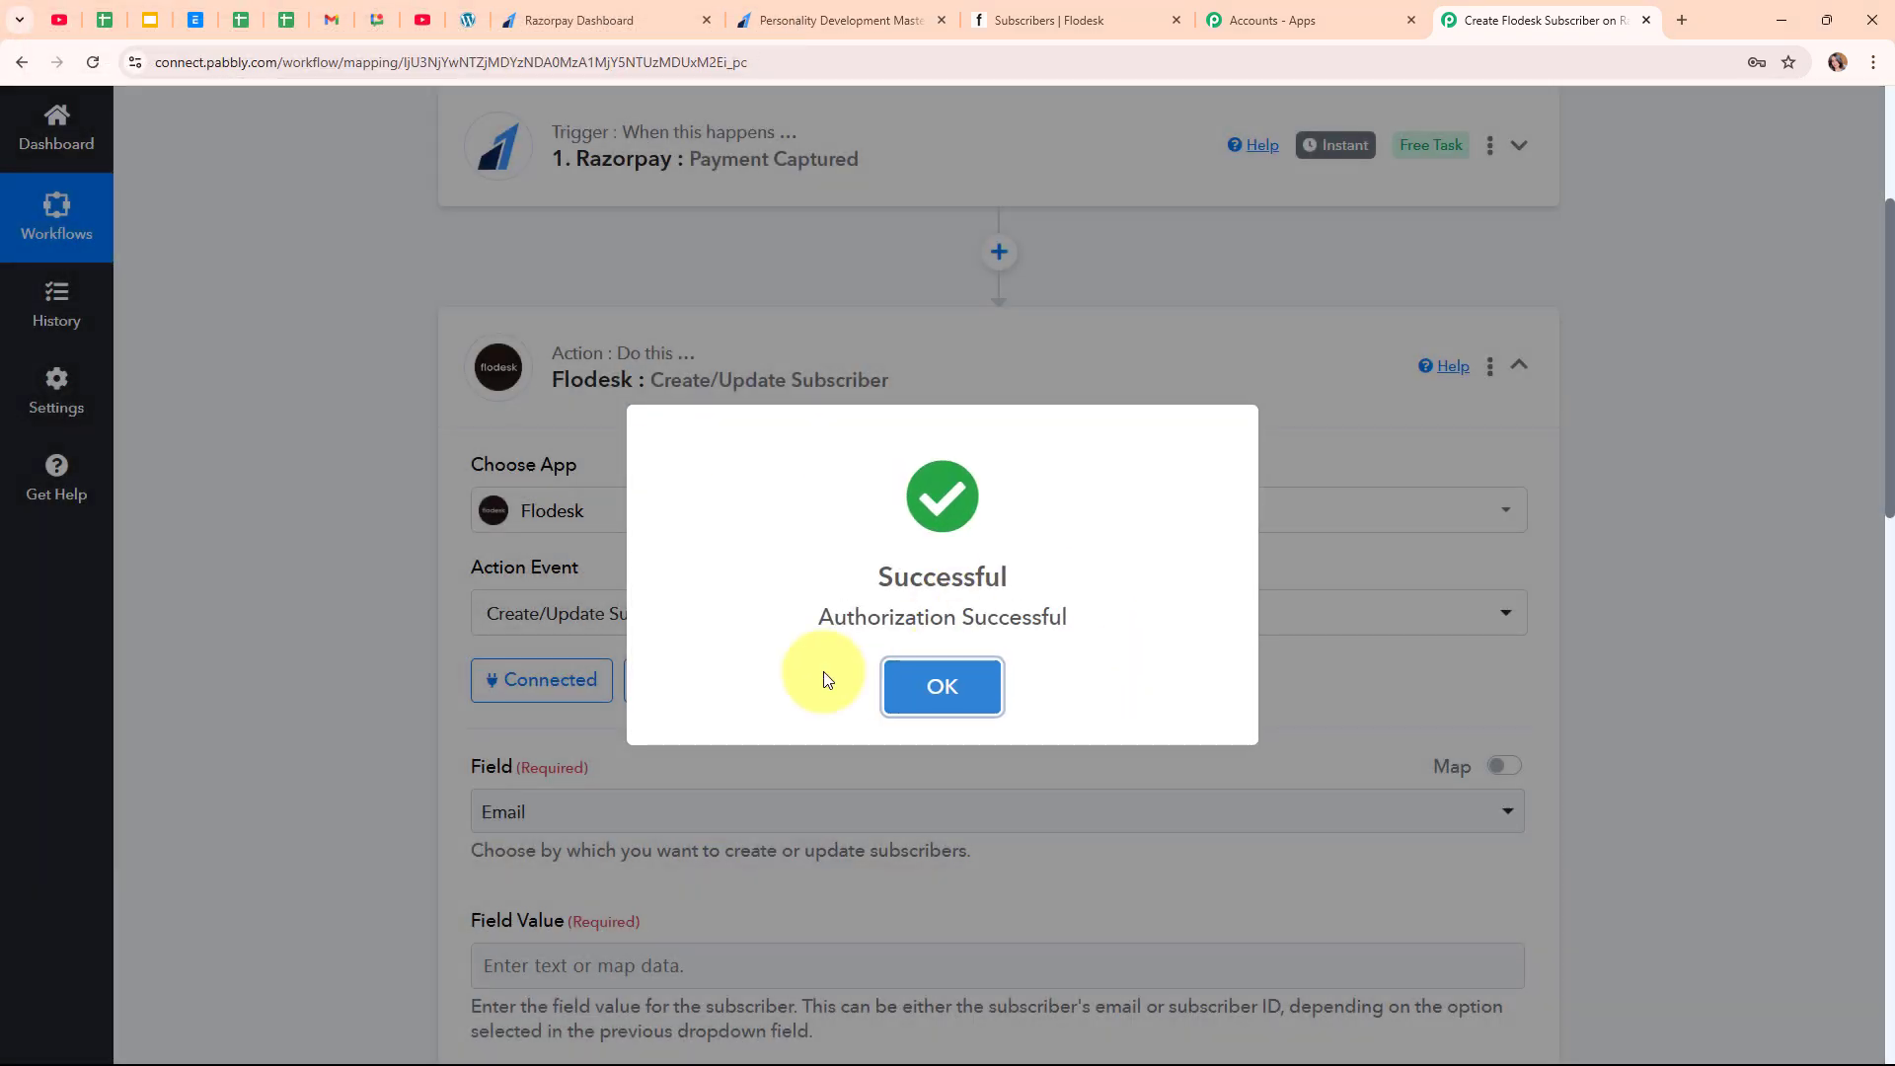
pyautogui.click(893, 683)
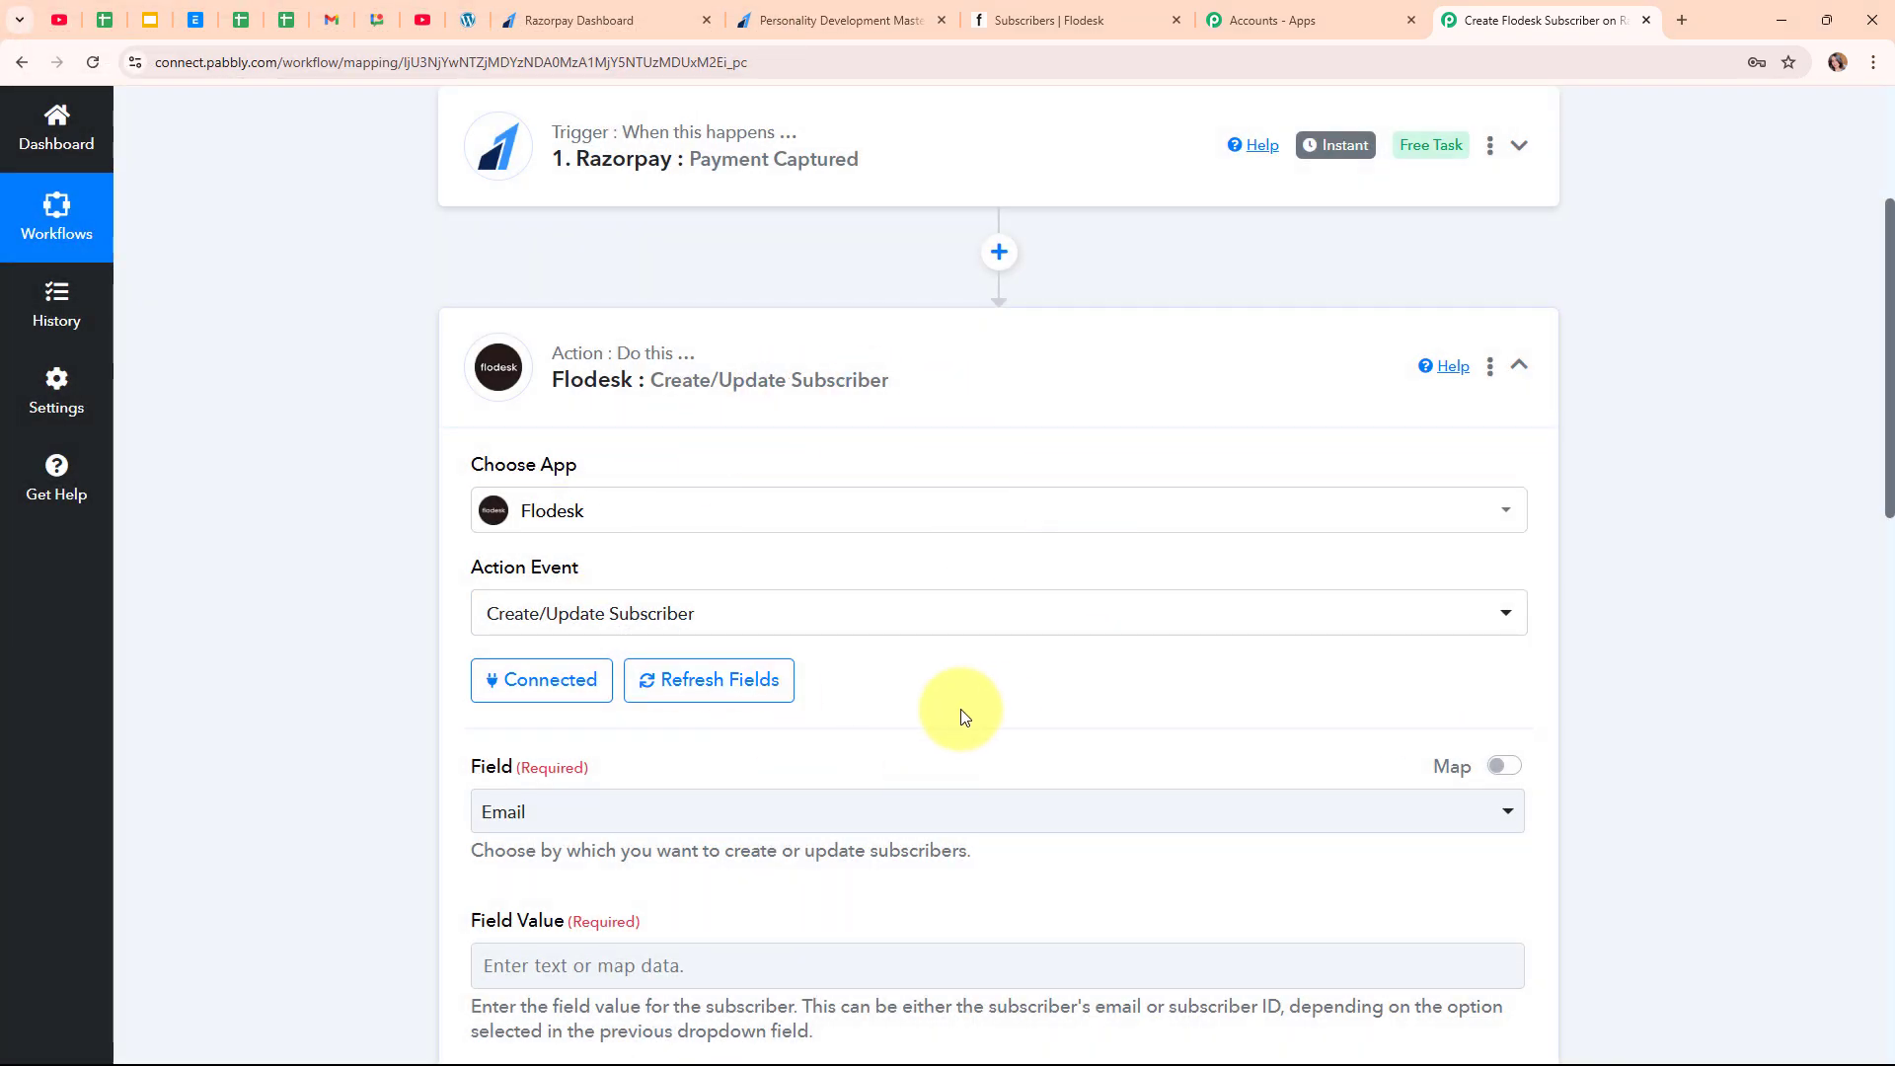
# - Choose Email as the field by which Flodesk subscribers are created or updated
pyautogui.scroll(-5, 965, 713)
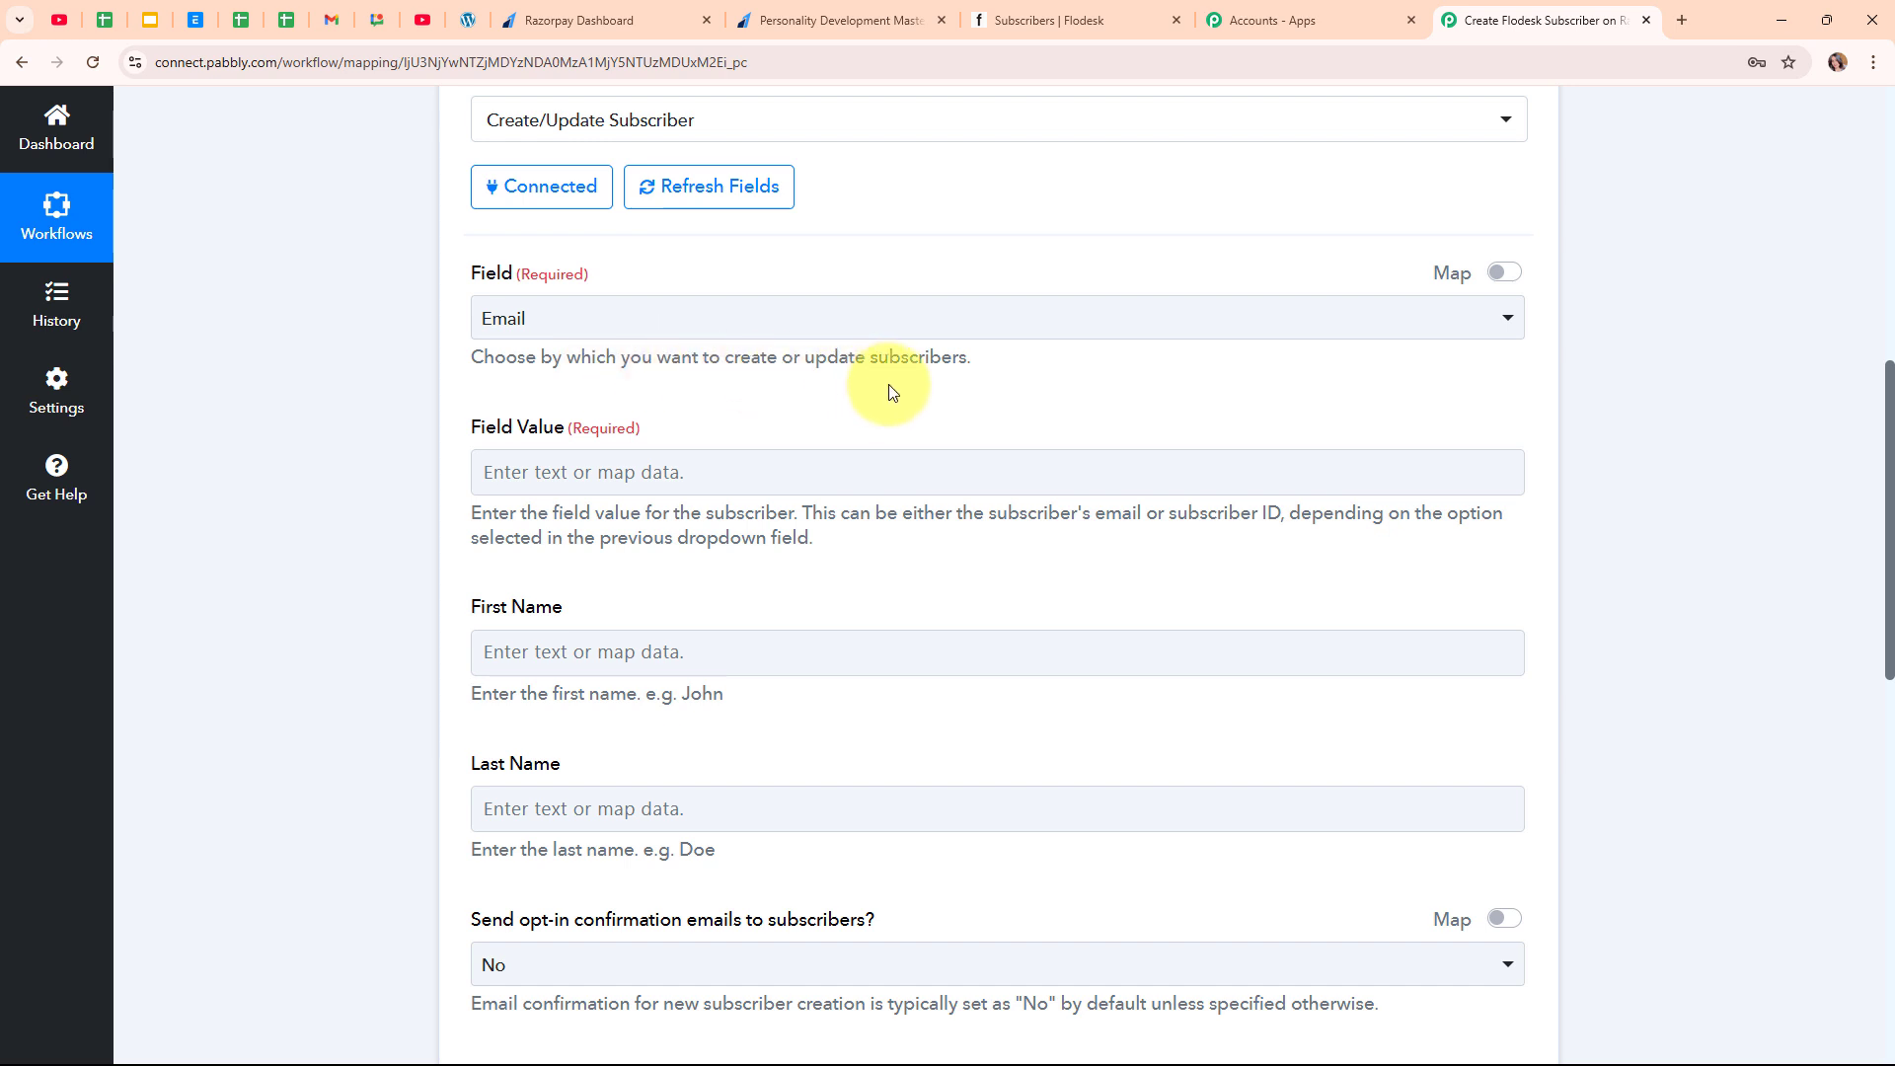
pyautogui.click(939, 327)
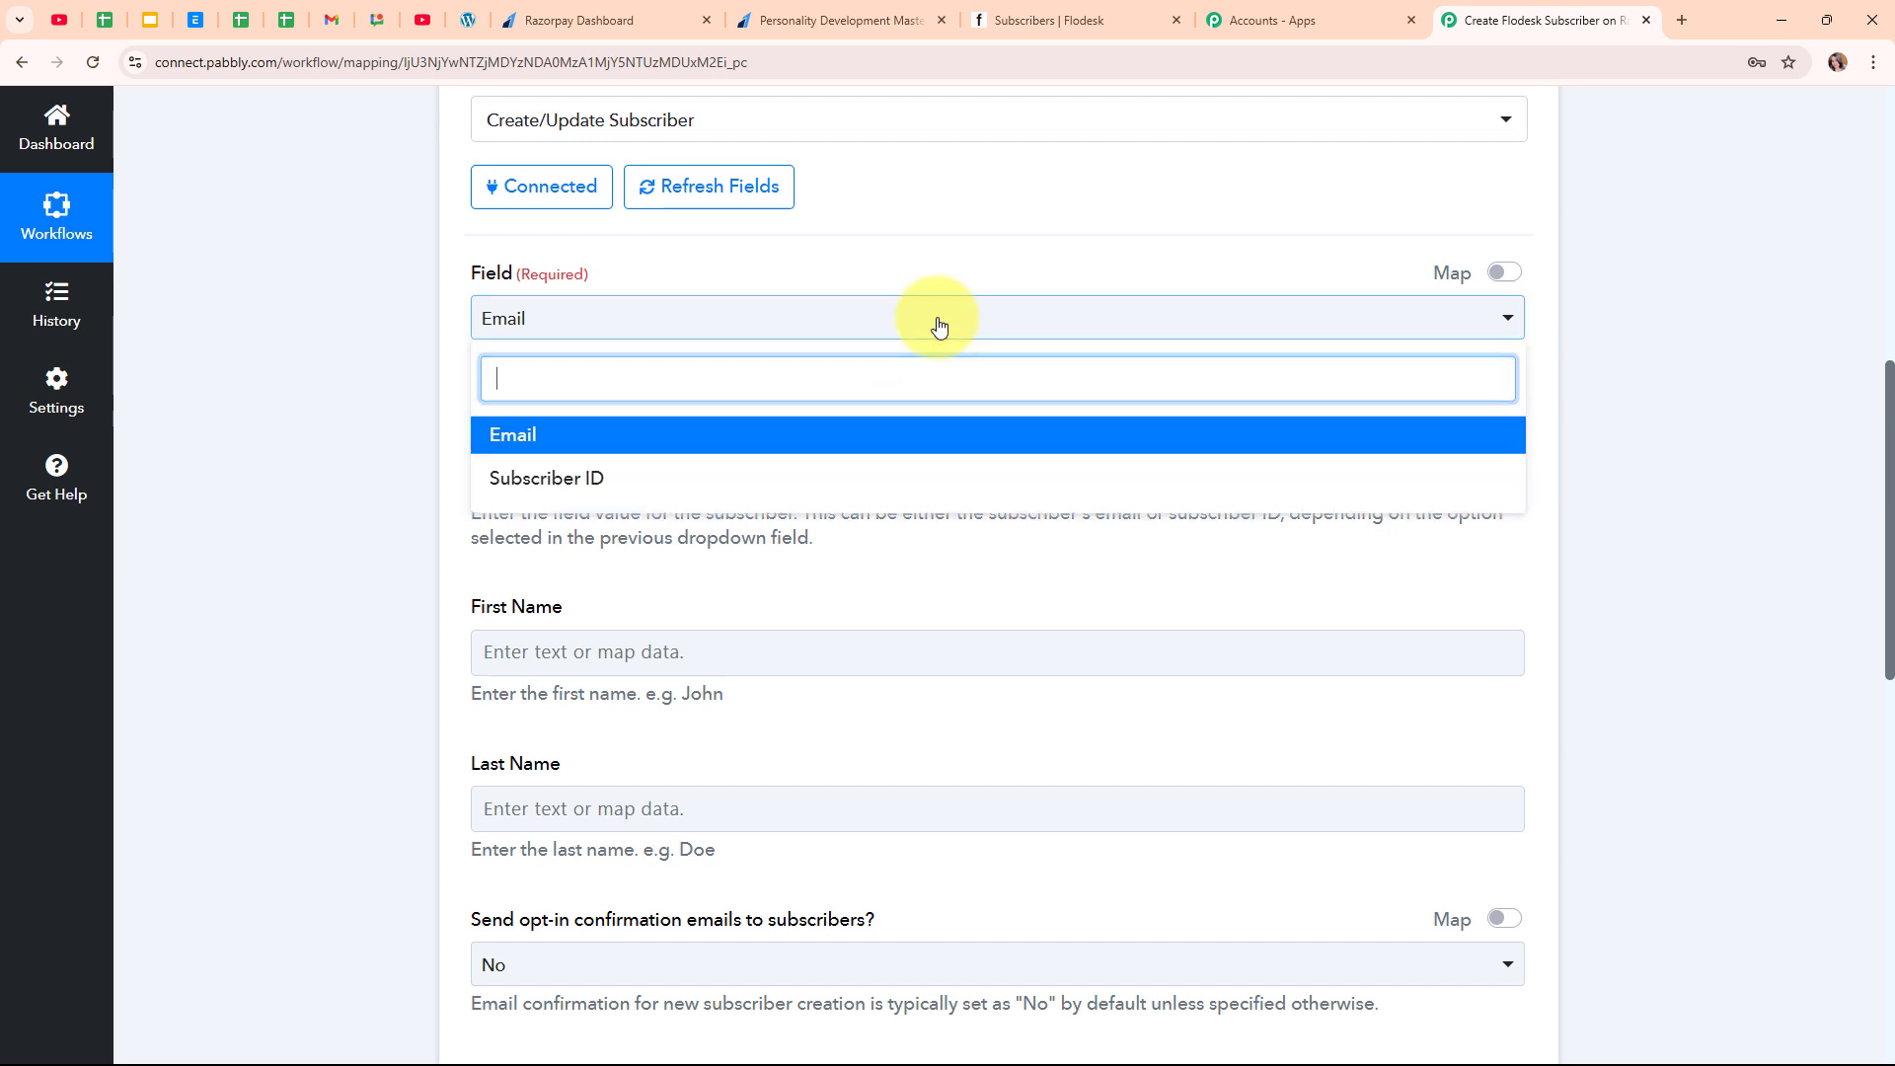
pyautogui.click(582, 444)
pyautogui.scroll(-1, 1020, 423)
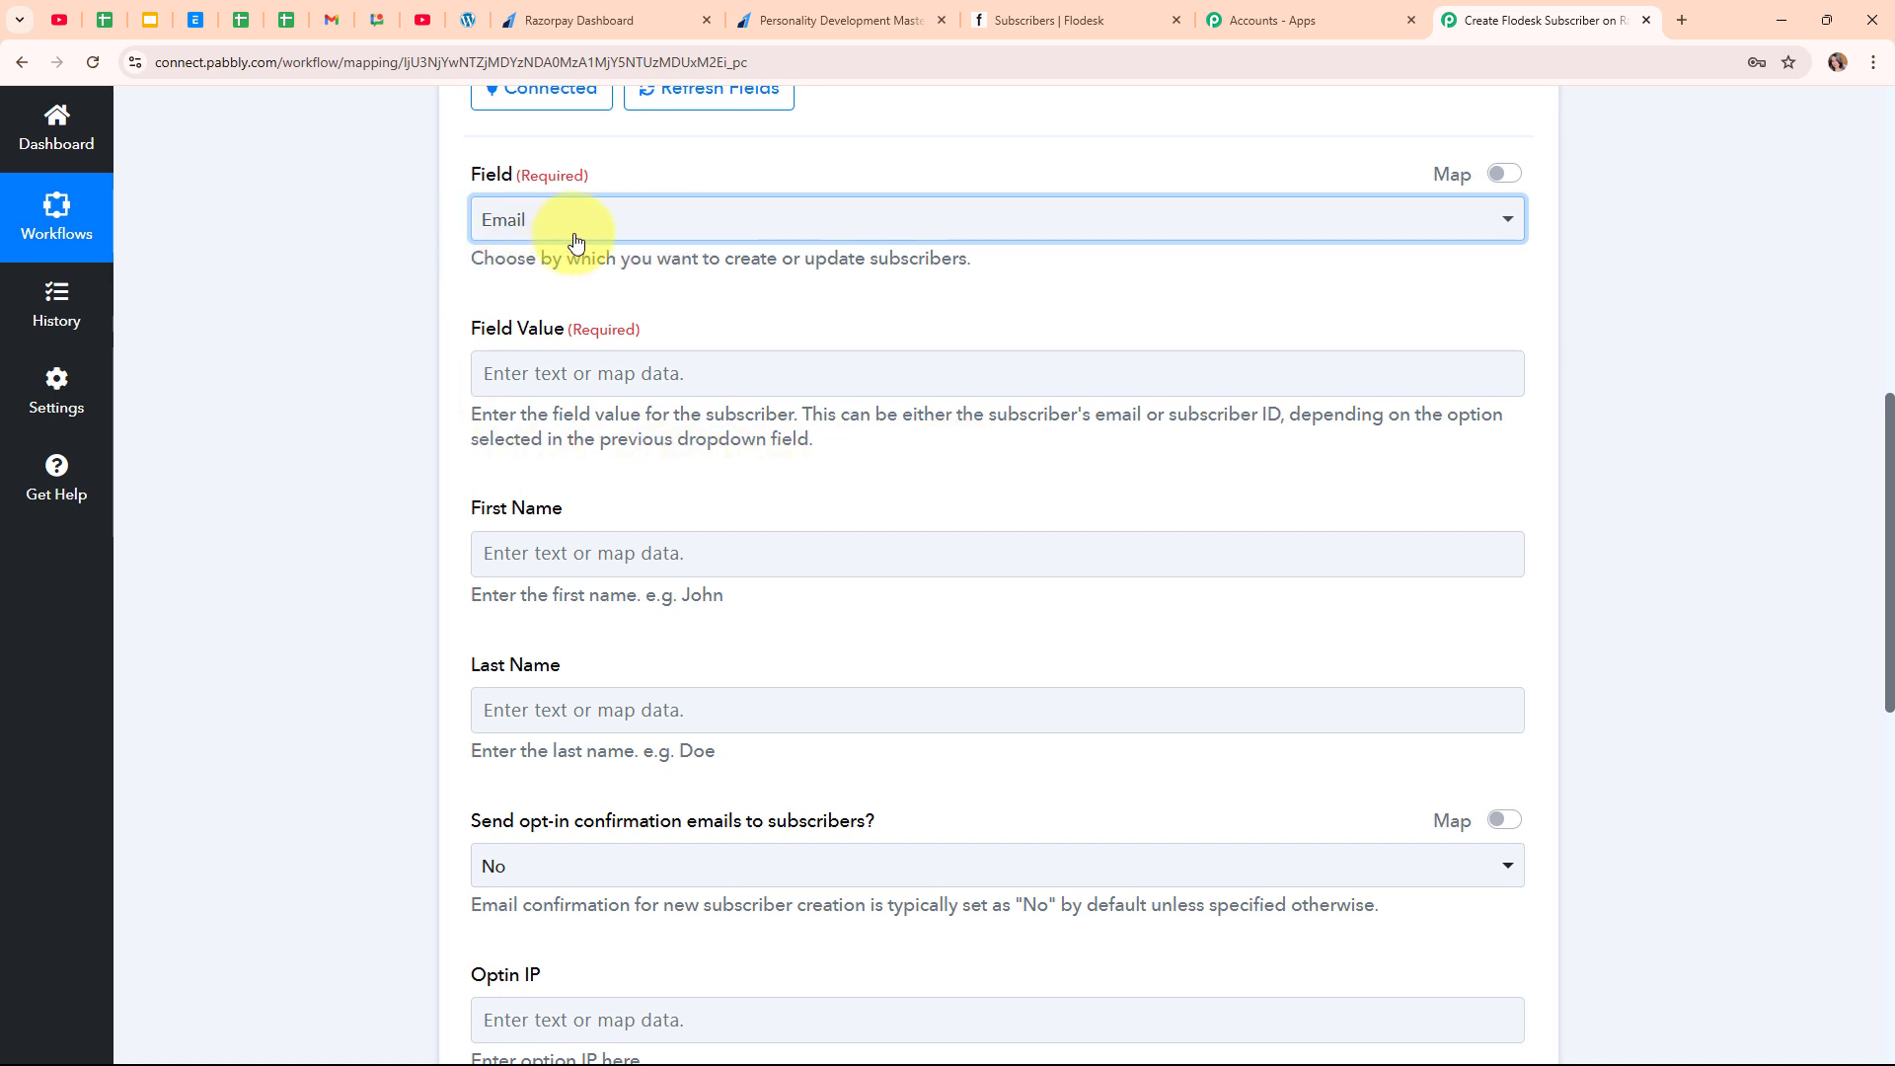
# - Map the Field Value to Payload Payment Entity Email from the Razorpay Payment Captured data
pyautogui.click(533, 383)
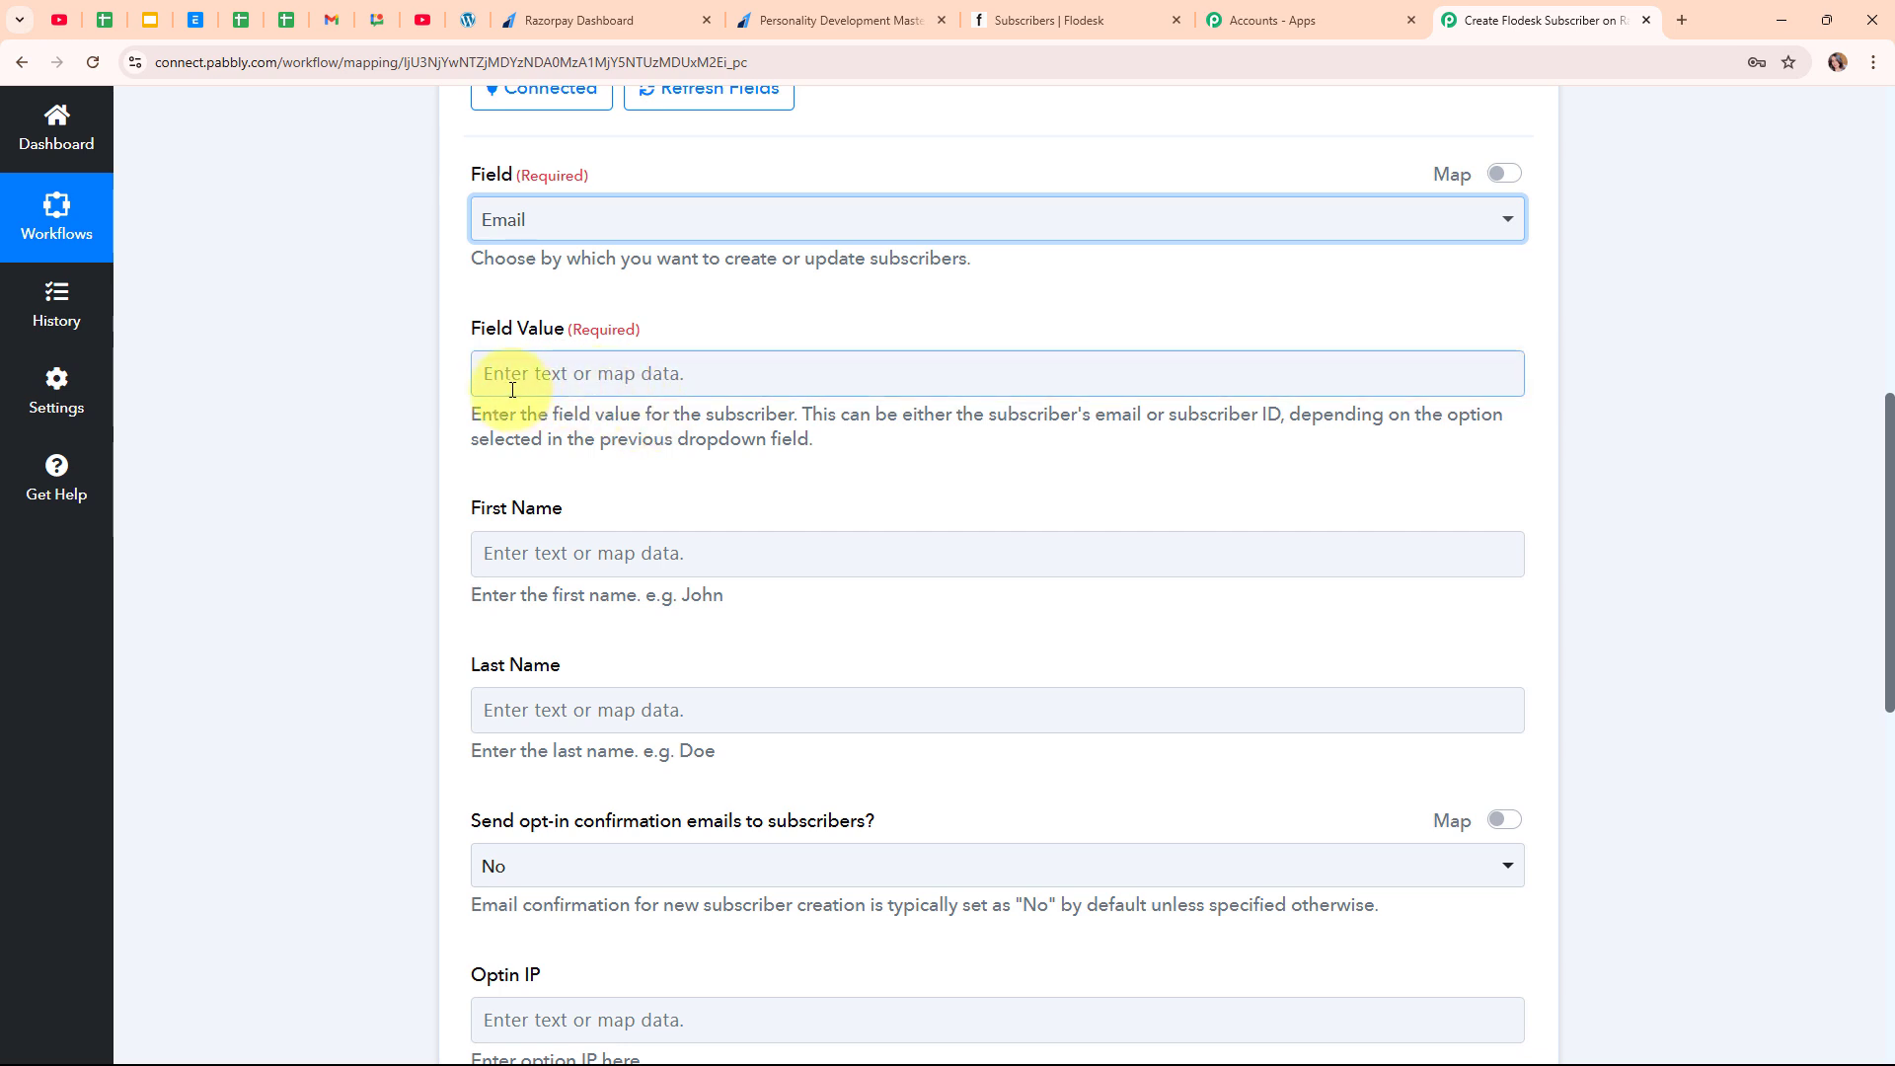
pyautogui.click(517, 369)
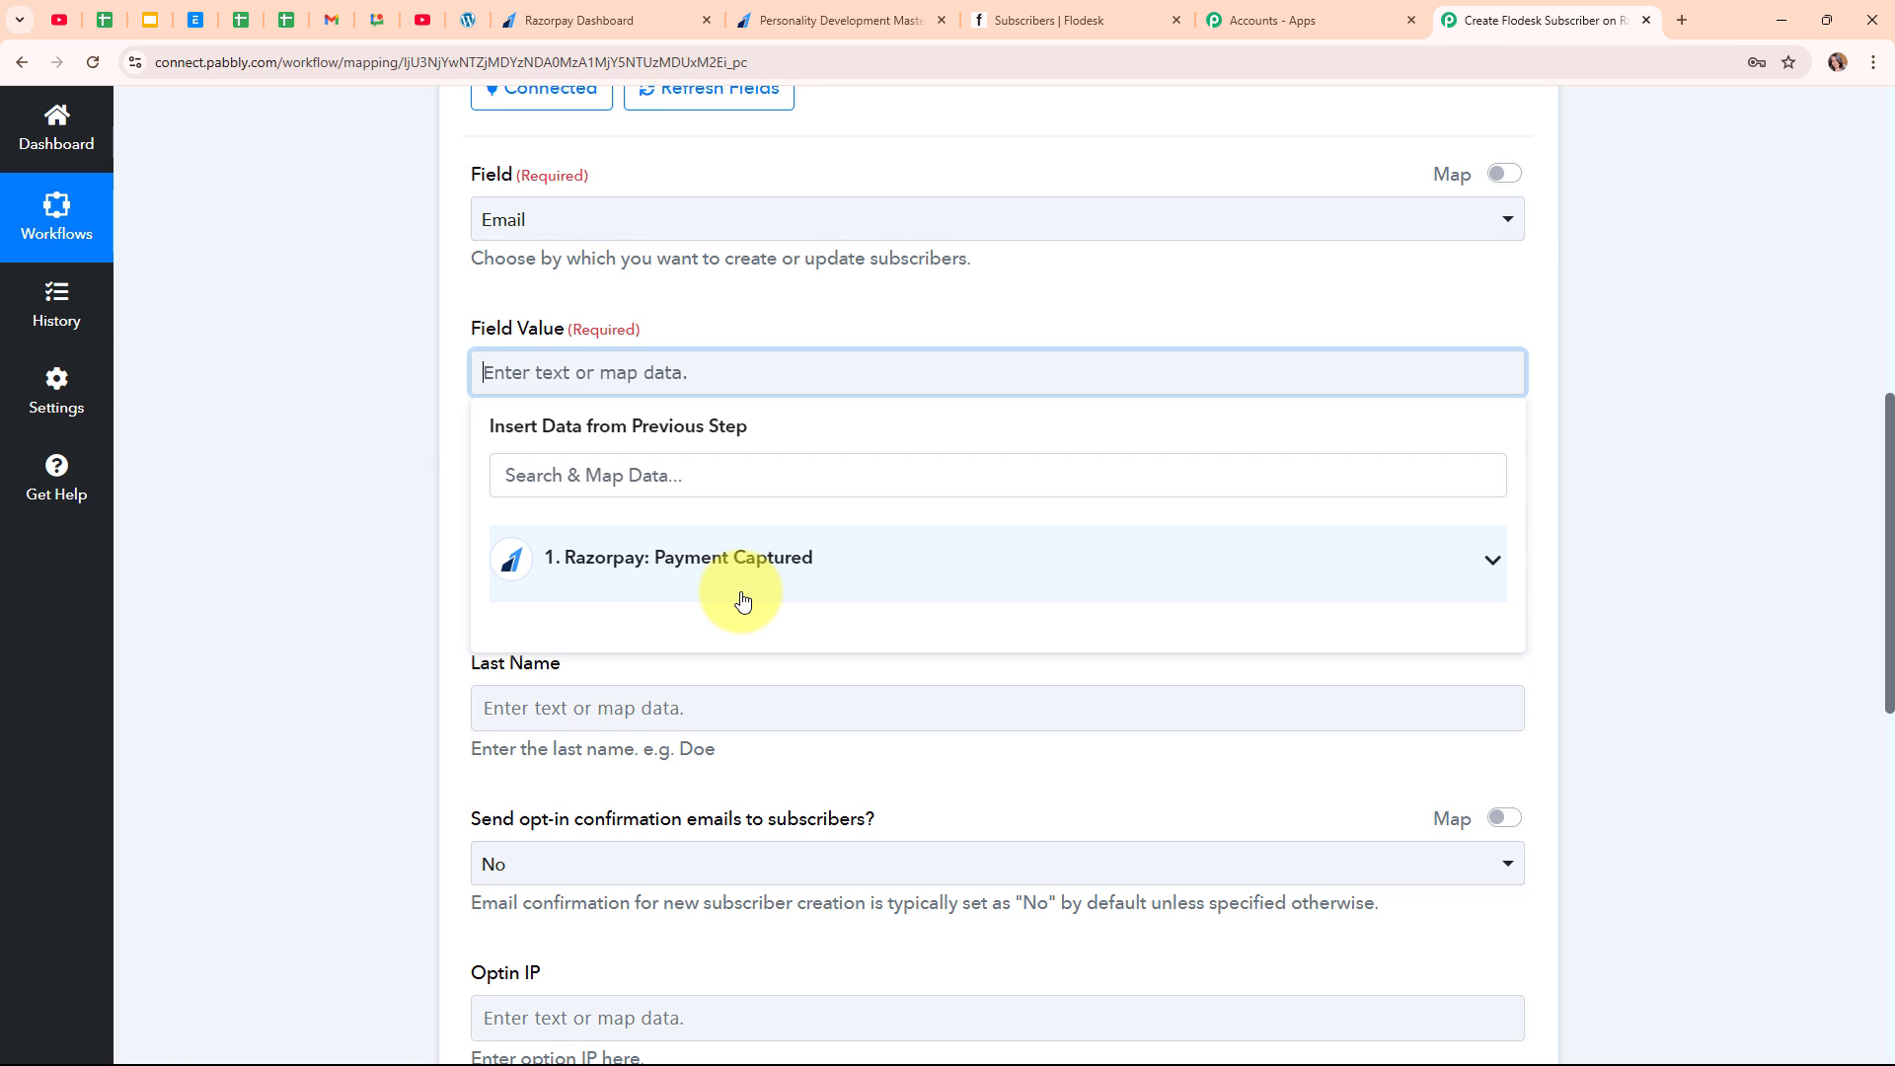
pyautogui.click(743, 600)
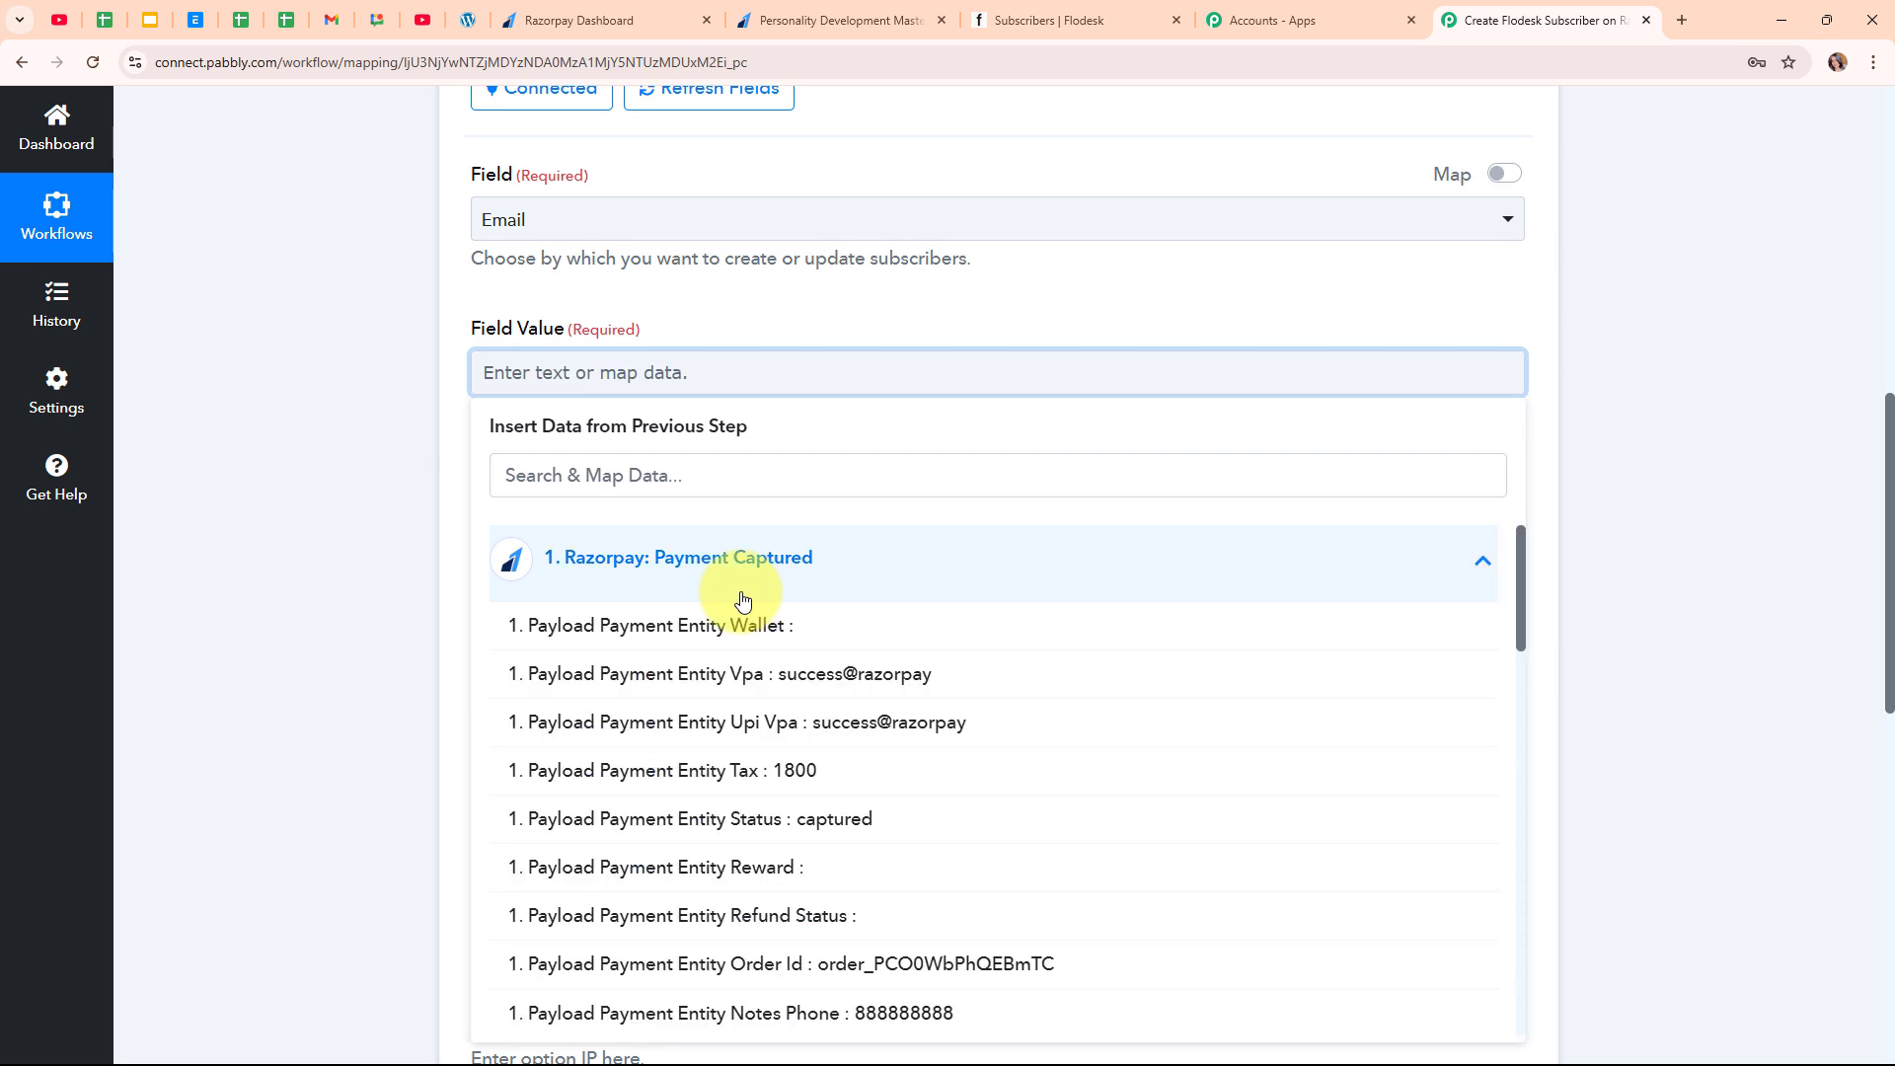
pyautogui.click(729, 469)
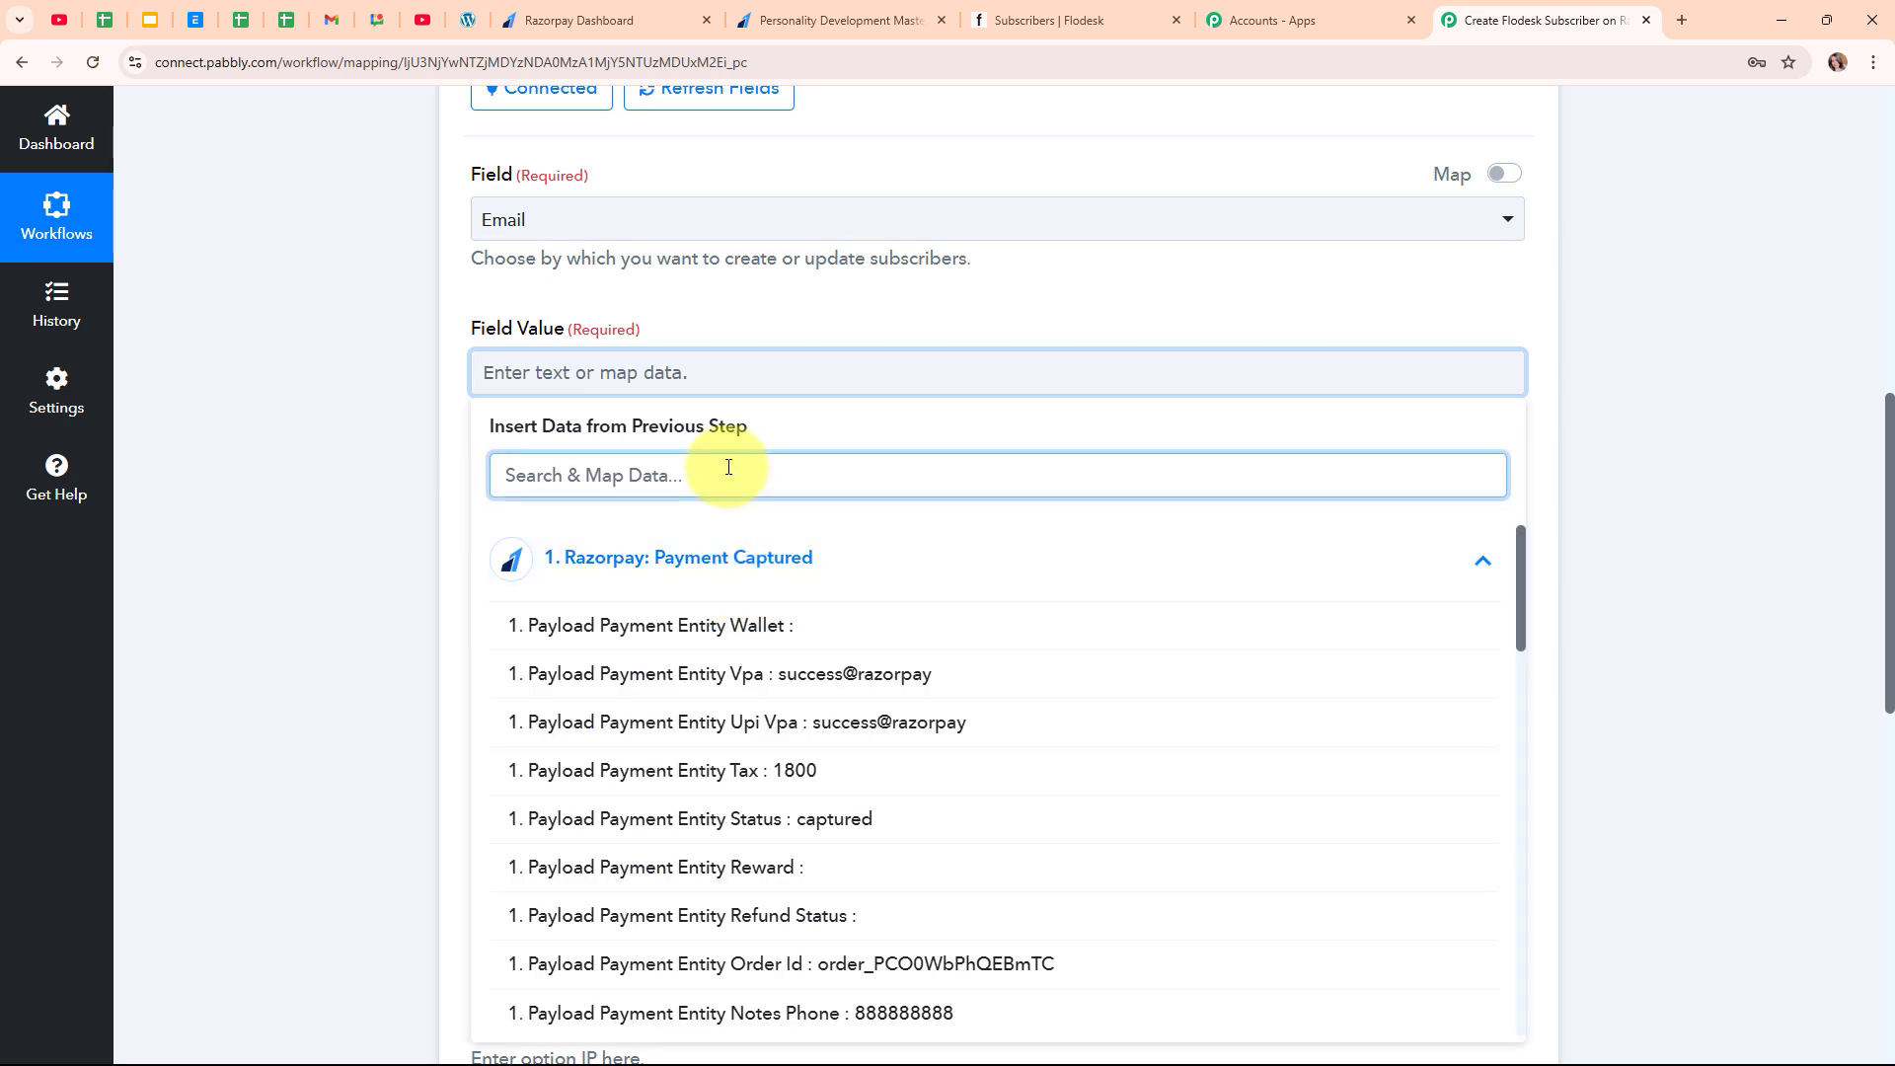
pyautogui.write('@')
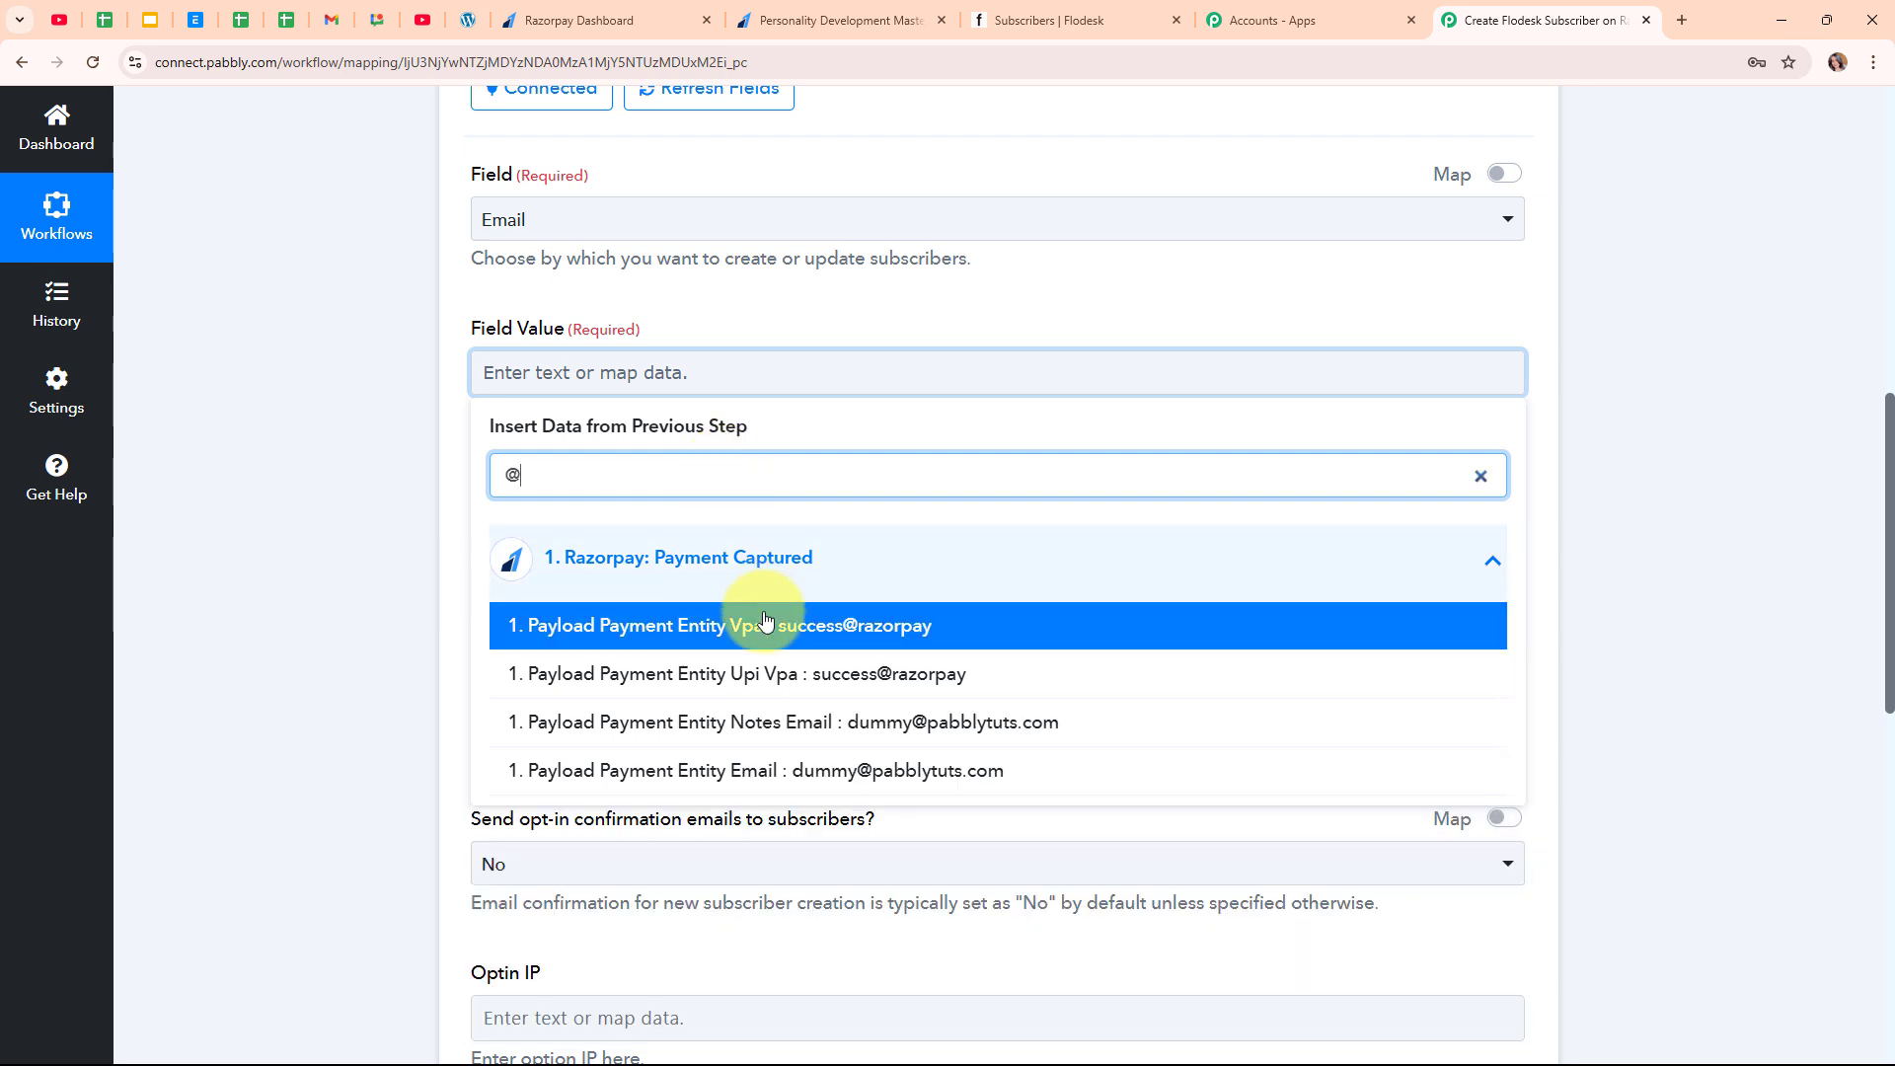
pyautogui.click(818, 769)
pyautogui.click(372, 613)
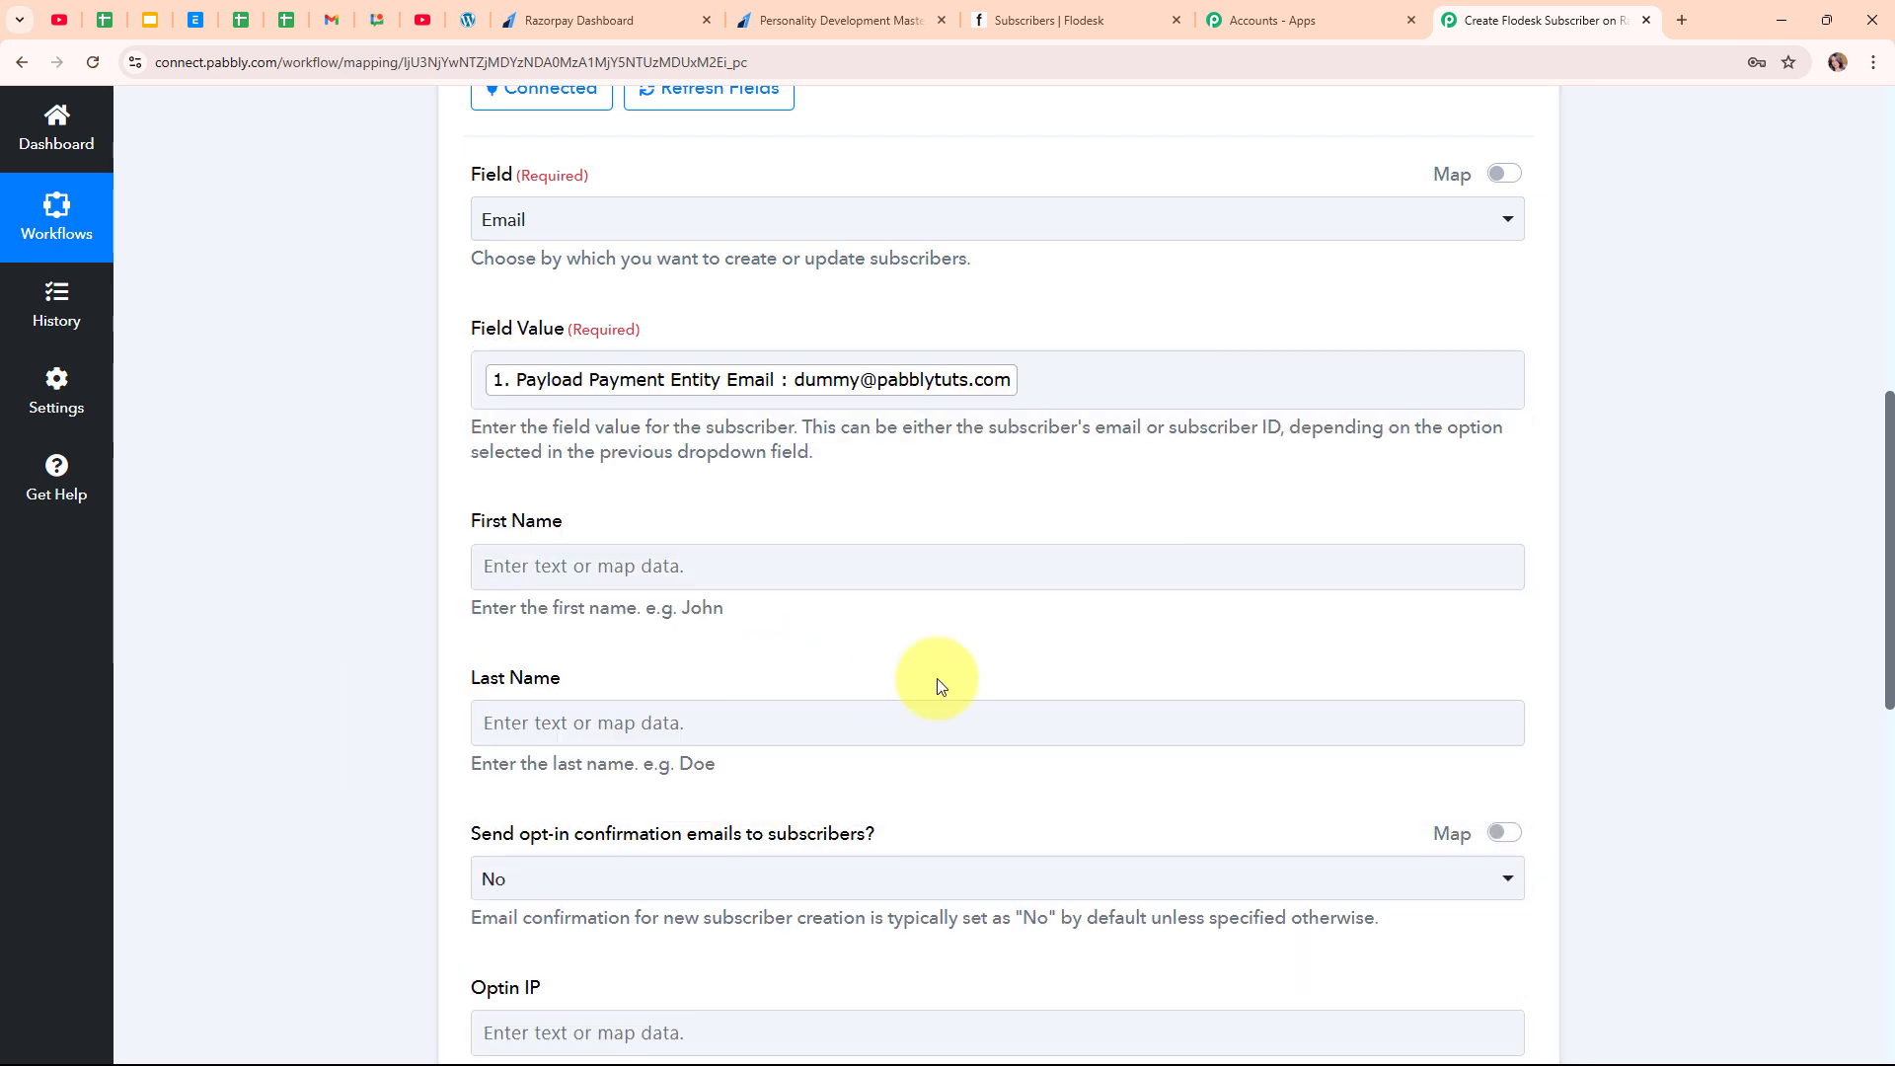
# - Map First Name to Payload Payment Entity Notes First Name from the Razorpay data
pyautogui.scroll(-1, 939, 679)
pyautogui.click(541, 488)
pyautogui.click(686, 572)
pyautogui.write('na')
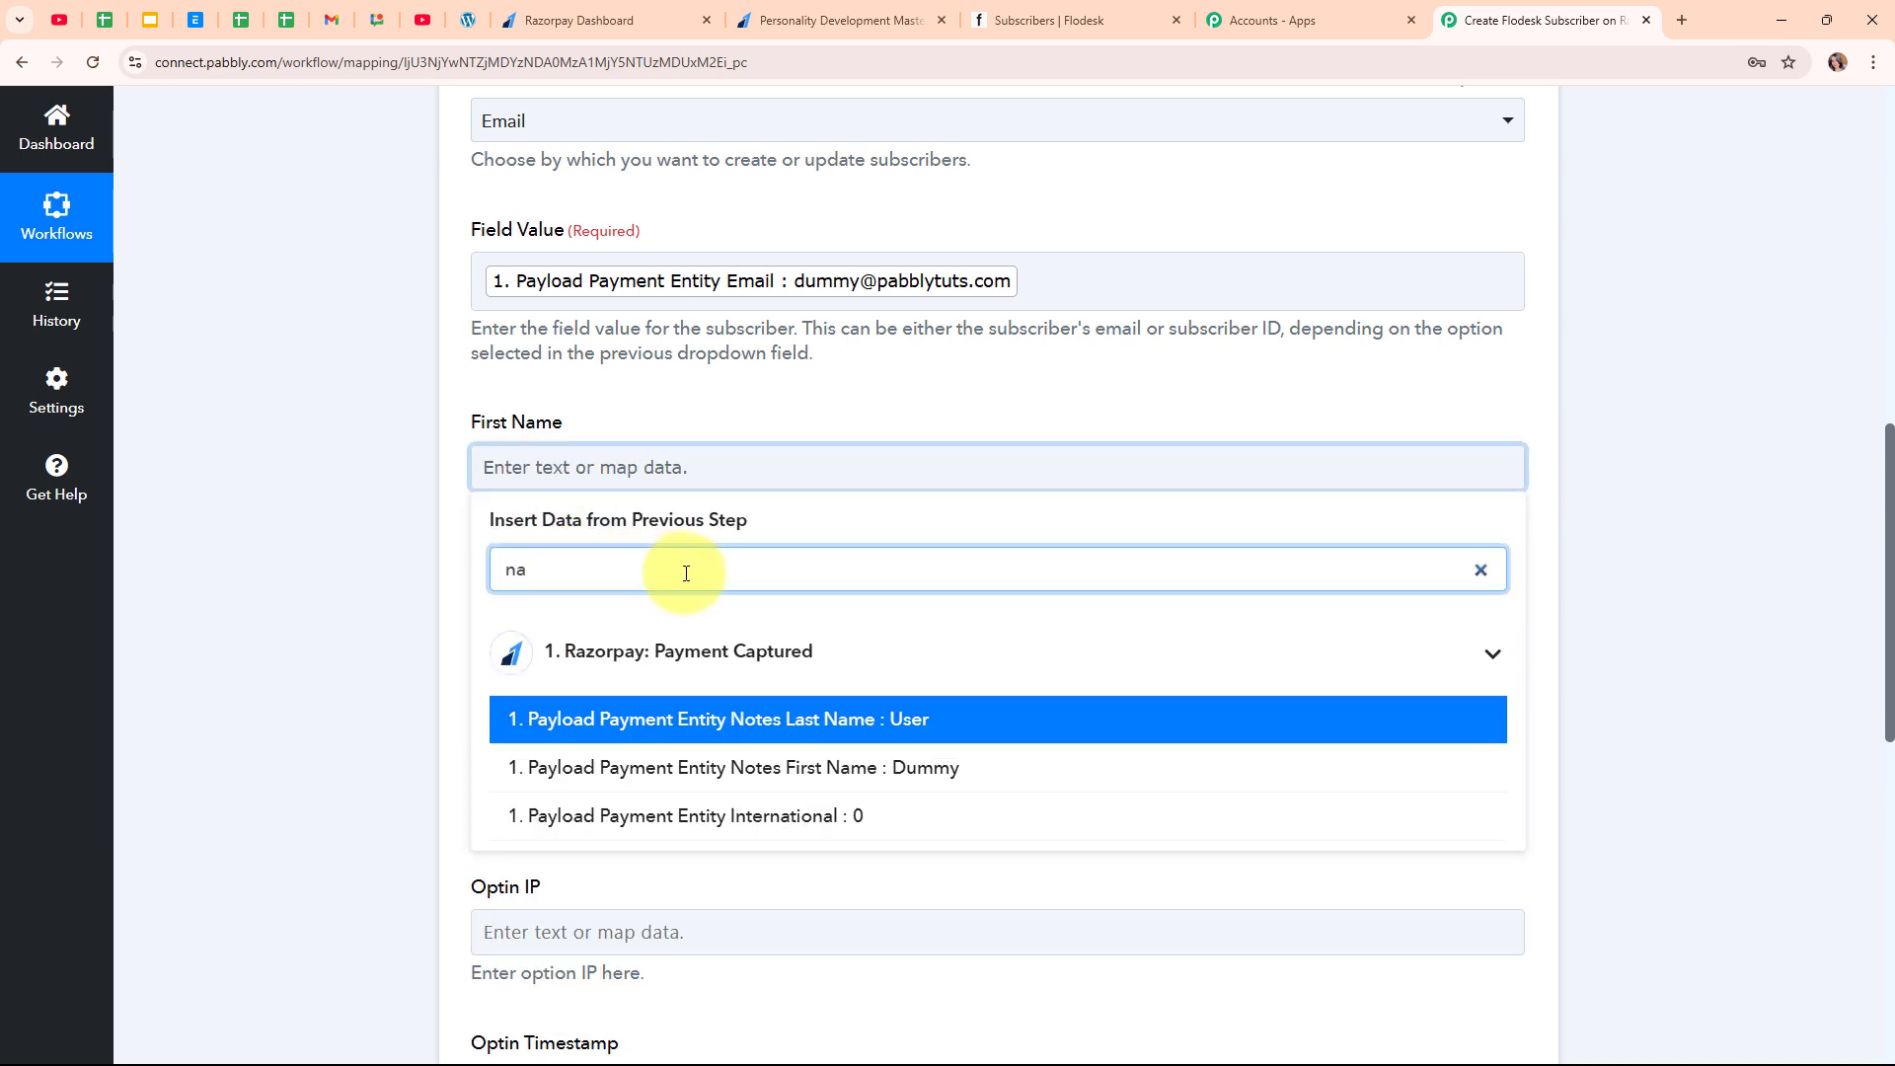
pyautogui.click(868, 769)
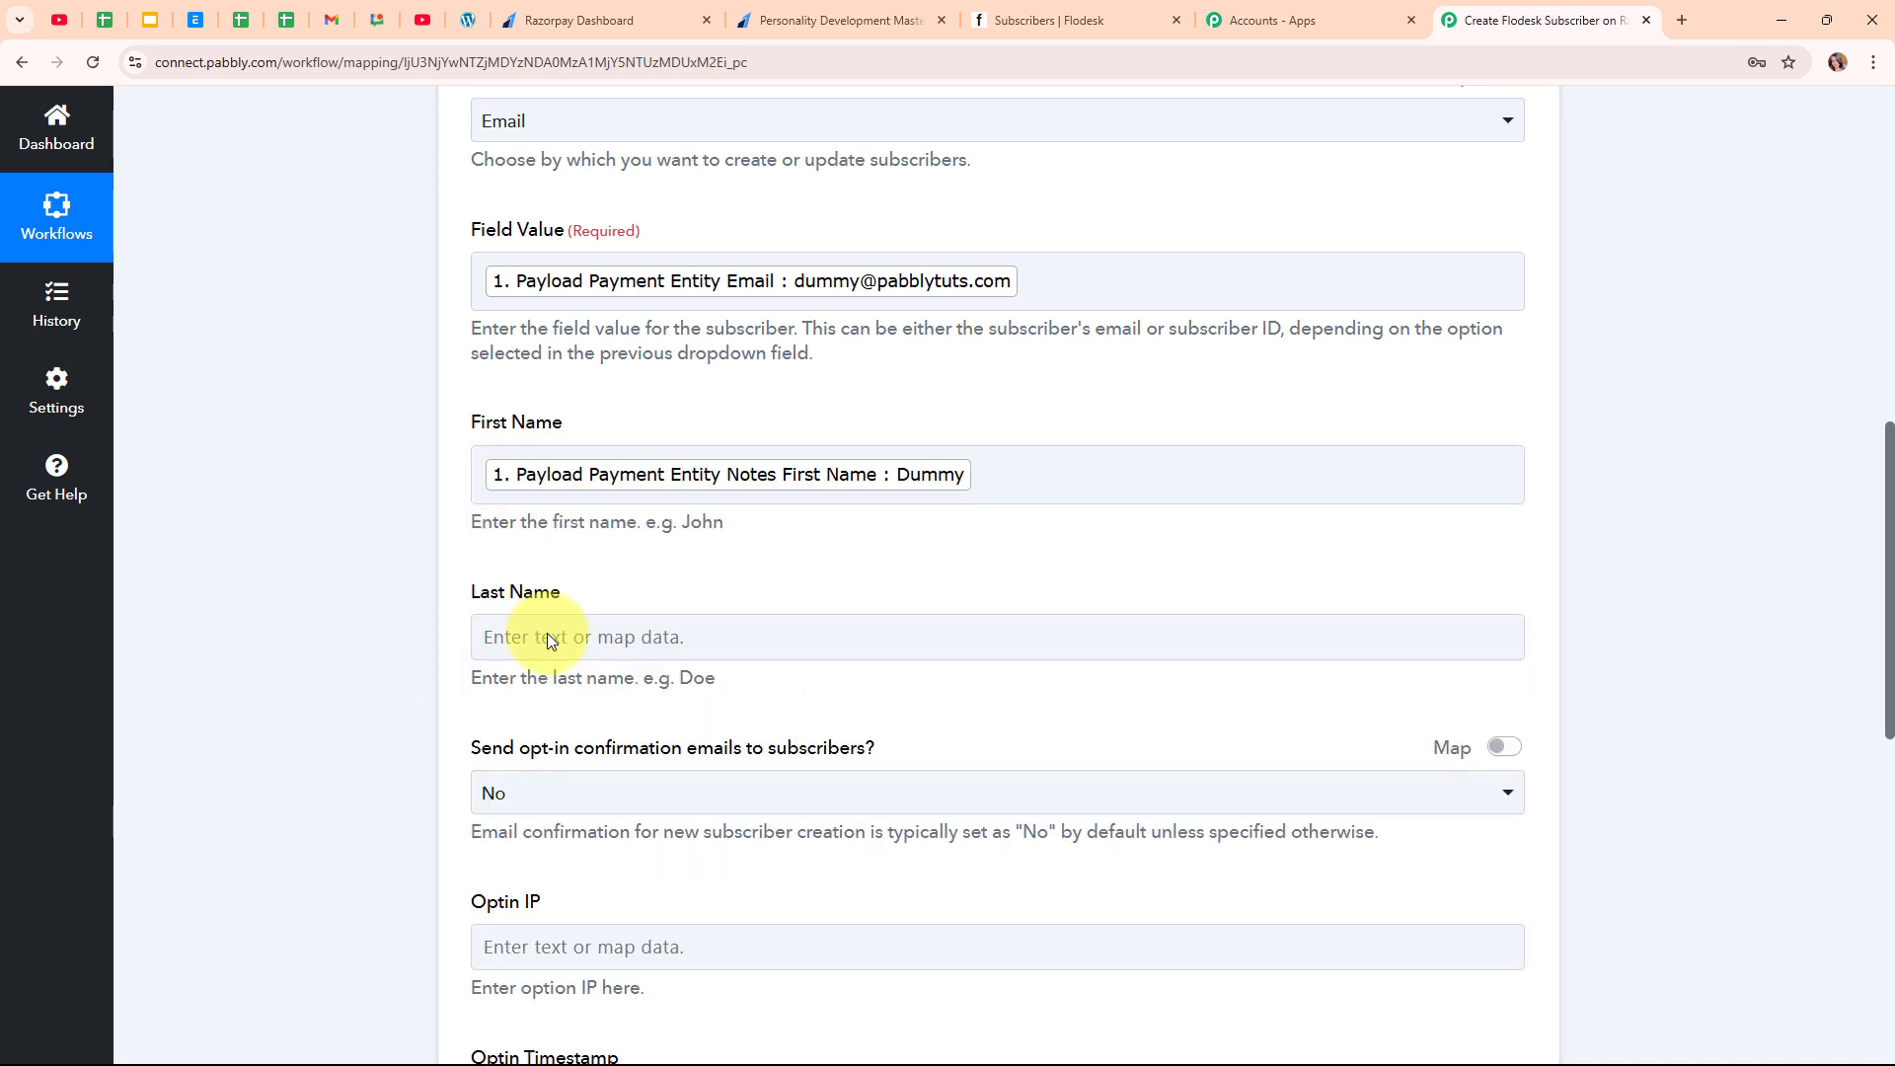
# - Map Last Name to Payload Payment Entity Notes Last Name from the Razorpay data
pyautogui.scroll(-2, 832, 605)
pyautogui.click(664, 438)
pyautogui.click(734, 551)
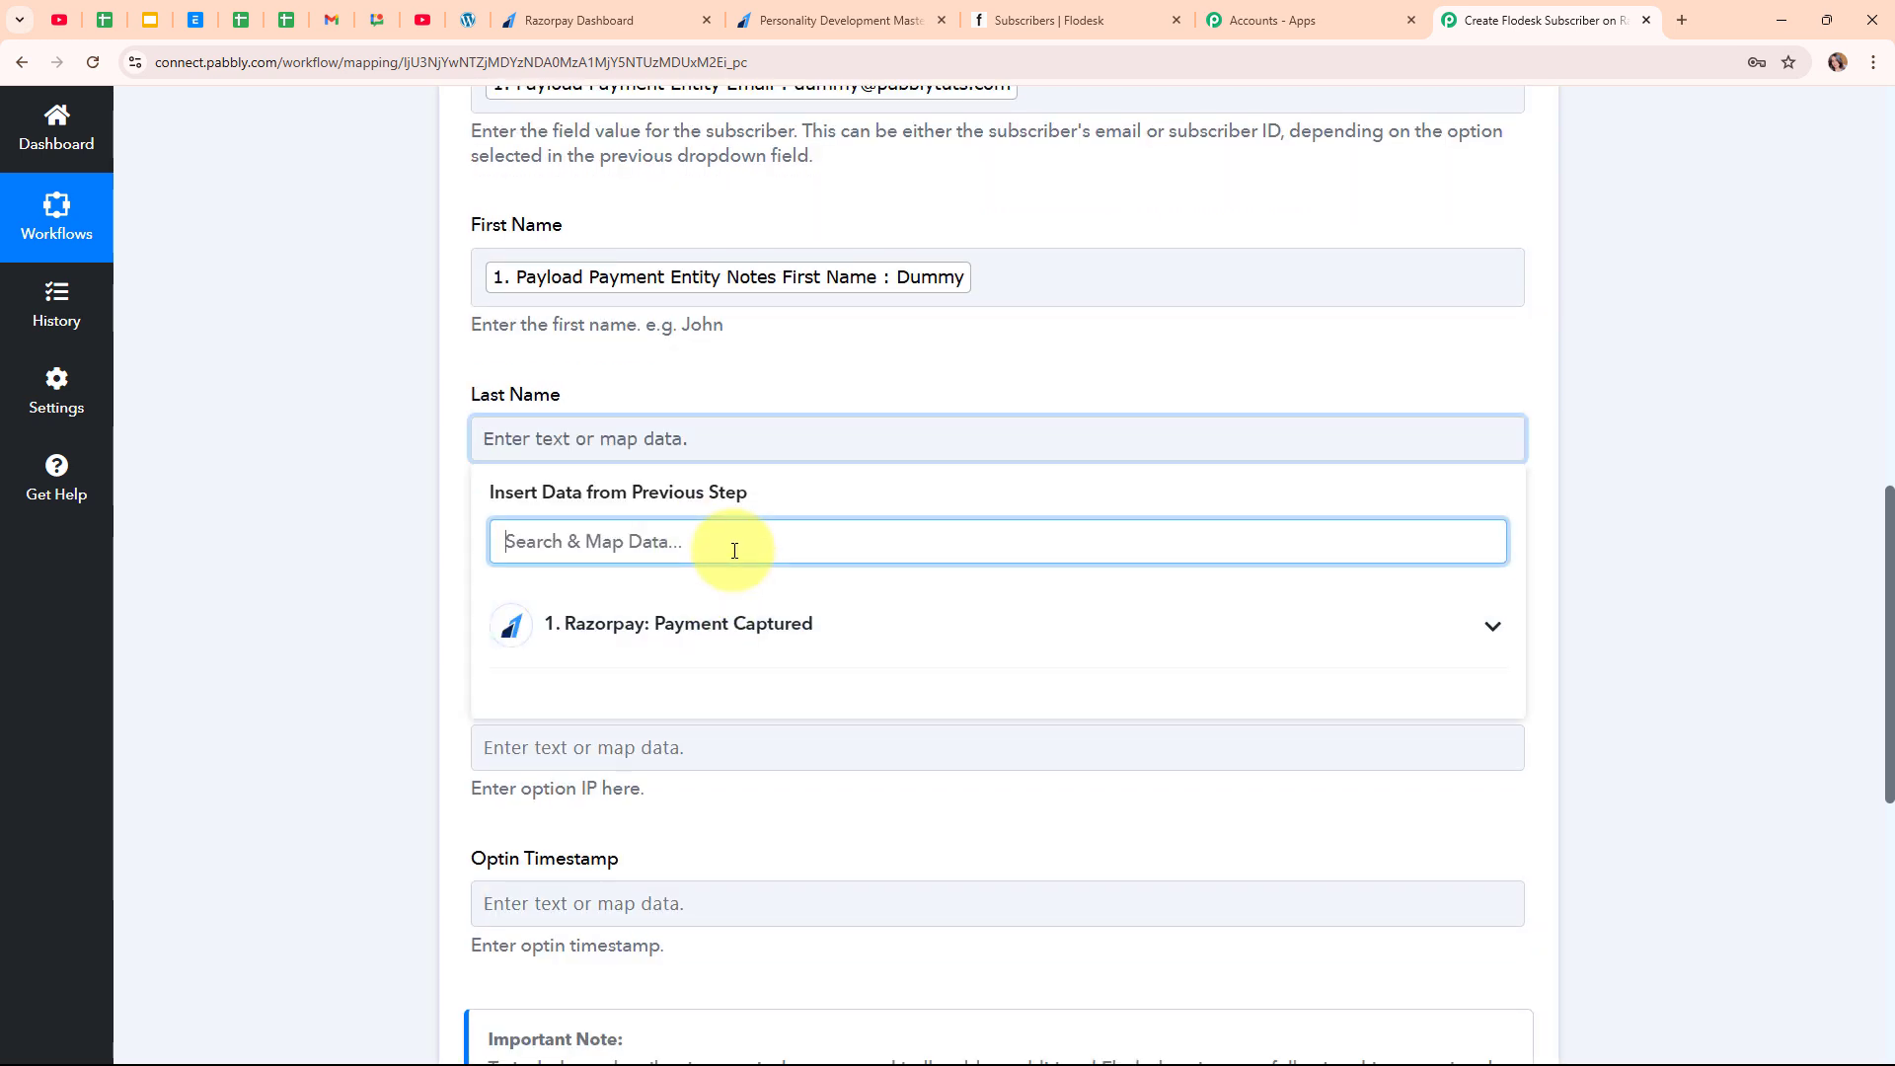
pyautogui.write('nam')
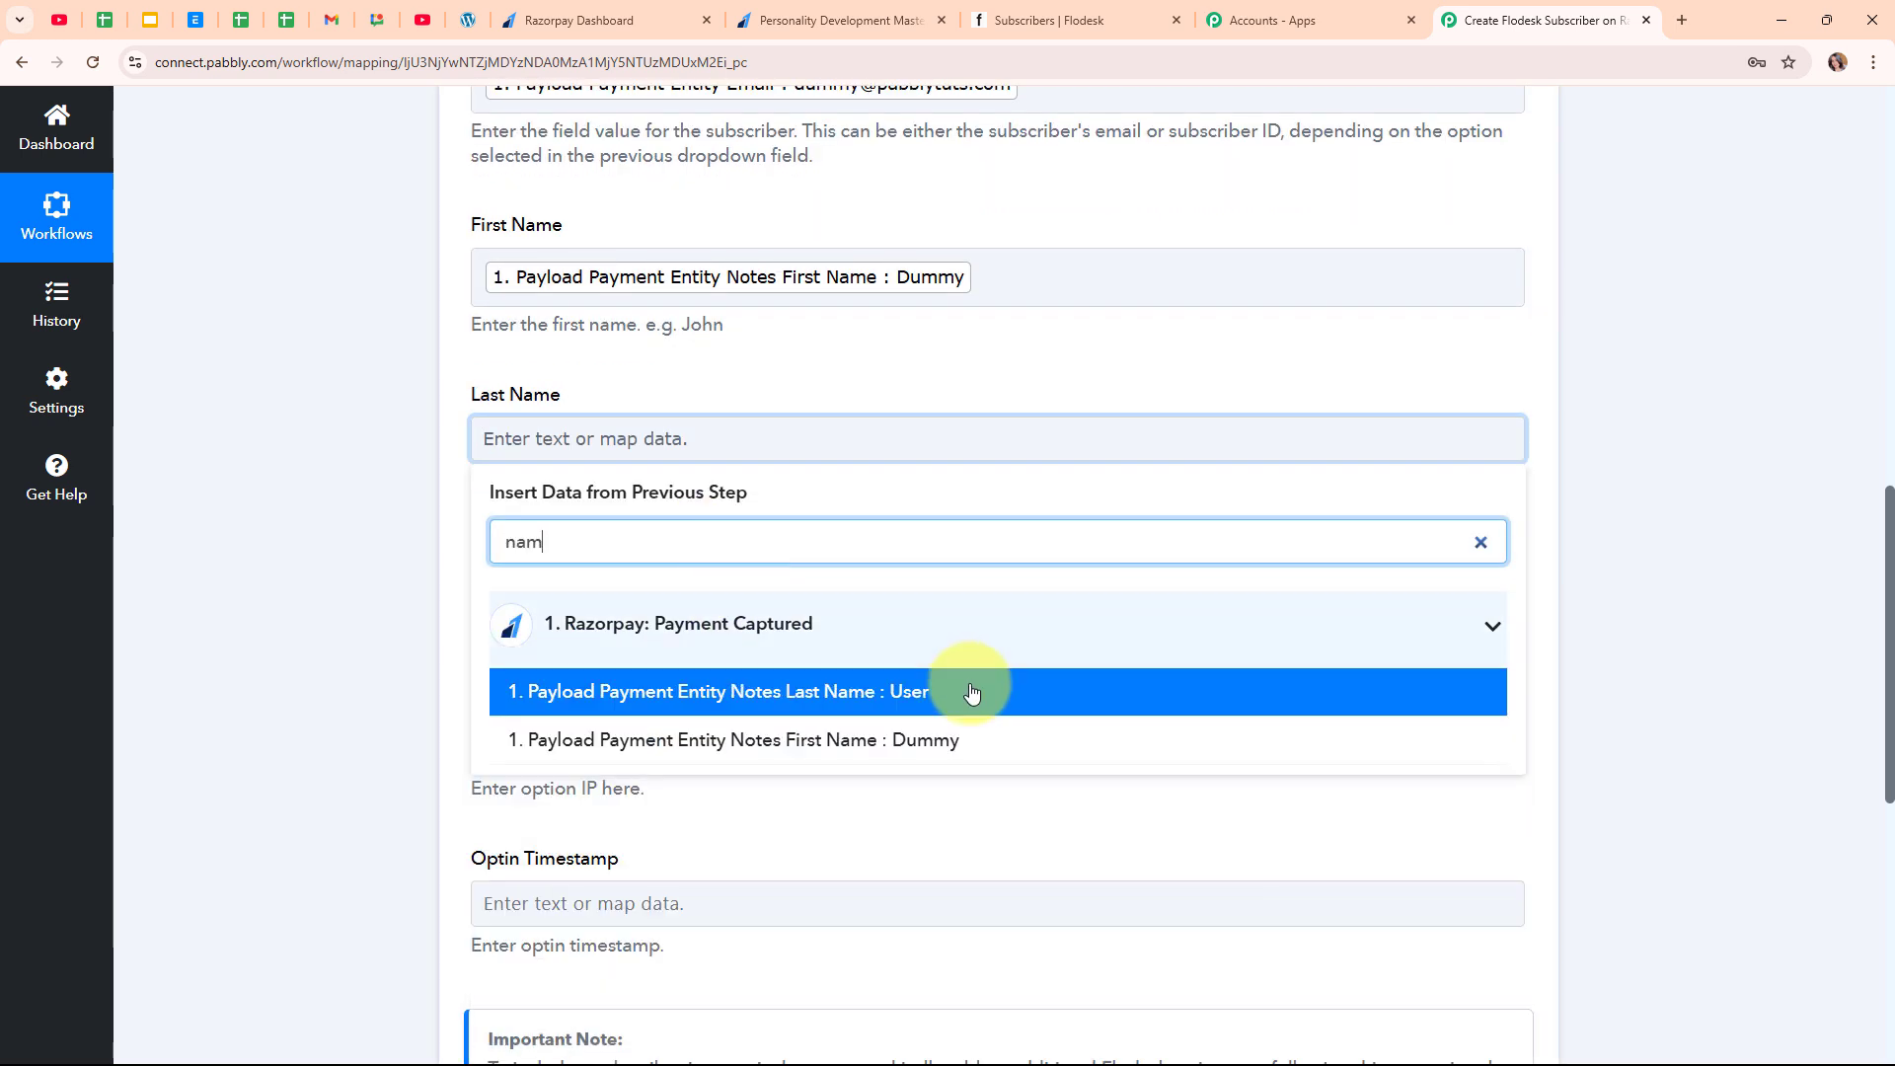
pyautogui.click(972, 693)
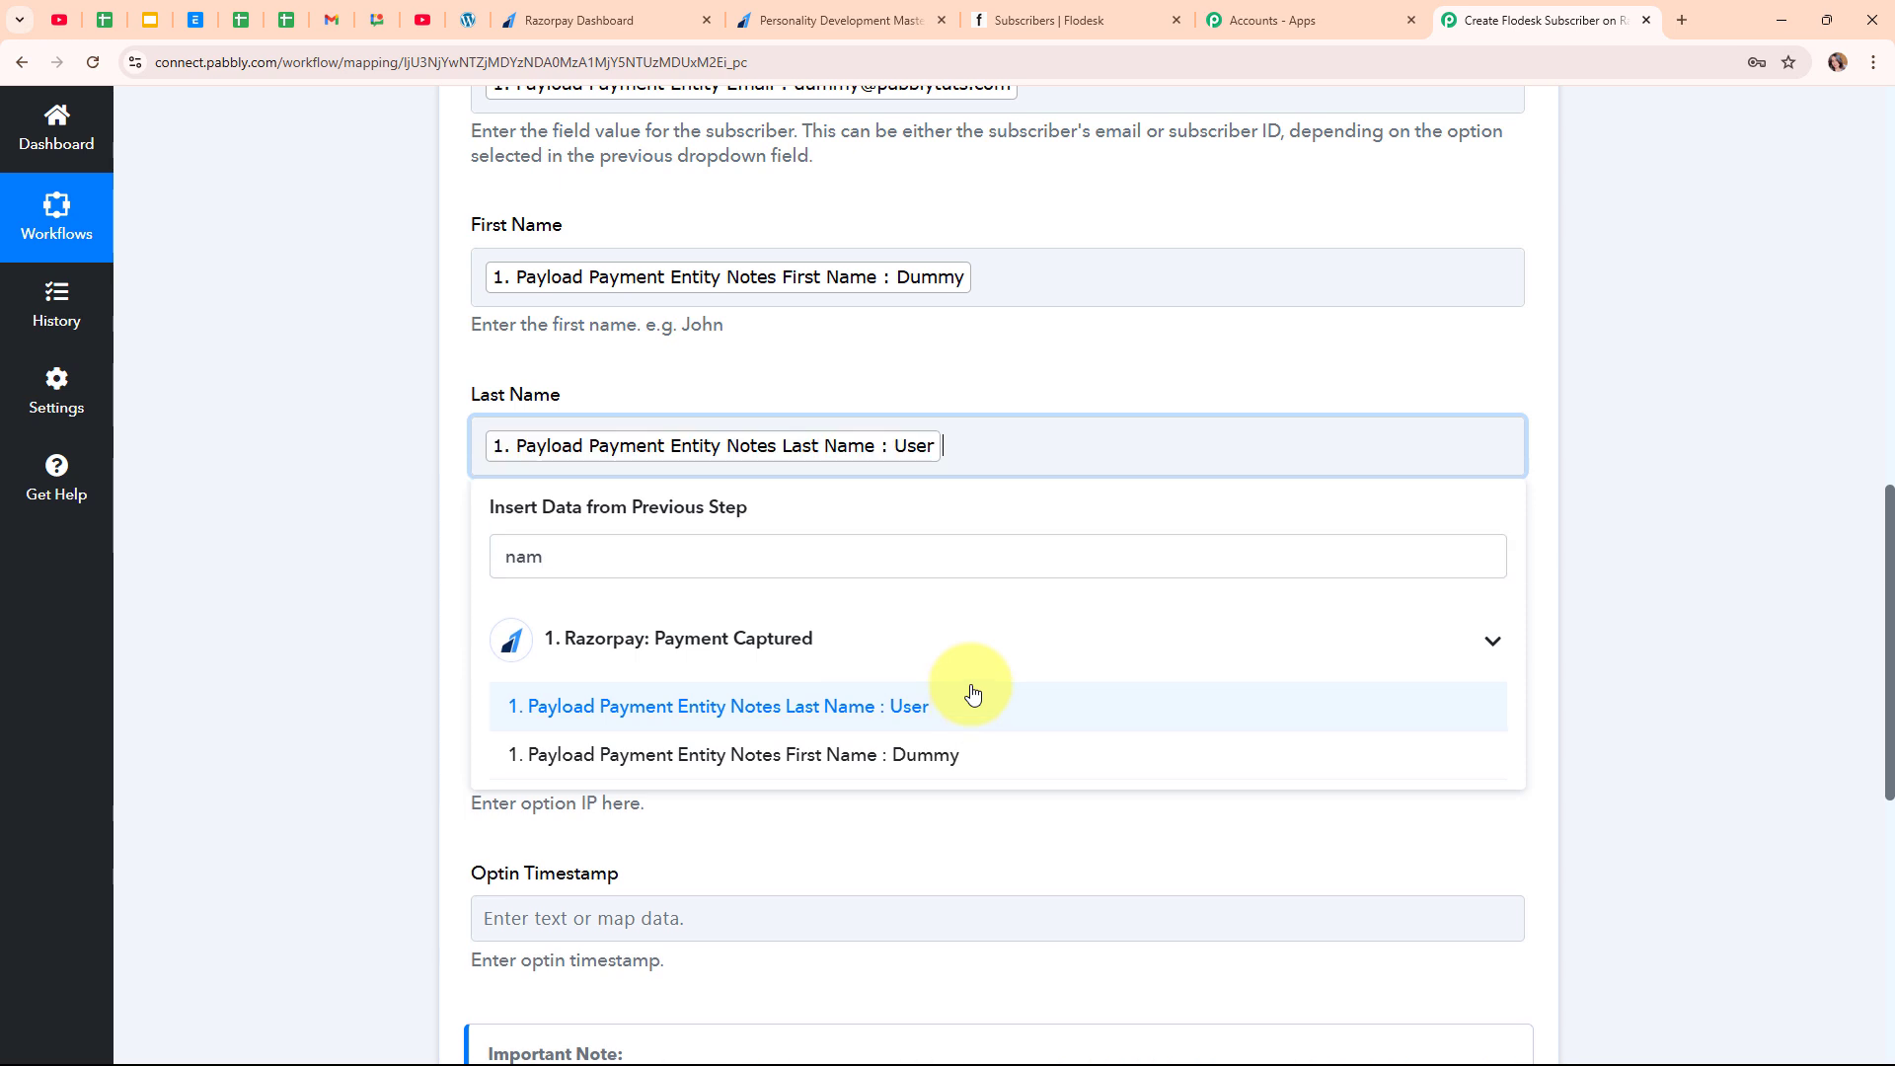
pyautogui.click(411, 465)
# - Set sending opt-in confirmation emails to subscribers to No
pyautogui.scroll(-1, 1352, 520)
pyautogui.scroll(-2, 1352, 521)
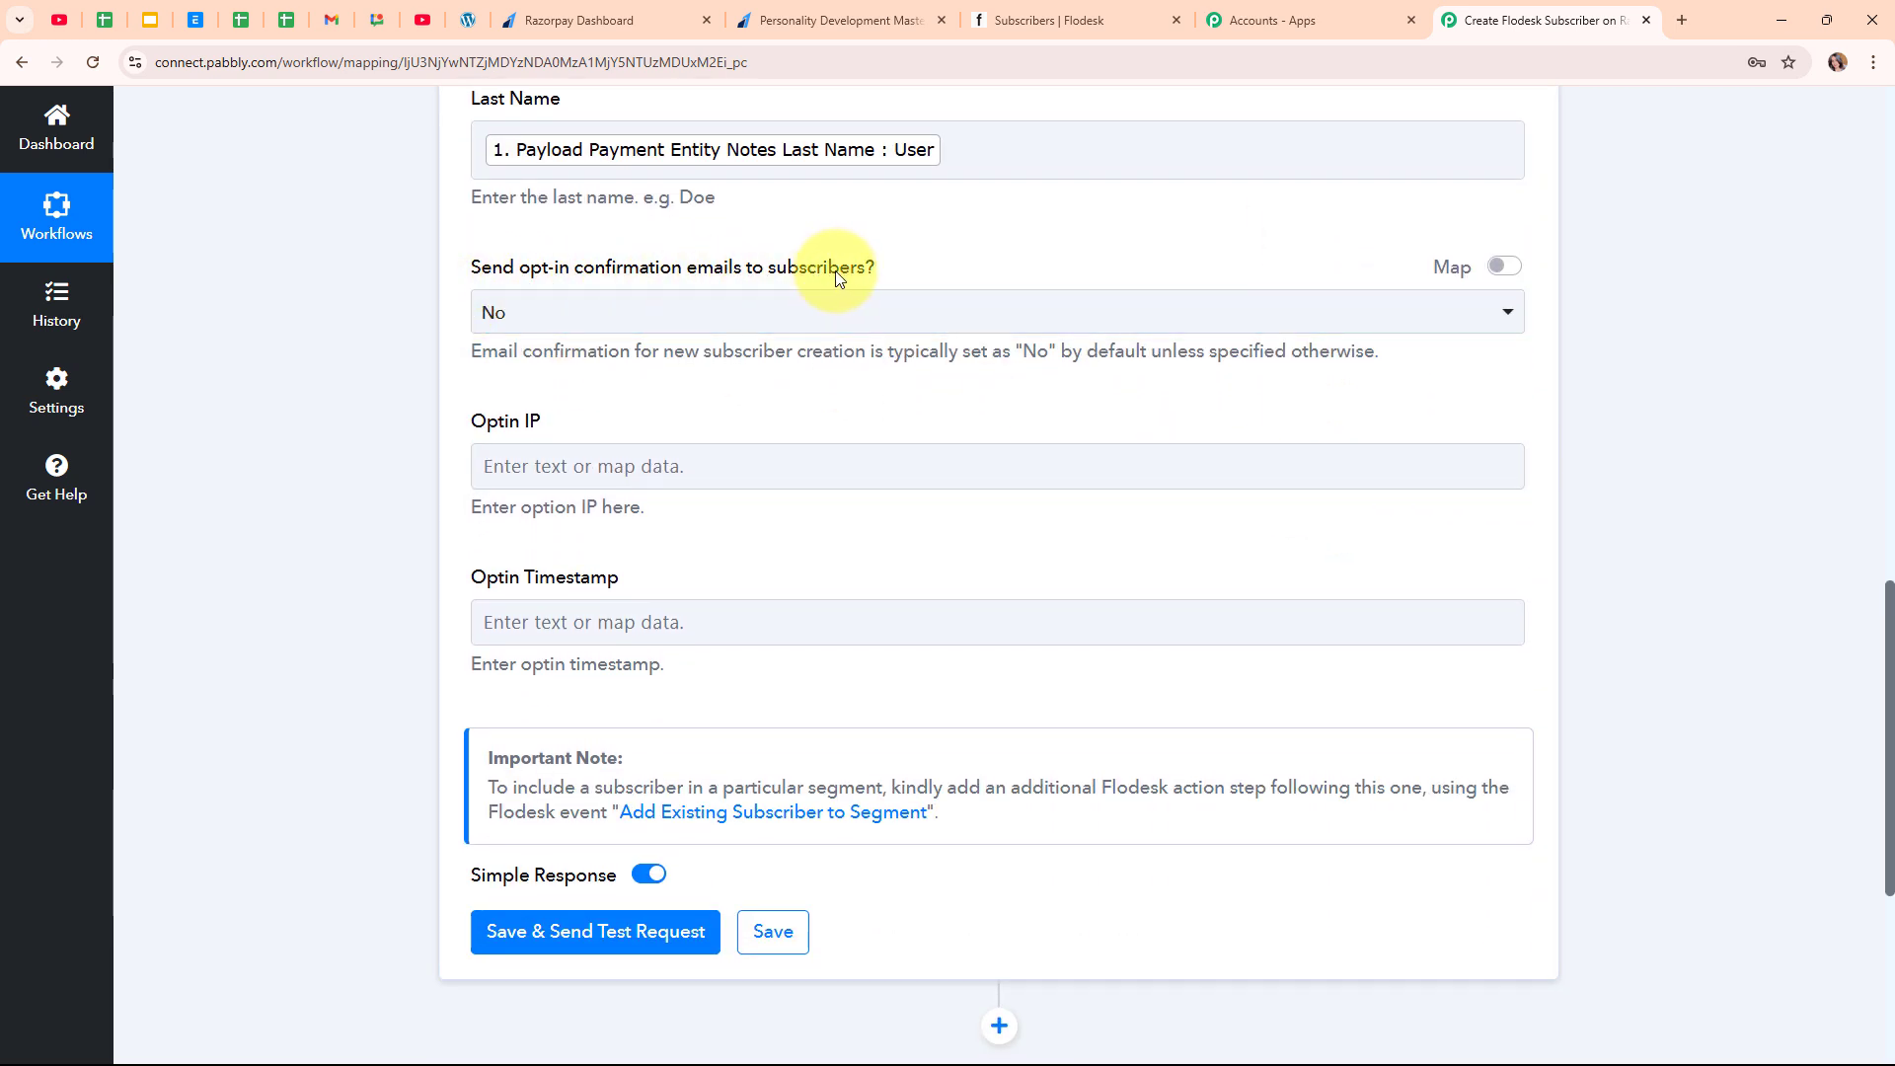
pyautogui.click(900, 312)
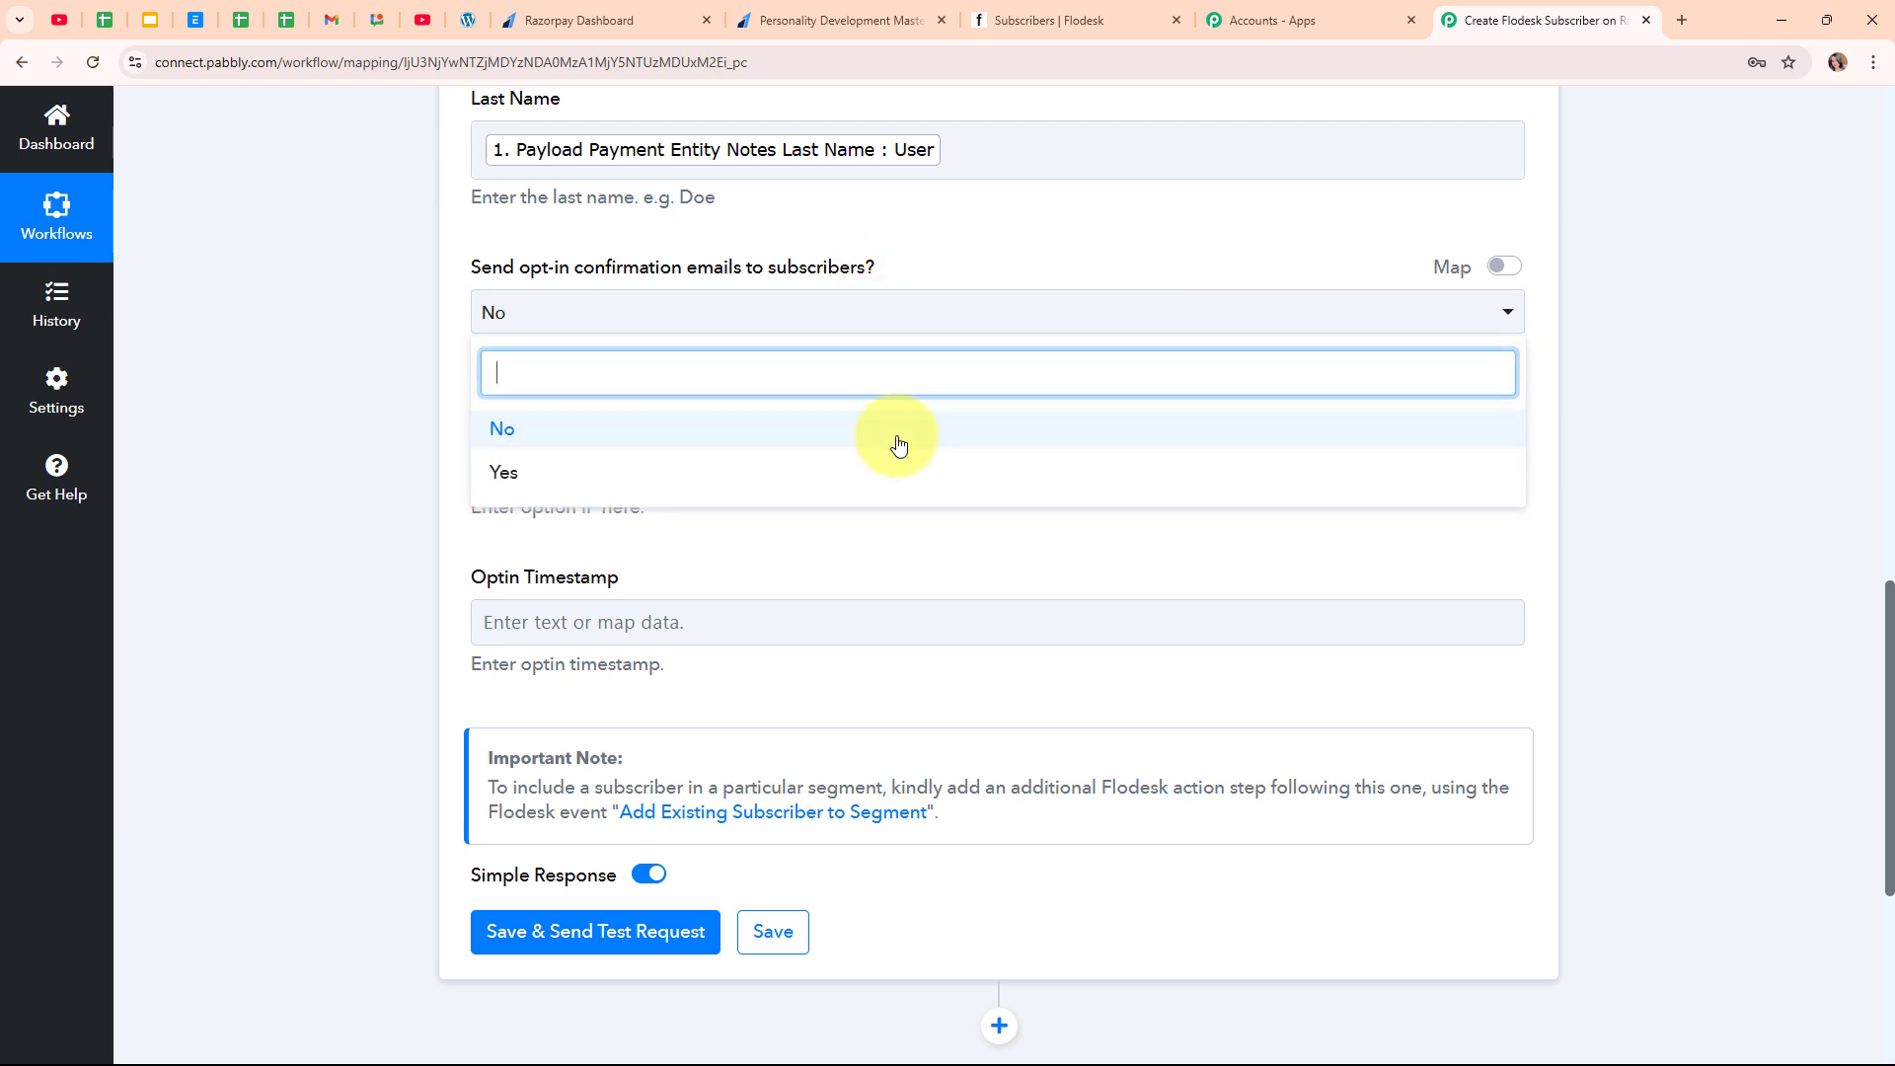
pyautogui.click(898, 444)
pyautogui.scroll(-2, 1006, 411)
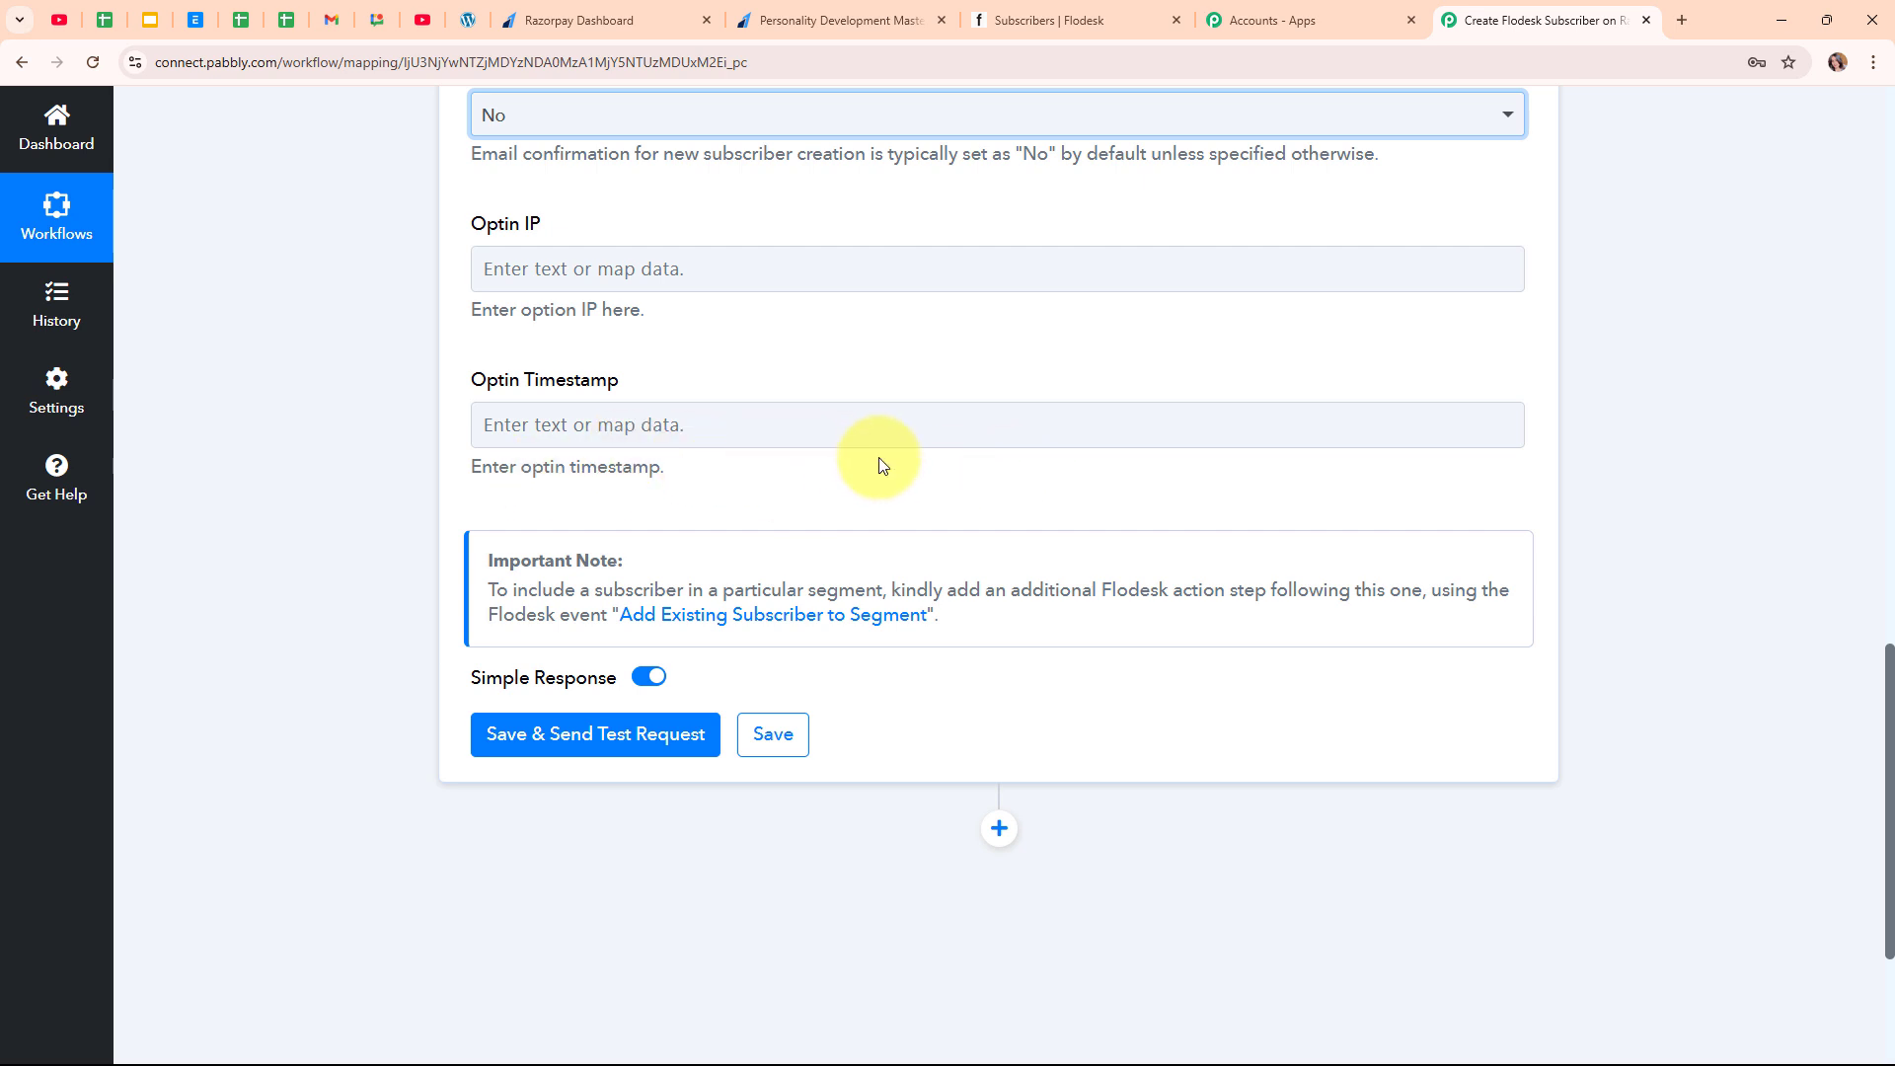
# - Leave Optin IP and Optin Timestamp empty, then save the Flodesk action and send a test request
pyautogui.scroll(2, 977, 390)
pyautogui.scroll(-4, 977, 390)
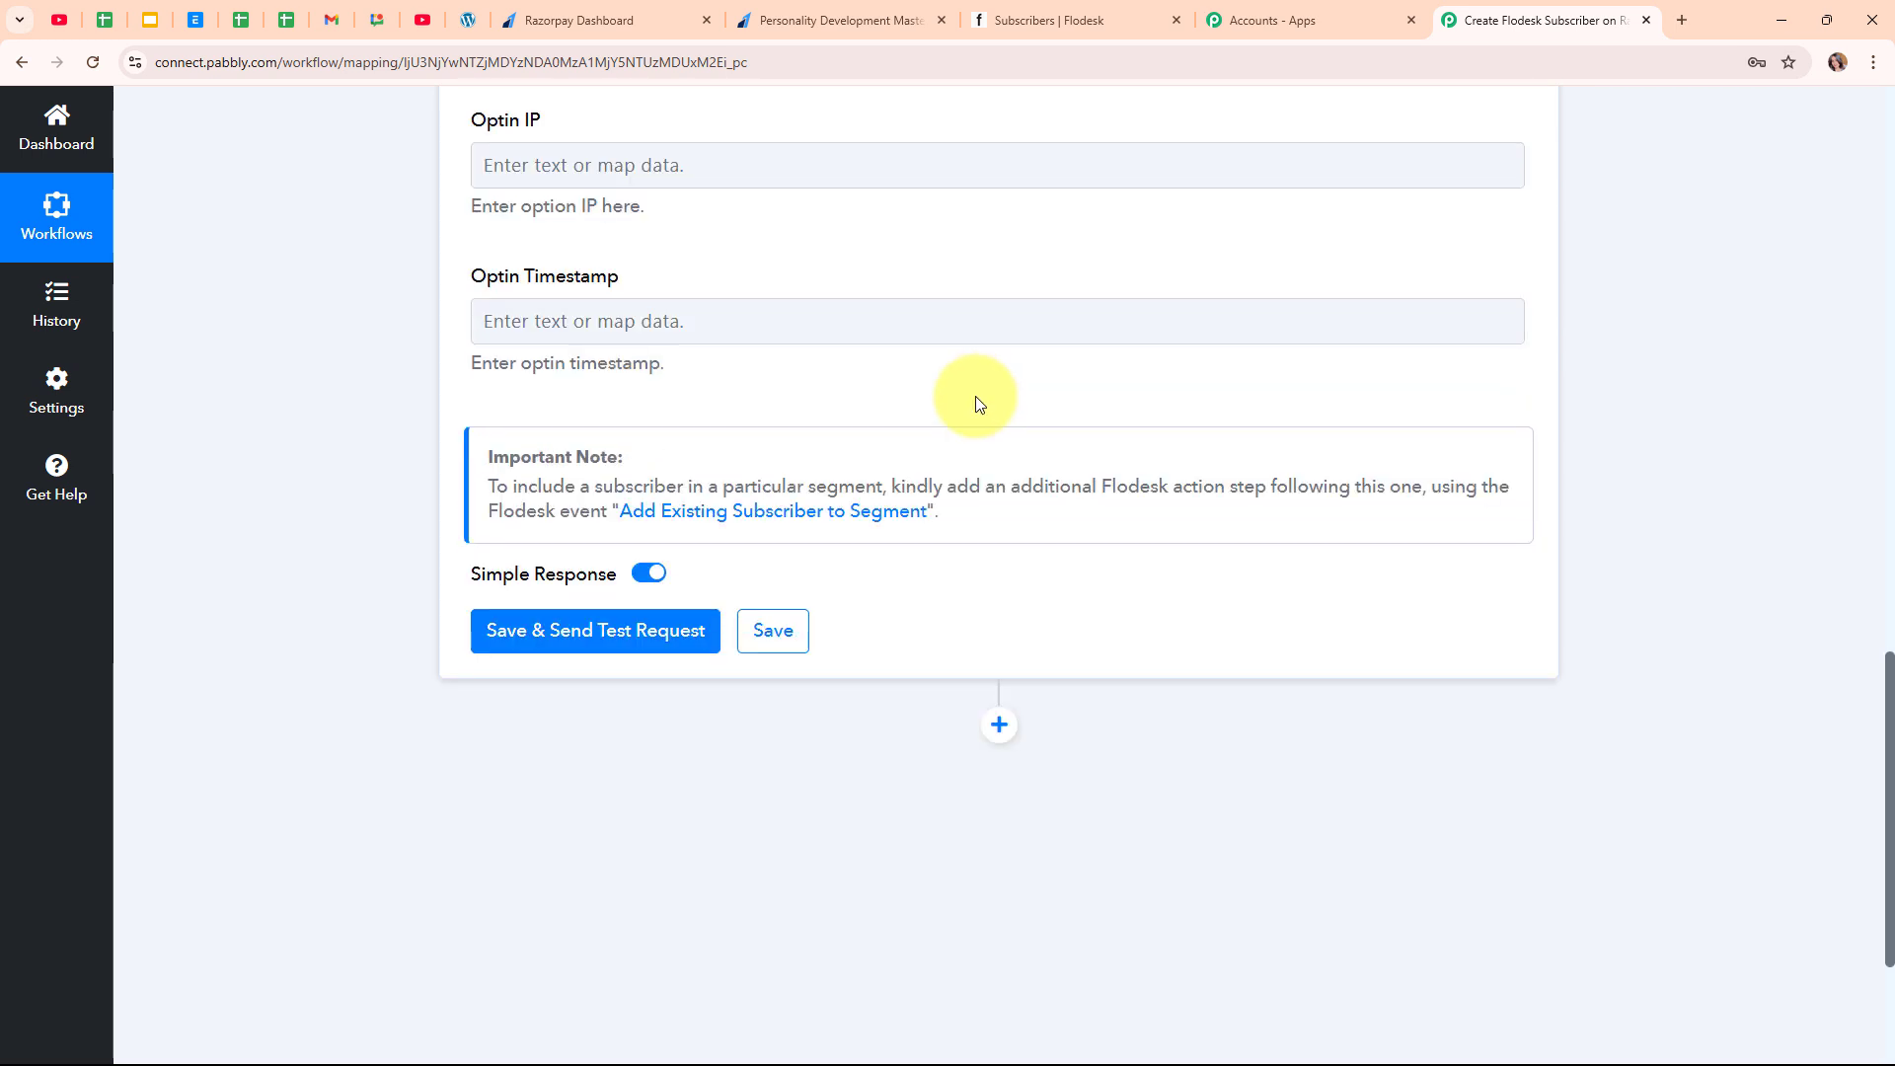
pyautogui.click(548, 542)
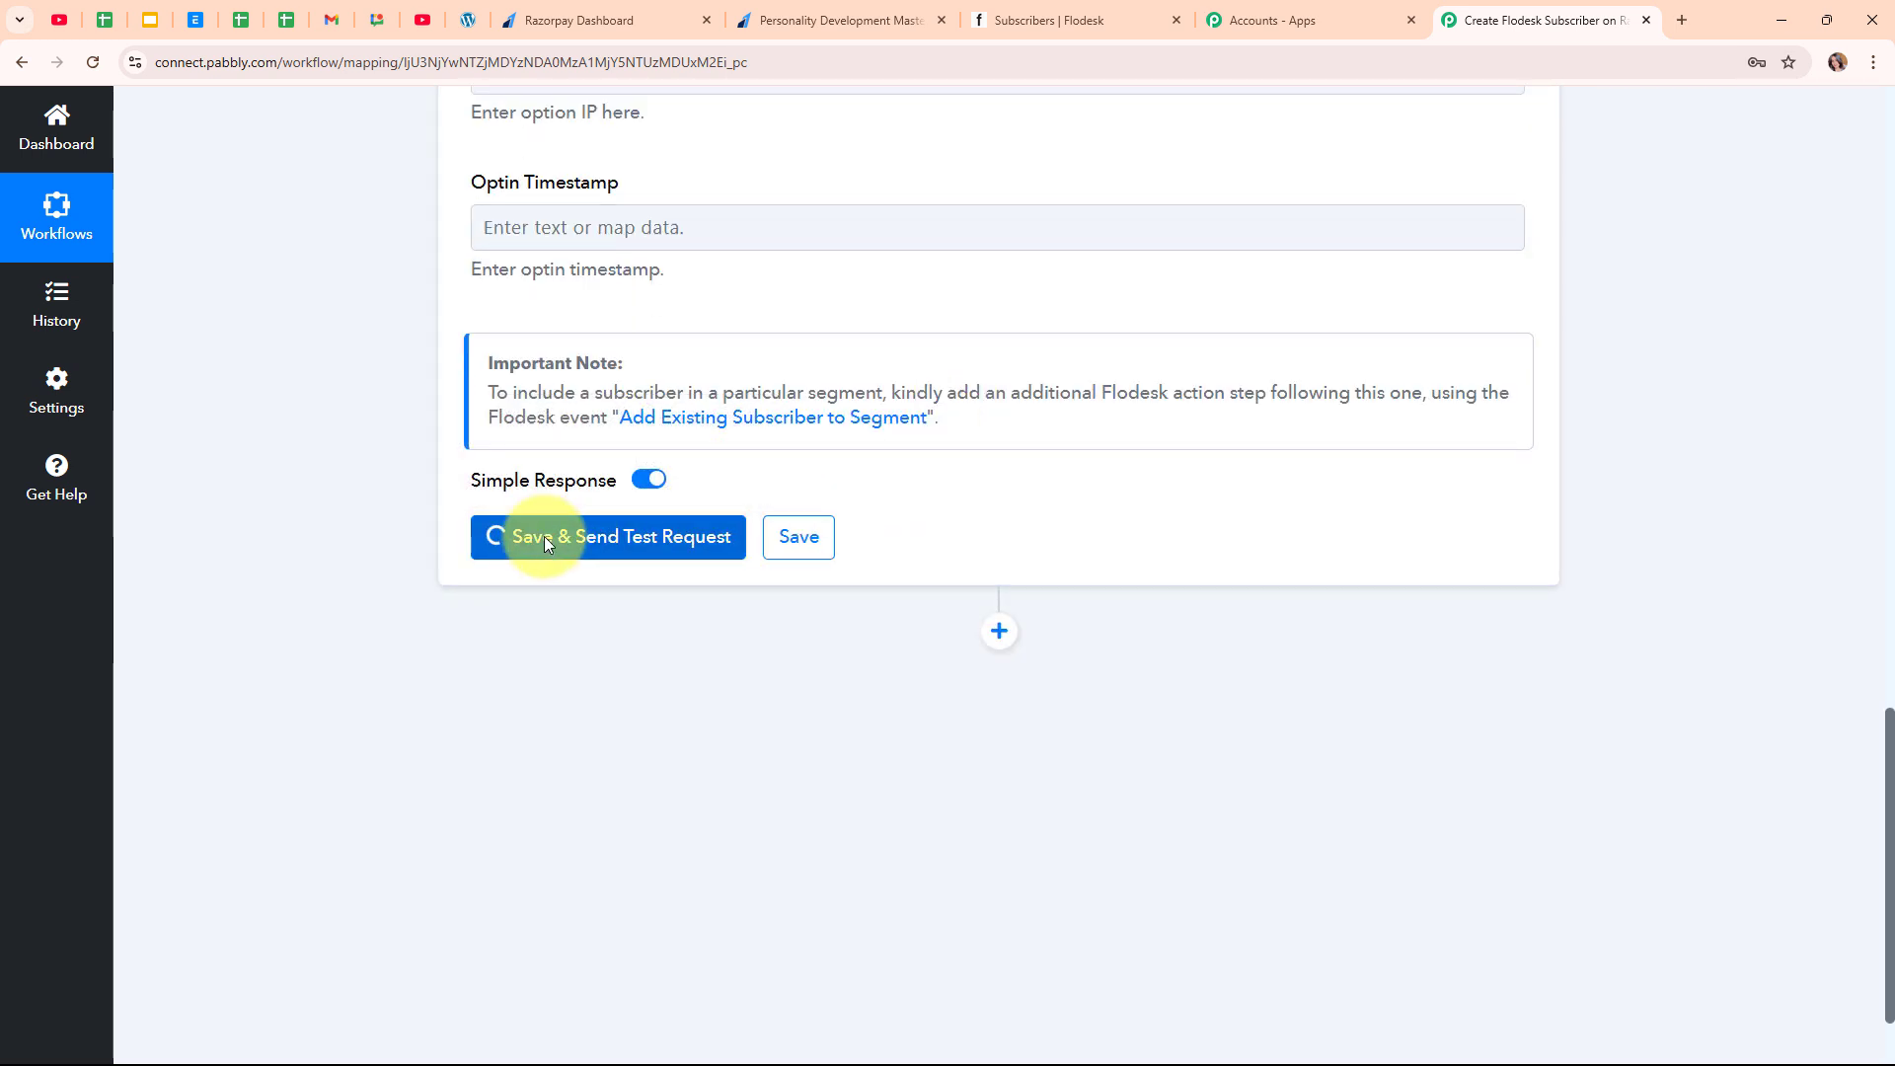
pyautogui.scroll(-3, 1005, 431)
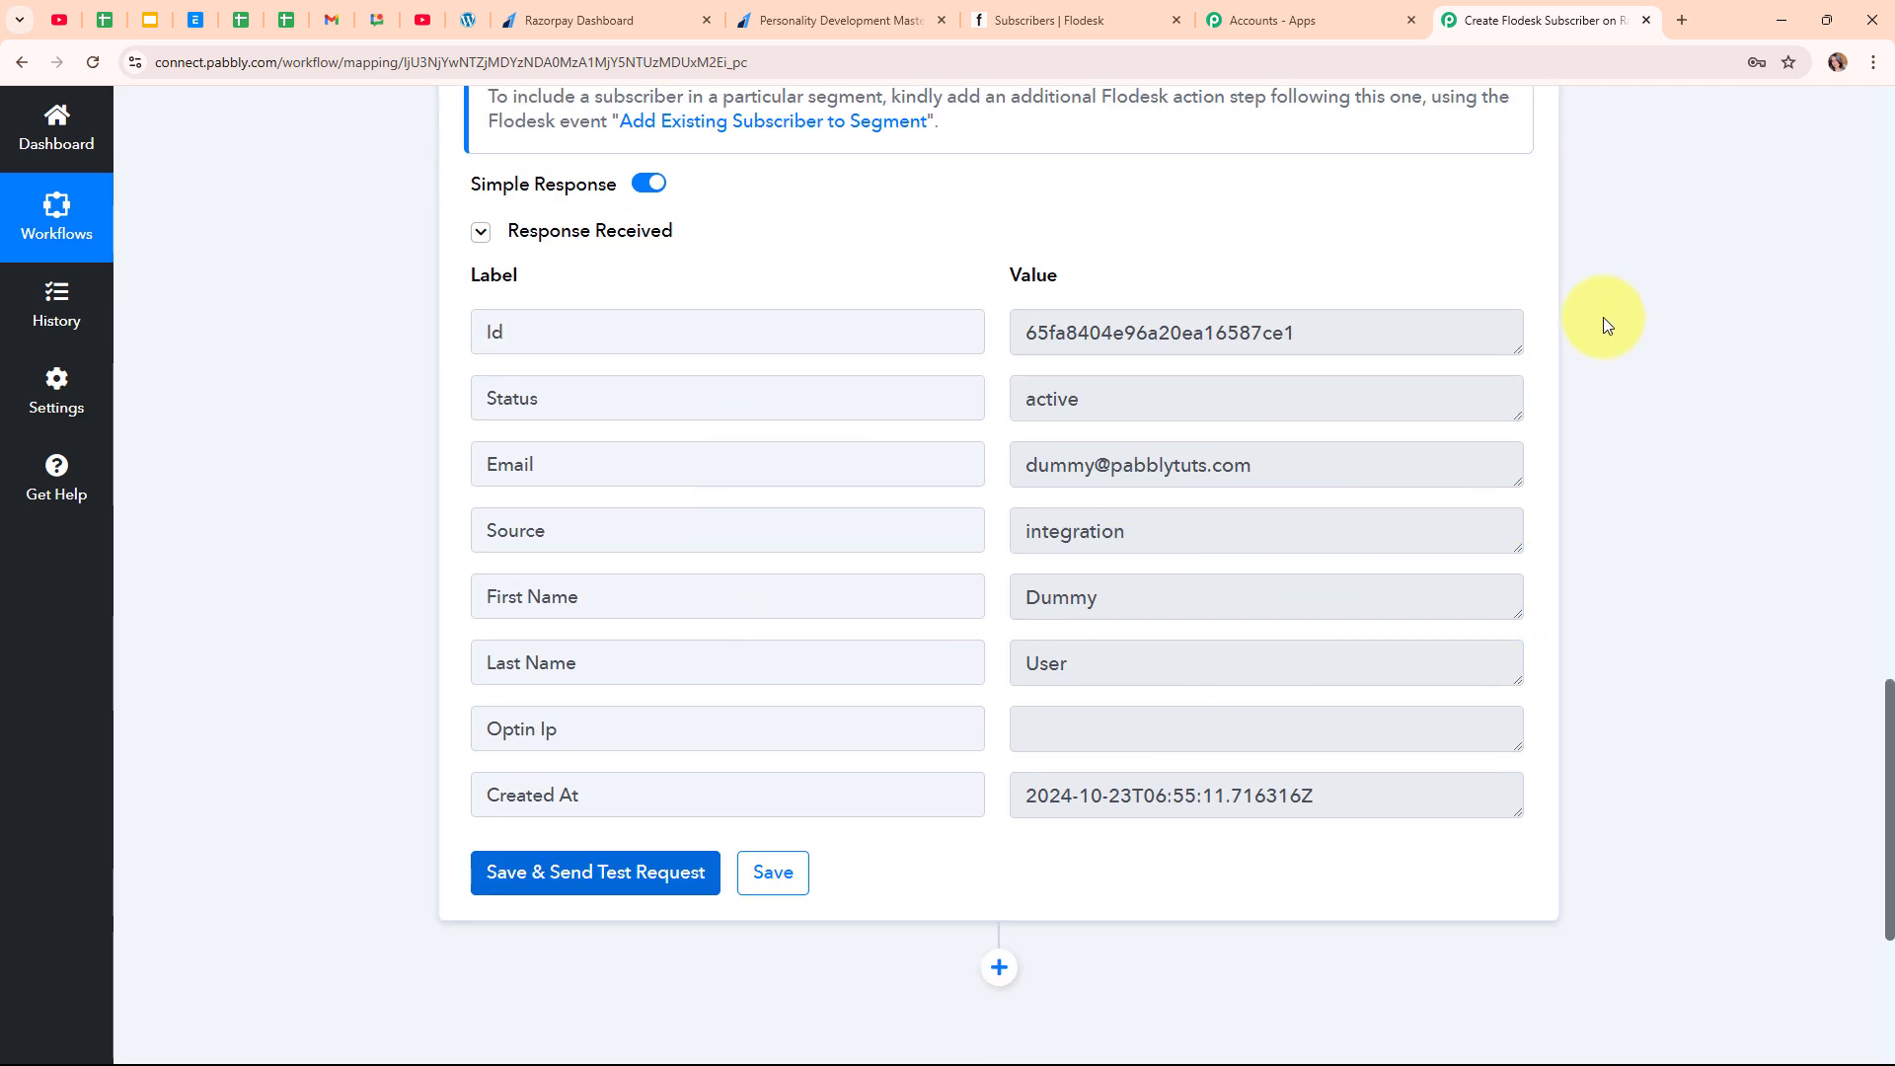
# - Collapse the Flodesk action and check Flodesk's subscriber list for the test customer
pyautogui.scroll(5, 1604, 316)
pyautogui.scroll(10, 1599, 301)
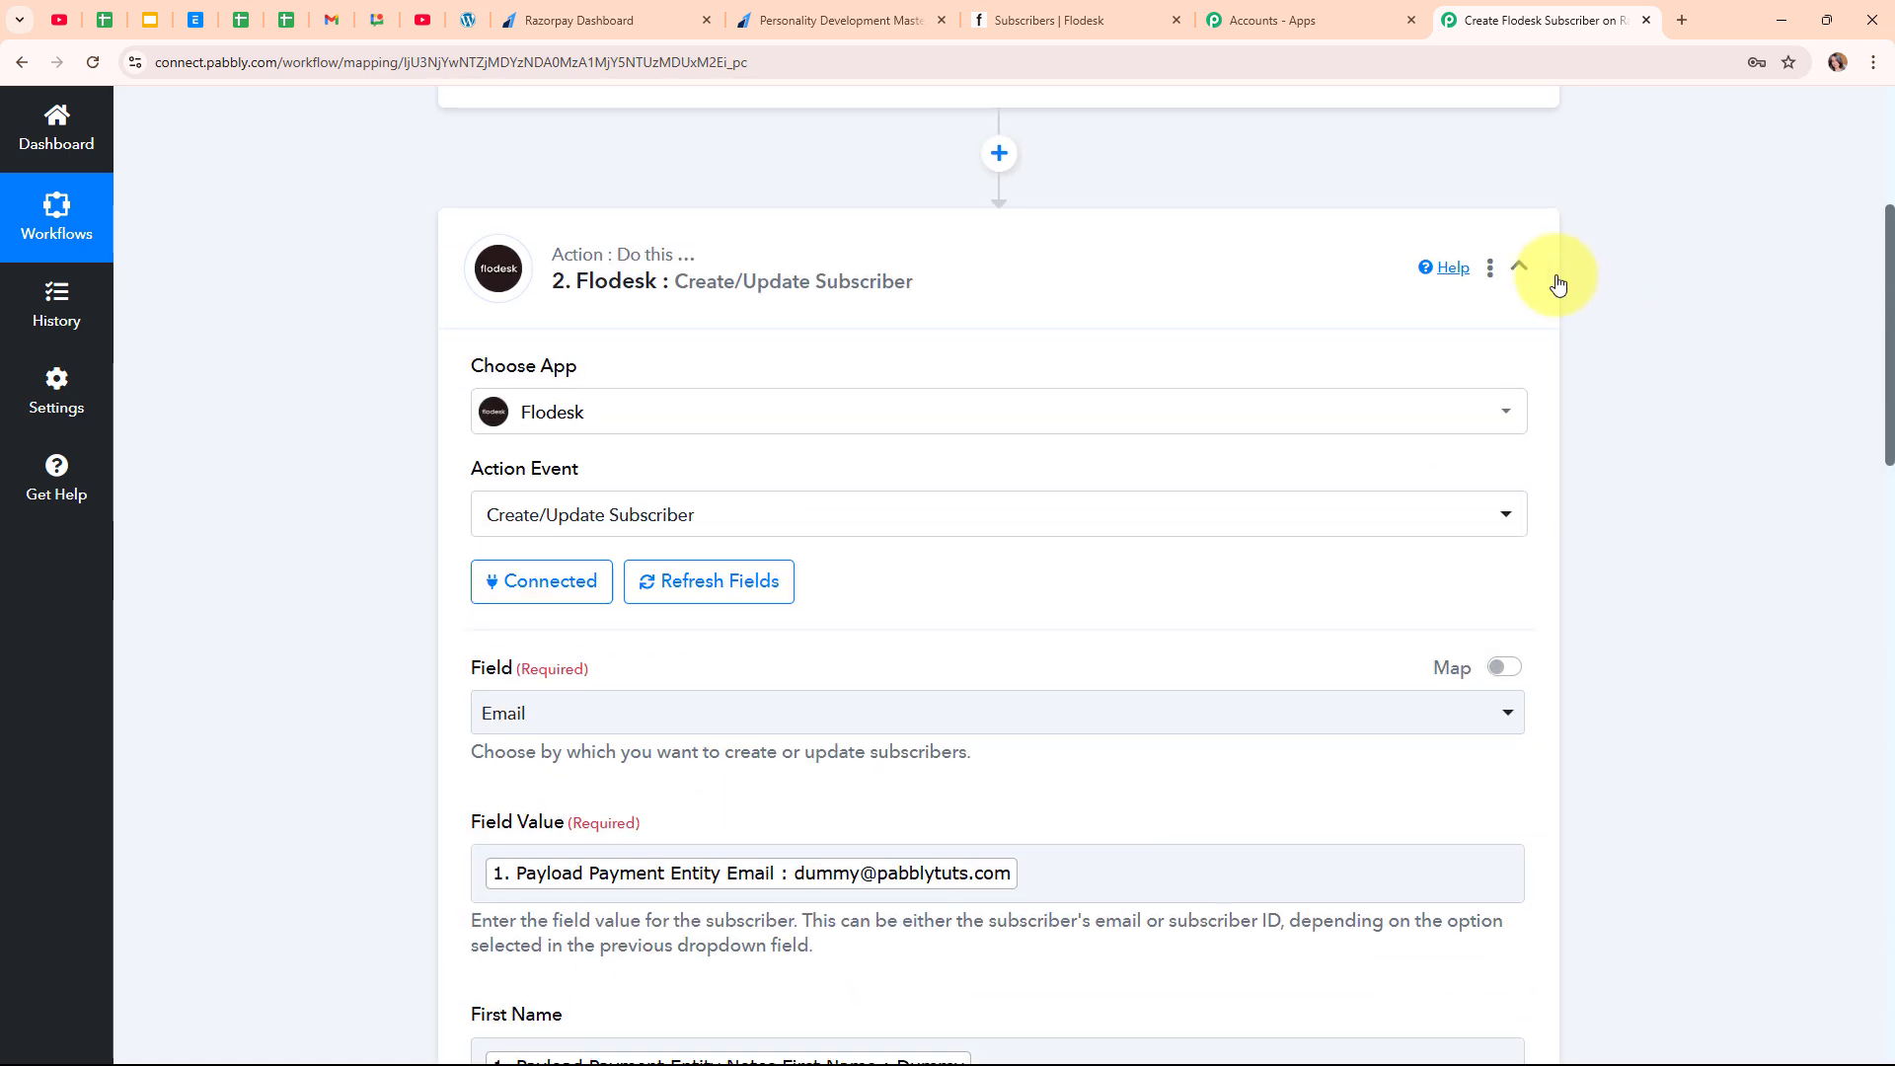
pyautogui.click(1280, 343)
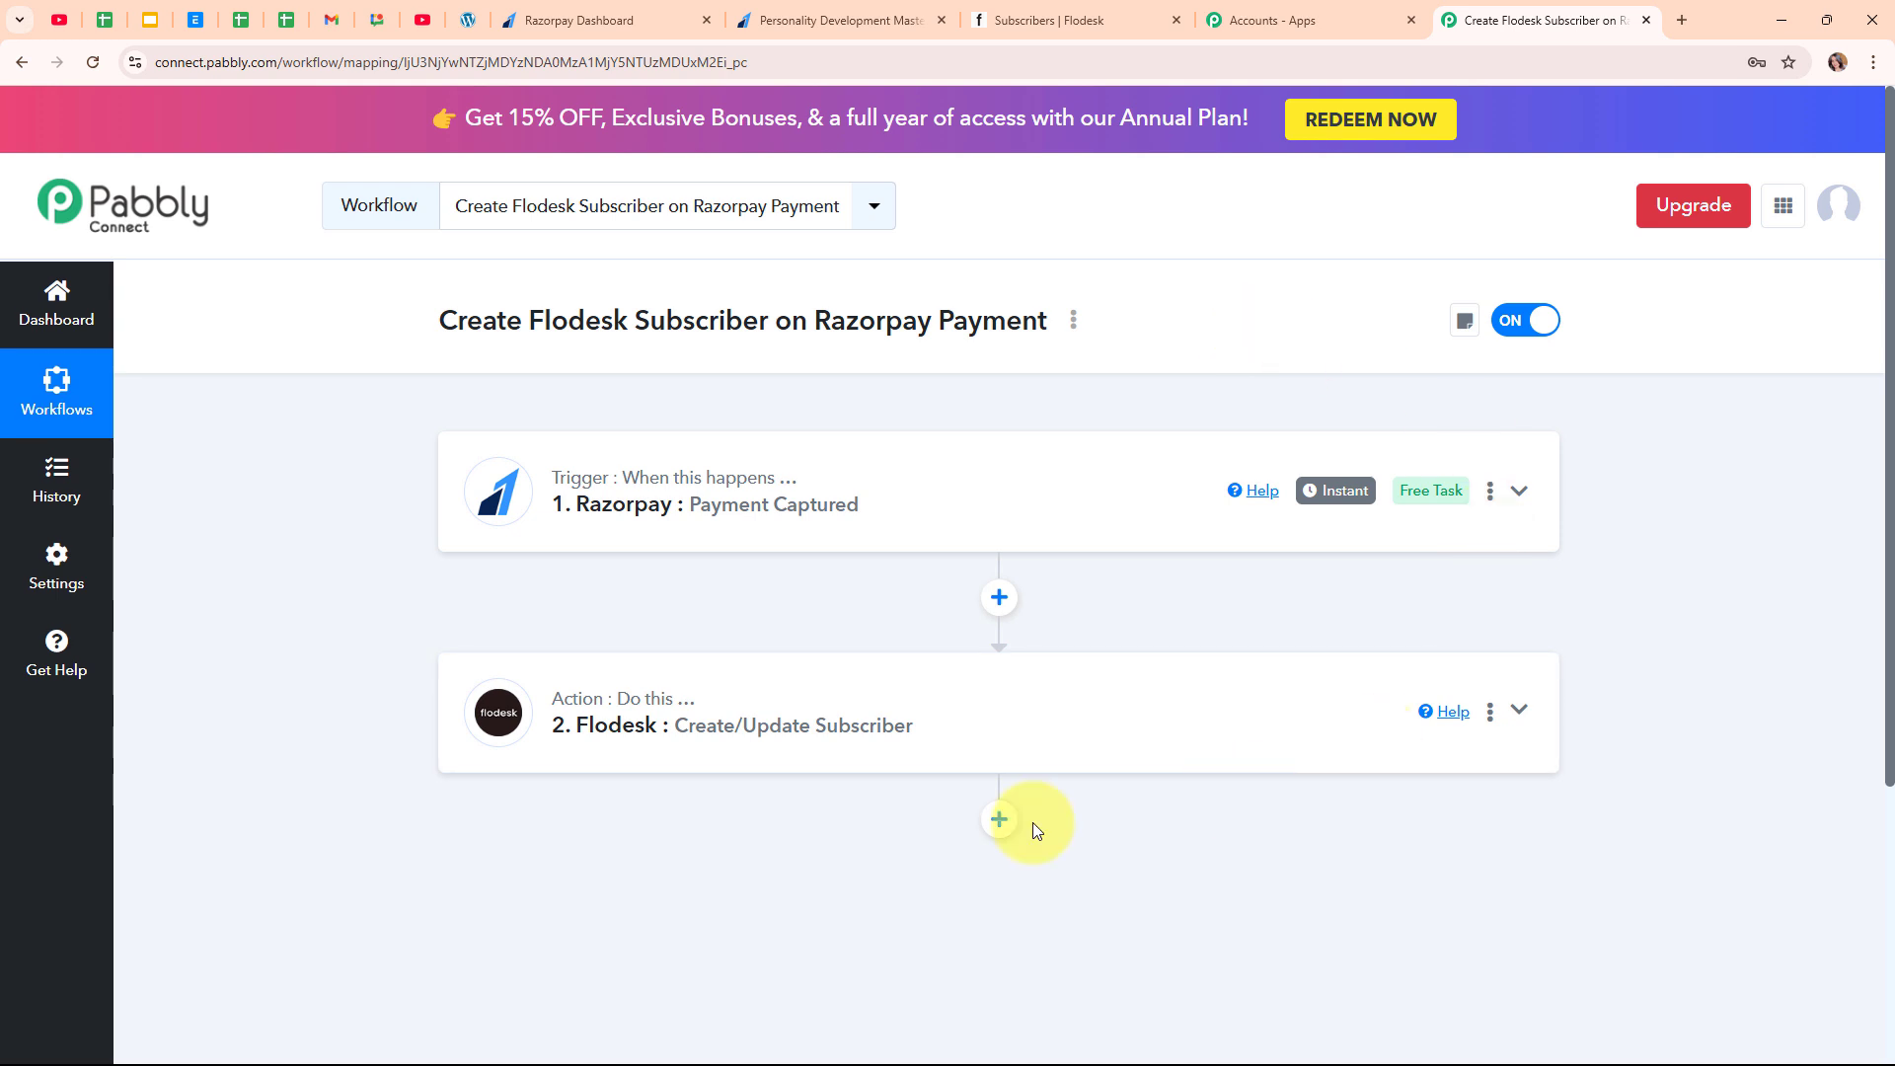
pyautogui.click(1036, 20)
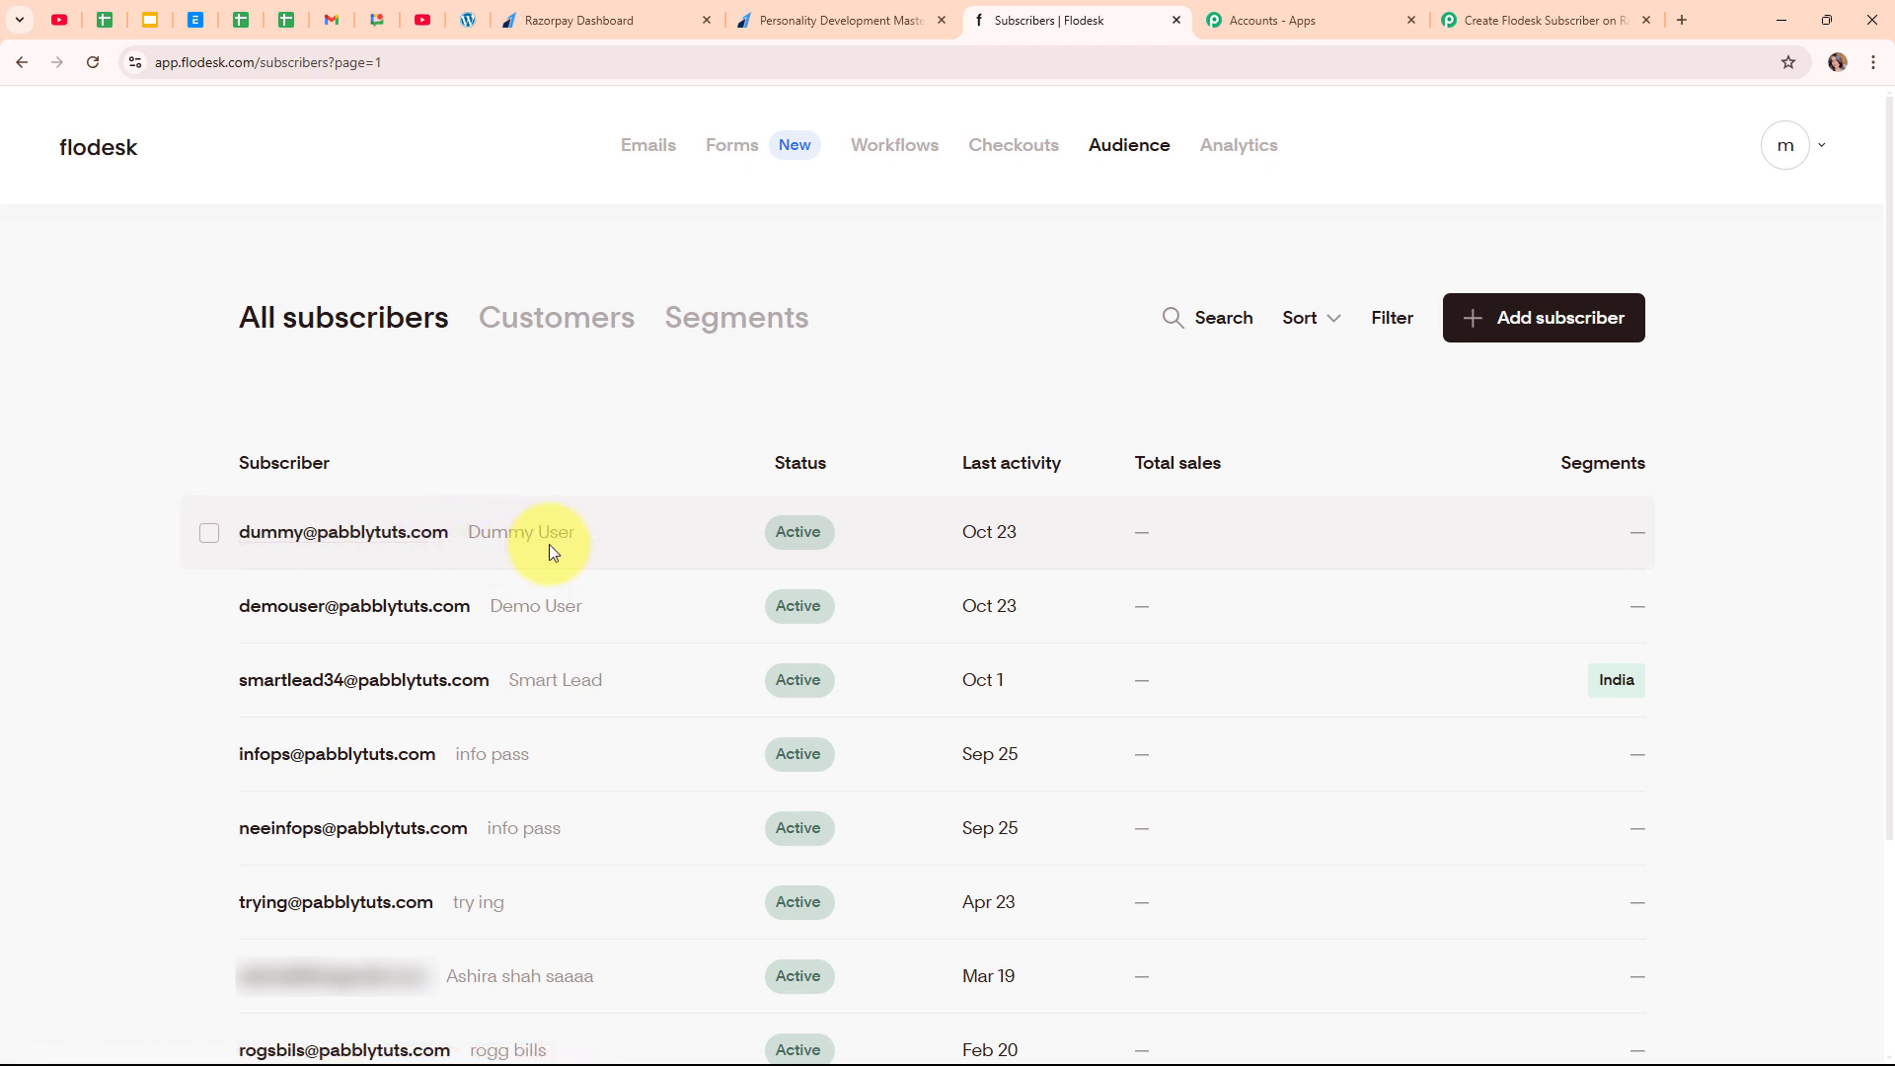
pyautogui.click(1583, 7)
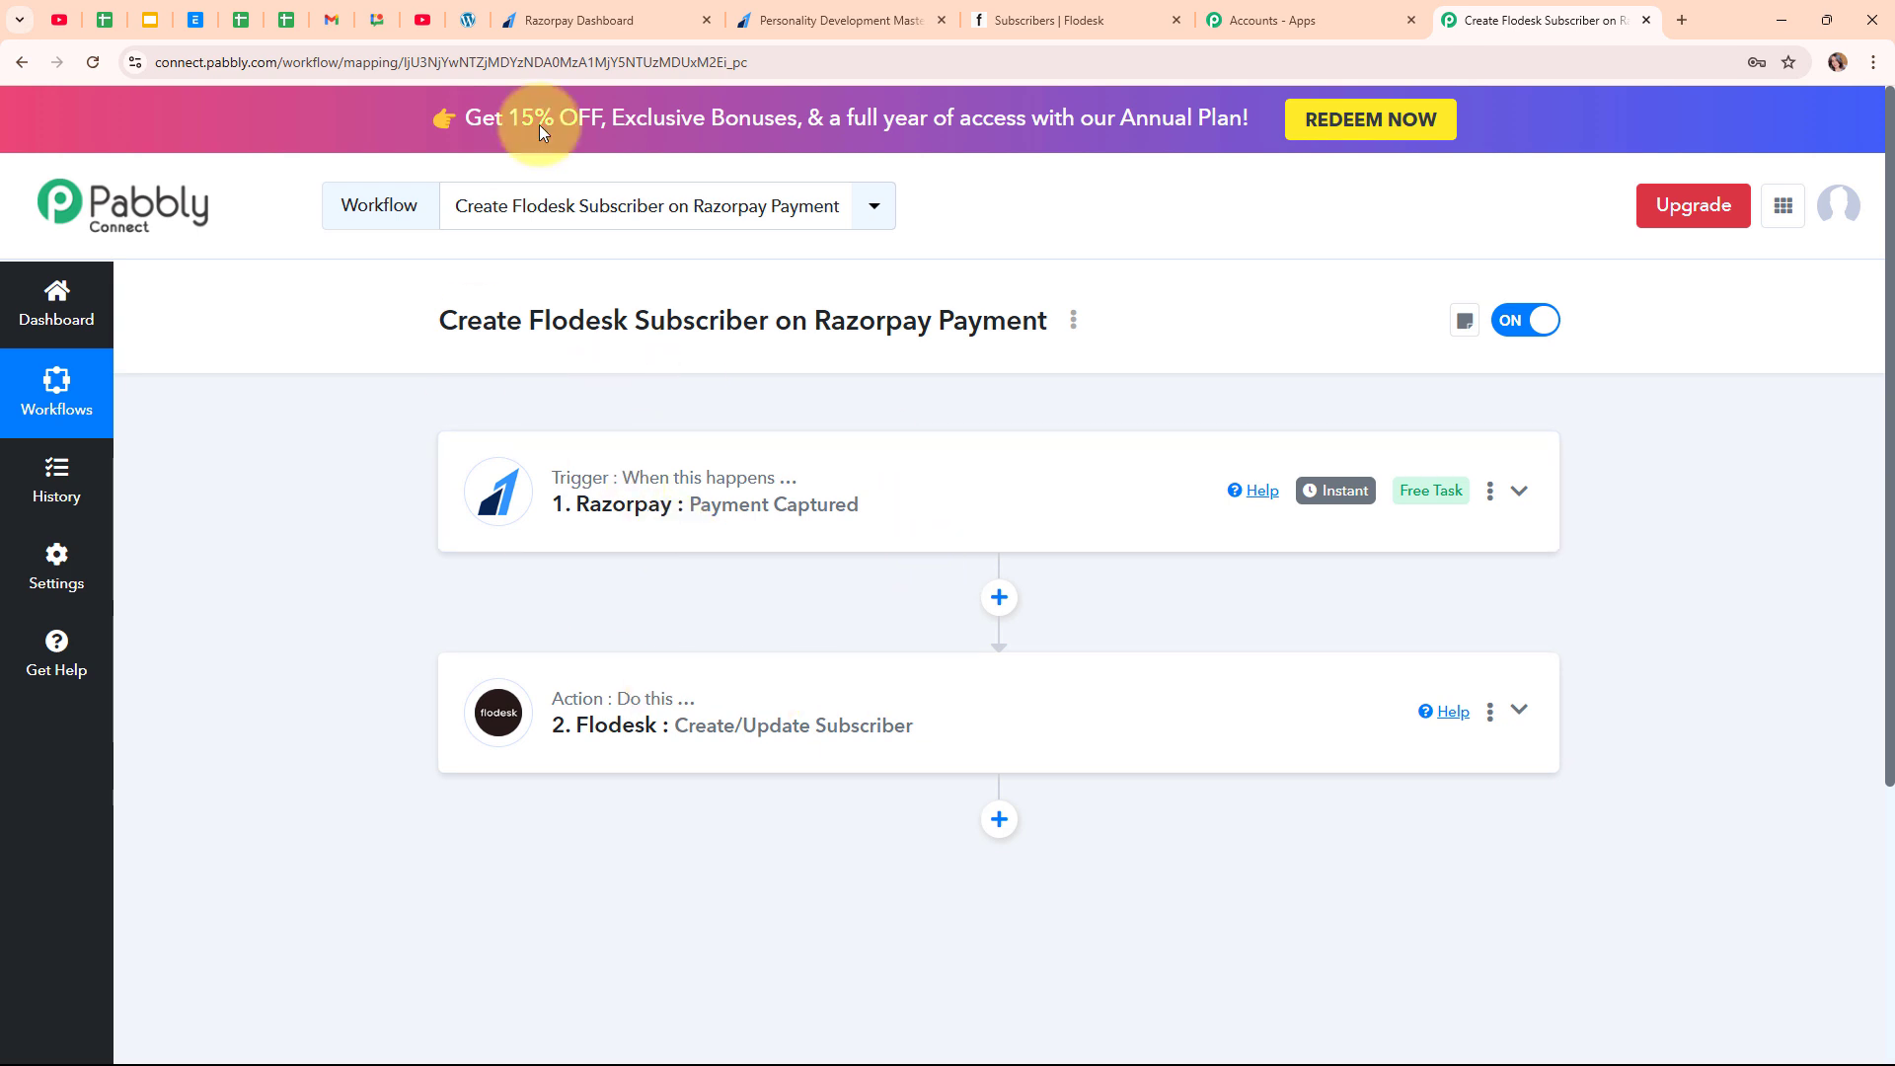
# - Reload the Razorpay payment page for the Personality Development Mastery Course and enter another test customer's first and last name
pyautogui.click(766, 10)
pyautogui.click(100, 68)
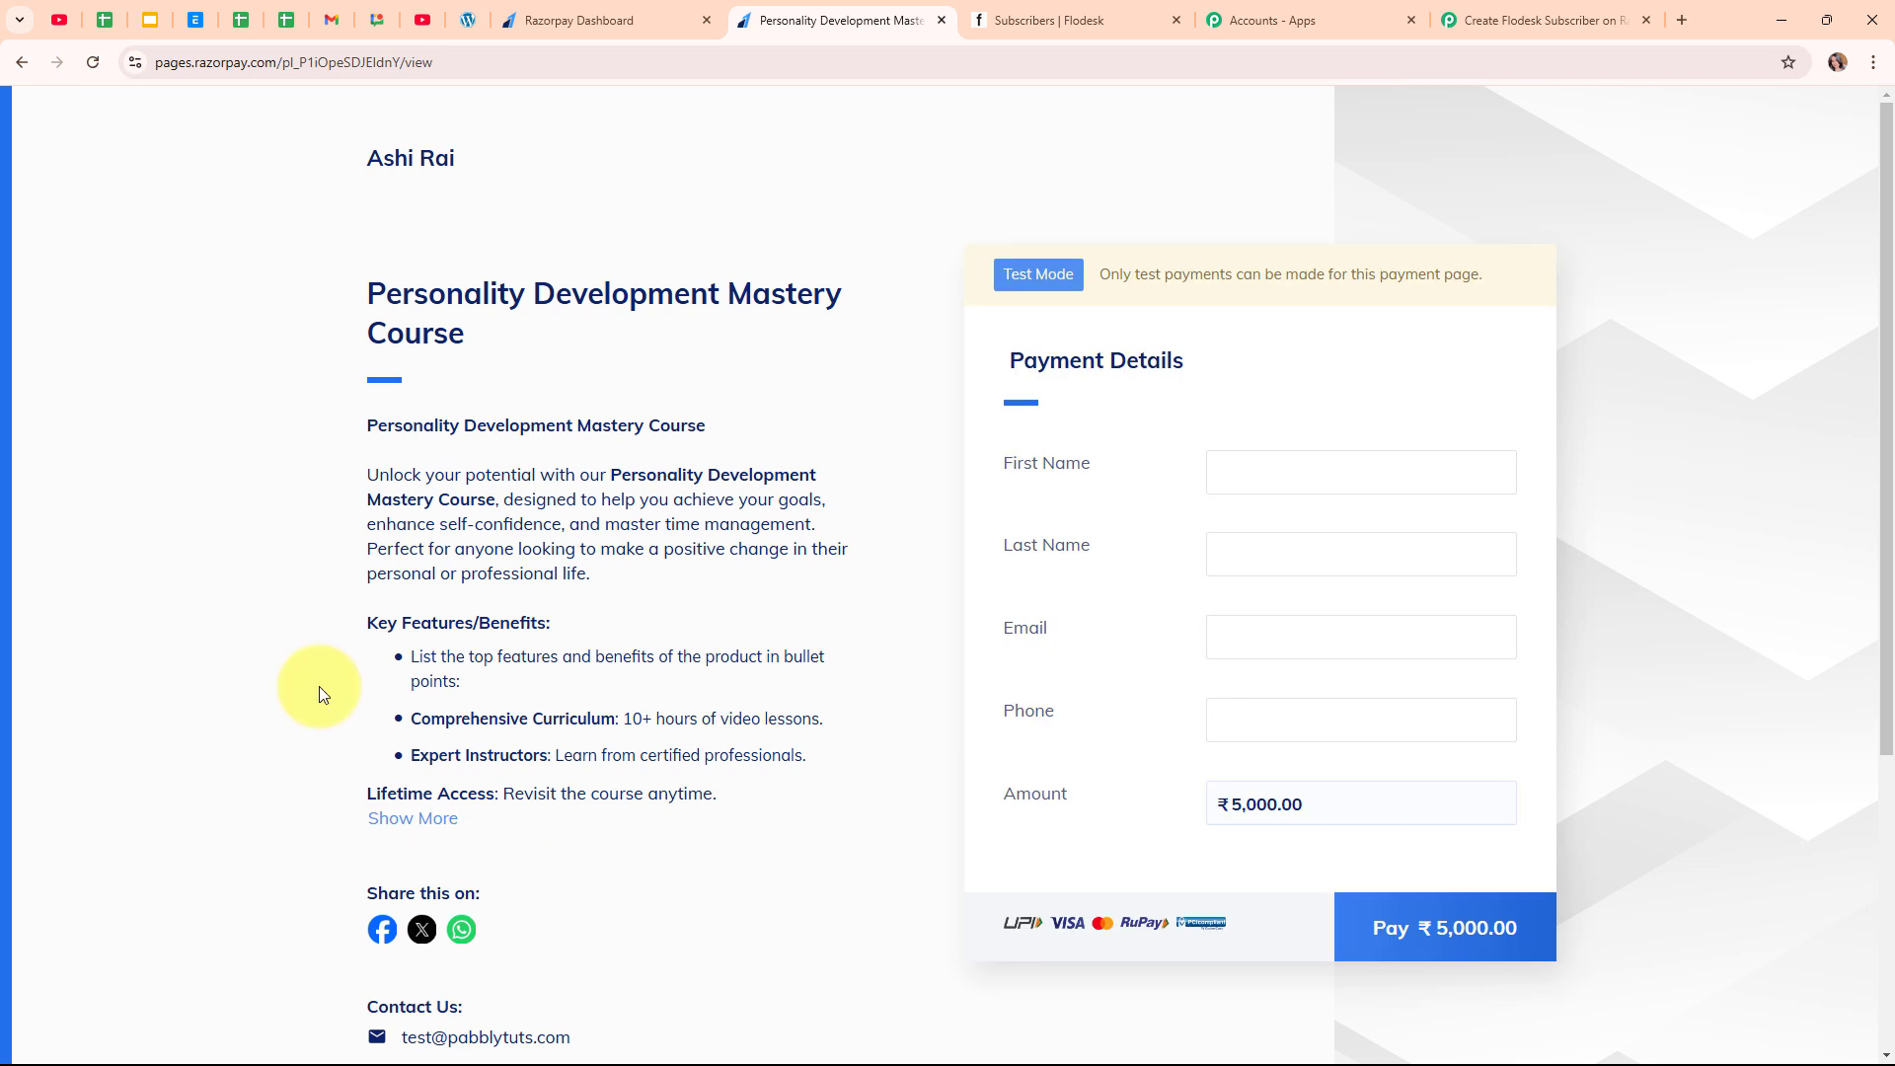
pyautogui.click(1244, 485)
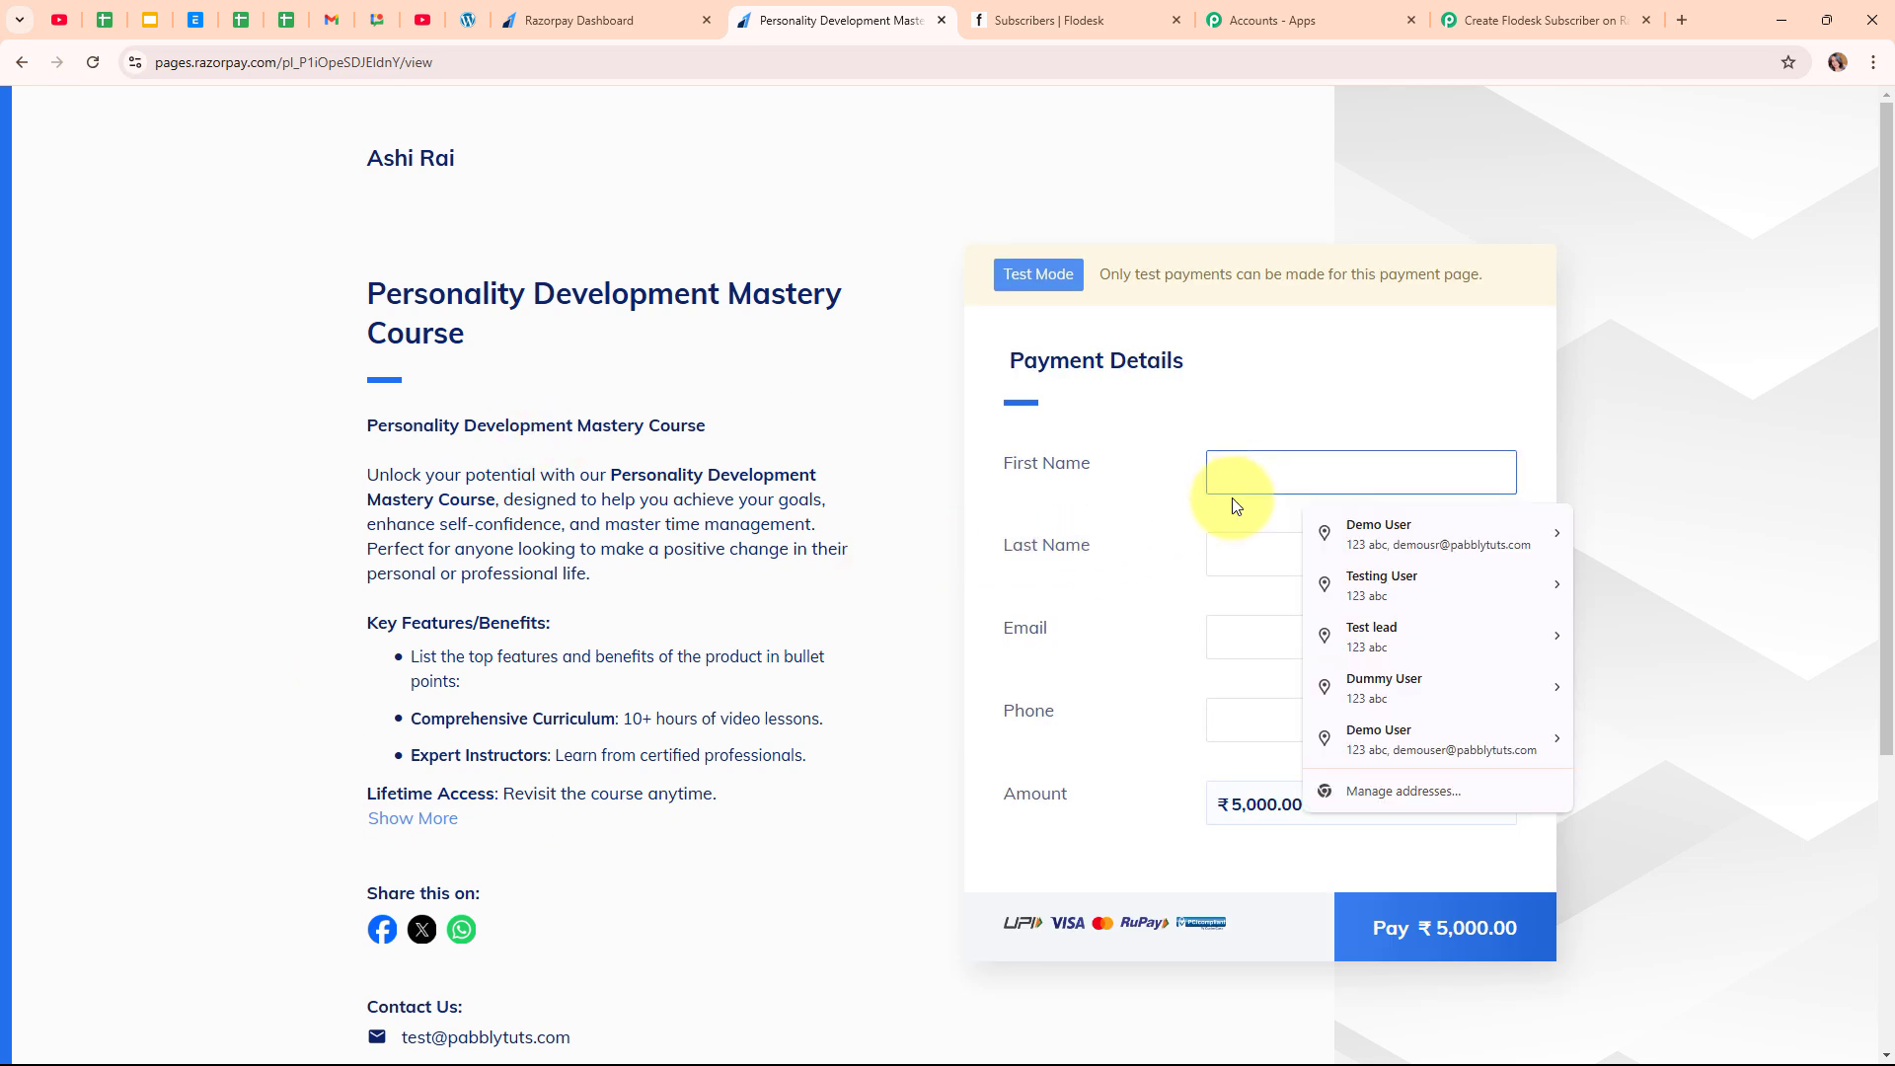
pyautogui.write('Test')
pyautogui.click(1256, 549)
pyautogui.write('Lead')
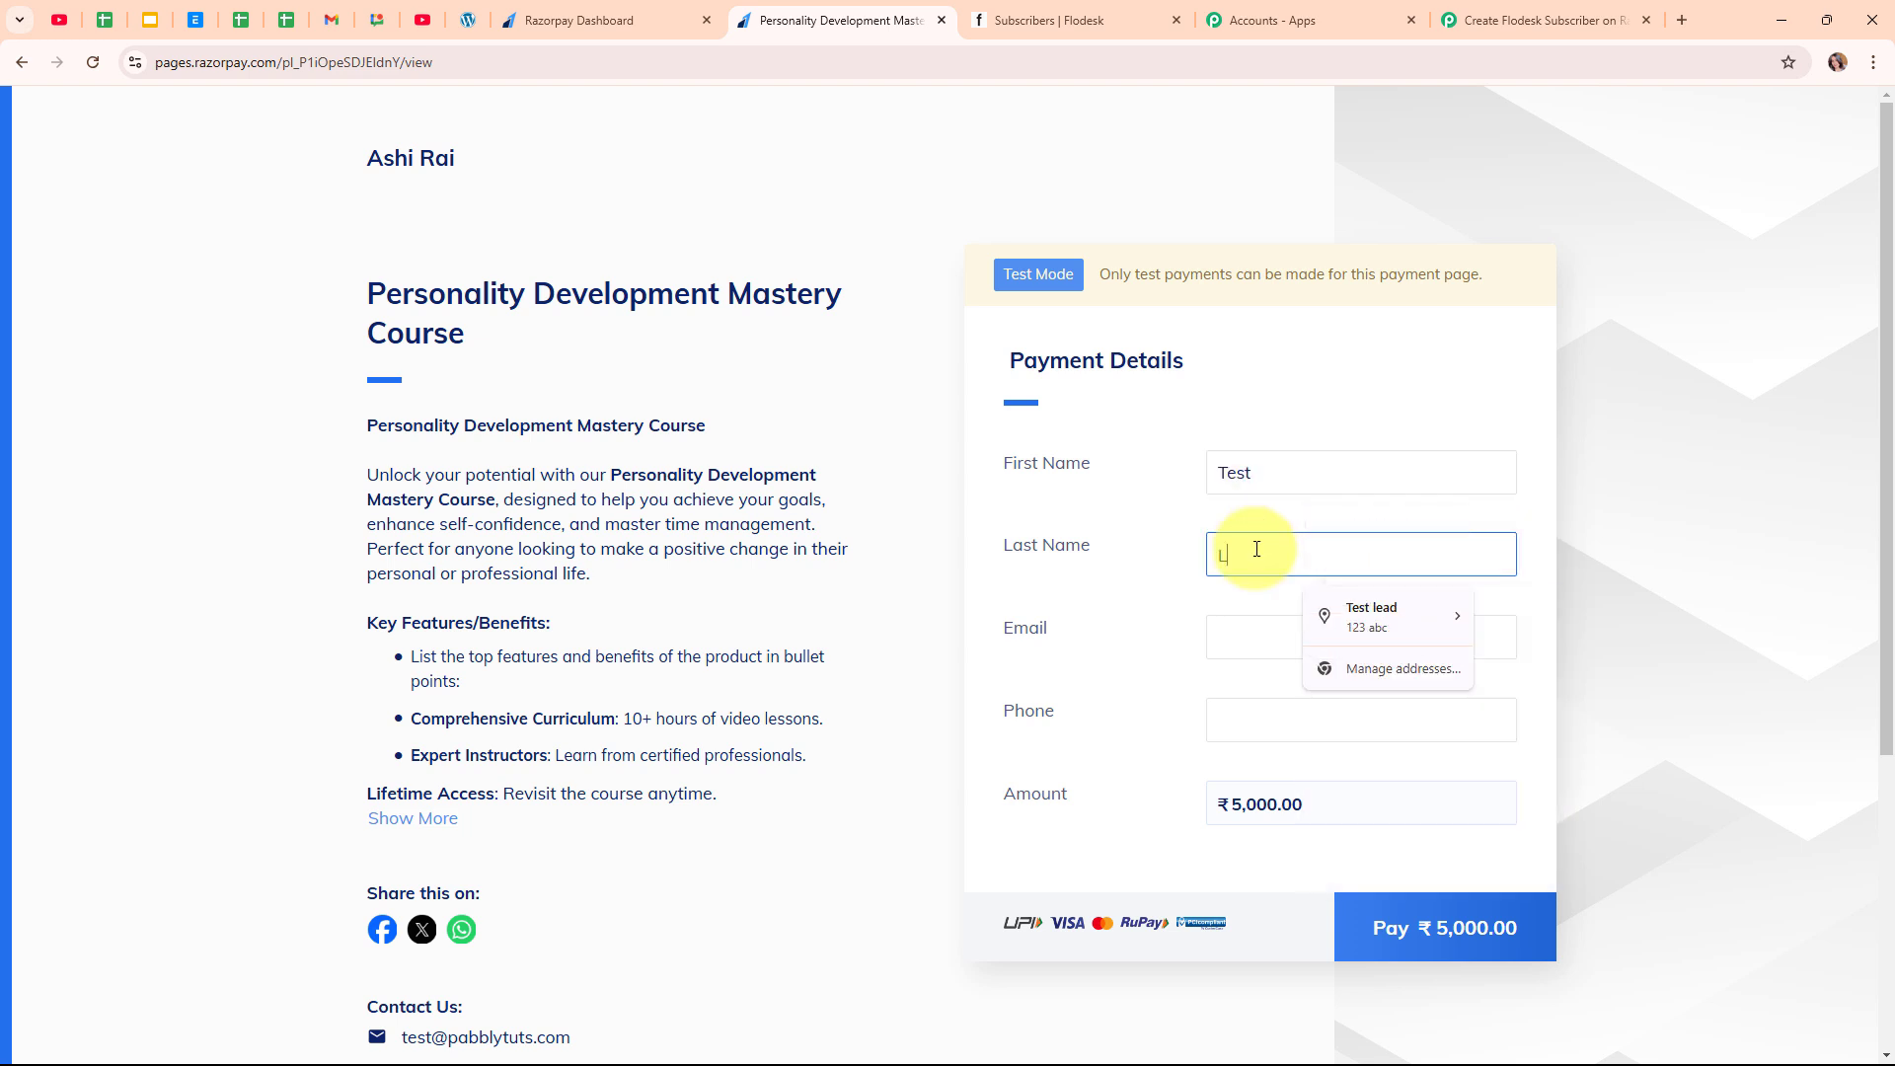
# - Enter the new test customer's email address and phone number in the payment details
pyautogui.click(1226, 636)
pyautogui.write('test@p')
pyautogui.press('Down')
pyautogui.press('Return')
pyautogui.click(1233, 714)
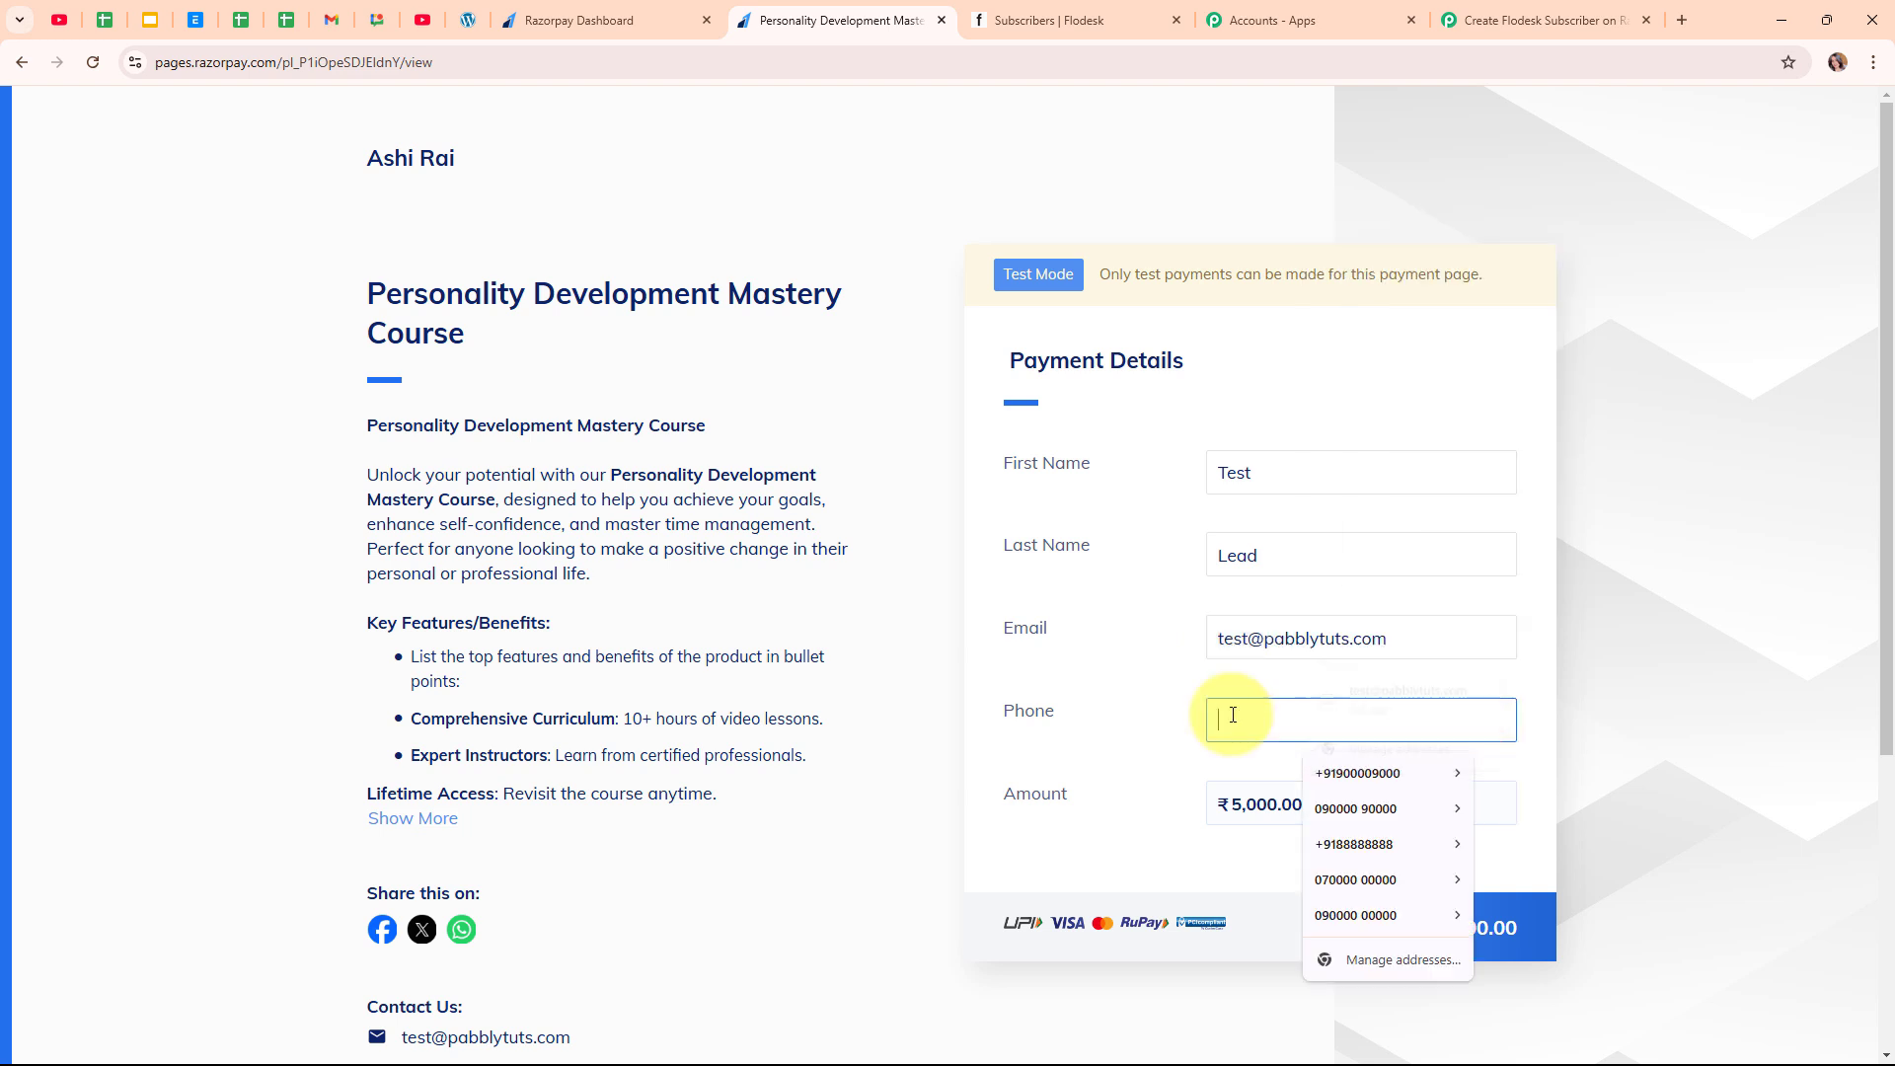
pyautogui.write('7777777777')
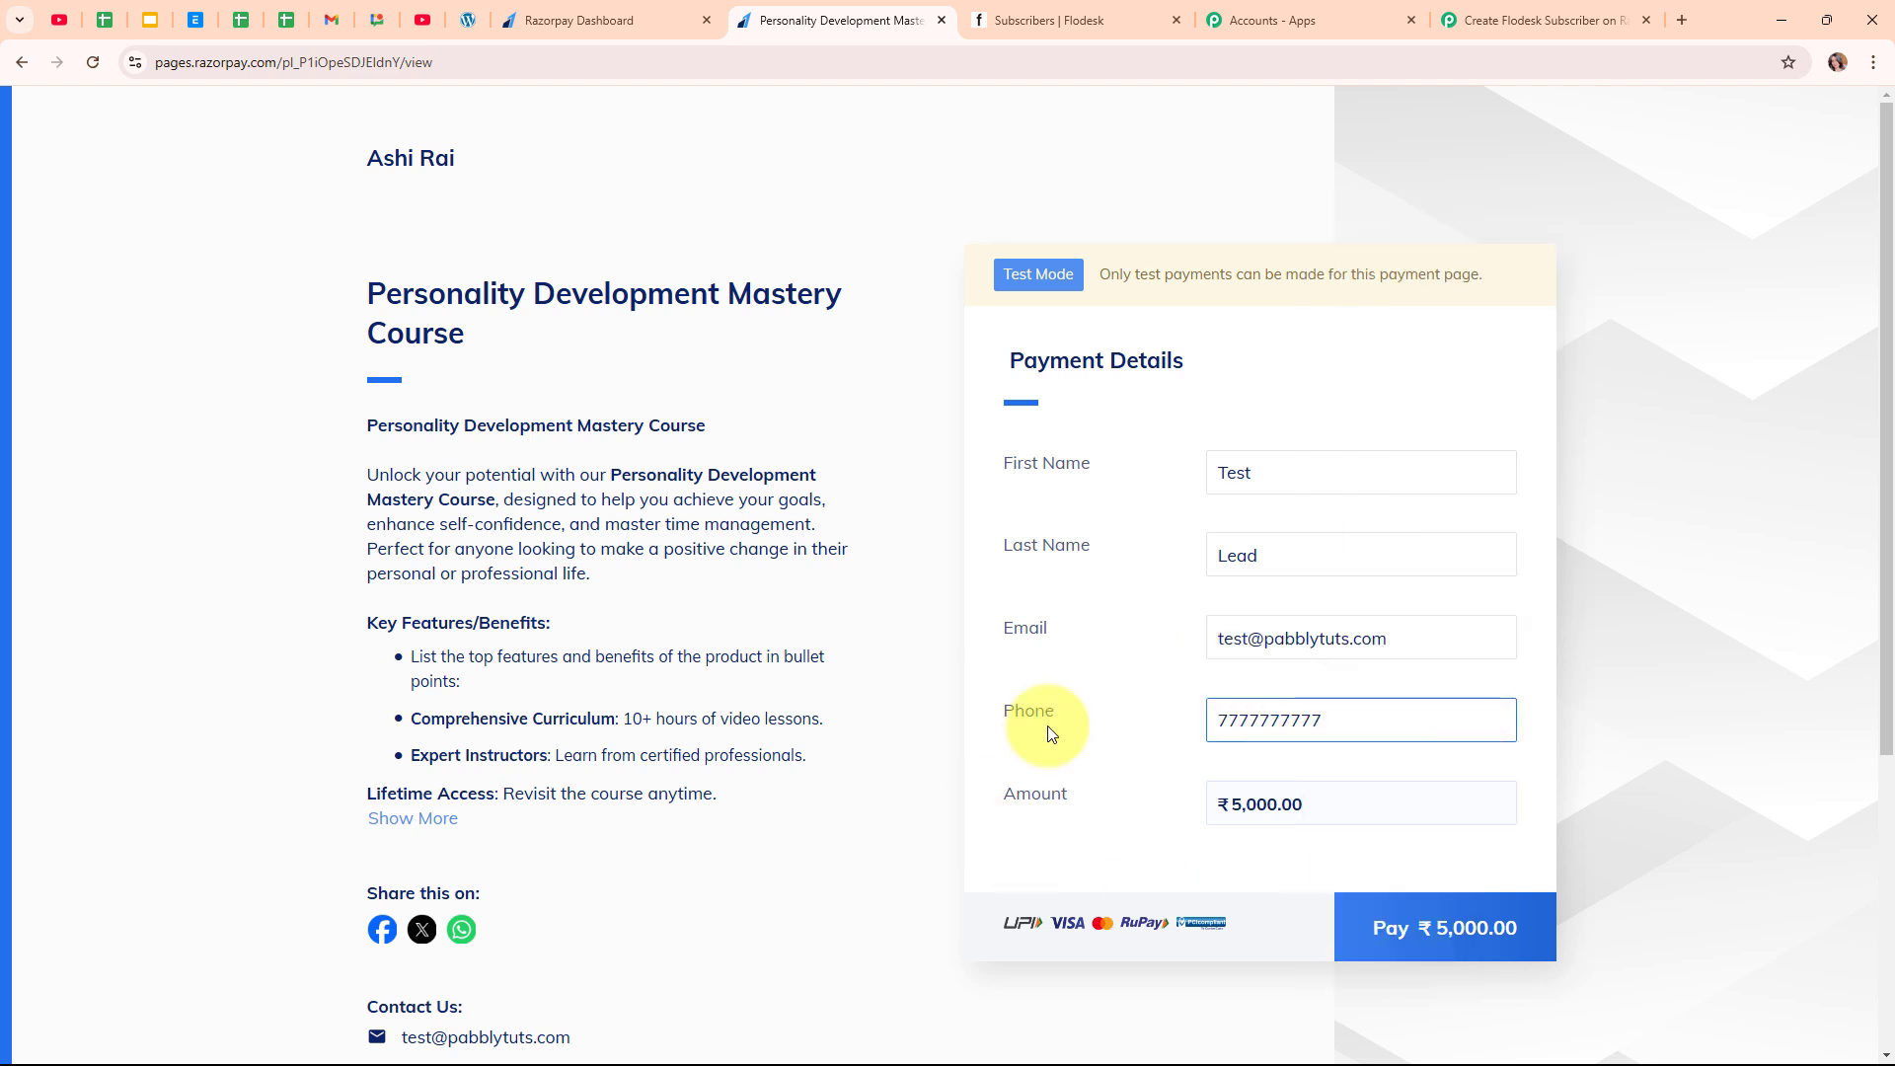
# - Pay the ₹5,000 by UPI with the test UPI ID success@razorpay
pyautogui.click(1467, 953)
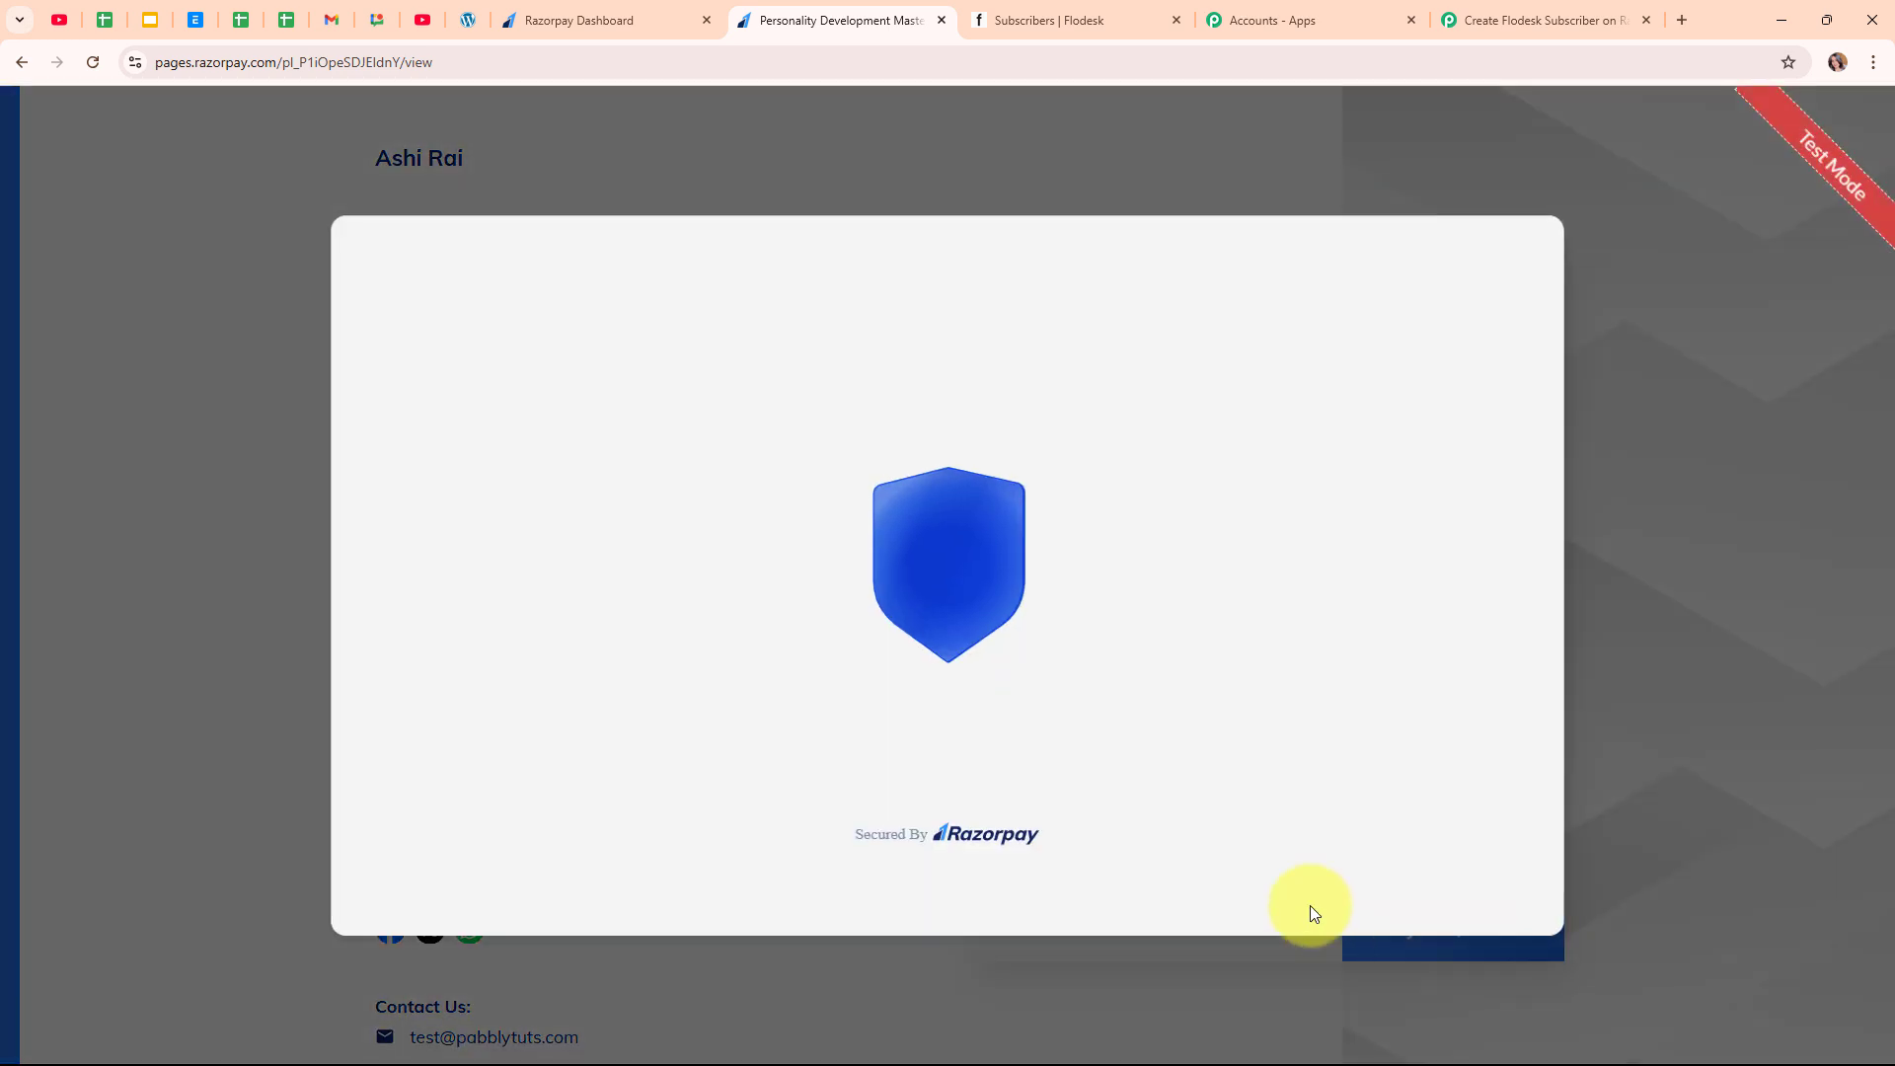
pyautogui.click(1135, 664)
pyautogui.click(1242, 730)
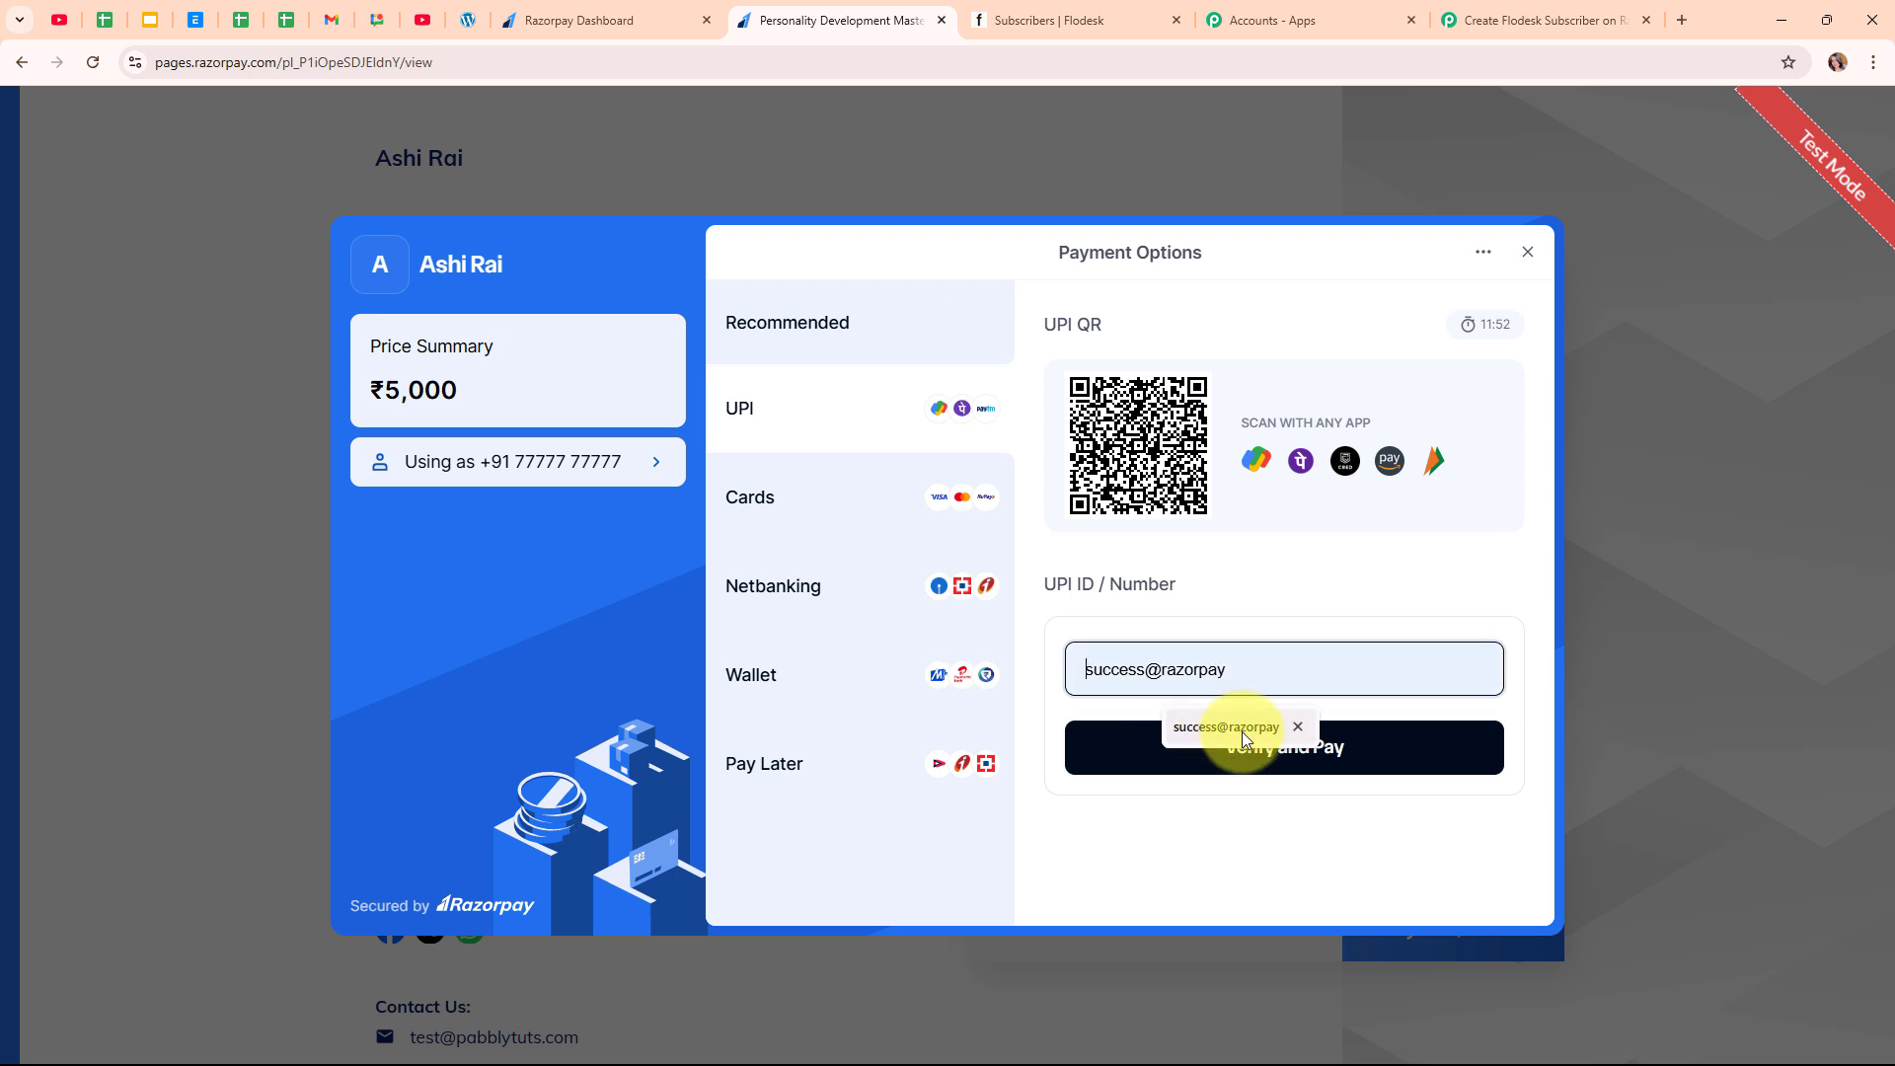
pyautogui.click(1340, 758)
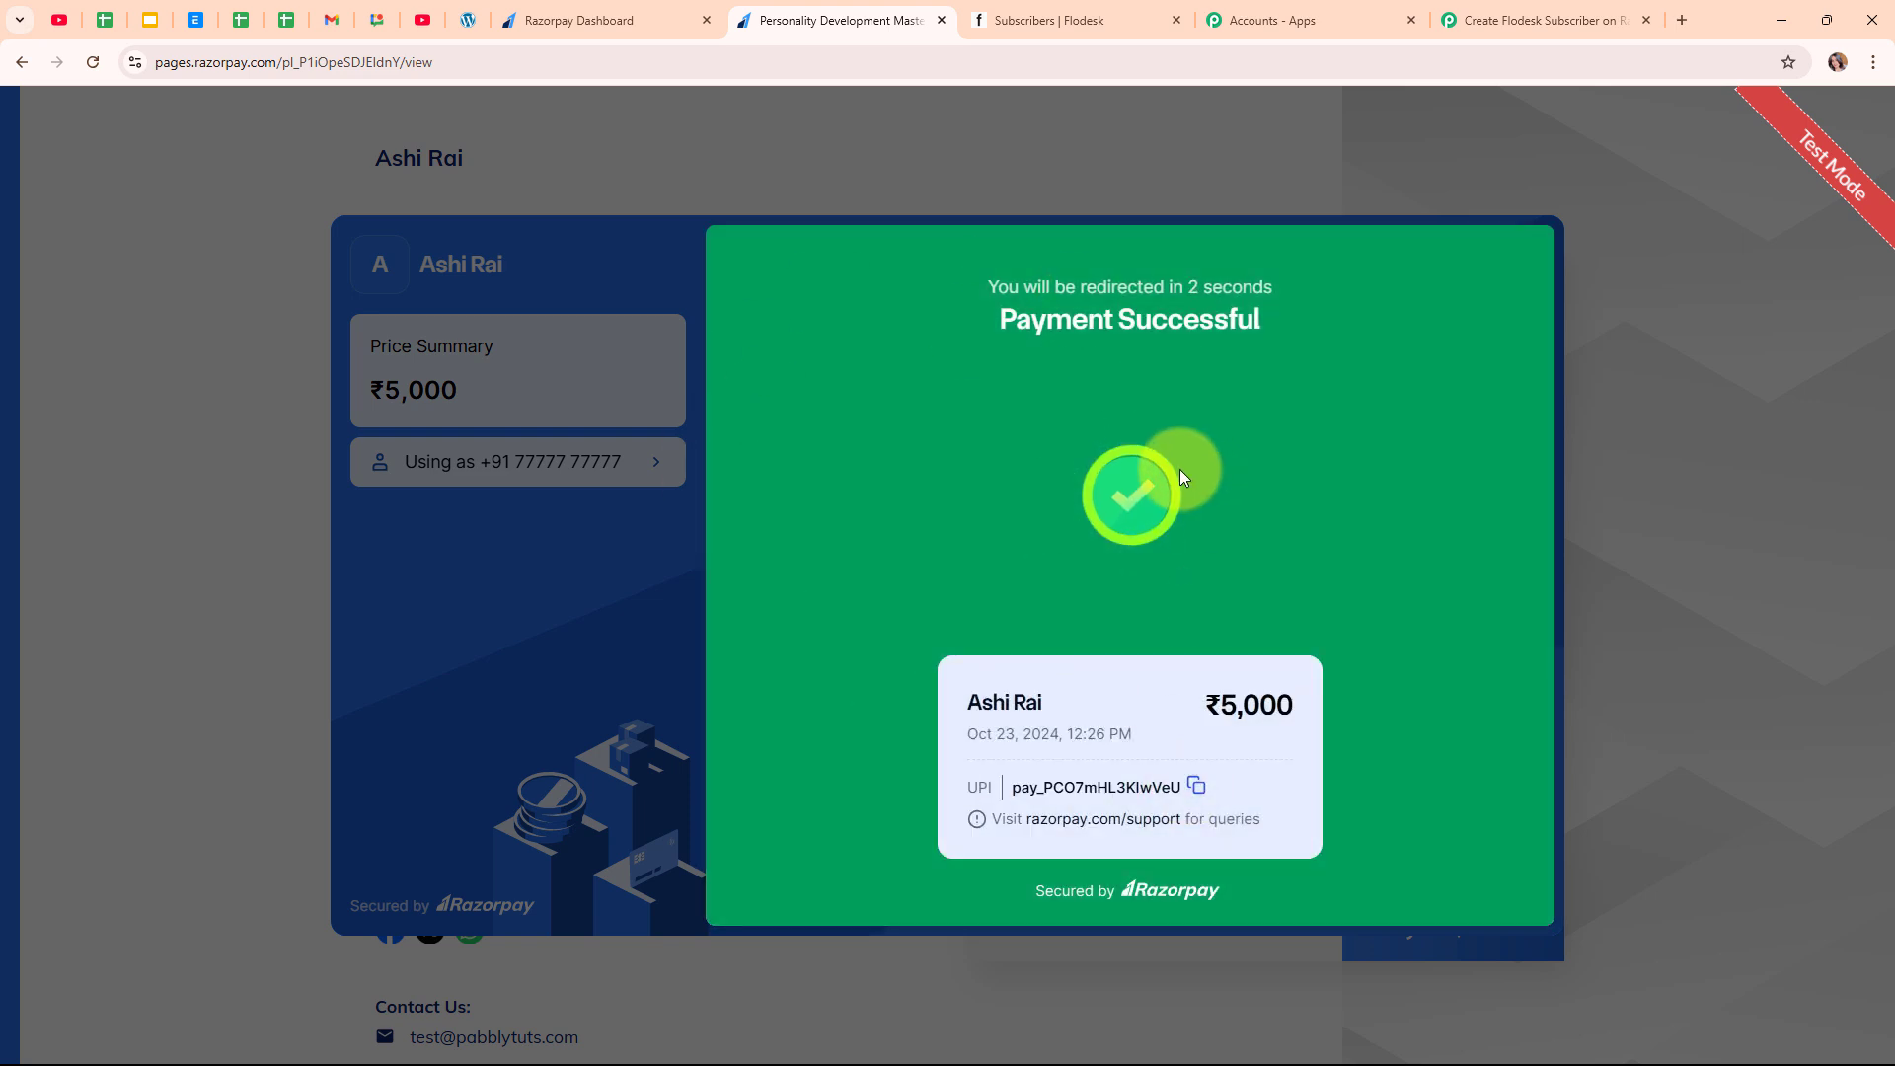
# - Reload Flodesk's subscriber list to check for the new test customer and return to the Pabbly Connect workflow
pyautogui.click(1109, 12)
pyautogui.click(91, 63)
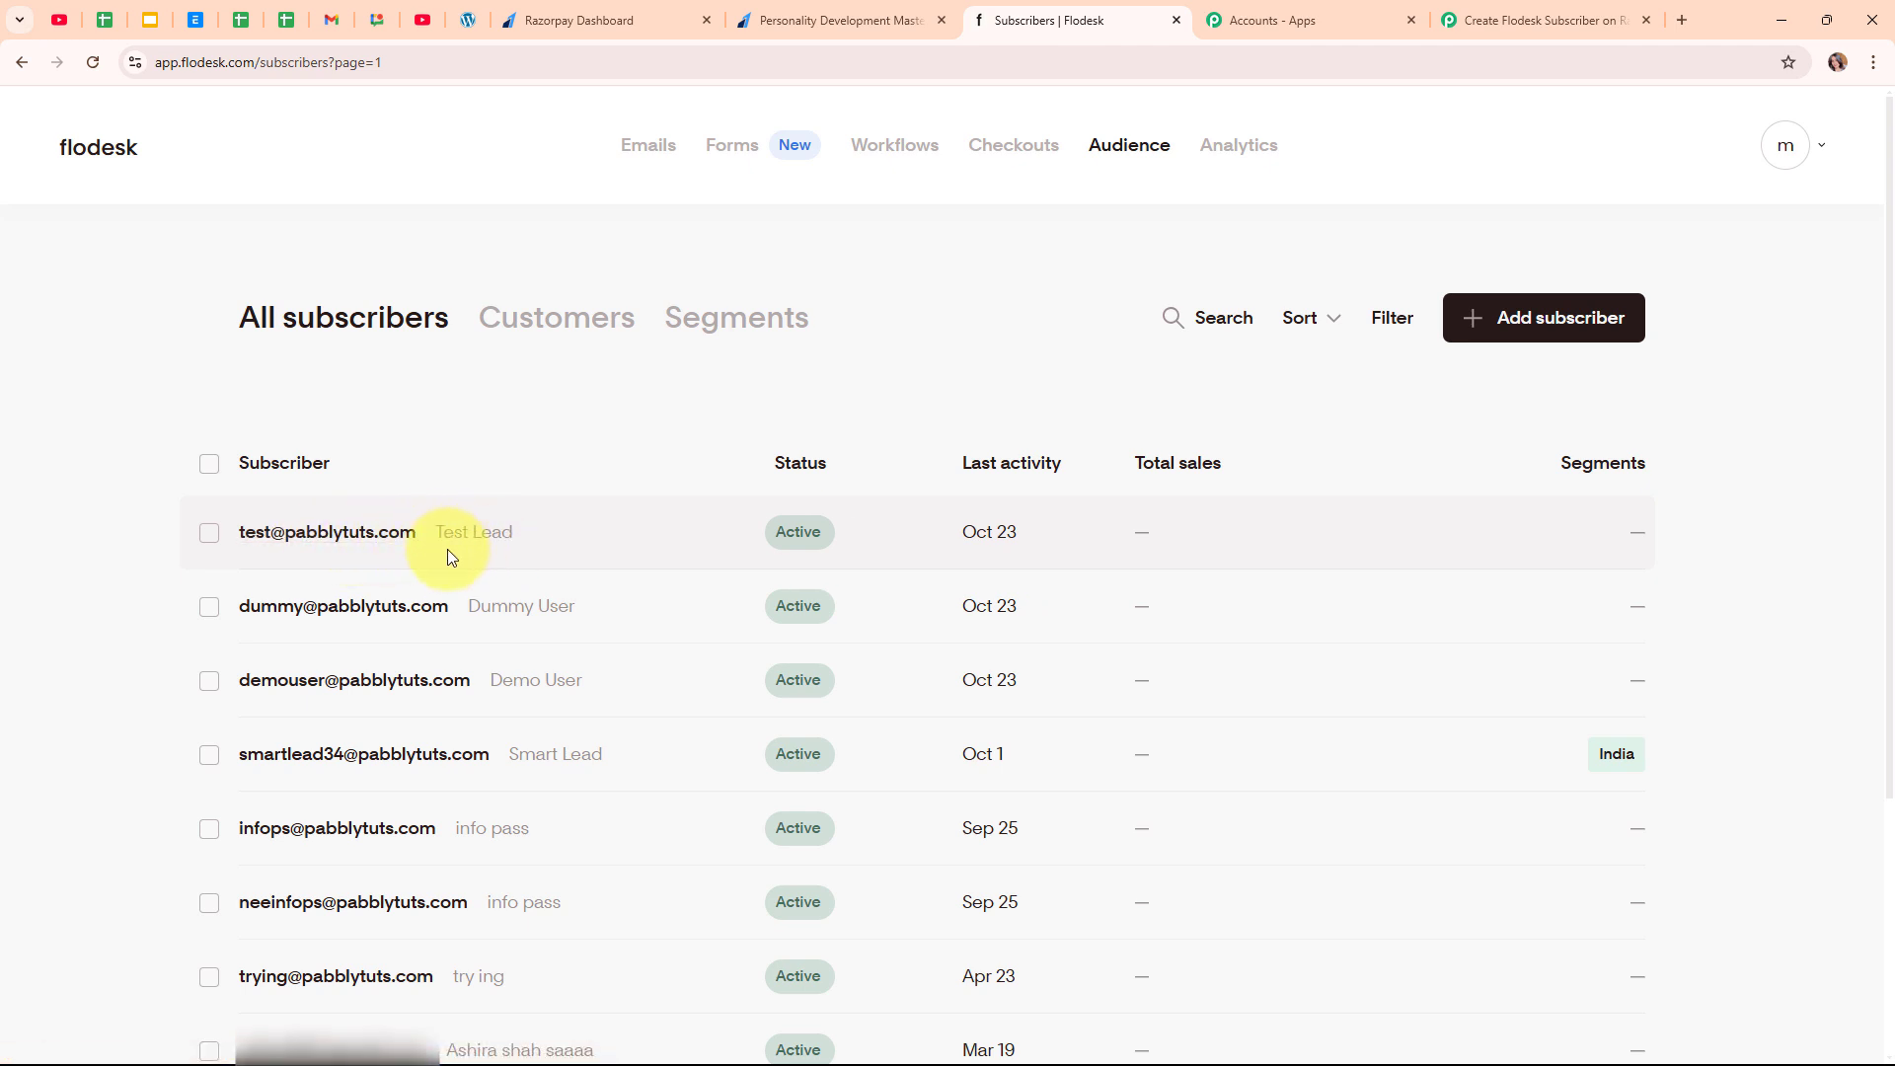
pyautogui.click(1580, 8)
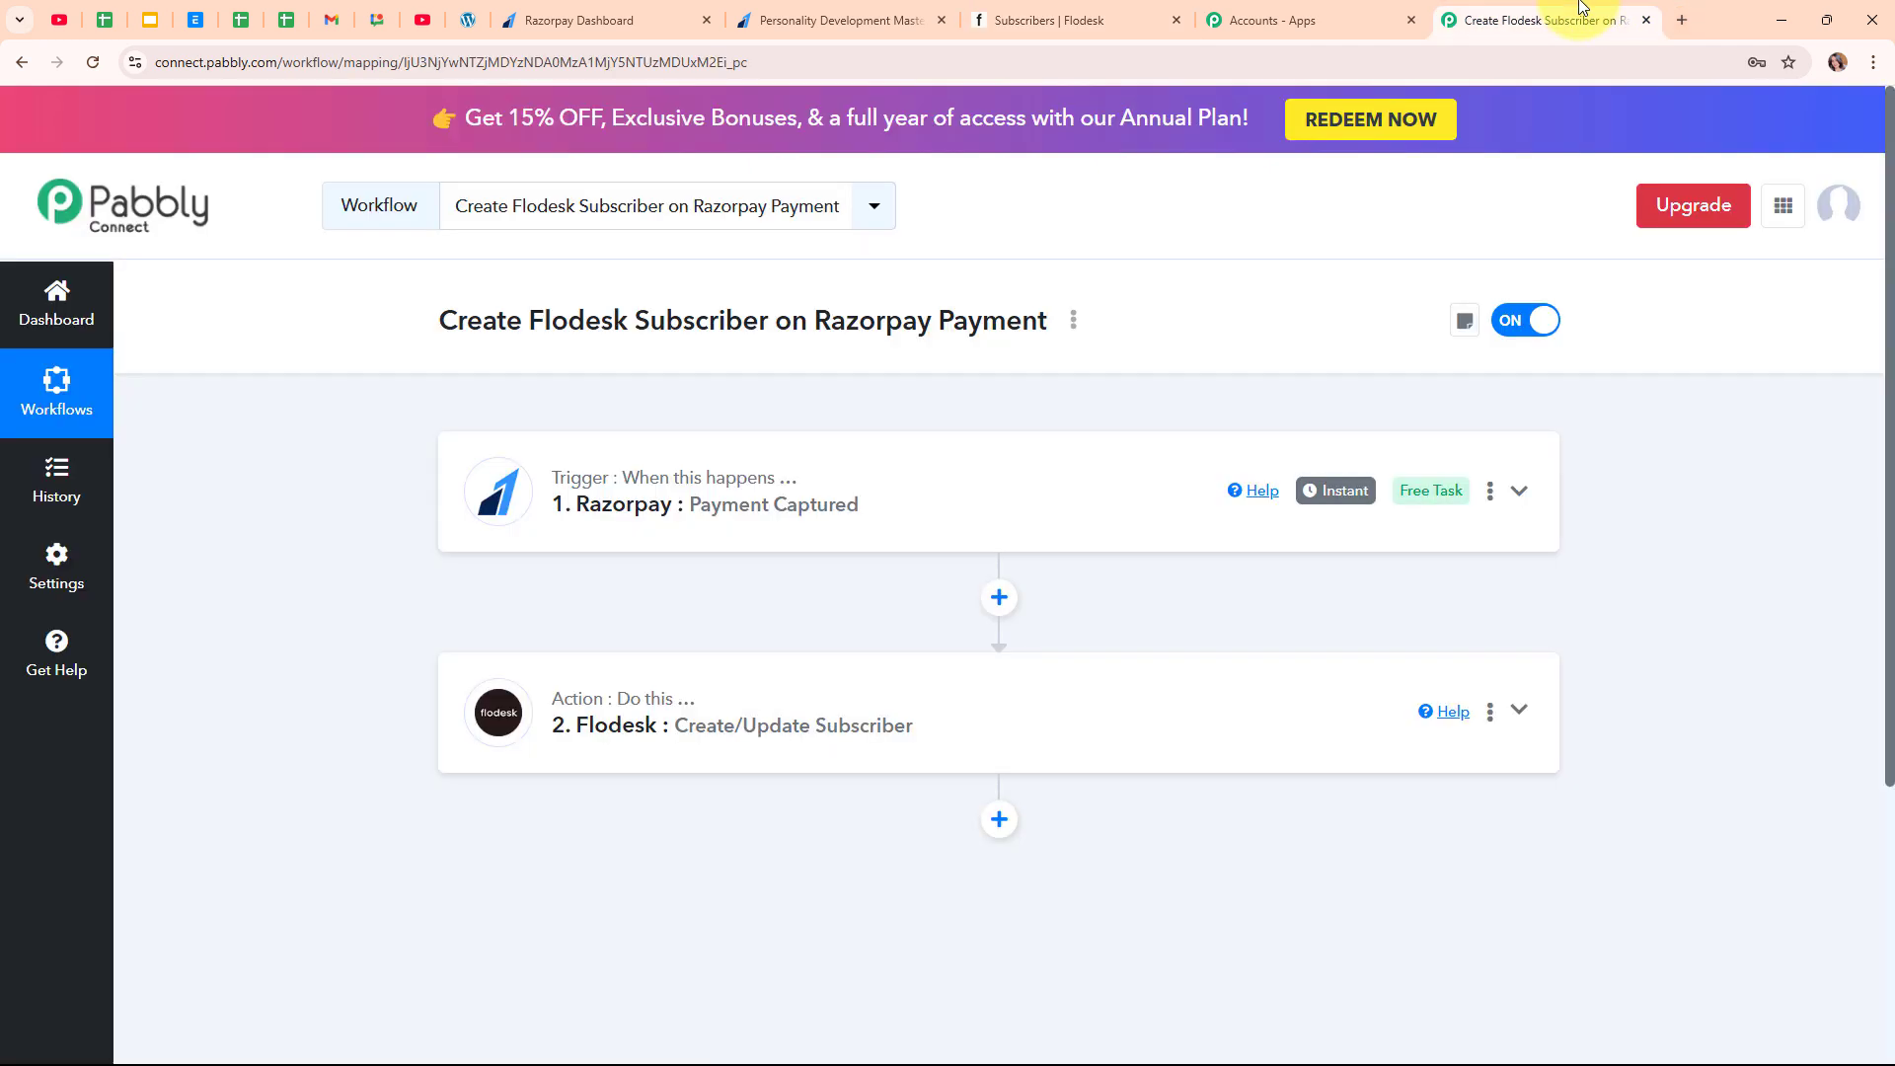